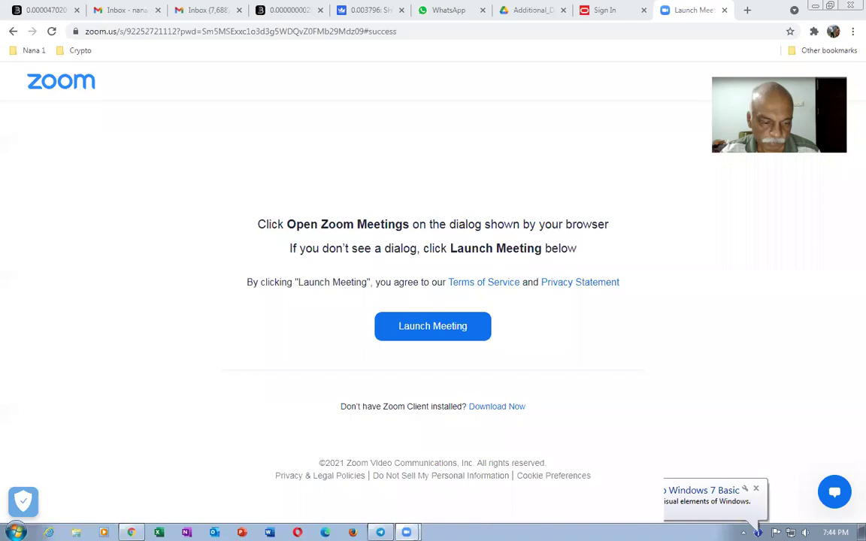
- Open the Additional_Docs_Records_5 folder inside Fusion OM Trg 13th Nov on the Main (J:) drive
click(76, 532)
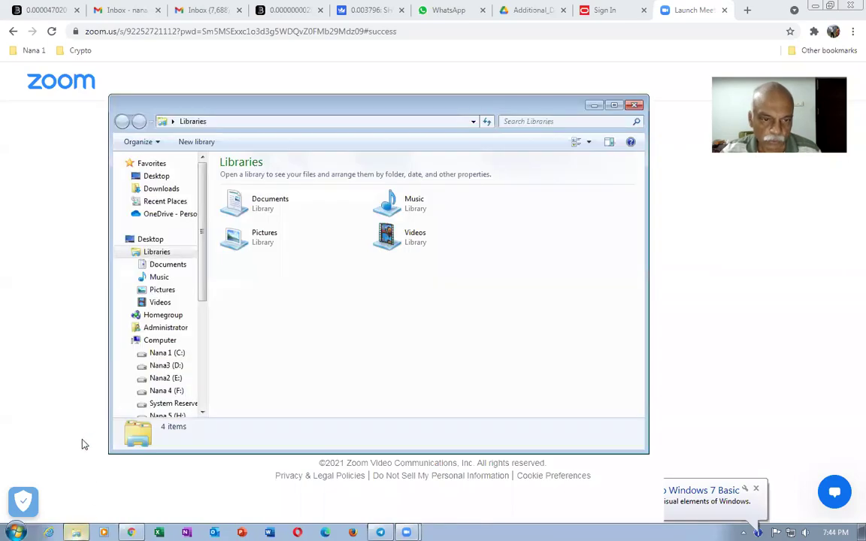
click(165, 417)
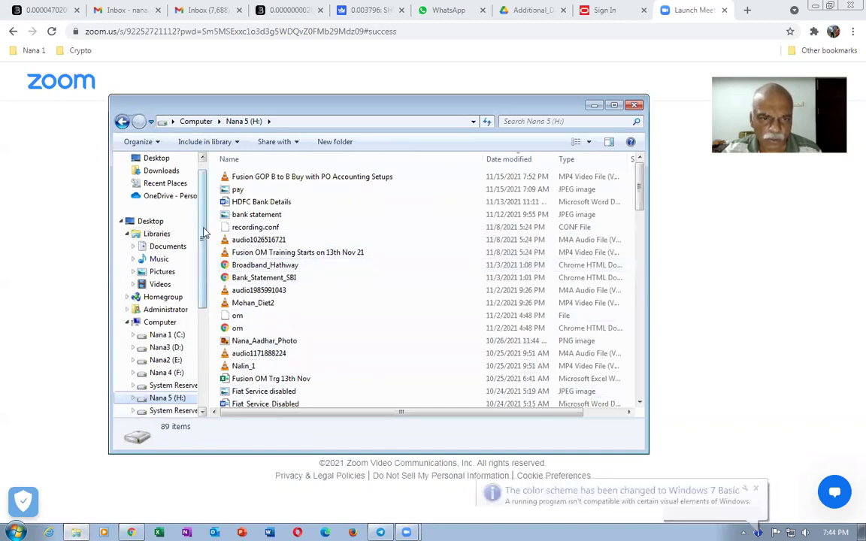
scroll(180, 341, down, 1)
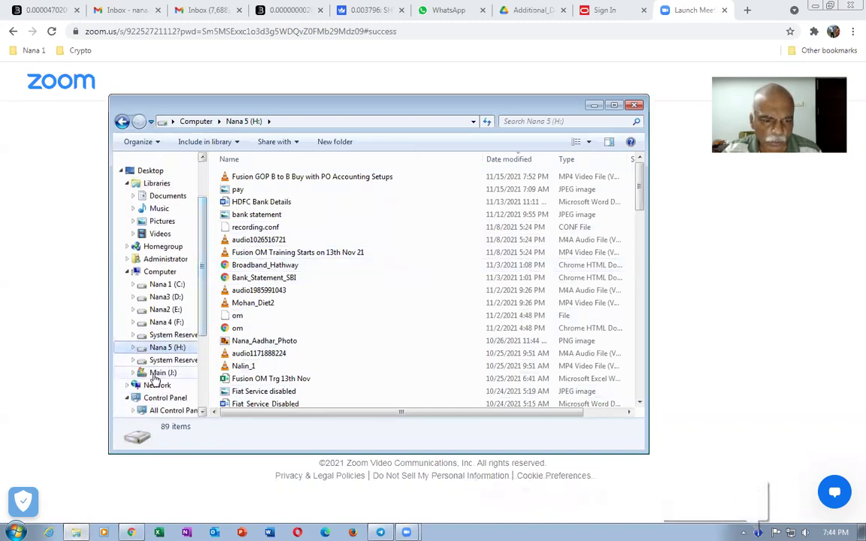
click(158, 372)
double_click(296, 195)
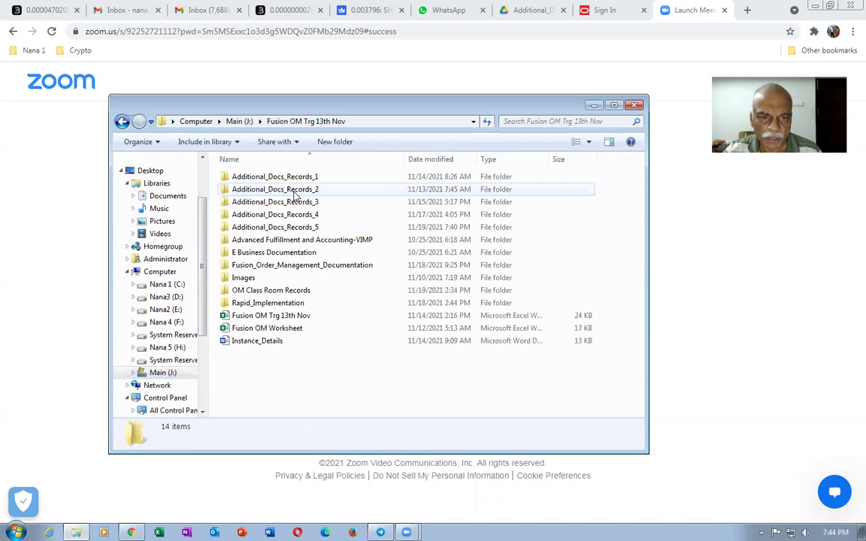
click(308, 230)
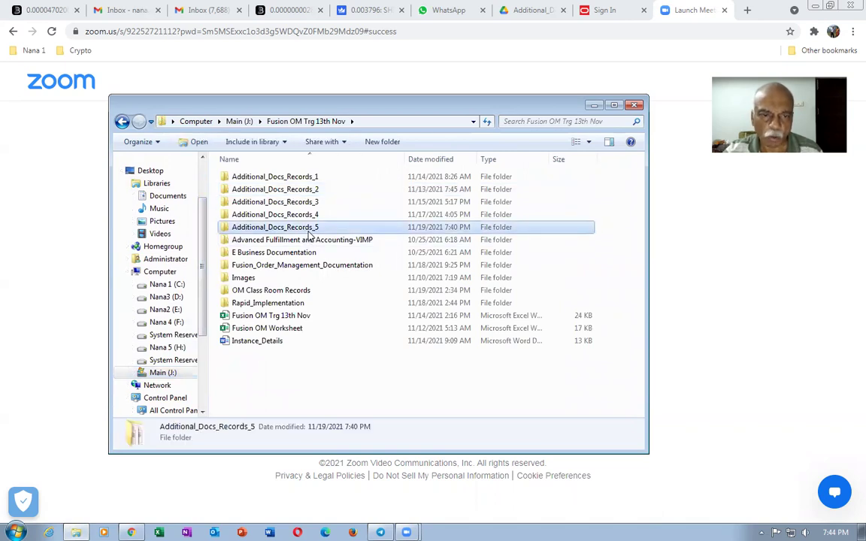
double_click(308, 229)
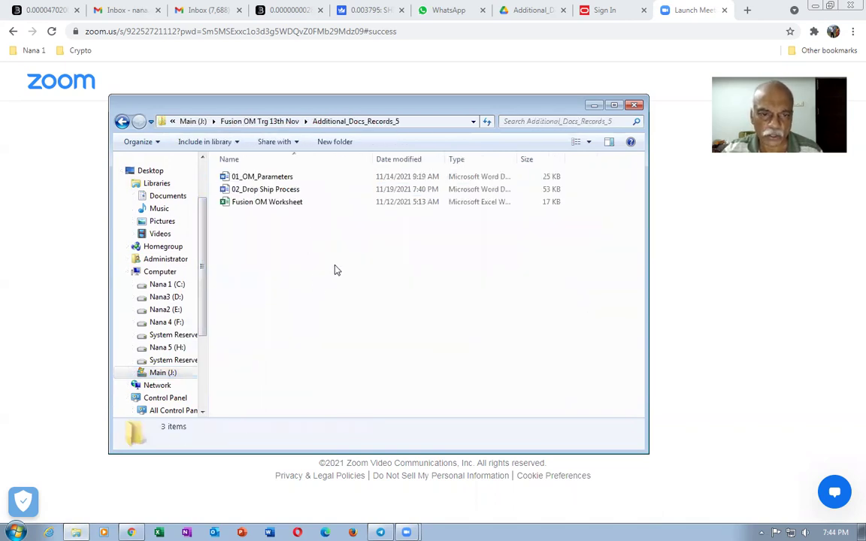
- Open the 02_Drop Ship Process document in Word and maximize its window
click(284, 191)
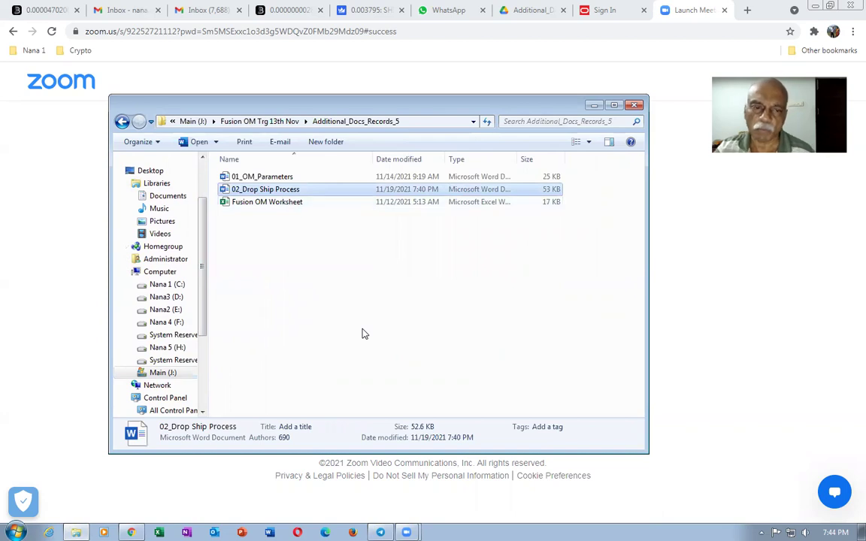
double_click(286, 194)
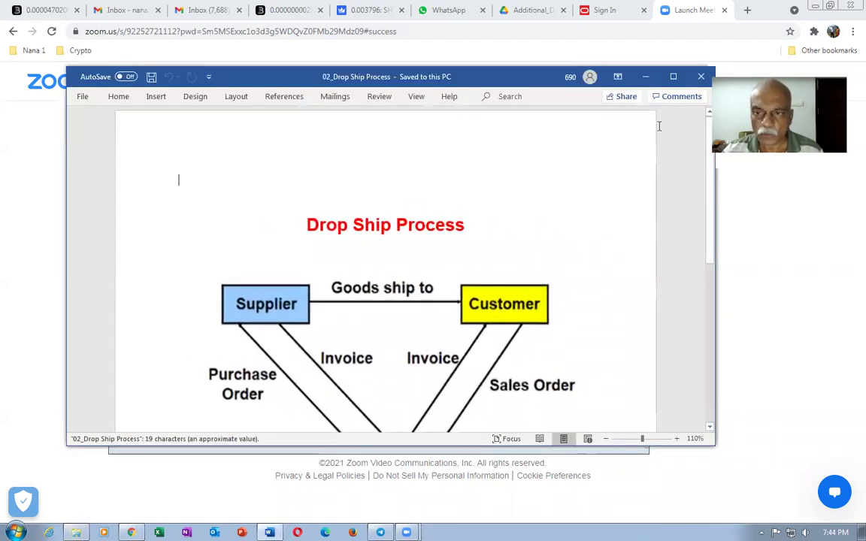
click(673, 76)
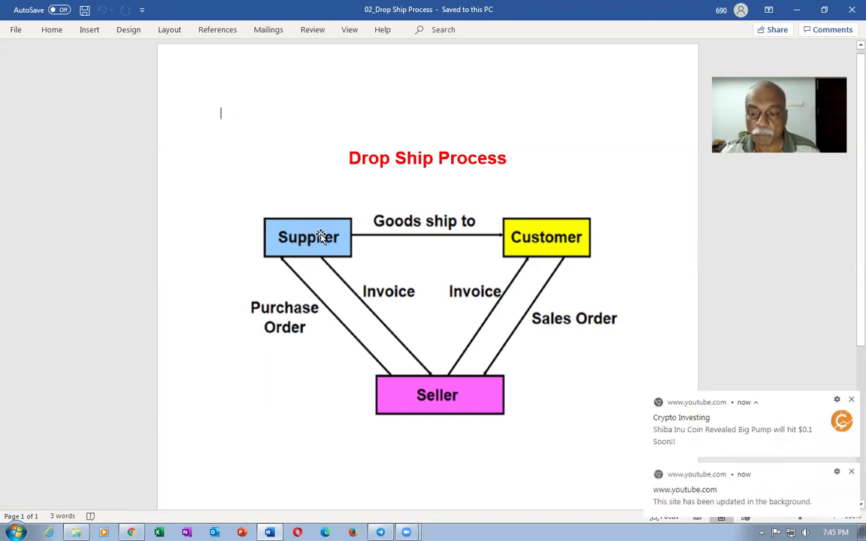
- Dismiss the YouTube notifications covering the Drop Ship Process diagram
click(850, 401)
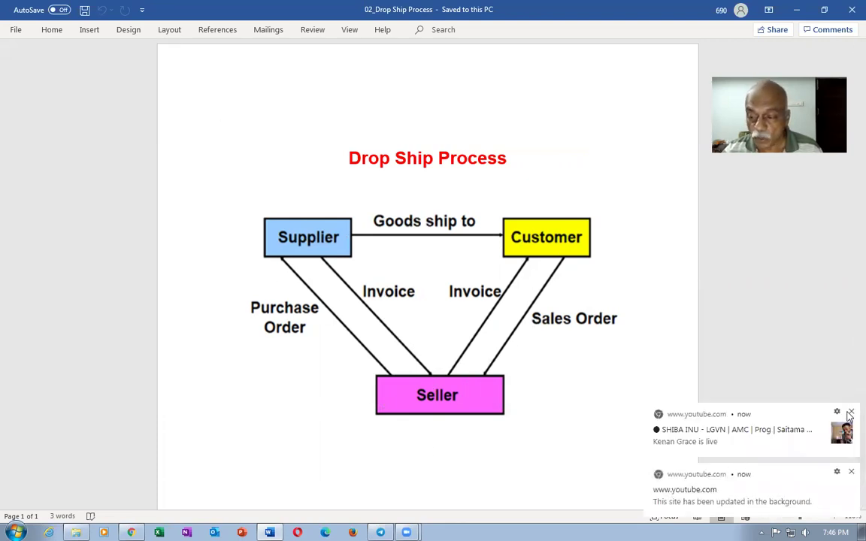
click(850, 413)
click(850, 472)
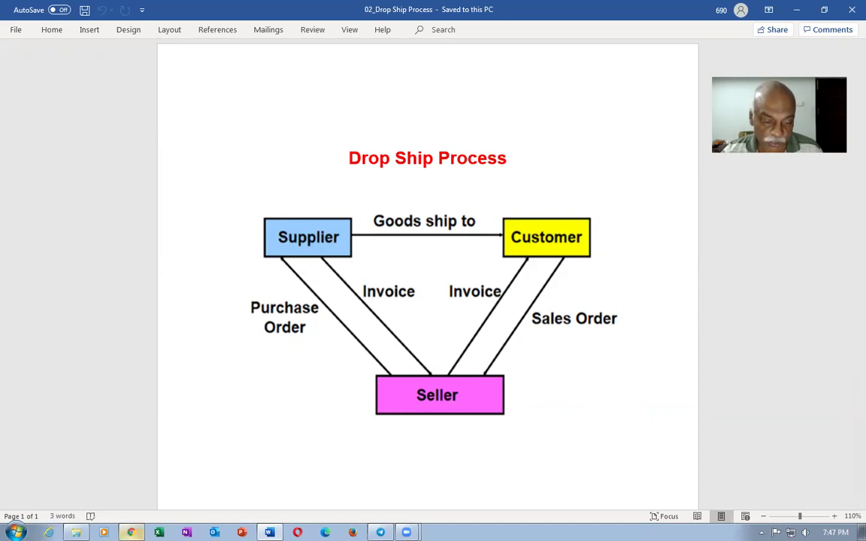
- Switch to Chrome, go back from the Oracle Access Manager error to the sign-in page, and sign in with the prefilled credentials
click(131, 532)
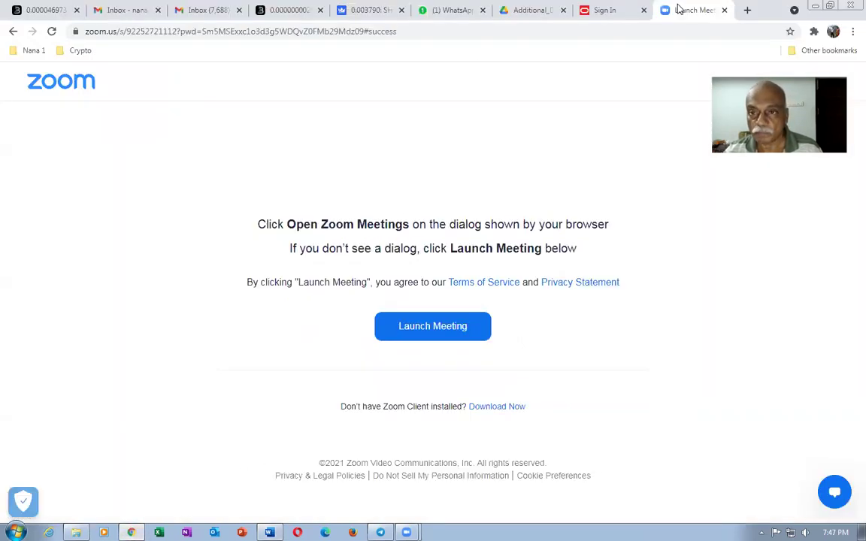
click(615, 9)
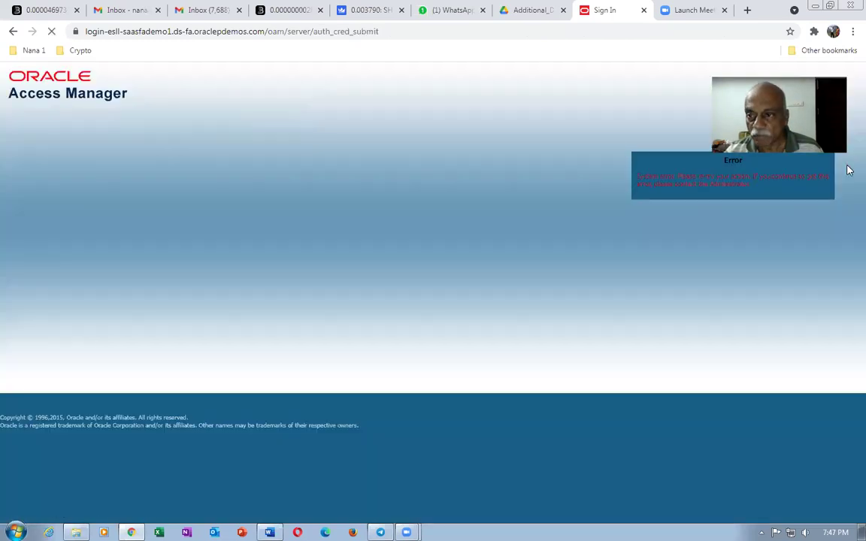
click(15, 30)
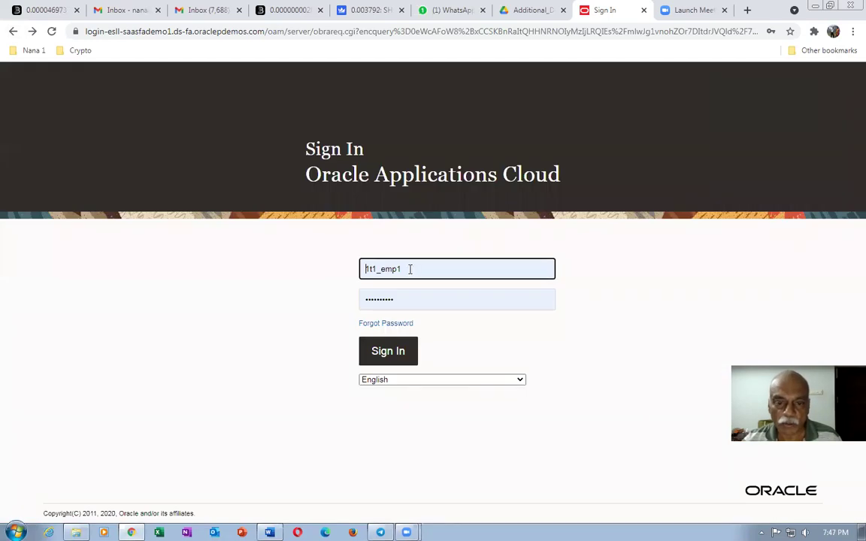
click(323, 330)
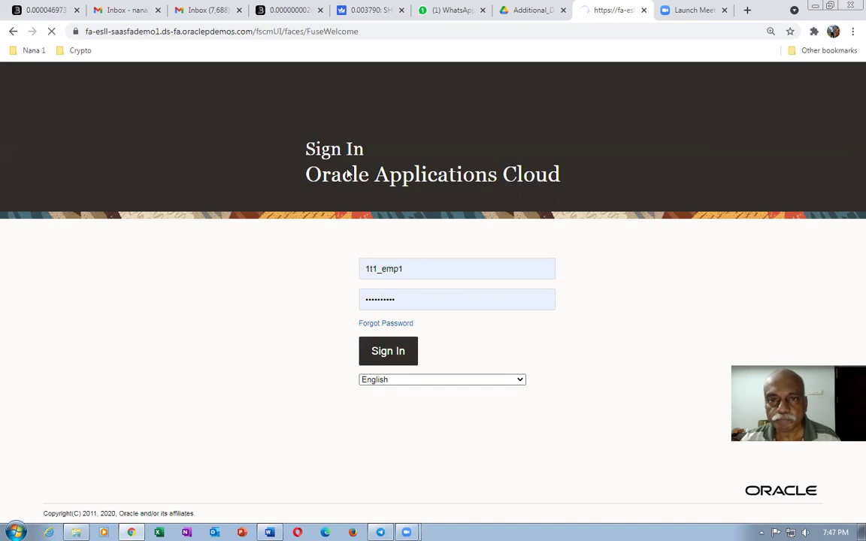
- Check the unread chat and the one below it in WhatsApp Web
click(451, 13)
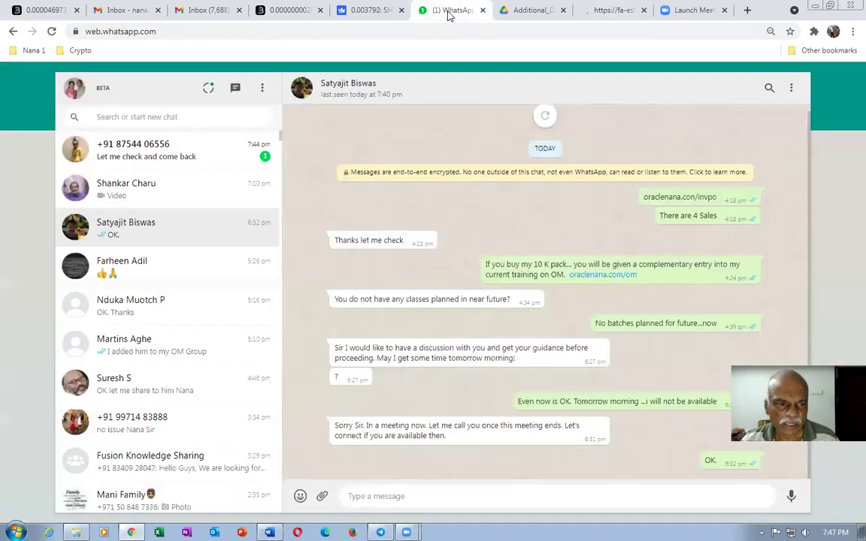
click(168, 149)
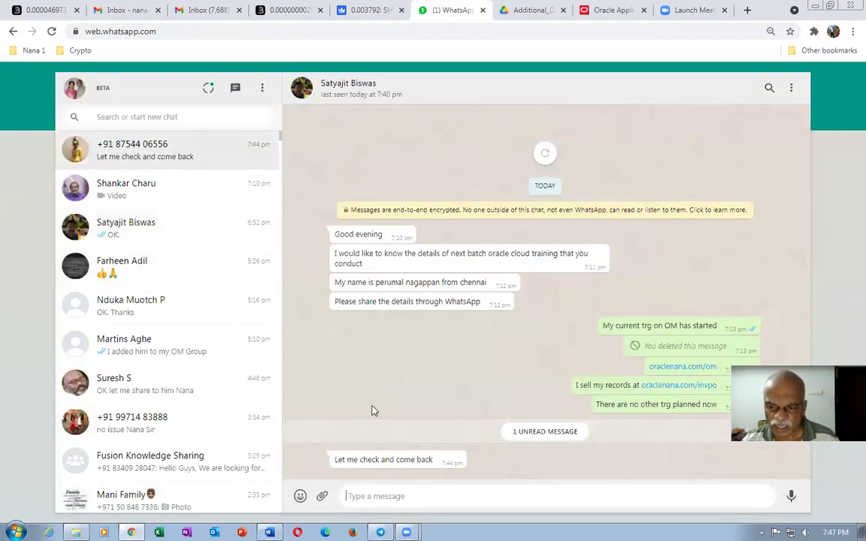
click(141, 193)
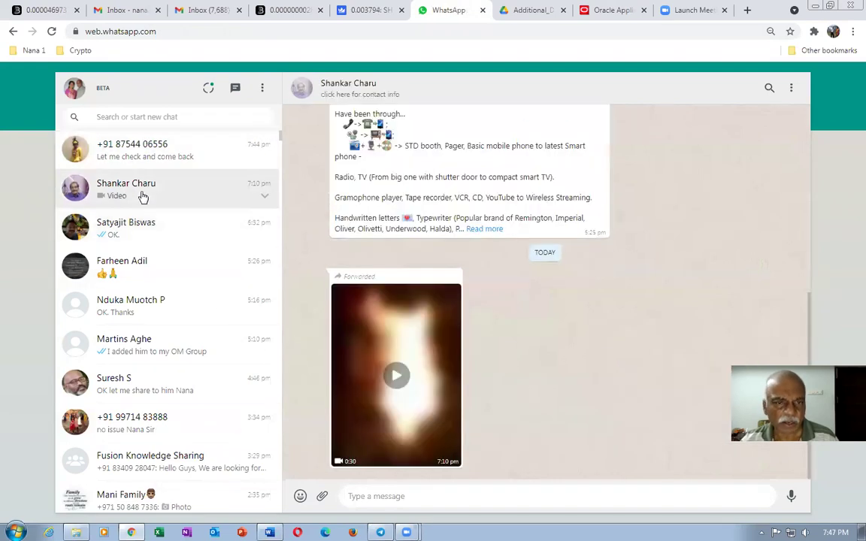
- Return to the Oracle home page and open Product Information Management from the Product Management apps
click(613, 10)
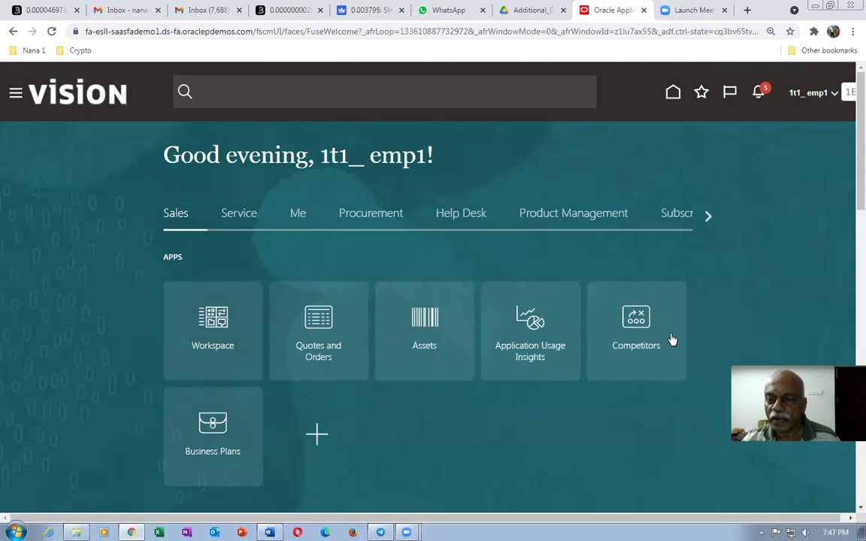
click(707, 216)
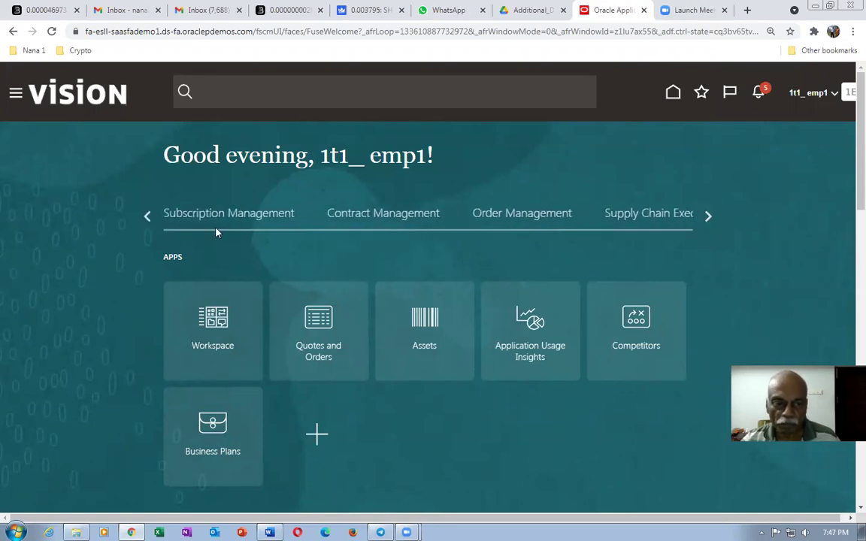
click(146, 217)
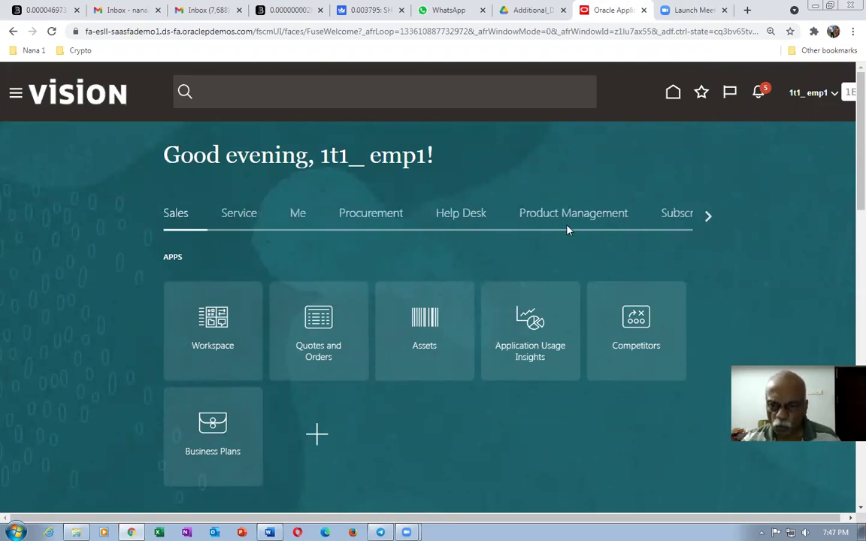
click(568, 222)
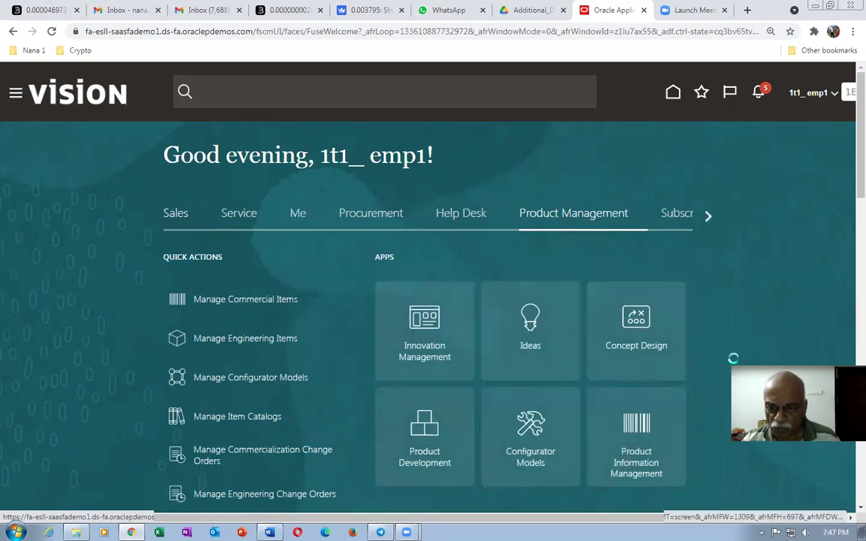
click(662, 430)
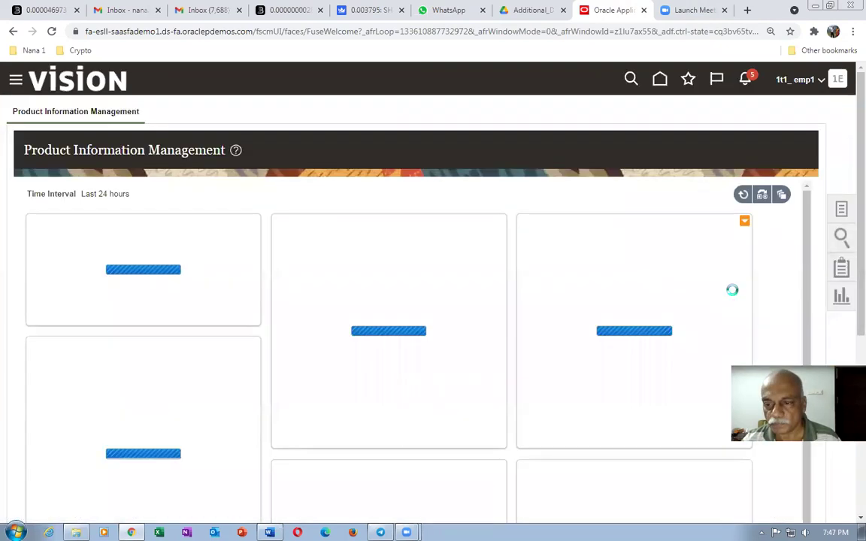
- Start creating one new item in organization 1T10 with the Root Item Class, accepting the item class warning
click(842, 214)
click(756, 123)
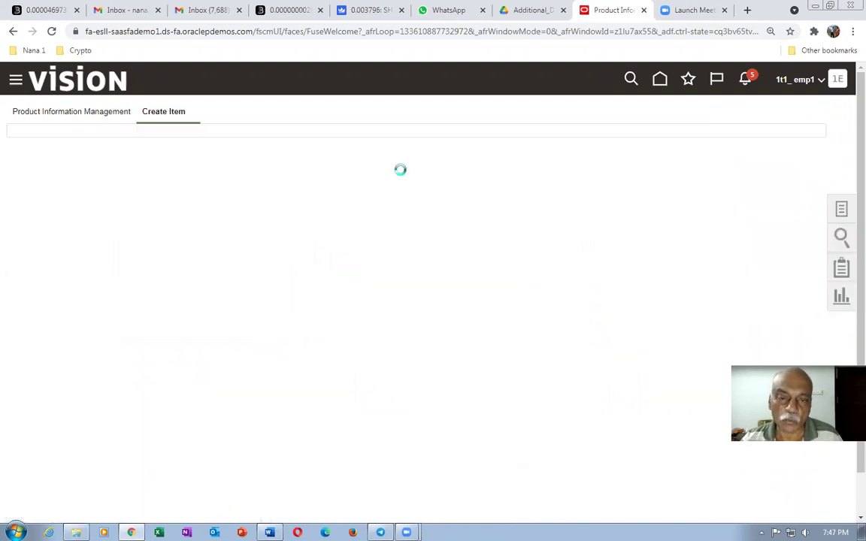
text(1t1)
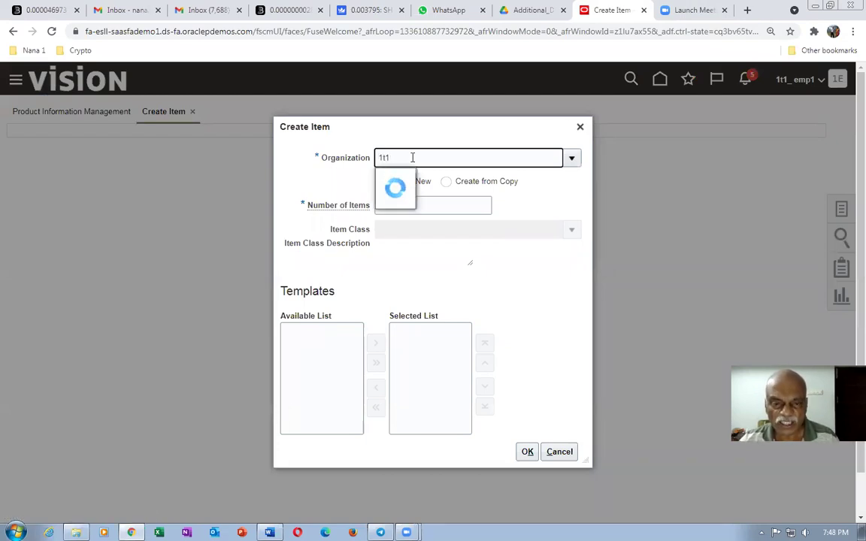
click(411, 178)
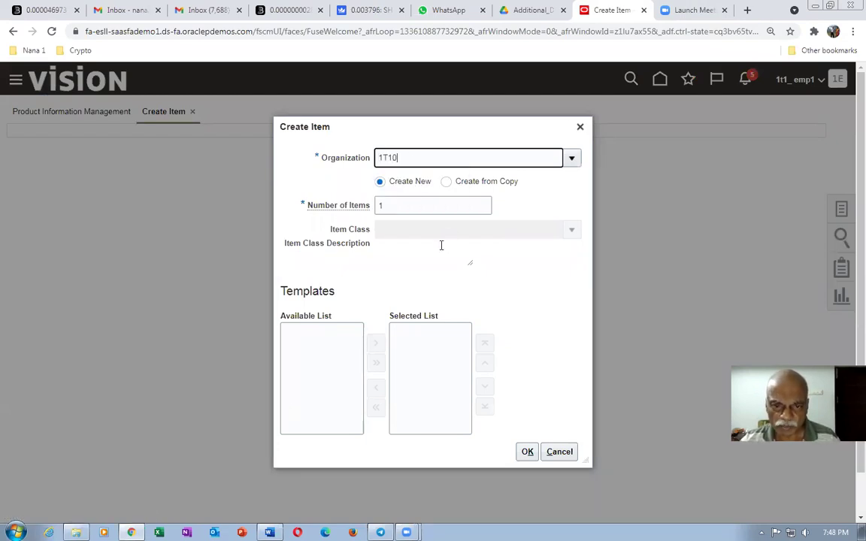
click(579, 451)
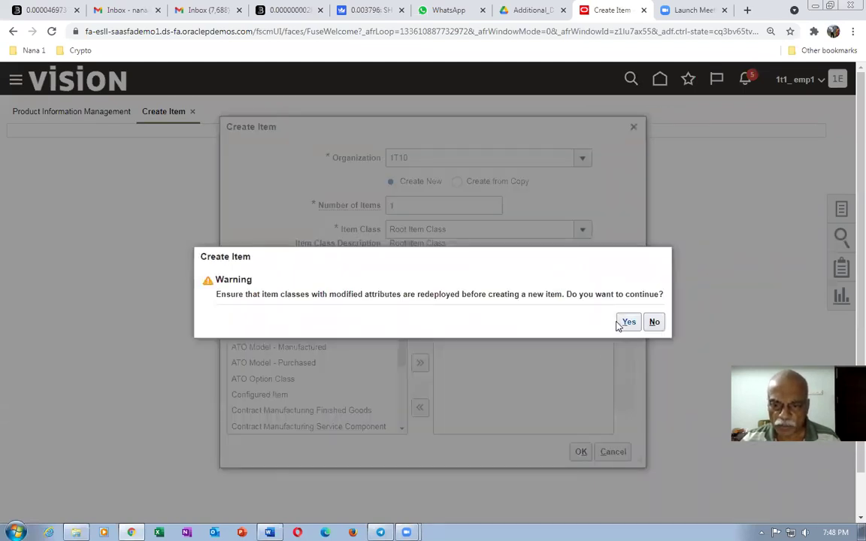
click(619, 324)
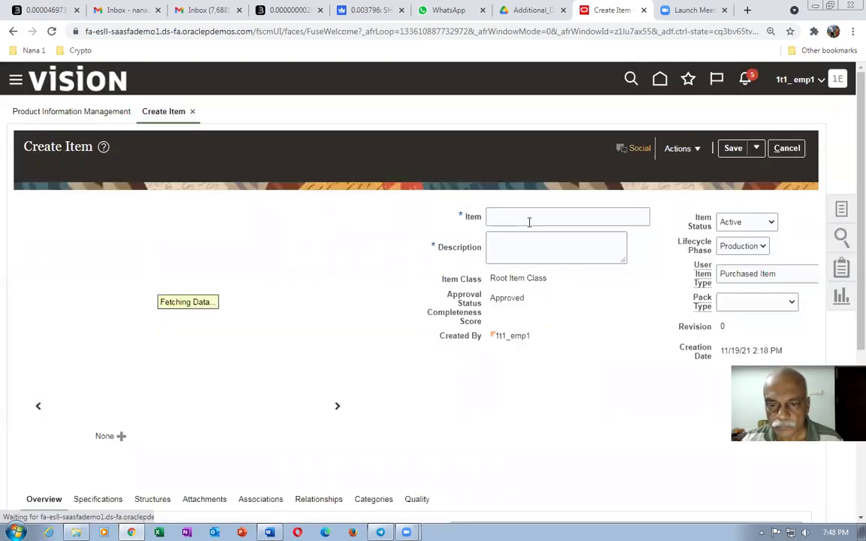
- Name the item 1t1_Drop_Ship_Item and copy the same text into its description
click(526, 218)
text(1)
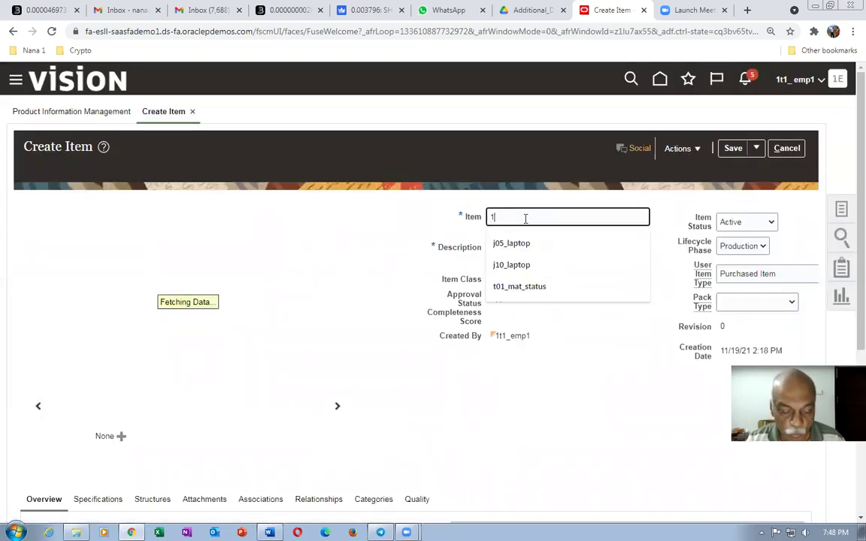
text(t1_Drop_Ship+_)
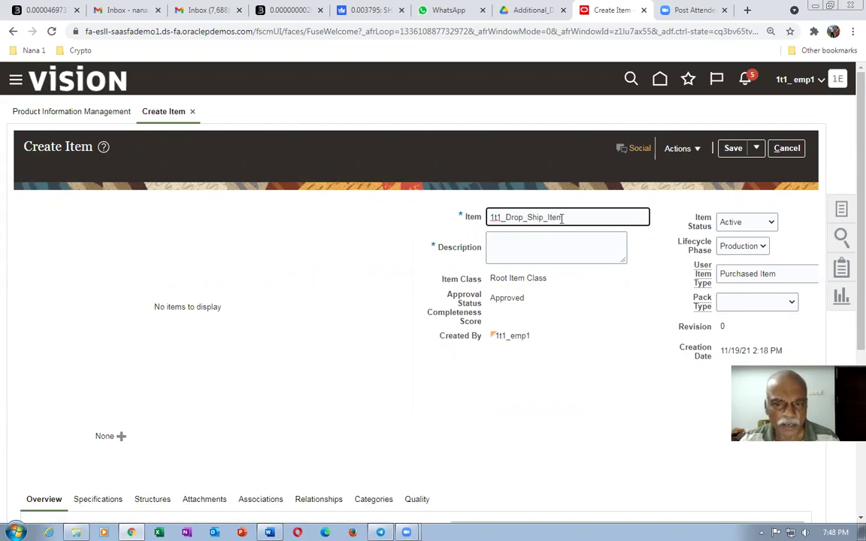
key(ctrl+a)
key(ctrl+c)
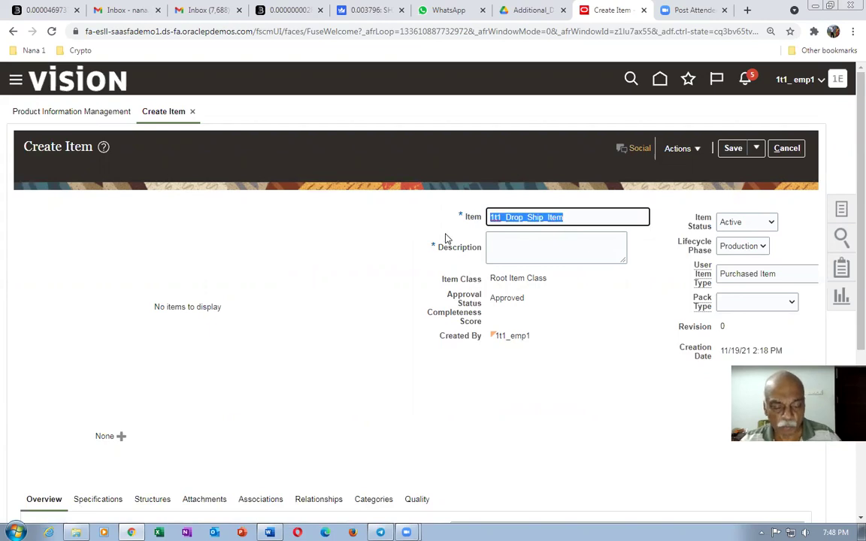
click(575, 251)
key(ctrl+v)
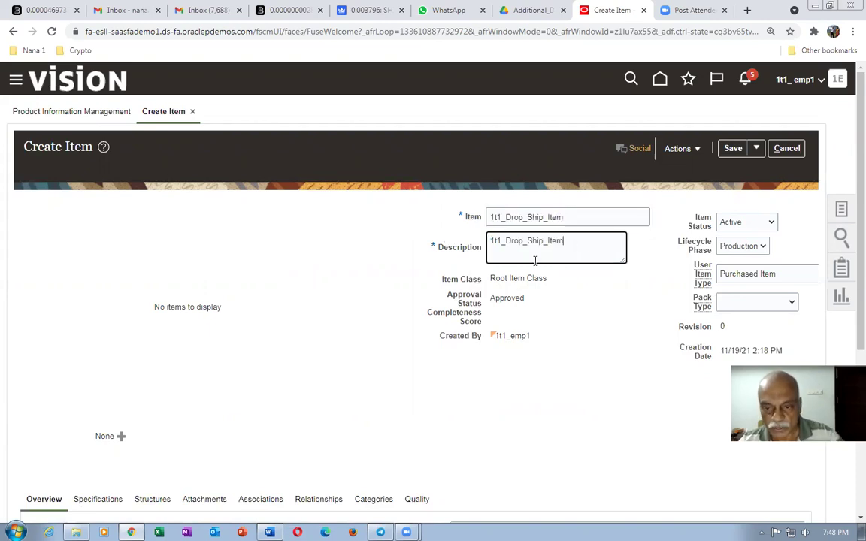
- Open the new item's specifications and show its Item Organization: Inventory attributes
scroll(71, 358, down, 3)
click(84, 293)
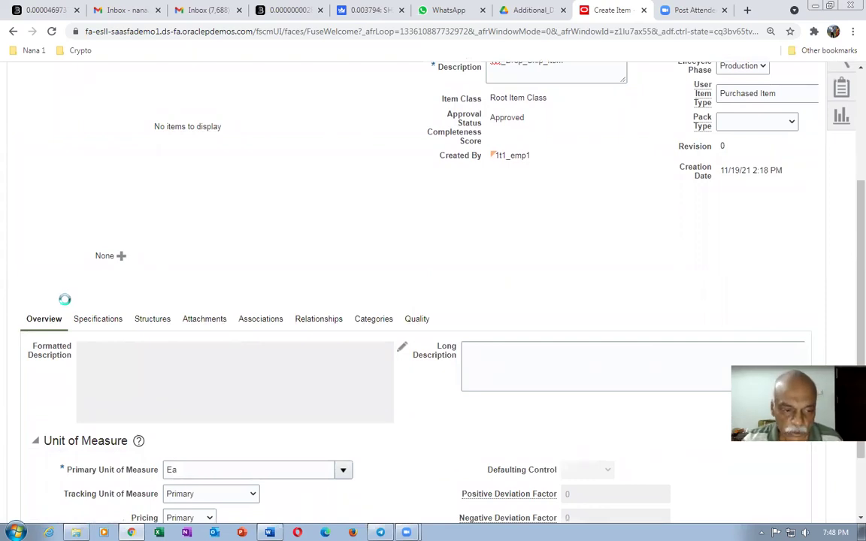
scroll(400, 417, down, 2)
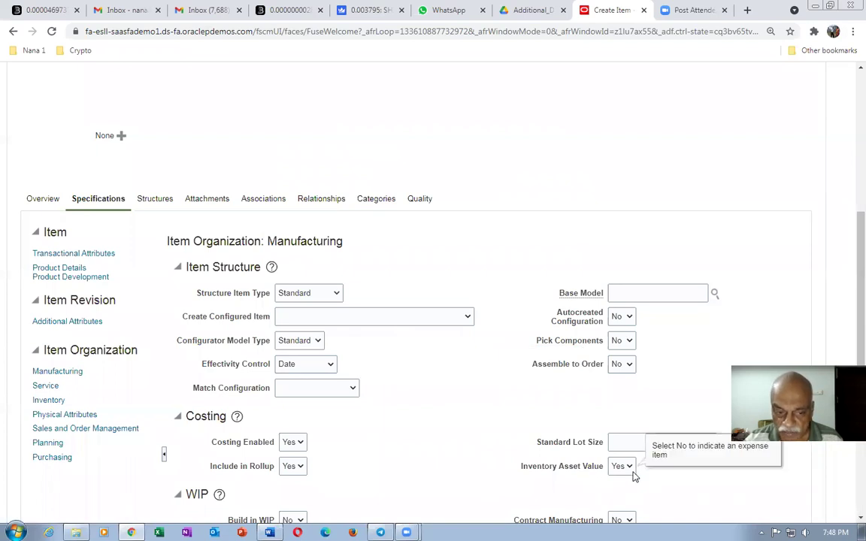
click(39, 400)
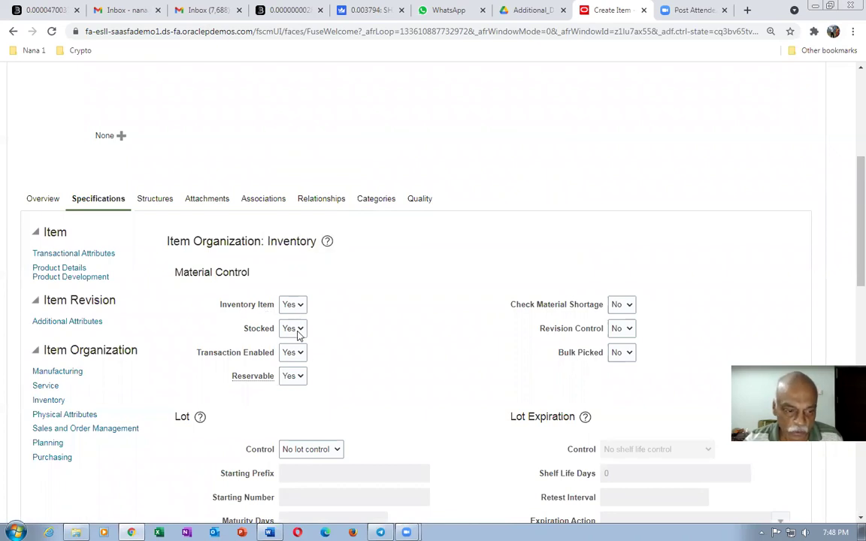
- Open the item's Sales and Order Management attributes and set Back-to-Back Enabled to Yes
click(64, 429)
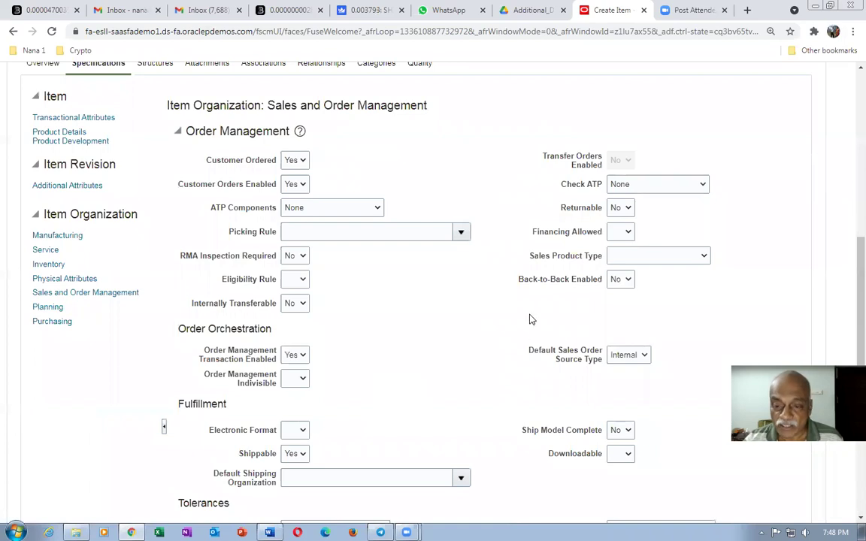
click(616, 281)
click(617, 312)
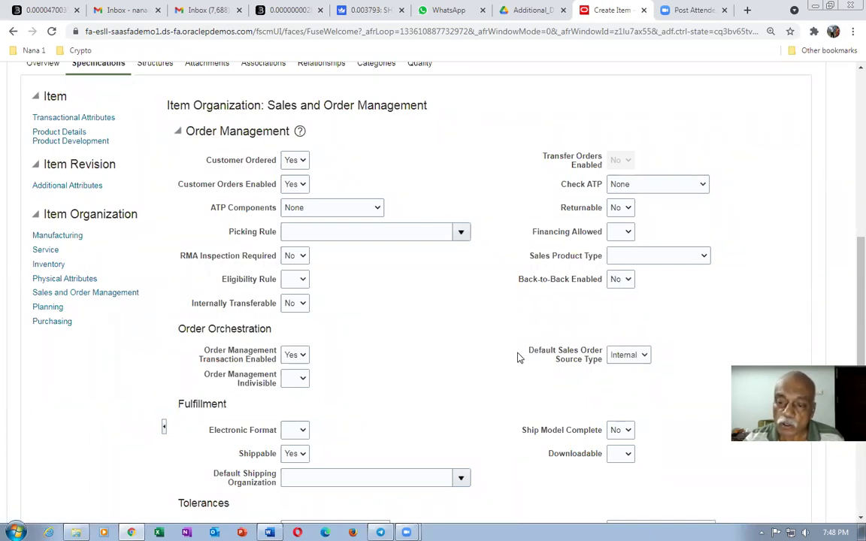
click(459, 331)
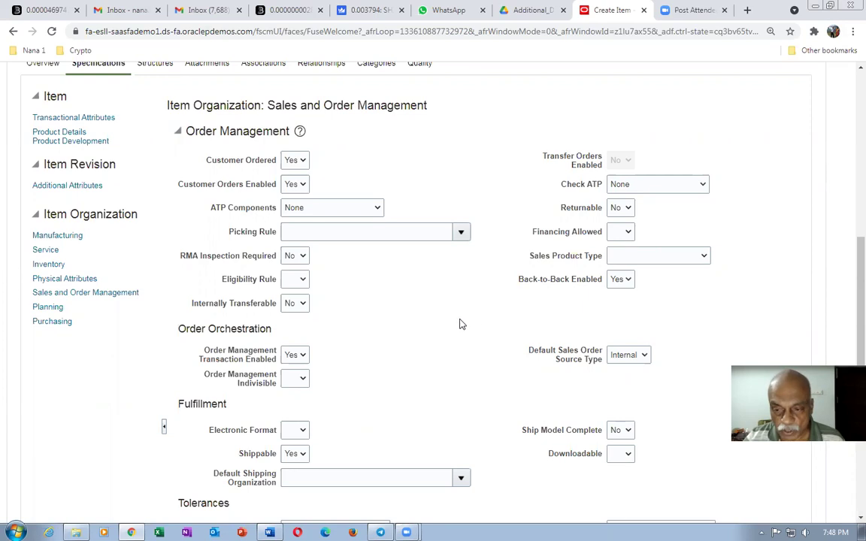
- Refer to the Drop Ship Process diagram in Word, return to the item, and set Default Sales Order Source Type to External
key(Tab)
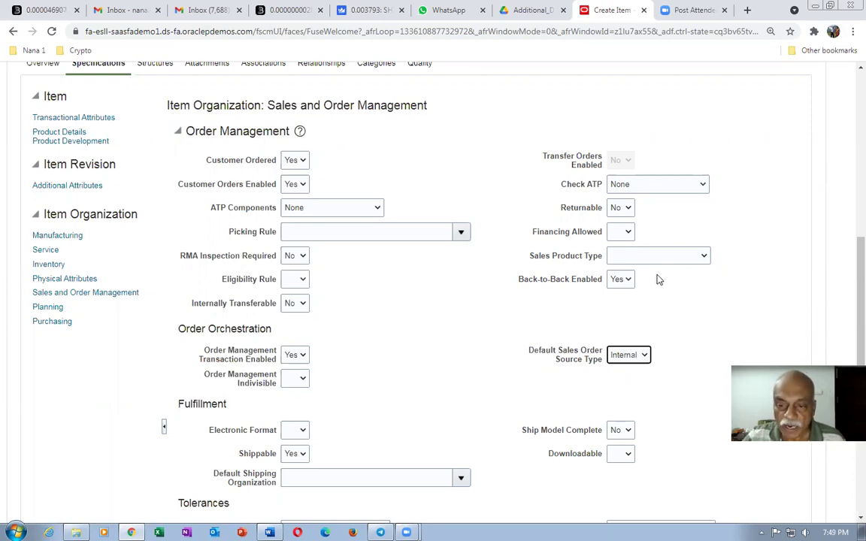
key(alt+Tab)
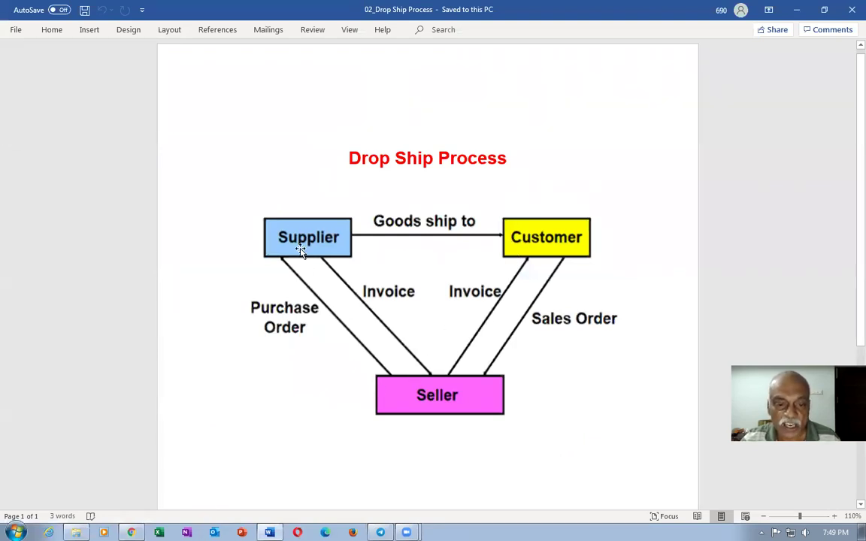
key(alt+Tab)
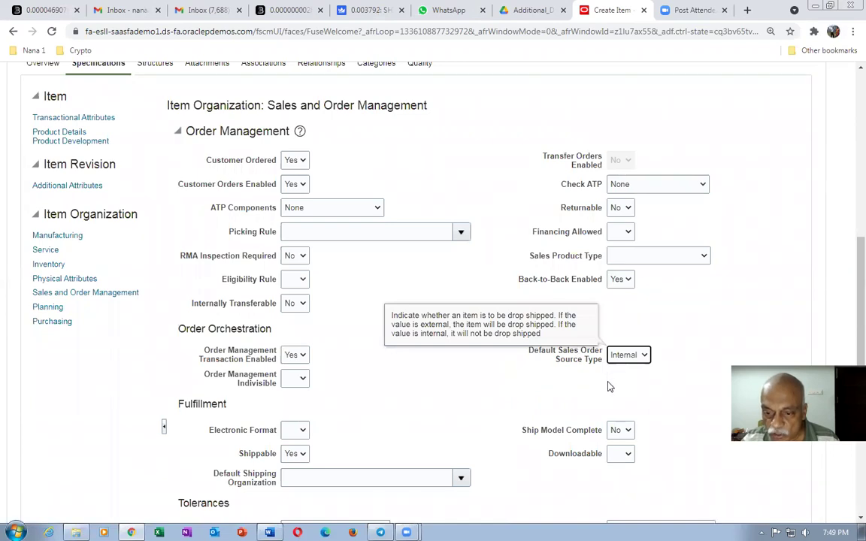
click(628, 355)
click(622, 368)
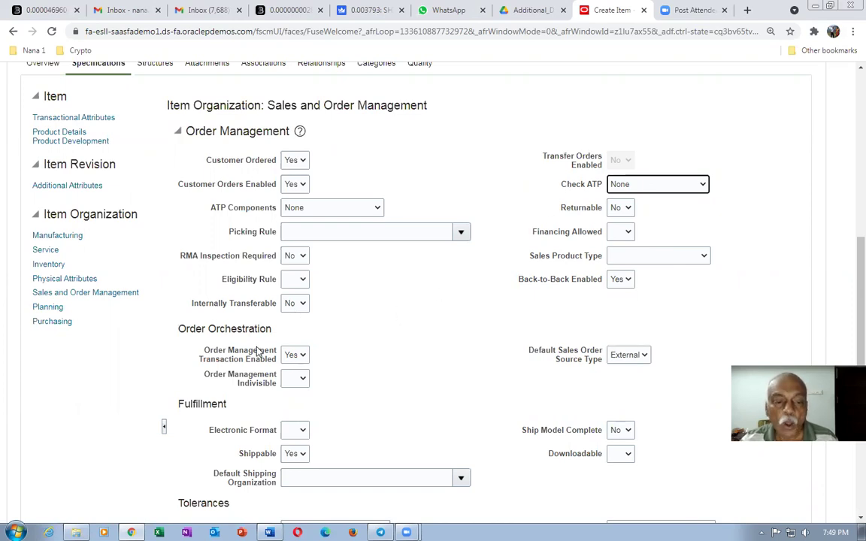
- Review the fulfillment and invoicing attributes, then the item's Planning attributes, including general planning and MPS MRP planning
scroll(337, 374, down, 1)
scroll(338, 375, down, 1)
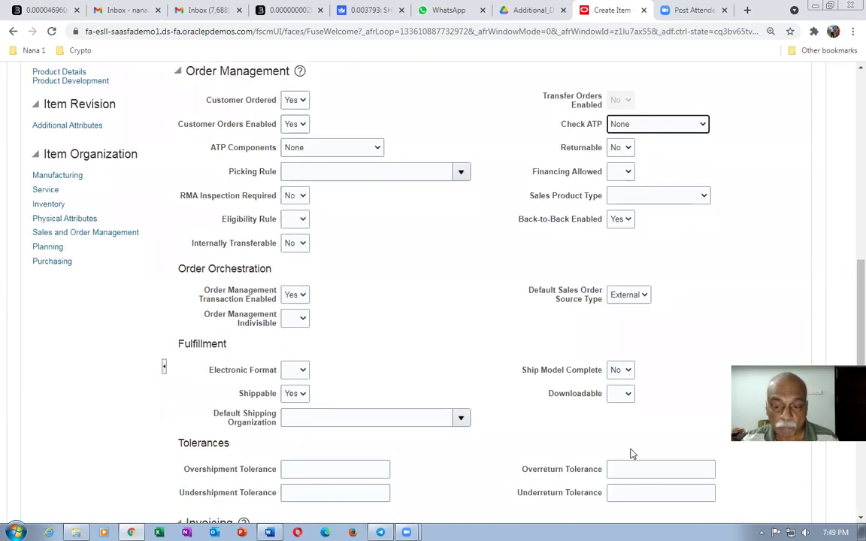
scroll(485, 416, down, 3)
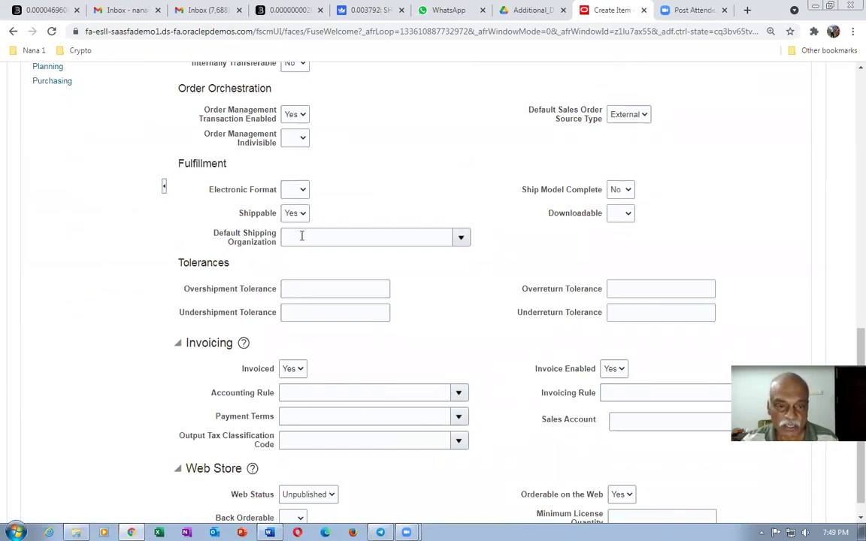
scroll(79, 157, up, 2)
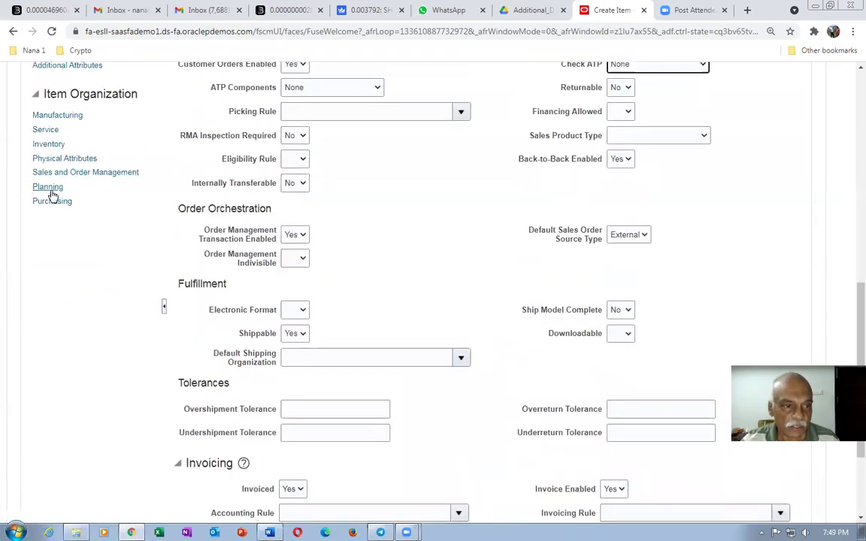
click(50, 189)
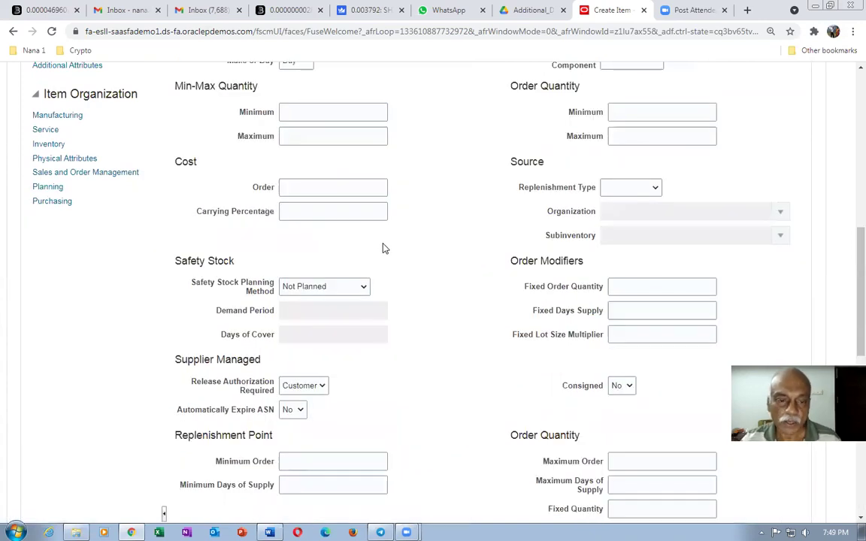
scroll(380, 255, down, 4)
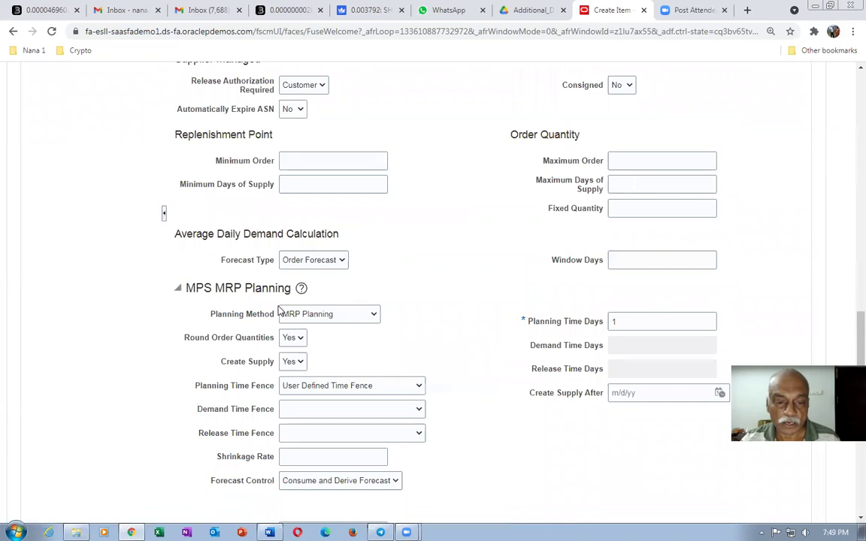
scroll(439, 321, up, 3)
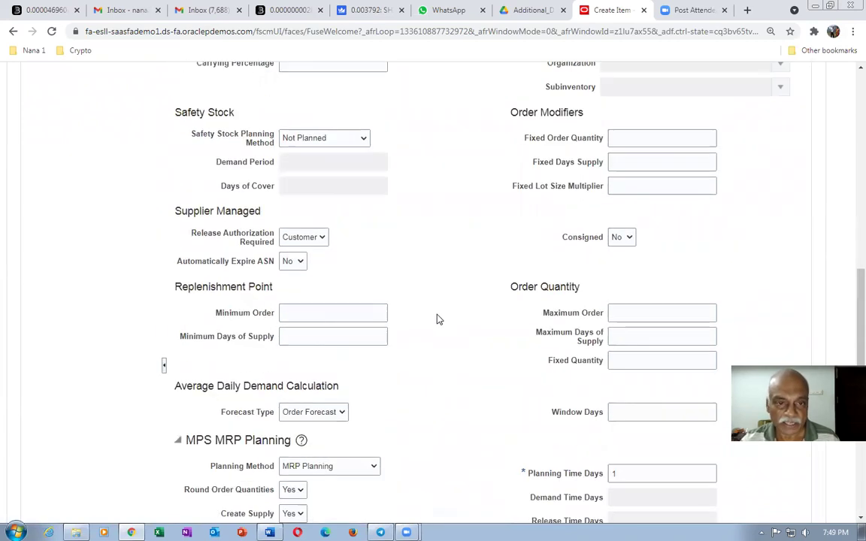
scroll(440, 322, up, 3)
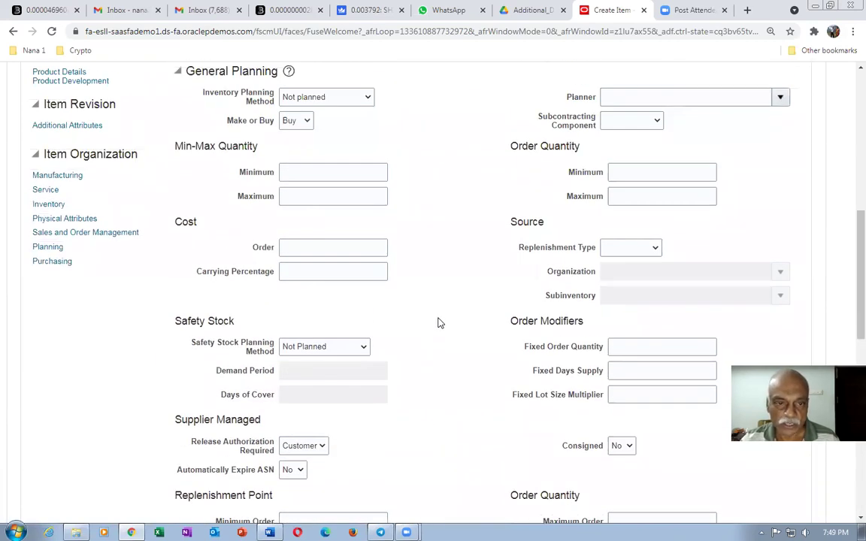
scroll(440, 322, up, 1)
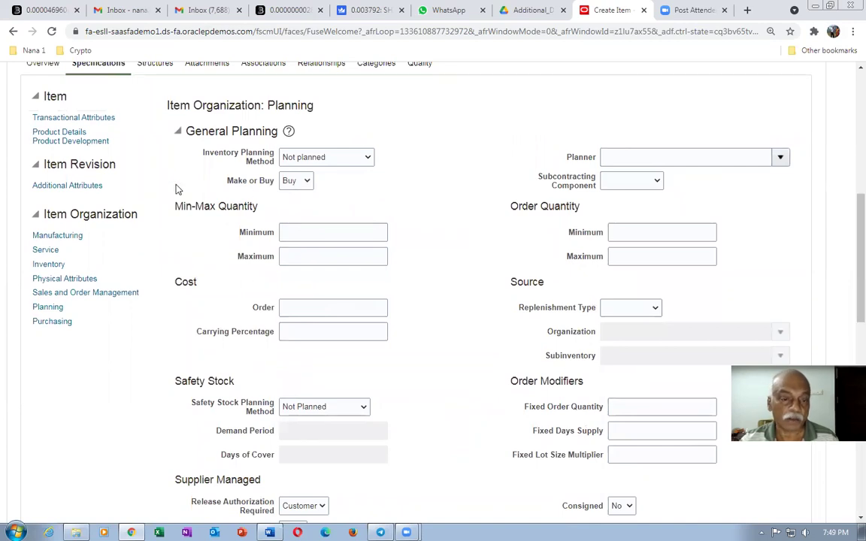
- Open the item's Purchasing attributes and review the purchase price, referring to the supplier in the Word drop ship diagram
click(51, 321)
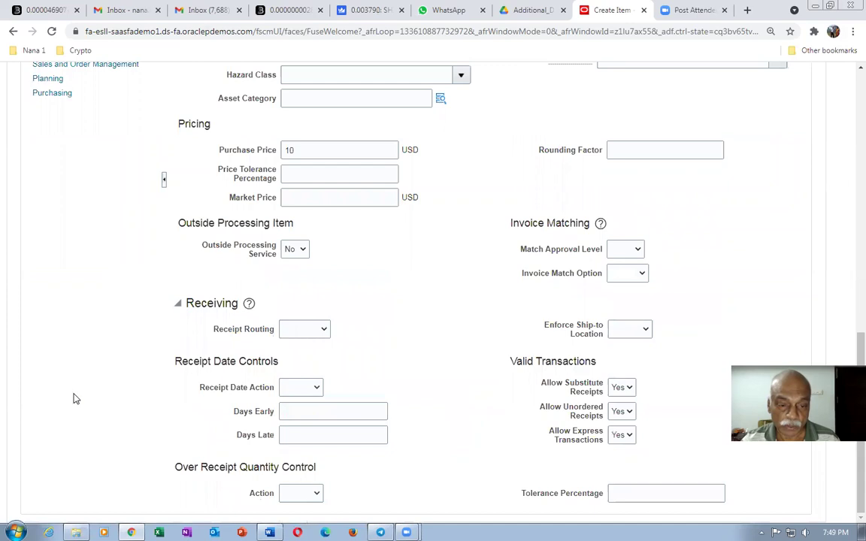
click(299, 149)
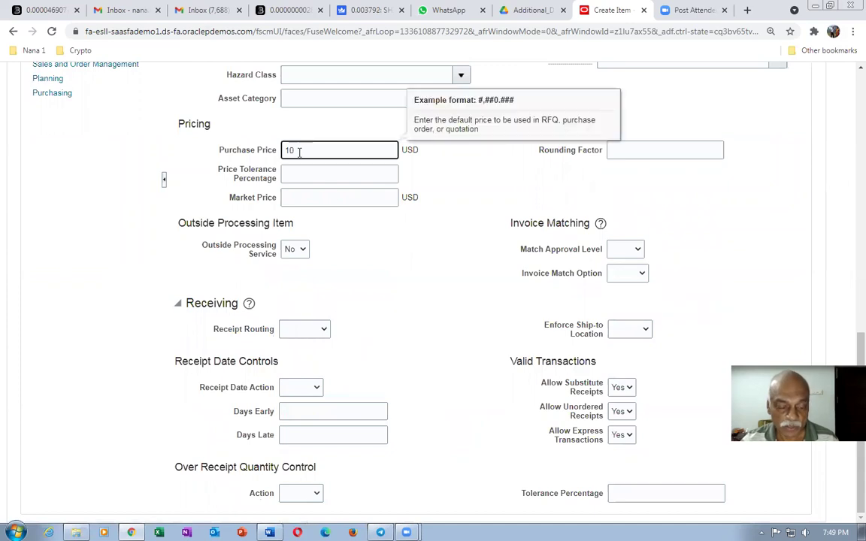
key(alt+Tab)
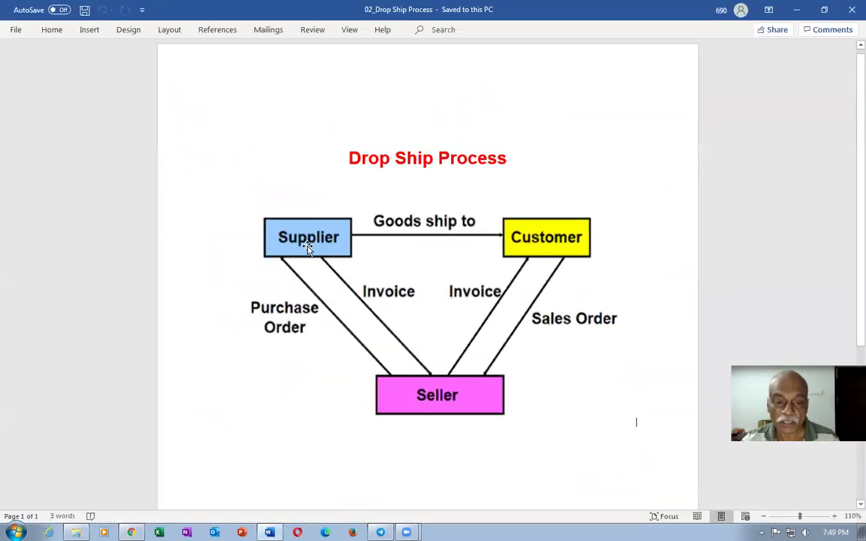
key(alt+Tab)
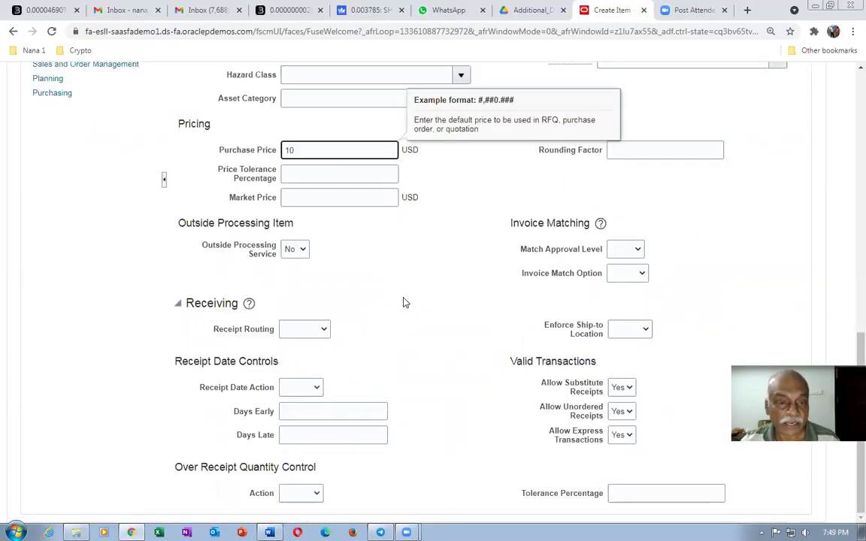
scroll(421, 342, up, 5)
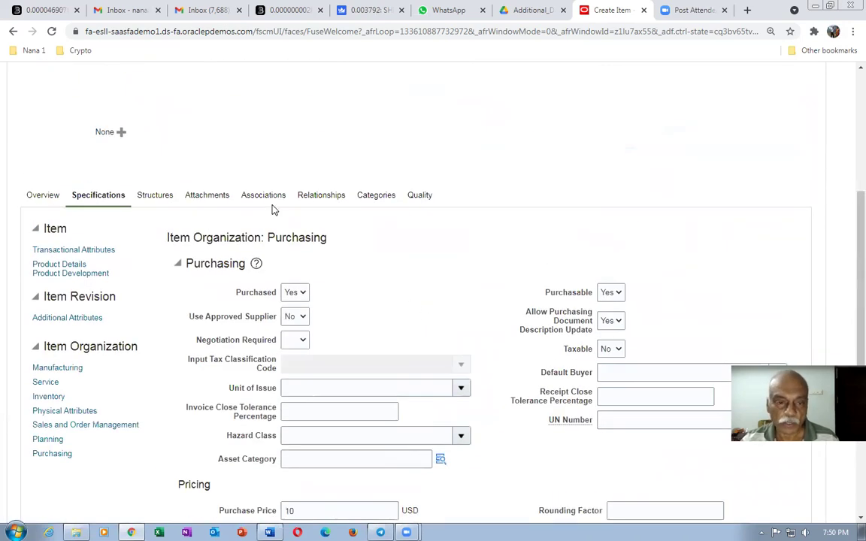
- Associate the item with child organization 1T11, searching the organizations for 1t1
click(263, 195)
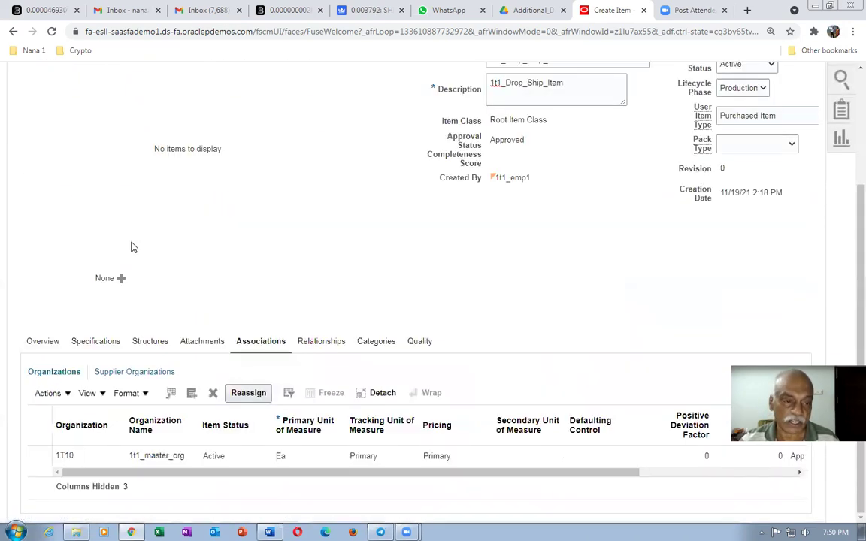
click(48, 393)
click(57, 437)
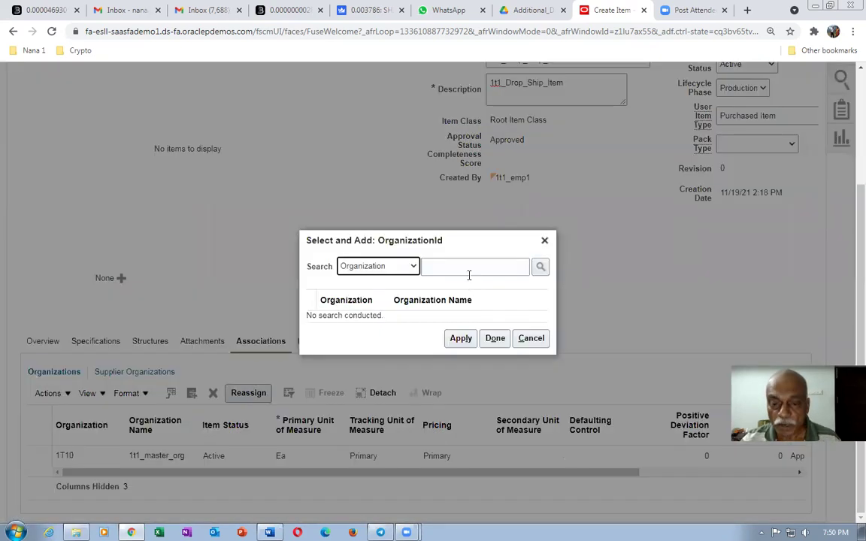
click(469, 271)
text(1t1)
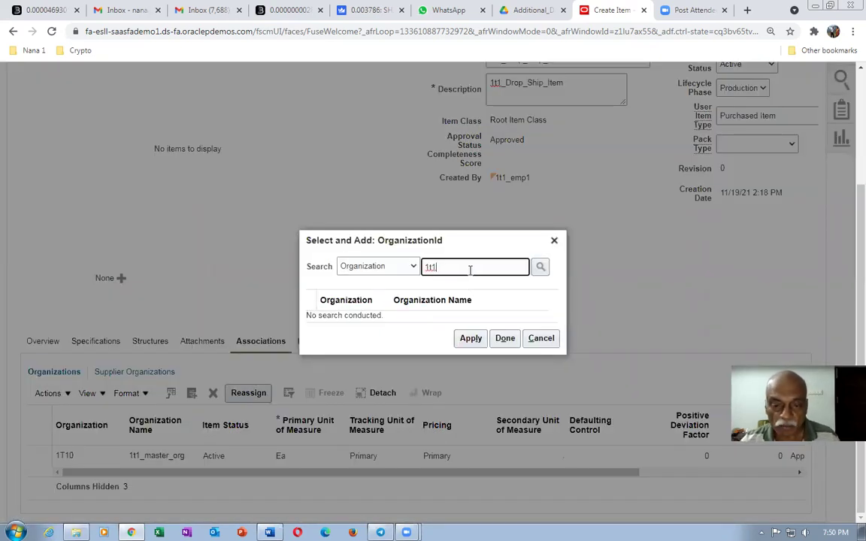
key(Return)
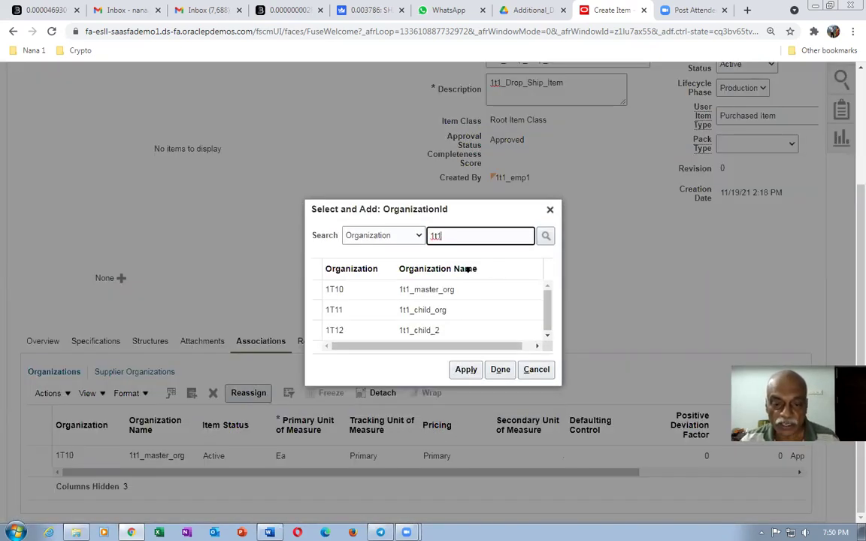
click(323, 308)
click(496, 370)
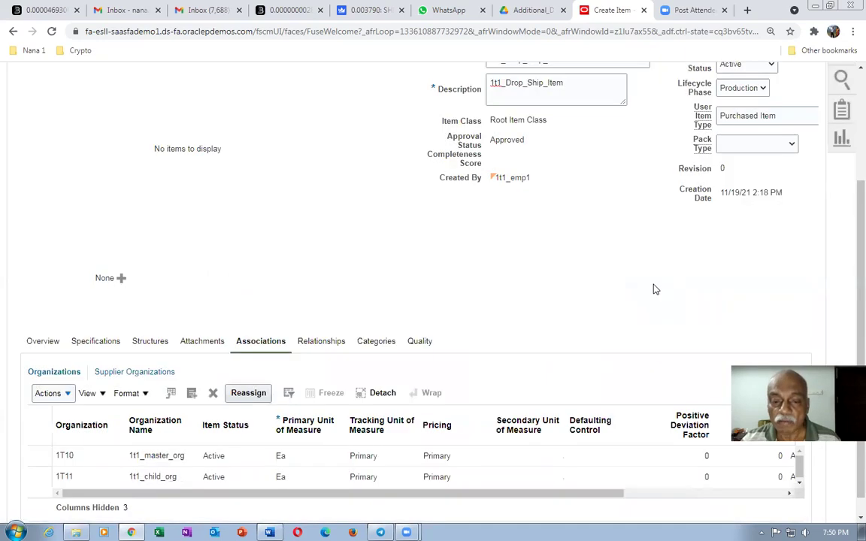
- Save the new item and close it
scroll(650, 295, up, 5)
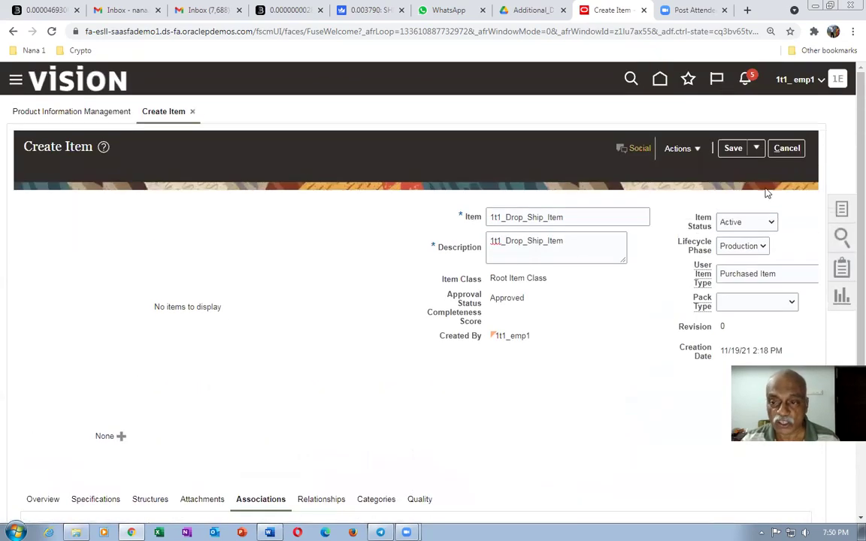
click(757, 149)
click(756, 170)
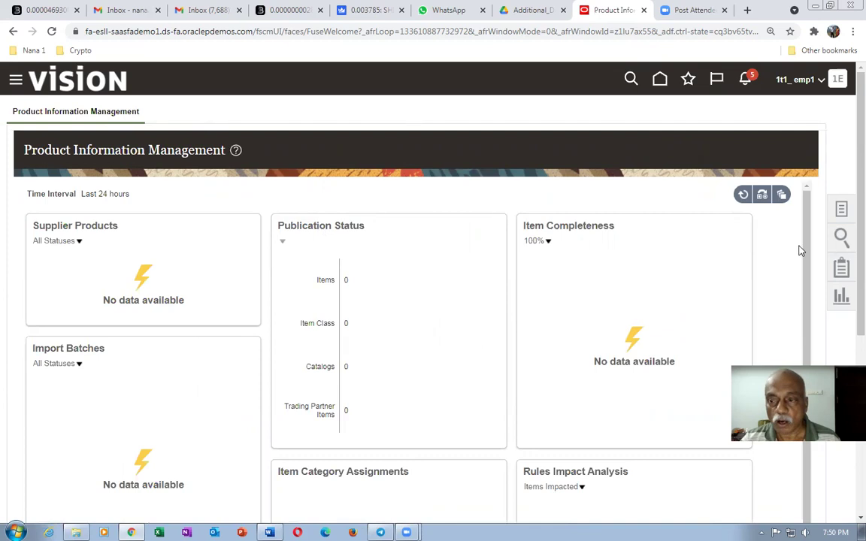
- Return to the Oracle home page and open Inventory Management
click(841, 213)
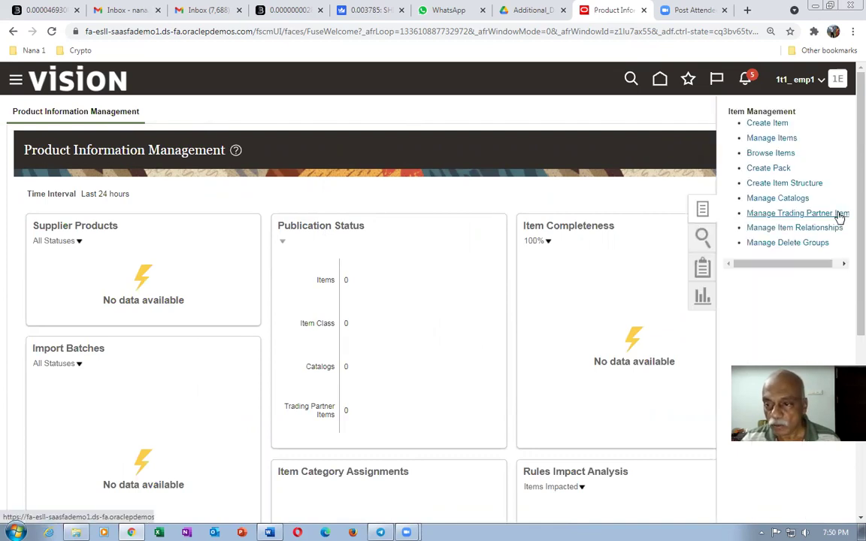
click(659, 79)
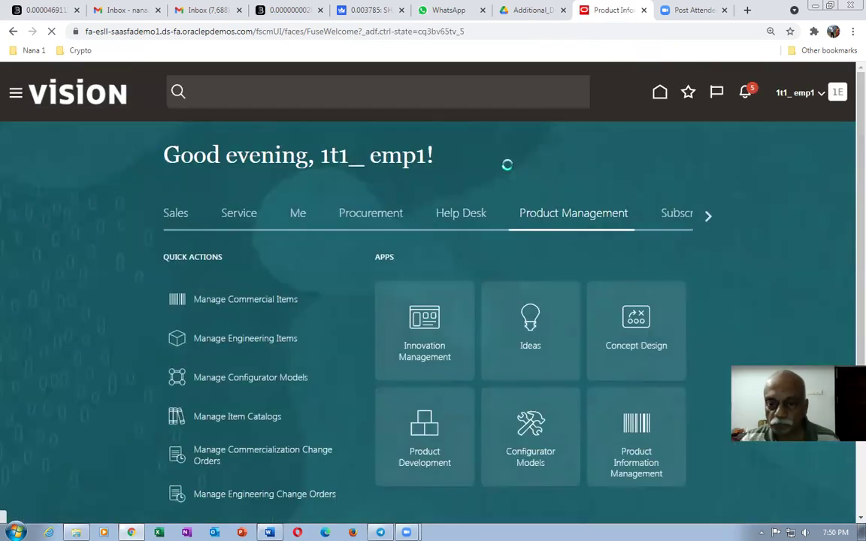
click(708, 217)
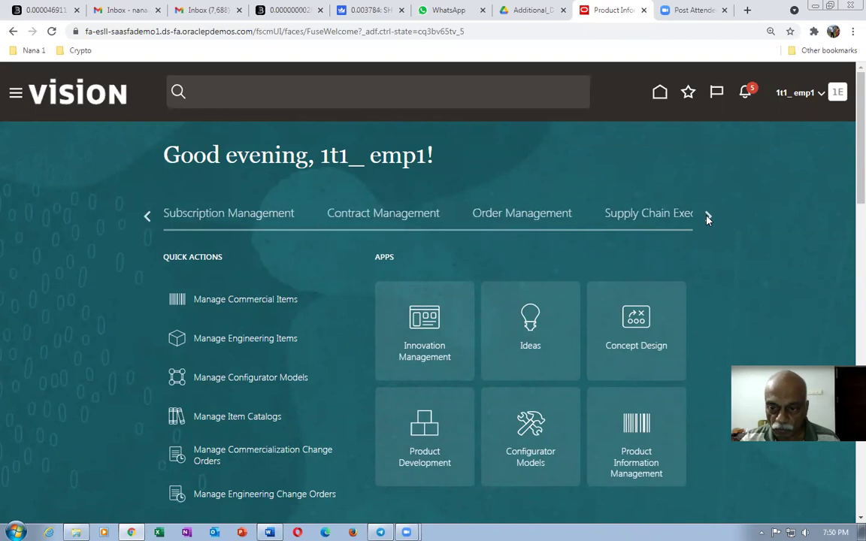
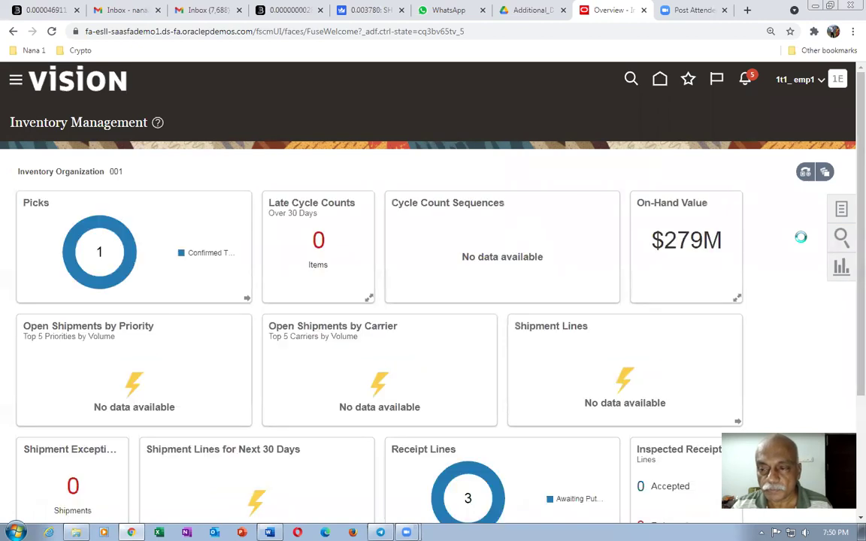
- Open Create Miscellaneous Transaction from the inventory tasks and change the inventory organization to 1T11
click(841, 211)
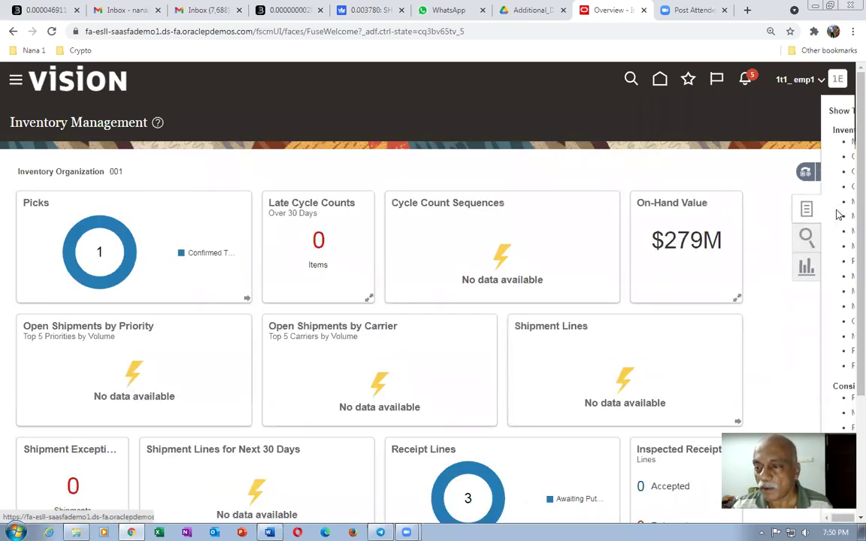
click(783, 160)
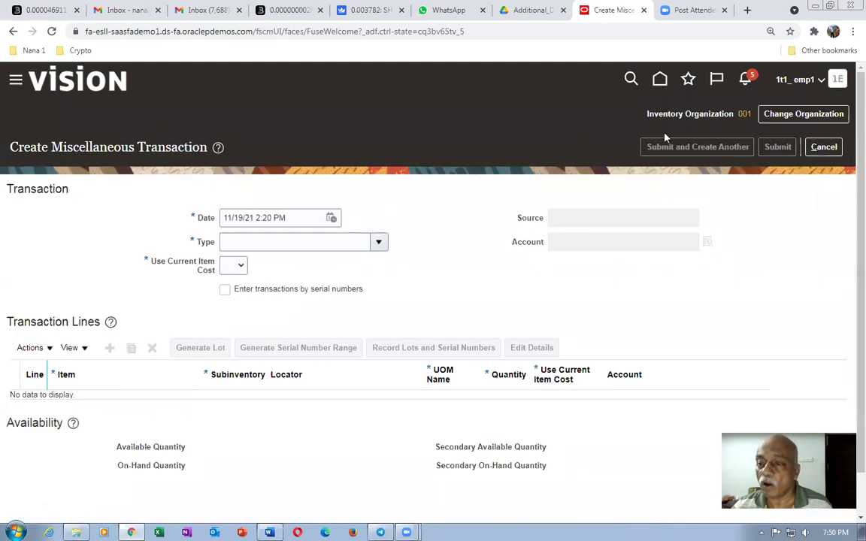
click(779, 115)
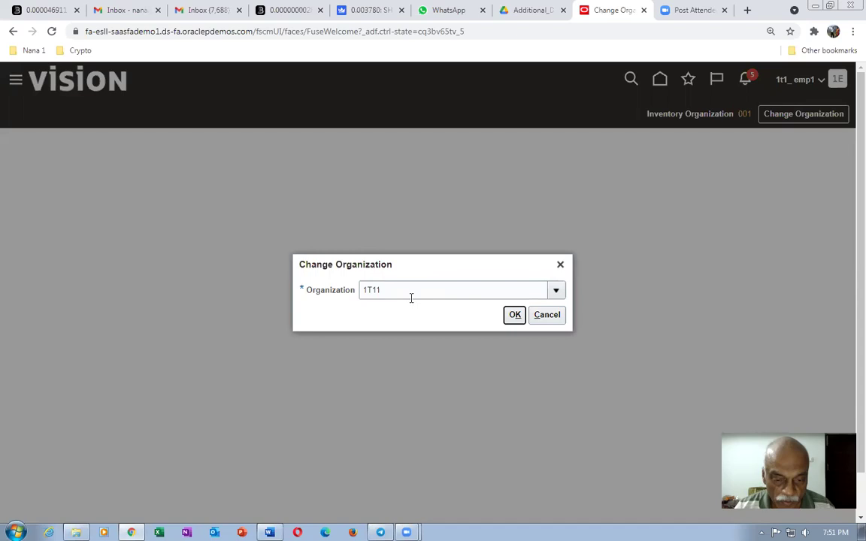
click(514, 315)
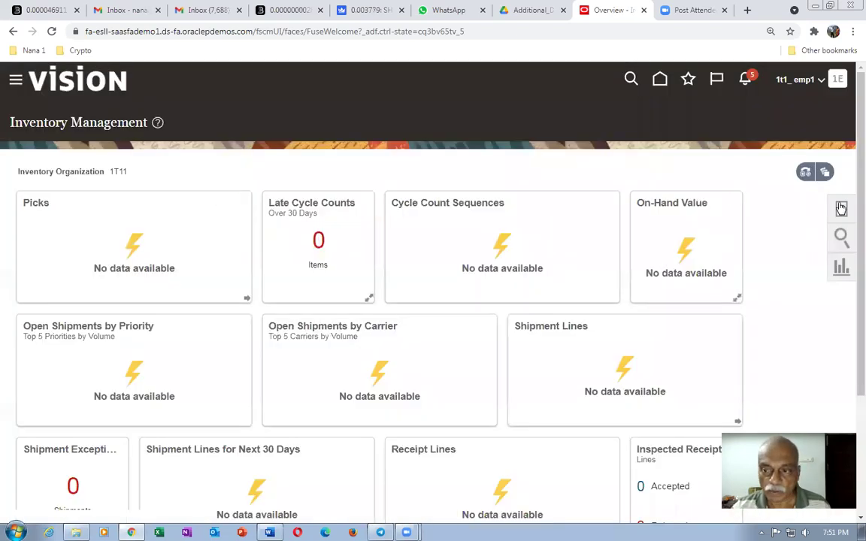
- Open Create Miscellaneous Transaction for organization 1T11 and set the transaction type to Miscellaneous Receipt
click(769, 155)
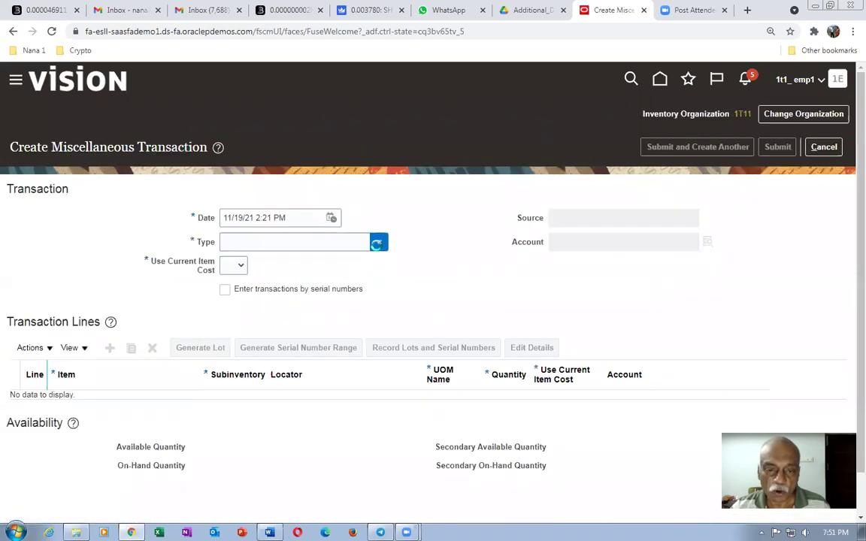
click(378, 241)
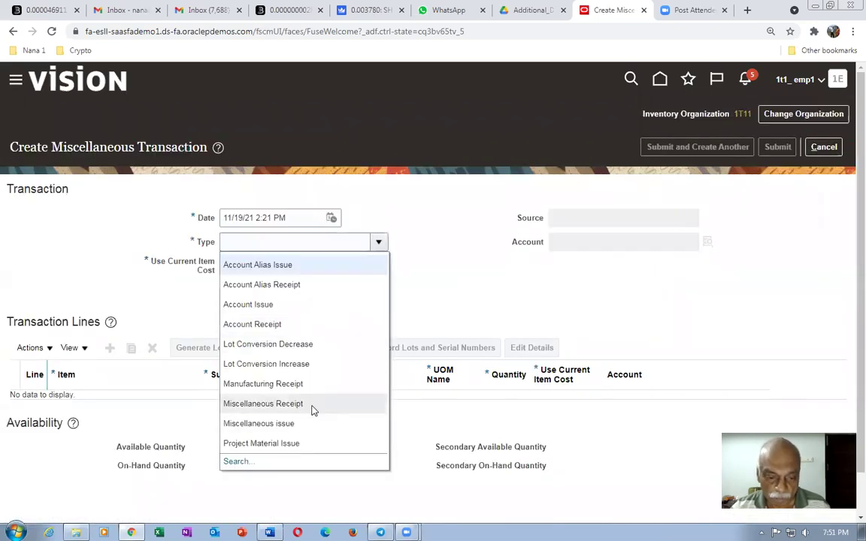
click(314, 408)
click(591, 241)
click(707, 242)
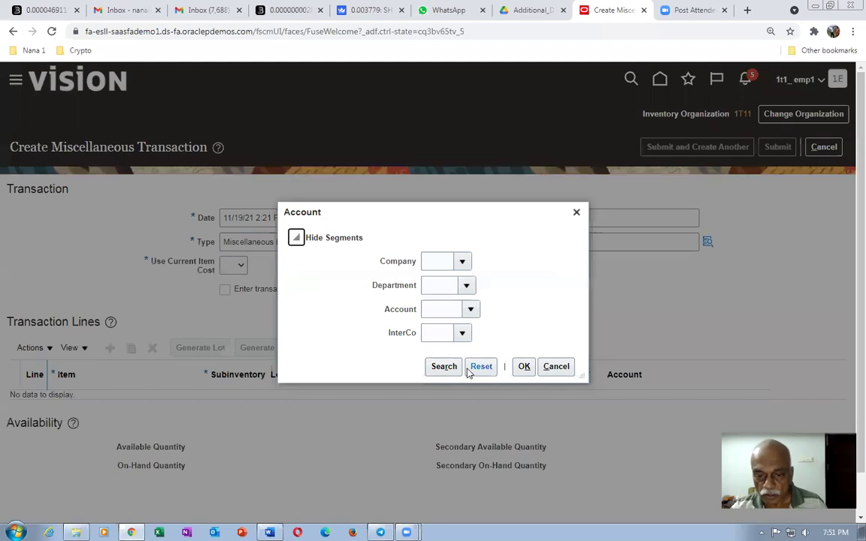
click(443, 366)
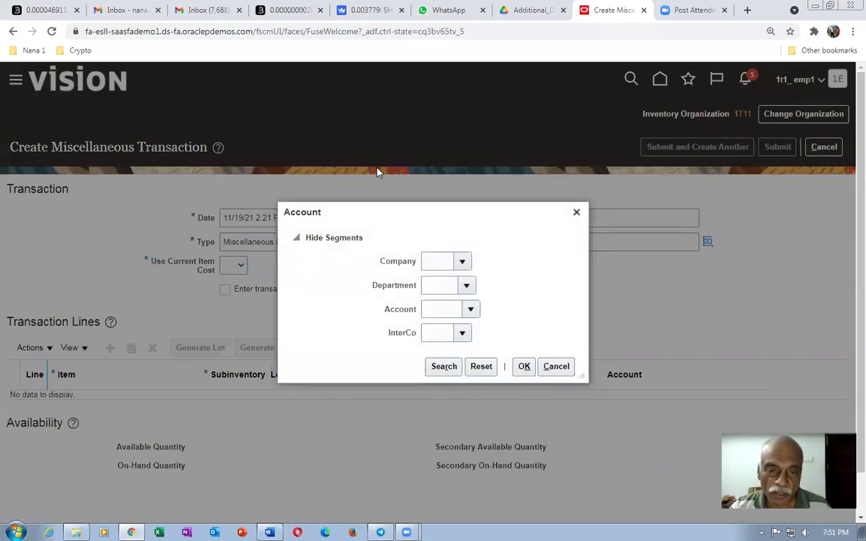
click(523, 484)
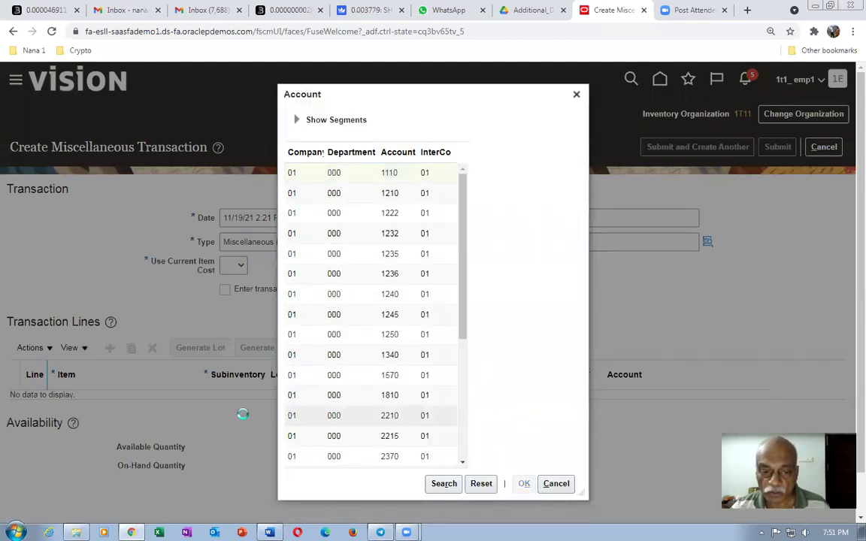
click(230, 271)
click(229, 300)
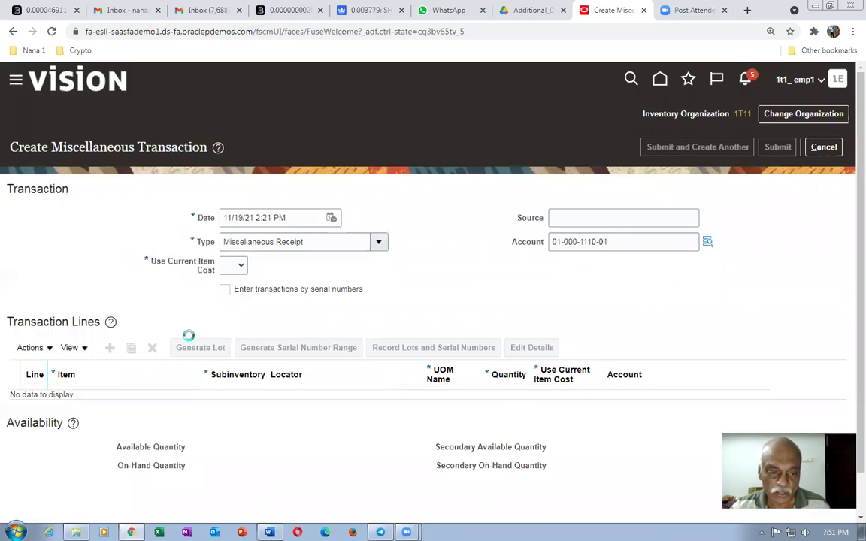
- Add a transaction line for 1t1_Drop_Ship_Item, searching the items for 1t1_Dr
click(109, 348)
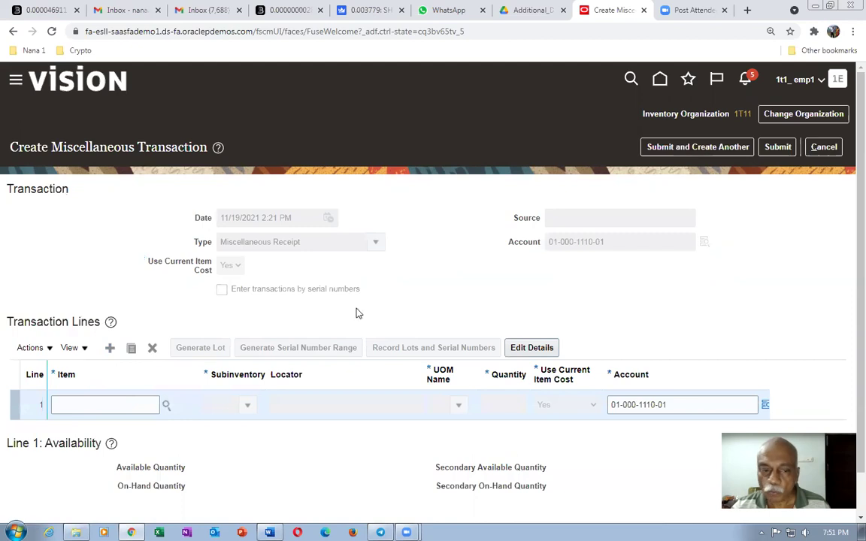
click(139, 405)
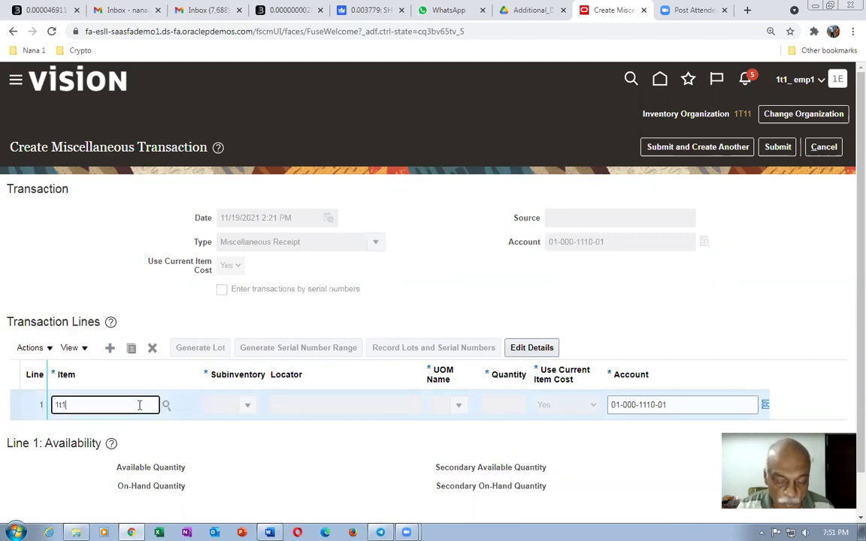
text(1t1_Dr)
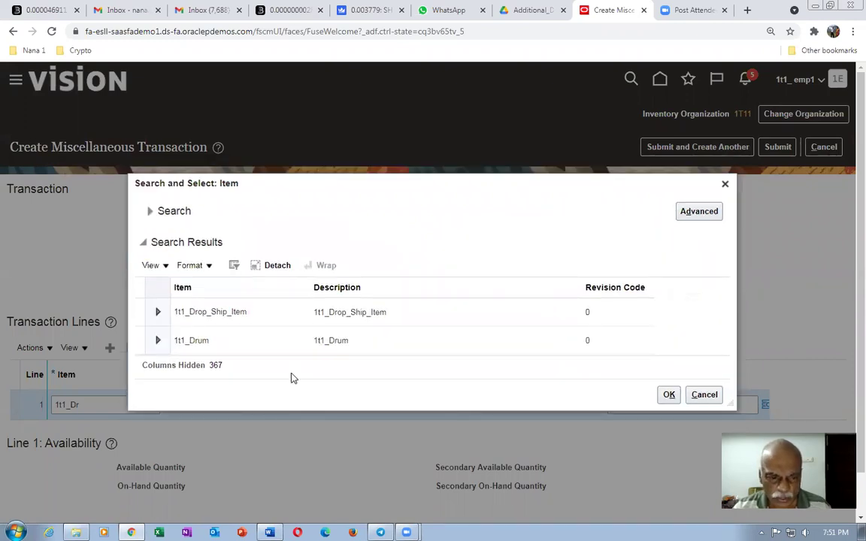
click(263, 320)
click(669, 396)
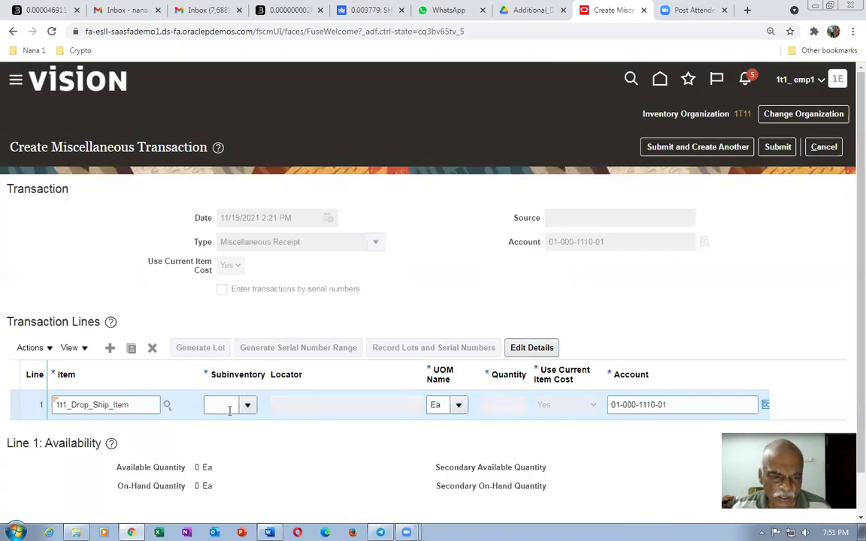
- Set the line's subinventory to FGS and its quantity to 10, and submit the miscellaneous receipt
click(248, 406)
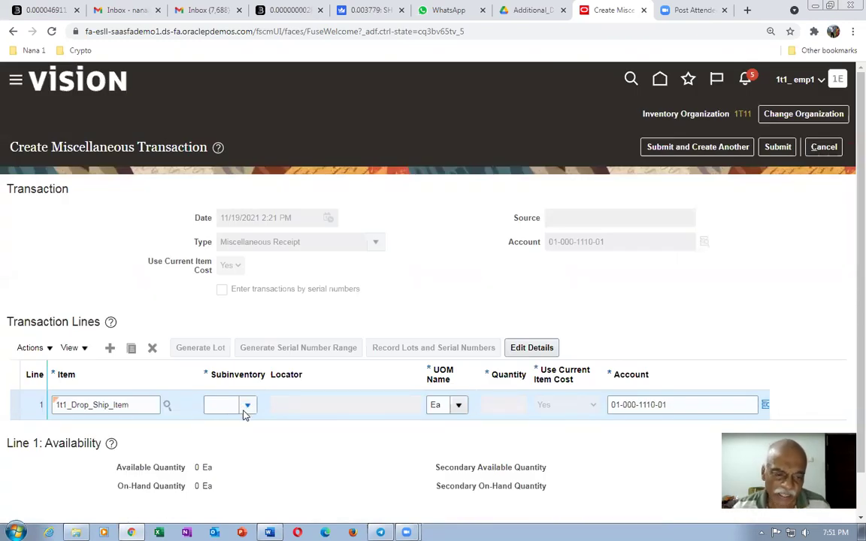
text(FGS)
click(500, 405)
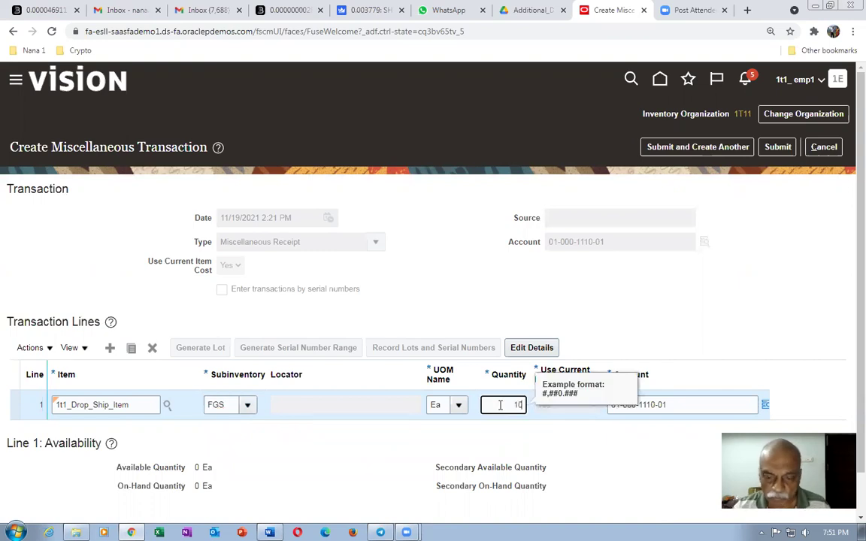
click(505, 313)
click(778, 146)
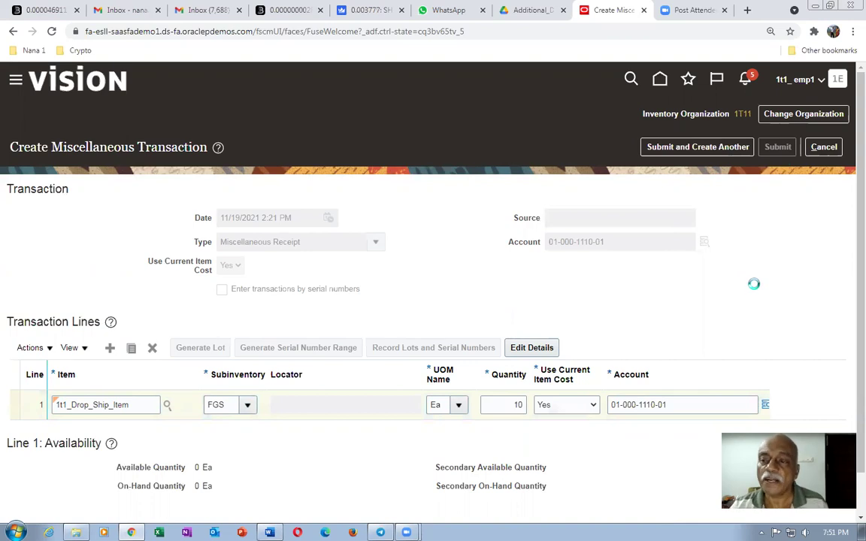
click(495, 200)
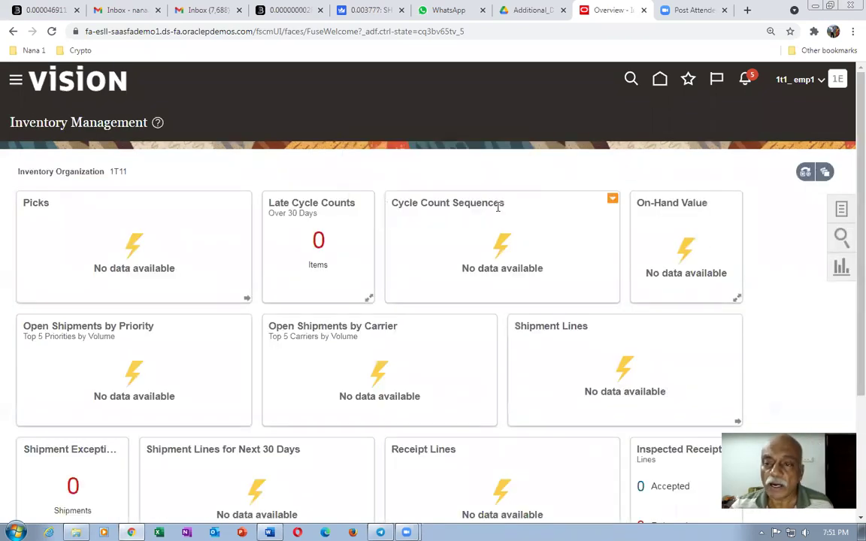
- Return to the home page, open Plan Inputs under Supply Chain Planning, and start the Collect Planning Data task
click(660, 81)
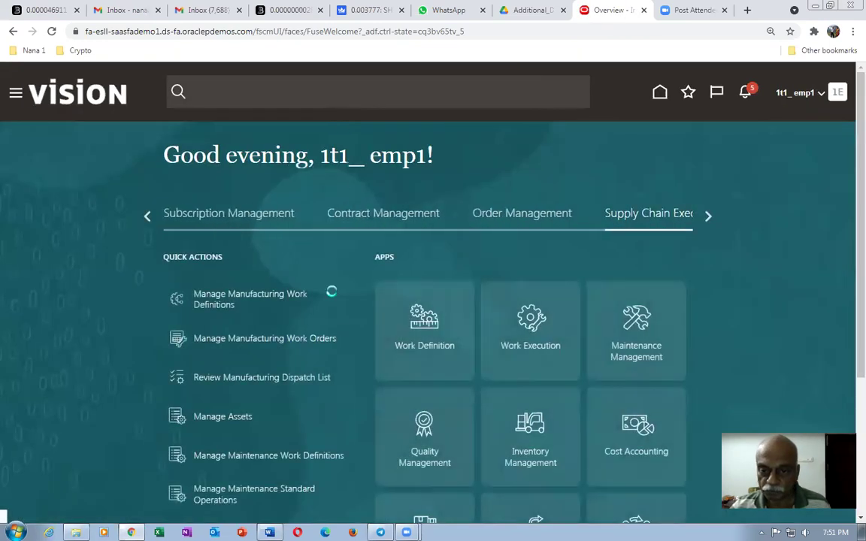
click(708, 216)
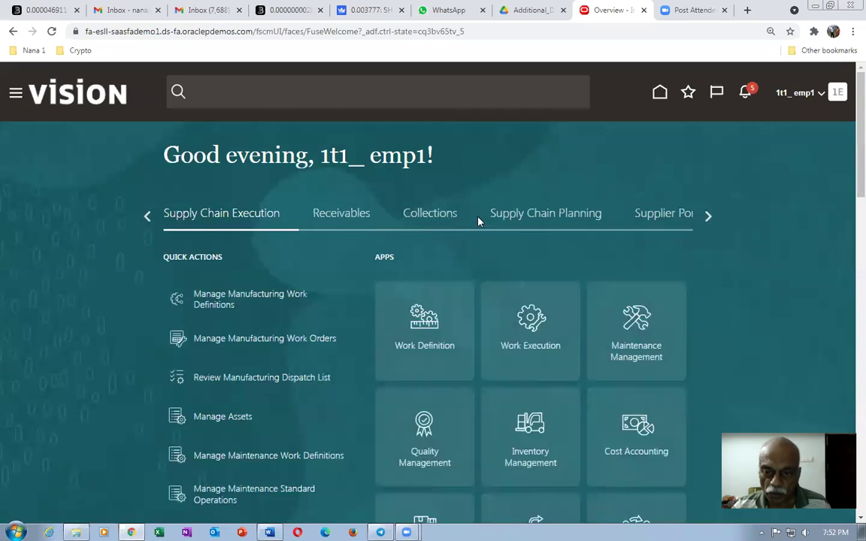
click(526, 218)
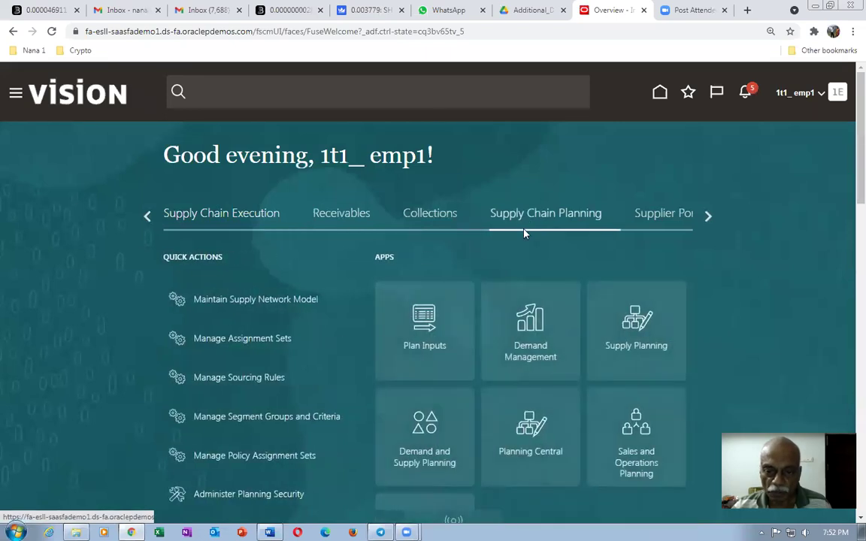
click(432, 329)
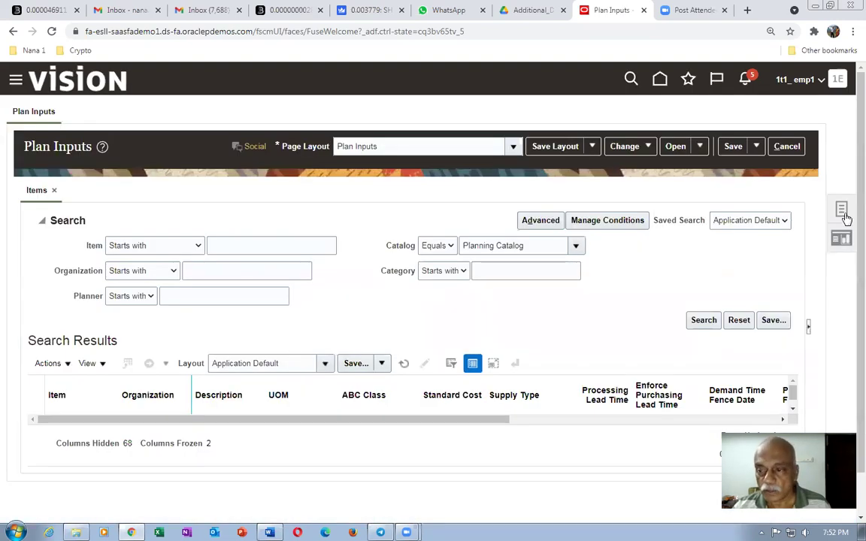
click(843, 211)
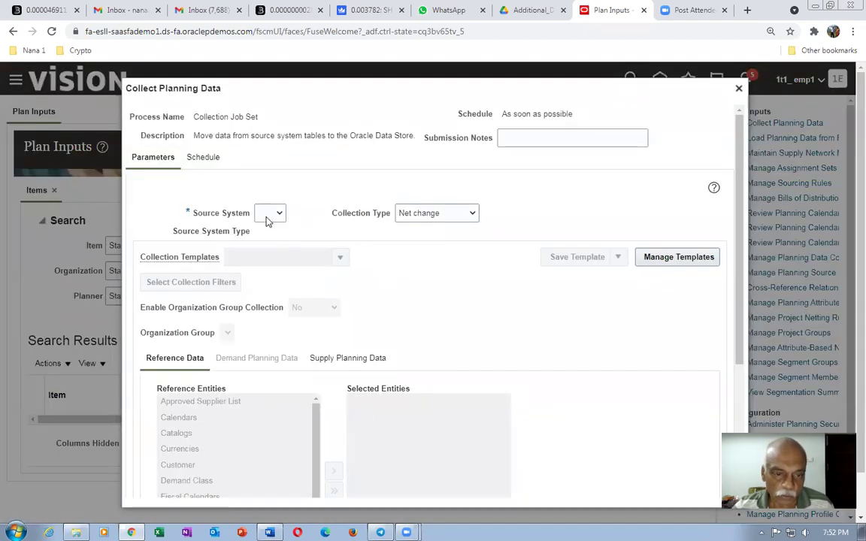
- Set the planning data collection's source system to OPS and its collection type to Targeted
click(268, 216)
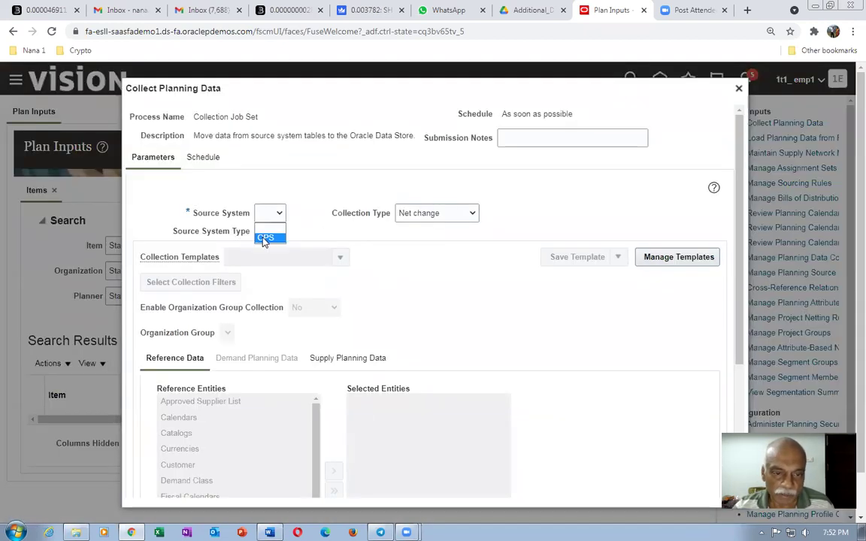
click(266, 236)
click(431, 219)
click(414, 227)
- Add Items from the reference data and On Hand from the supply planning data to the selected entities
scroll(338, 376, down, 2)
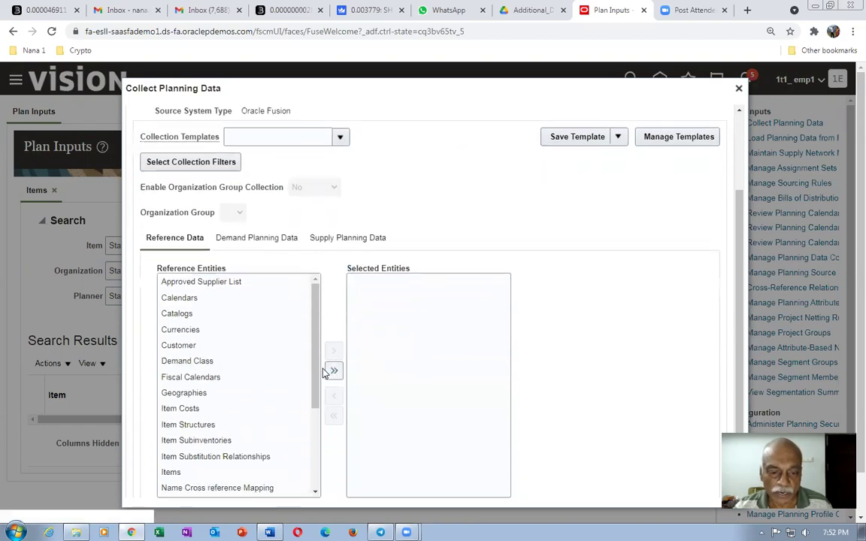
scroll(257, 421, down, 2)
click(257, 426)
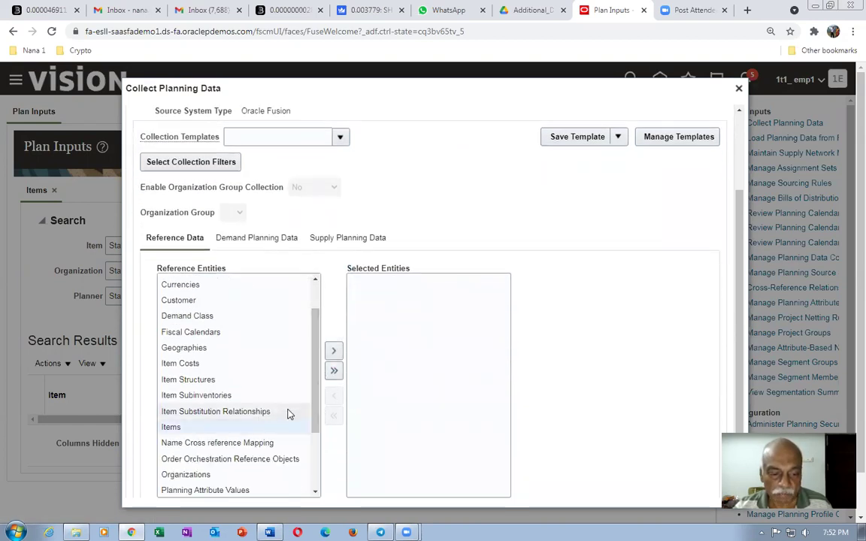
click(331, 358)
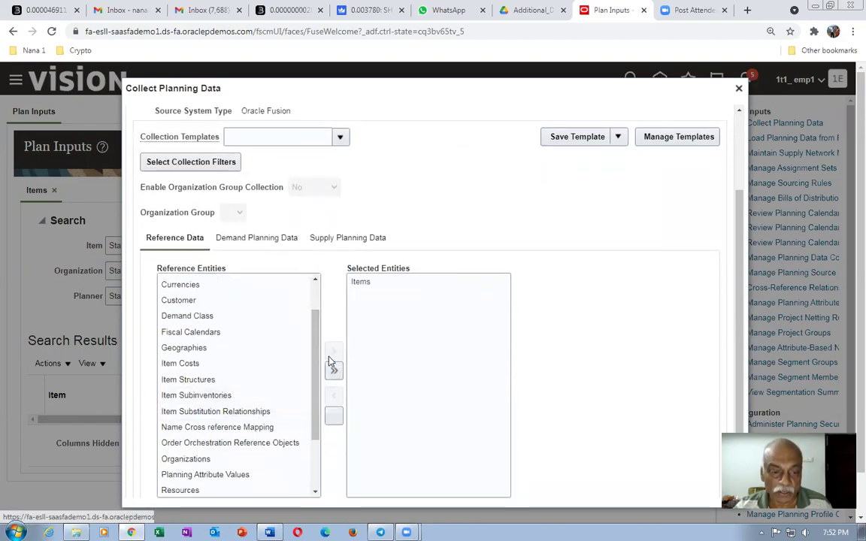
click(347, 238)
click(172, 299)
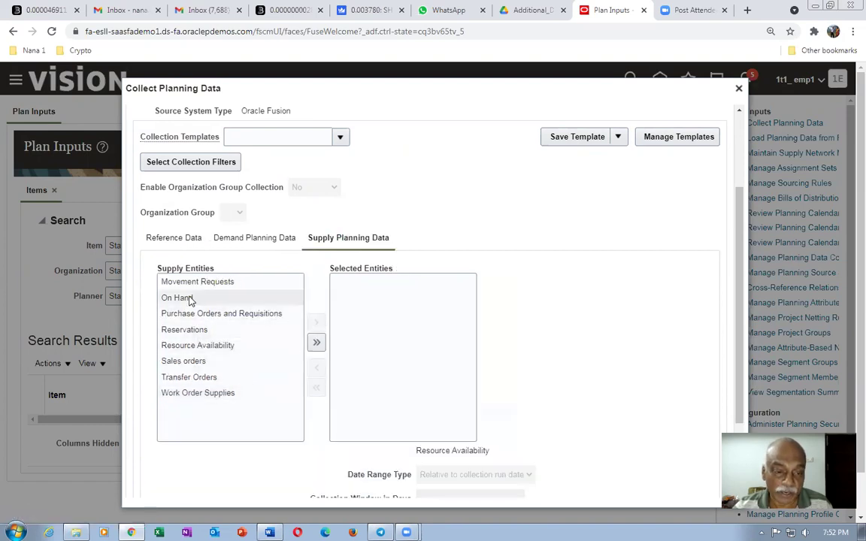
click(317, 324)
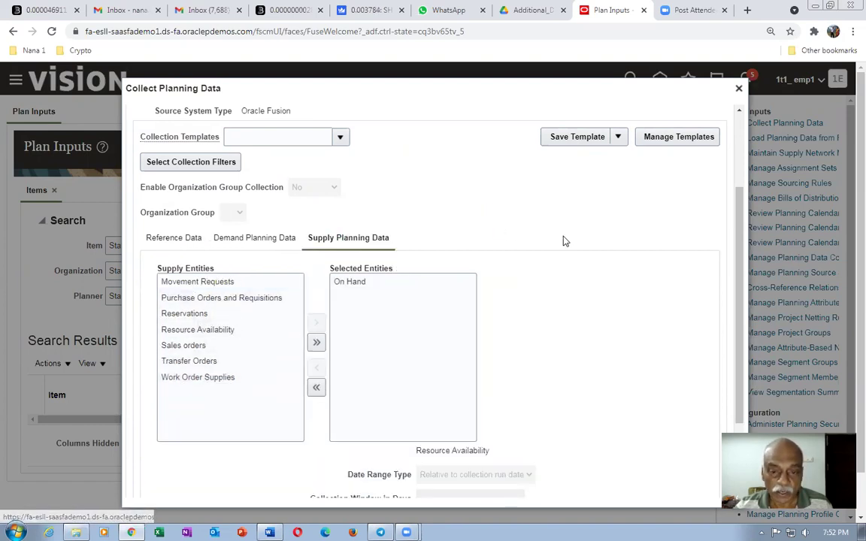
- Submit the Collect Planning Data process and close its status message
scroll(388, 230, up, 3)
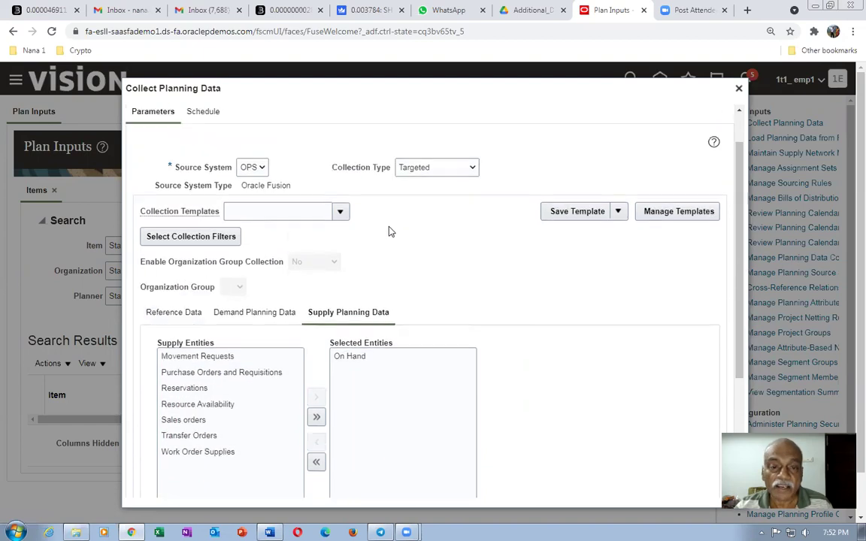
drag(738, 284, 743, 348)
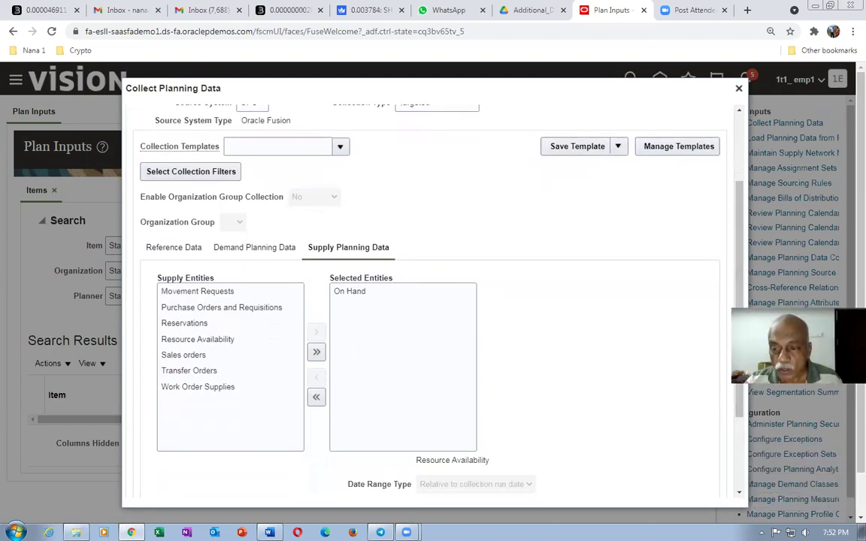
scroll(680, 471, down, 3)
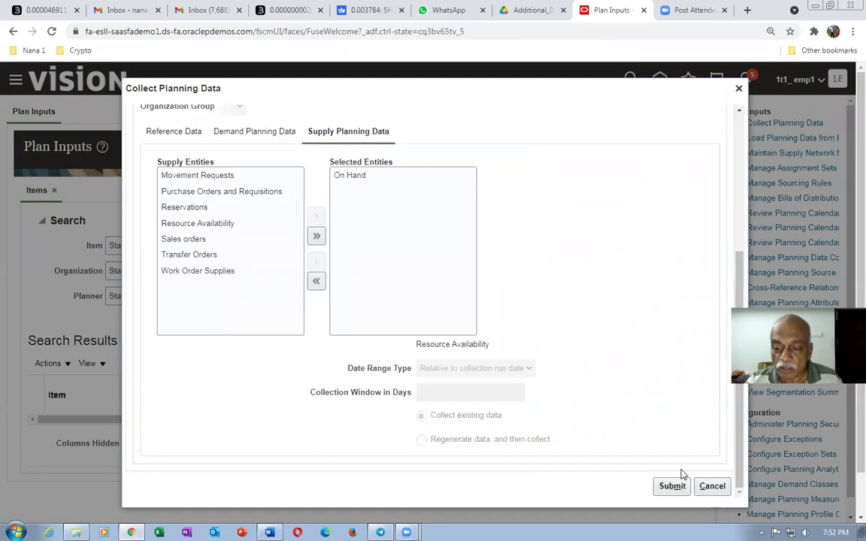
click(672, 485)
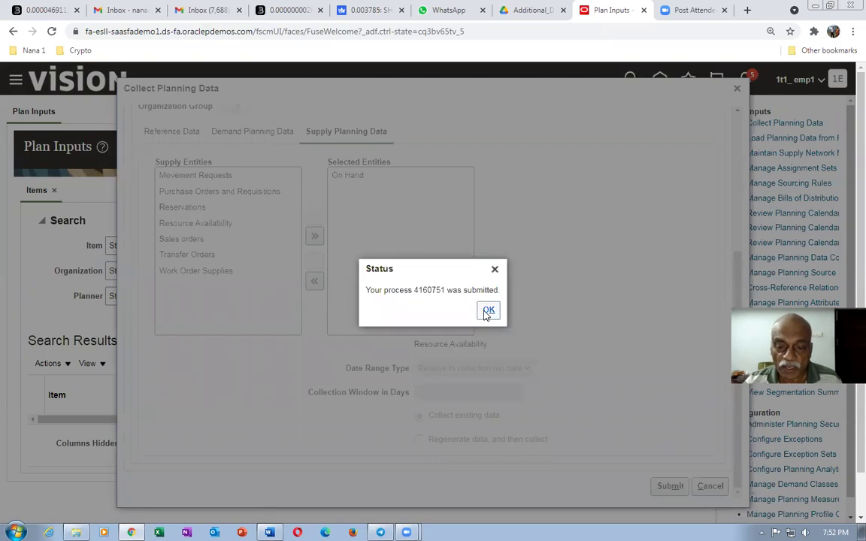
click(488, 311)
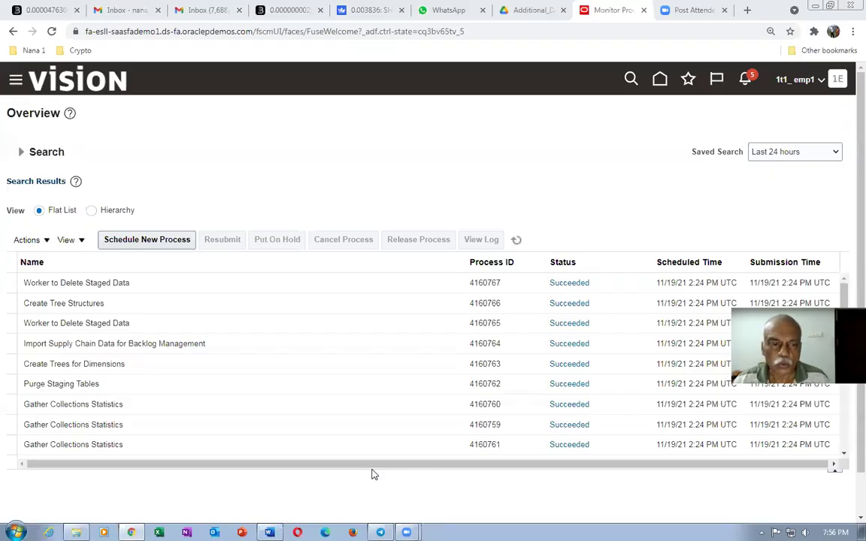
- Return from the scheduled processes overview to the home page and show the Supply Chain Planning apps
click(291, 286)
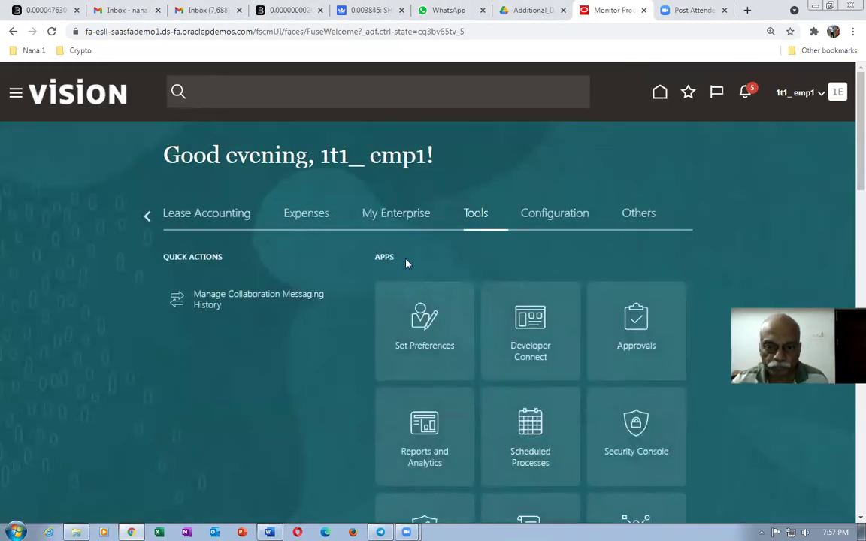
click(147, 218)
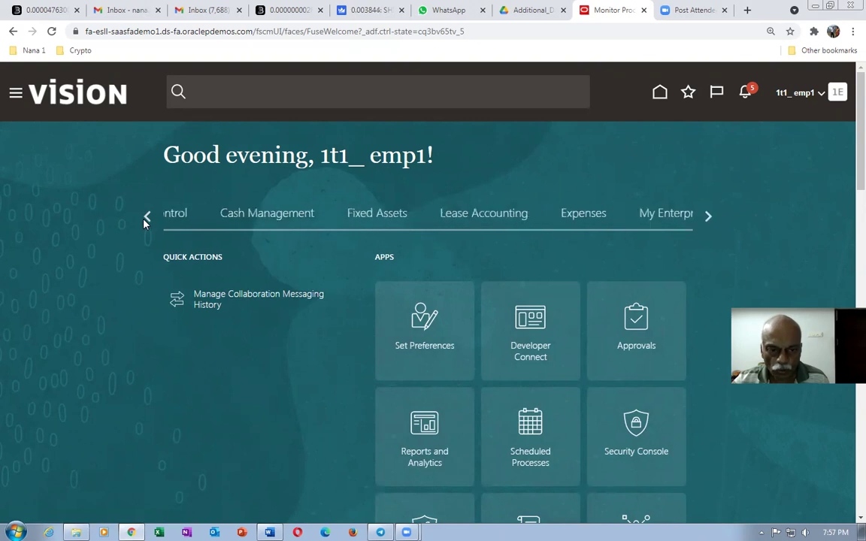
click(147, 220)
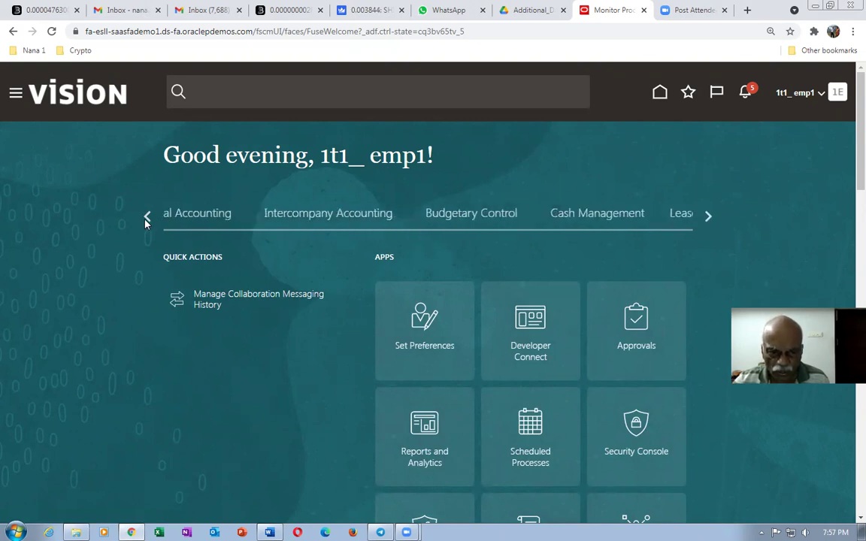
click(147, 220)
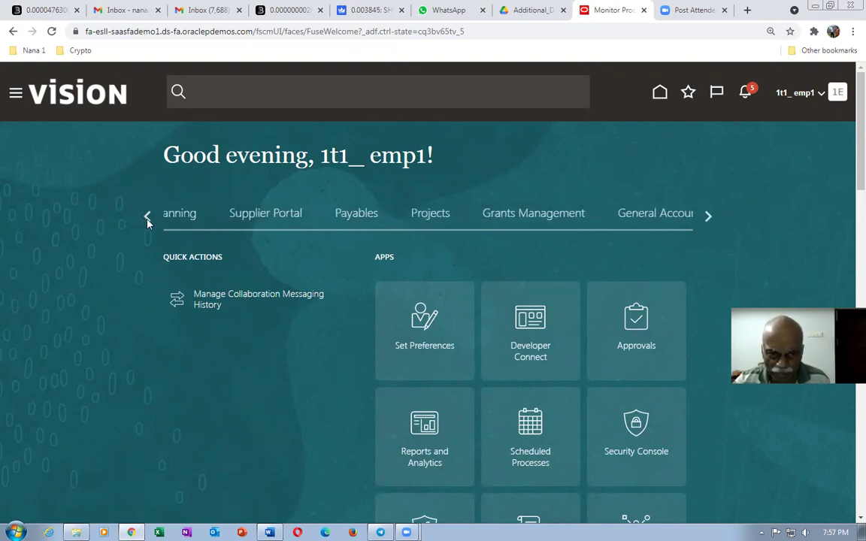
click(532, 215)
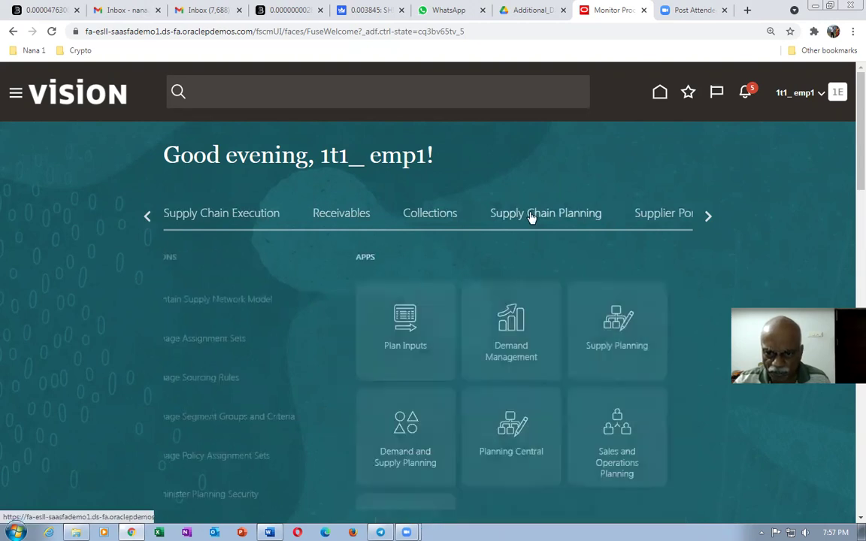
- Search the Plan Inputs items for names starting with 1t1_Dro to check the collected drop ship item
click(427, 314)
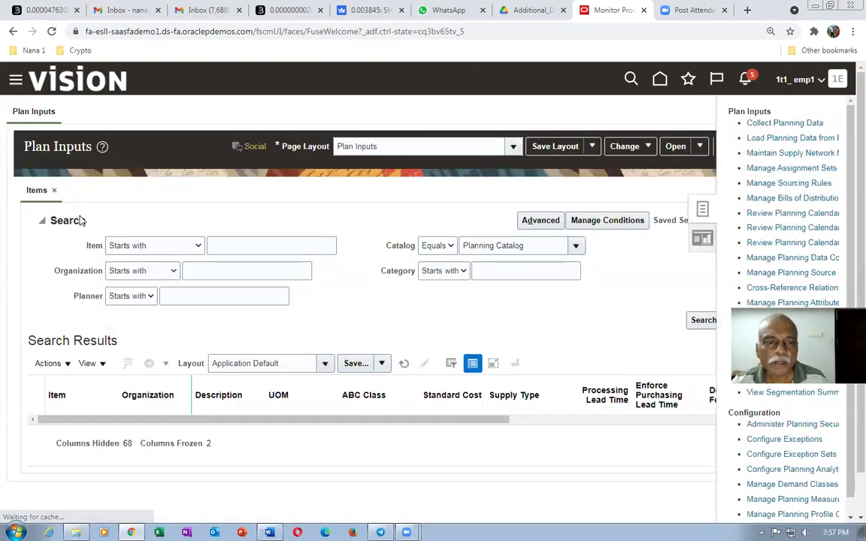
click(223, 246)
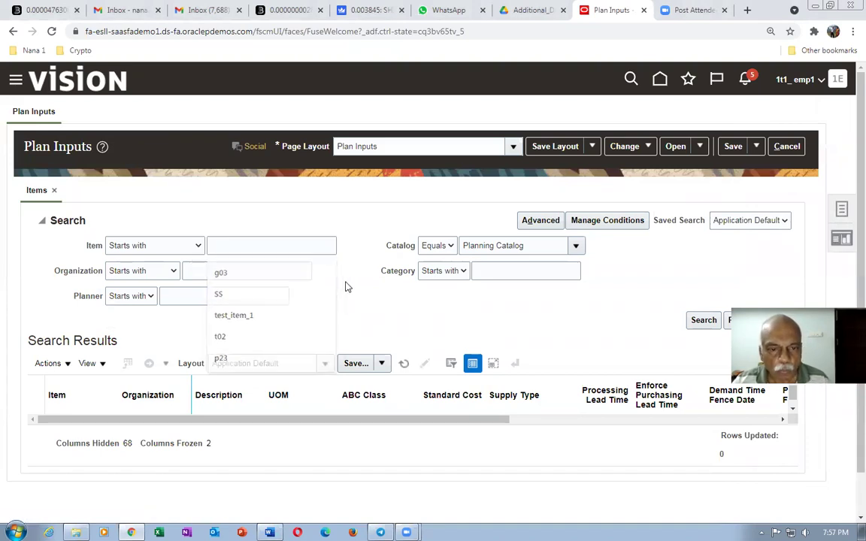
click(262, 248)
text(1t1_Dro)
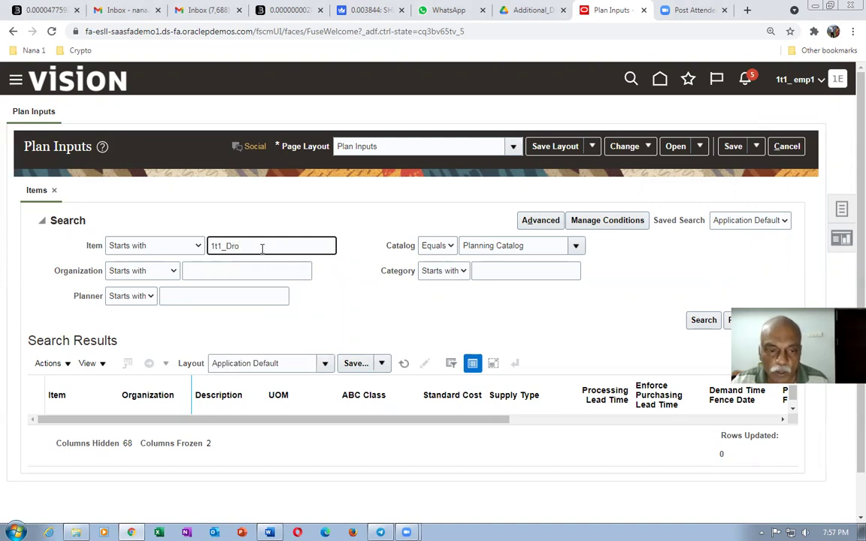
click(695, 322)
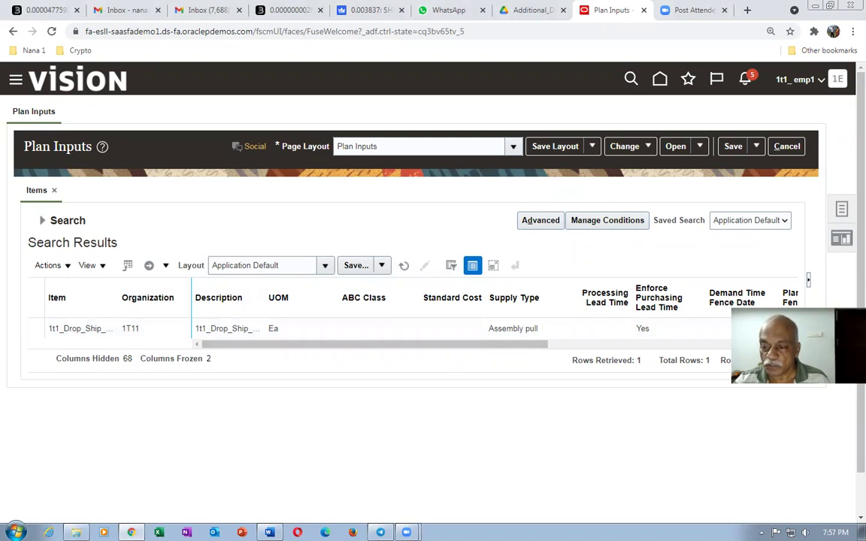
- Return to the home page, go to Global Order Promising and open the Manage ATP Rules task
click(659, 80)
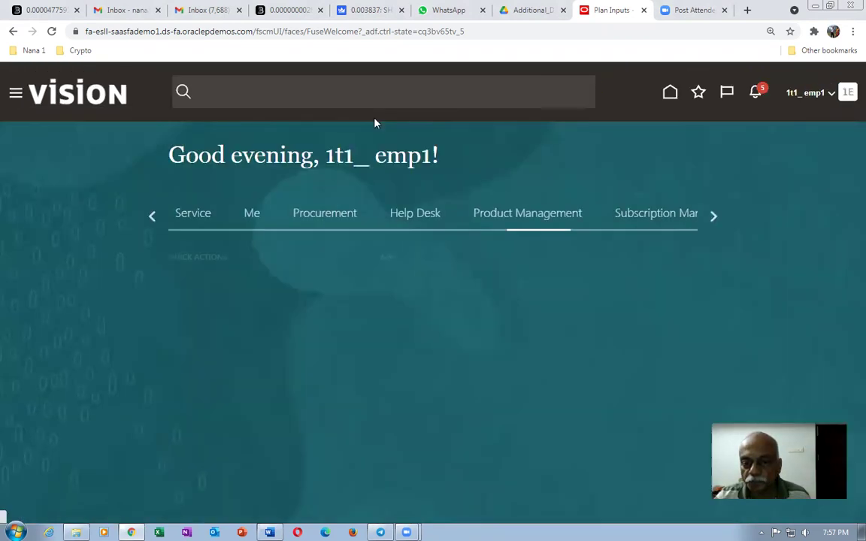
click(146, 218)
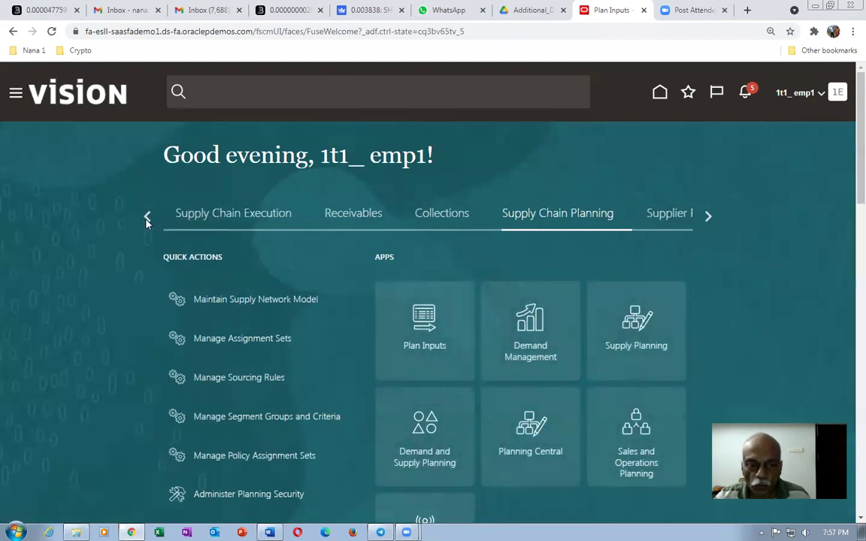
click(526, 215)
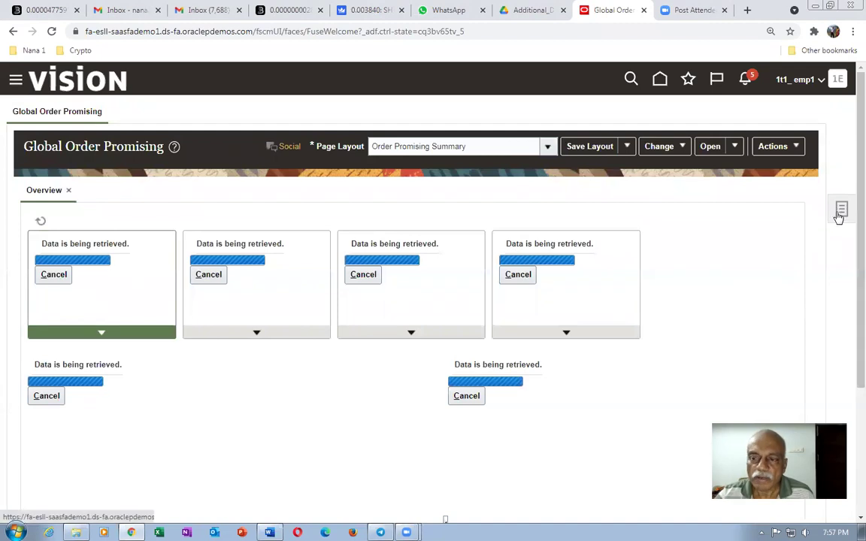
click(839, 213)
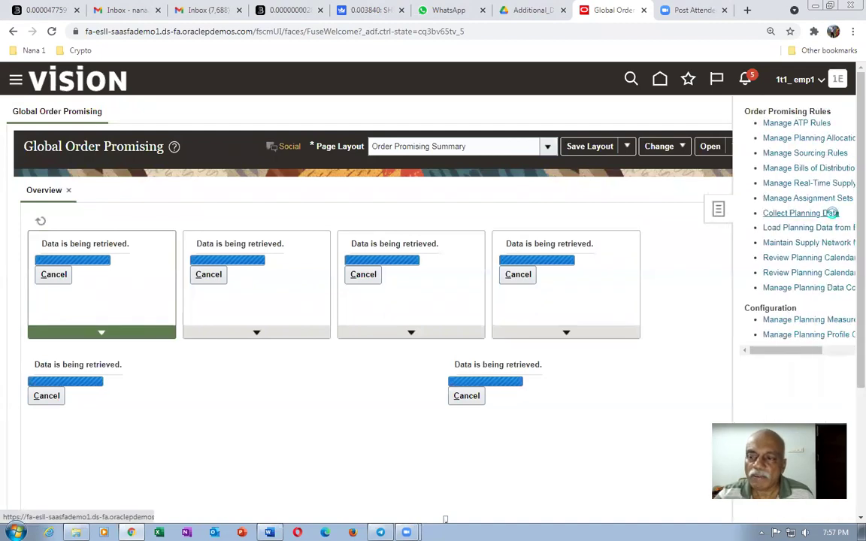
click(785, 125)
- Search for ATP rules named 1t1 and leave the new rule form without creating a rule
click(234, 216)
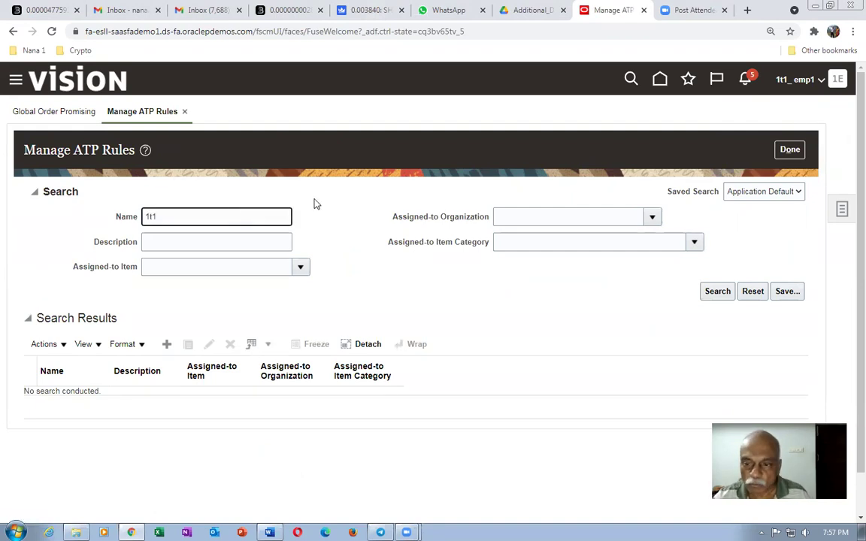
text(1t1)
click(718, 291)
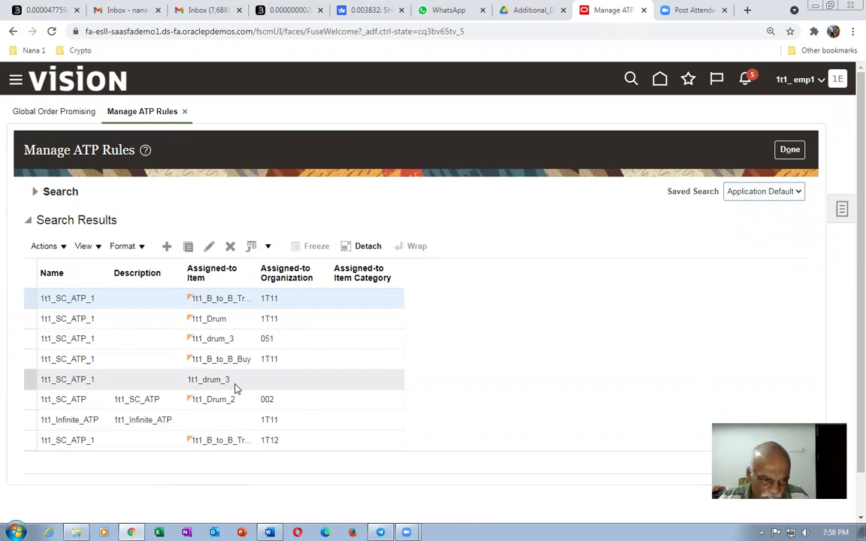
click(168, 247)
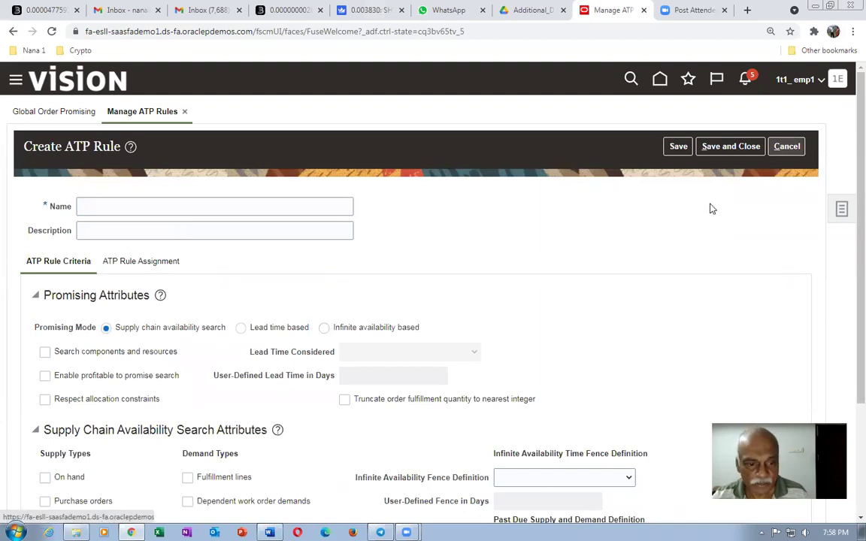
click(786, 147)
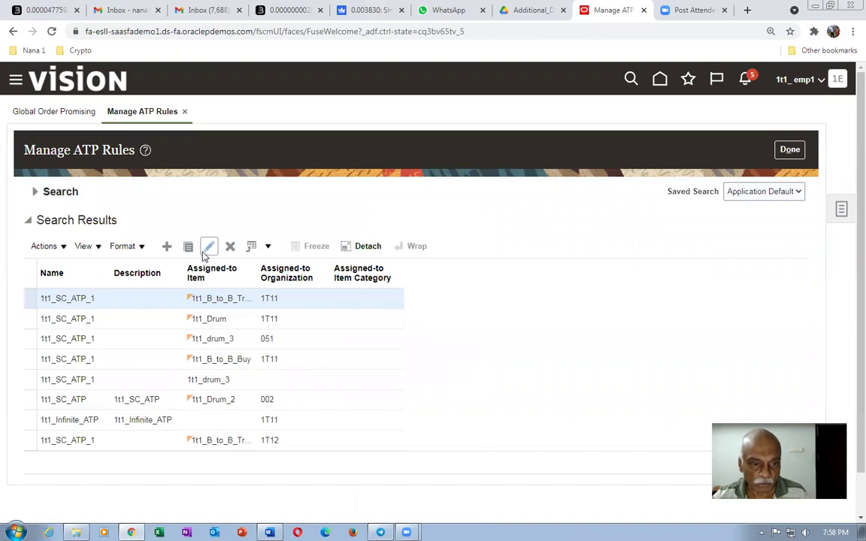
- Open the ATP rule 1t1_SC_ATP_1 for editing and review its promising, supply, demand and time fence criteria
click(210, 248)
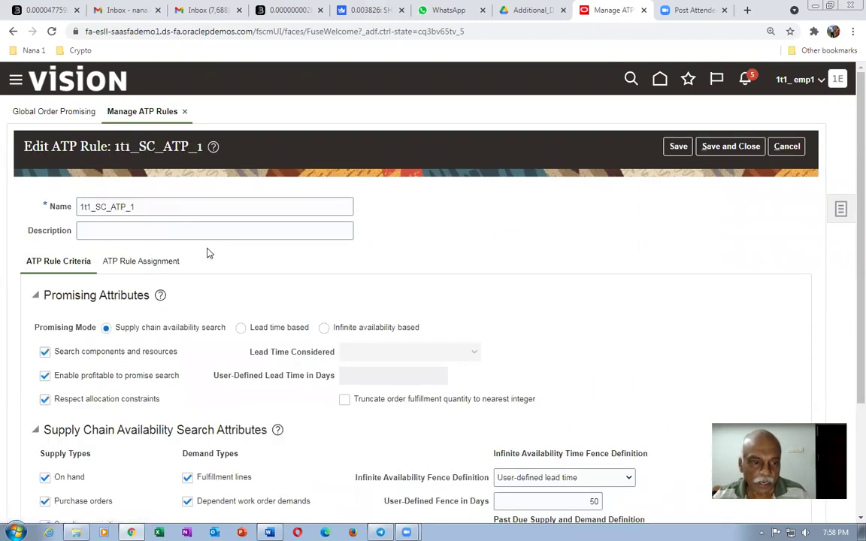
scroll(151, 278, down, 1)
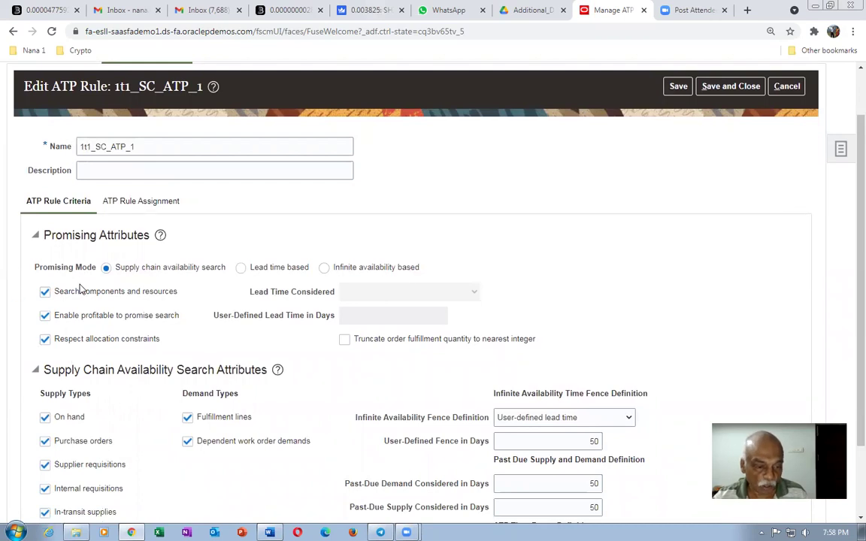
scroll(94, 316, down, 2)
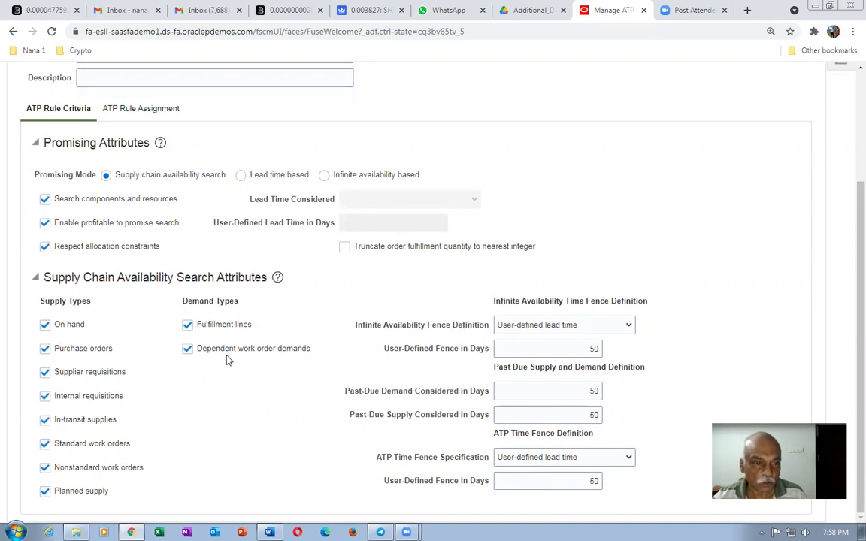
scroll(226, 357, up, 3)
- Add an ATP rule assignment based on item and organization for 1t1_Drop_Ship_Item in organization 1T11
click(143, 234)
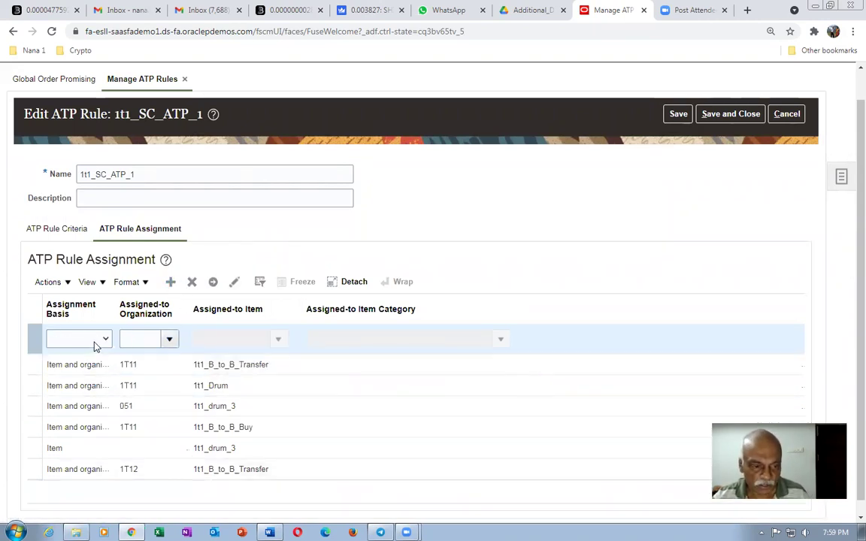
click(103, 339)
click(87, 394)
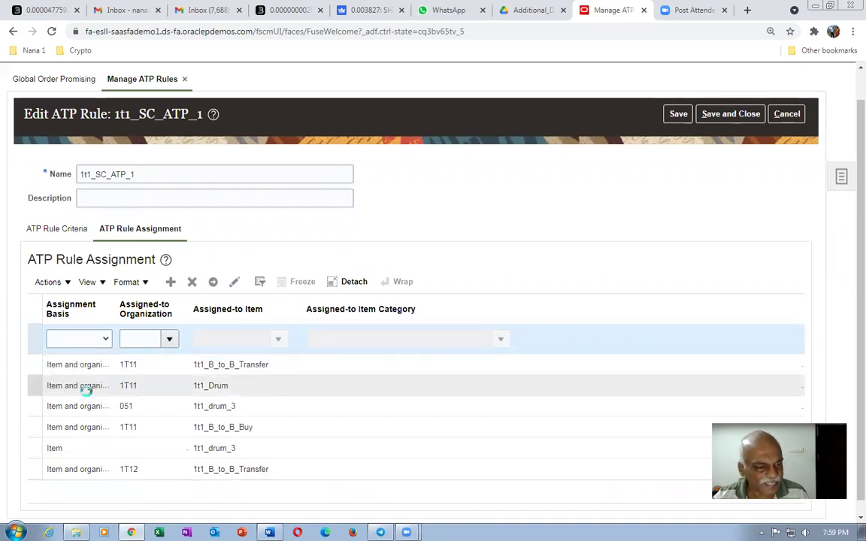
click(146, 344)
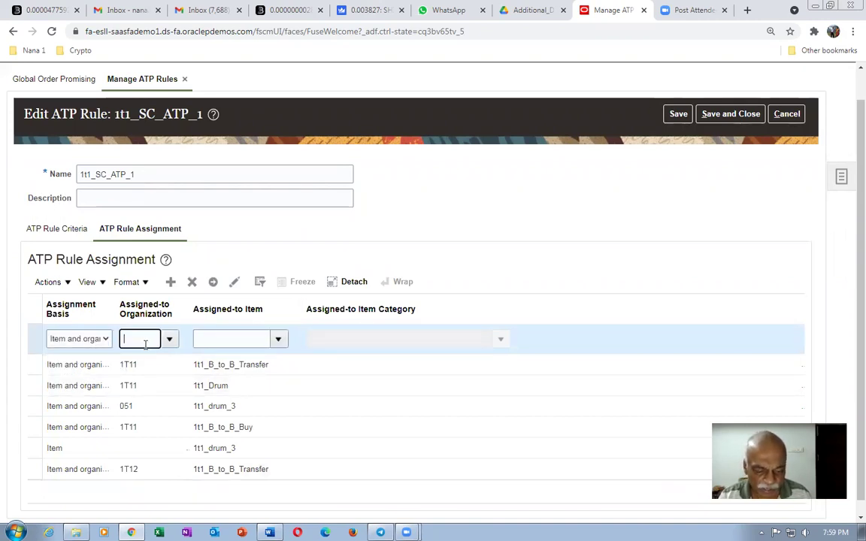
text(1T11)
key(Tab)
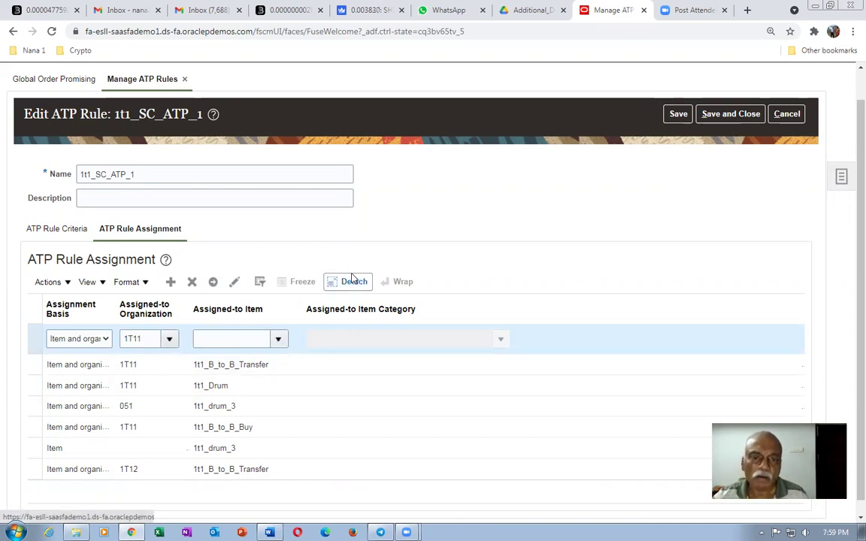
click(279, 339)
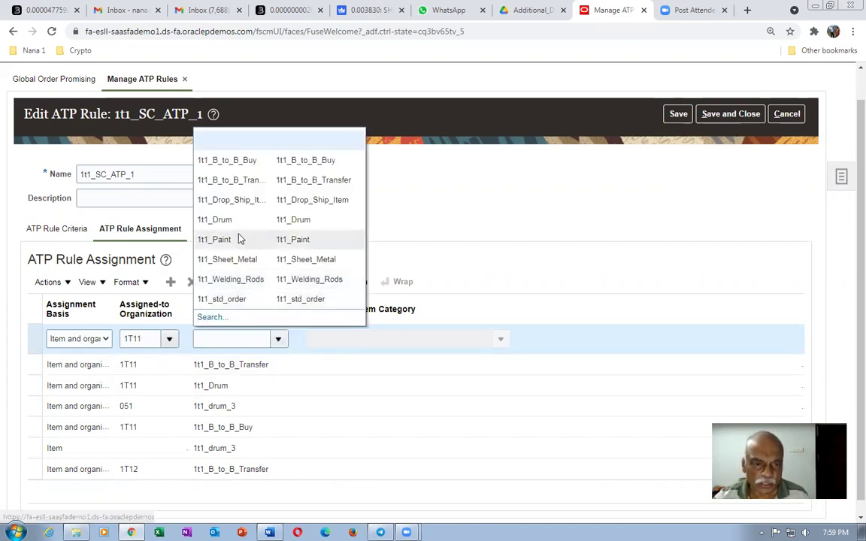
key(Escape)
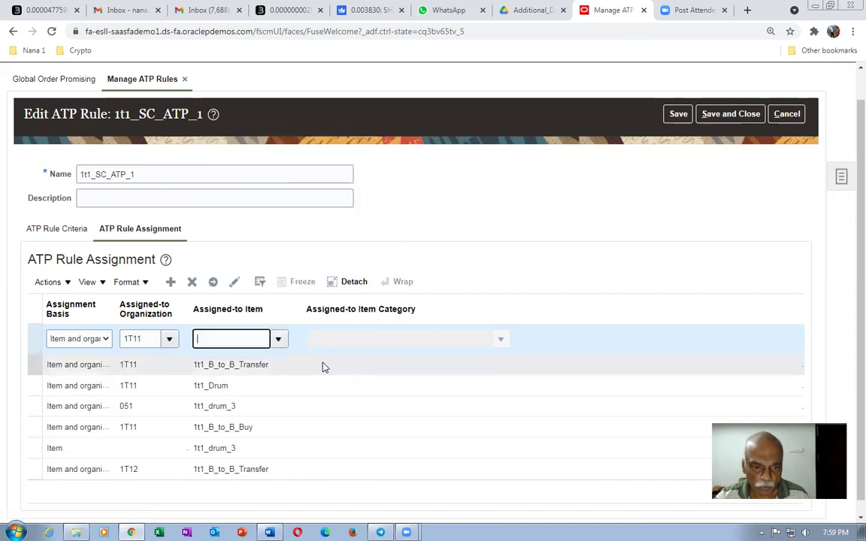
text(1t1_Drop_Ship_Item)
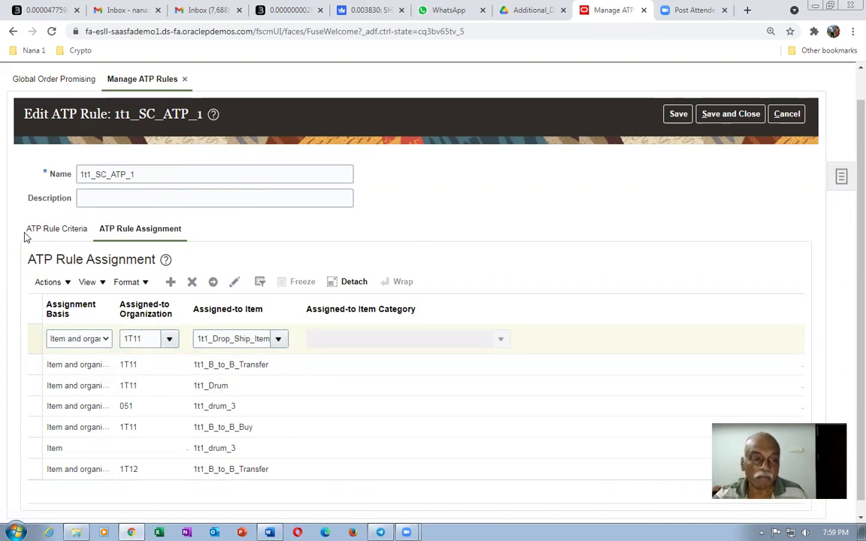
- Recheck the rule criteria, save and close 1t1_SC_ATP_1, and finish managing ATP rules
click(51, 230)
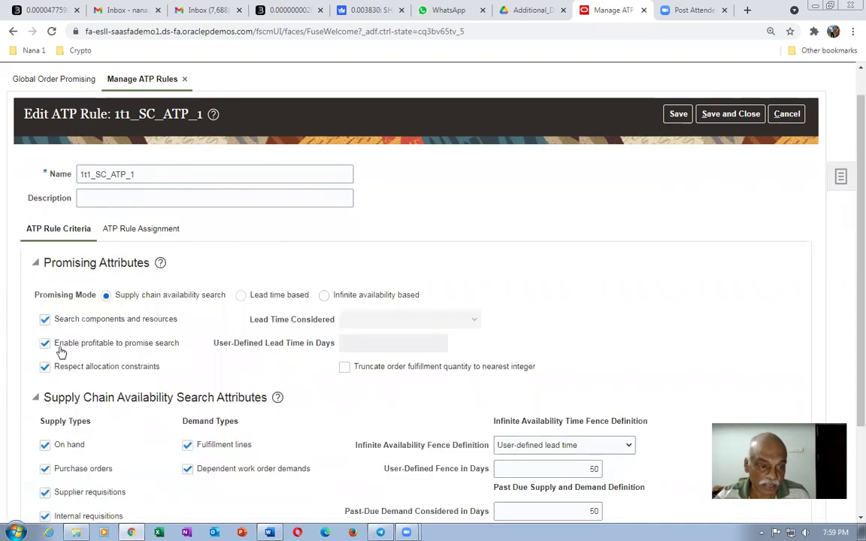
click(715, 113)
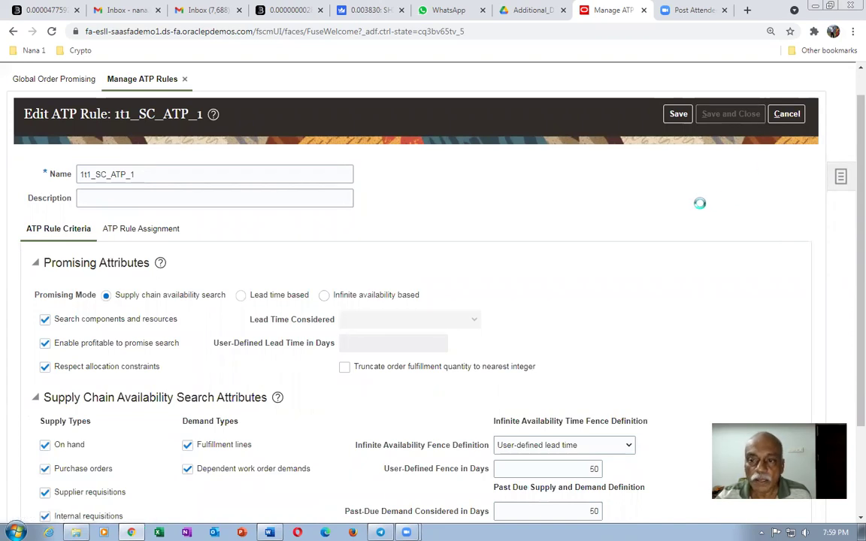
click(790, 149)
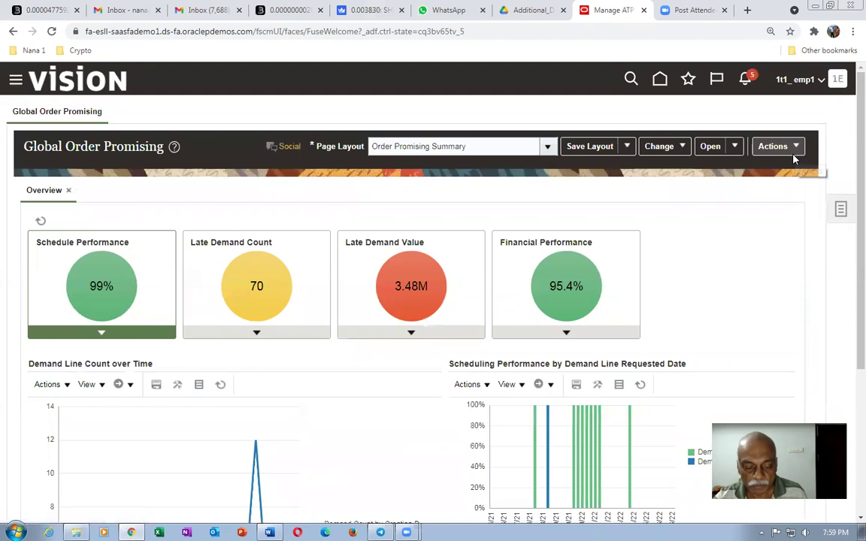
- Consult the Drop Ship Process diagram in Word, return to Global Order Promising and open Manage Sourcing Rules
key(alt+Tab)
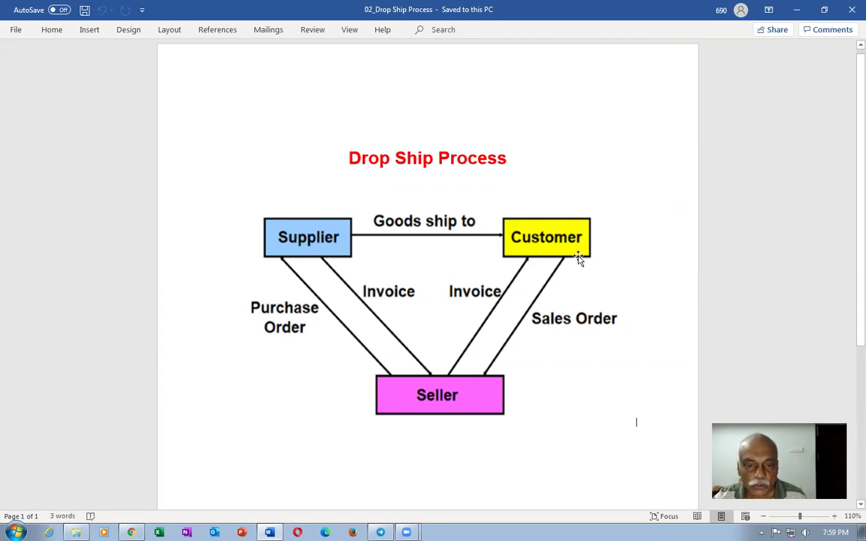
key(alt+Tab)
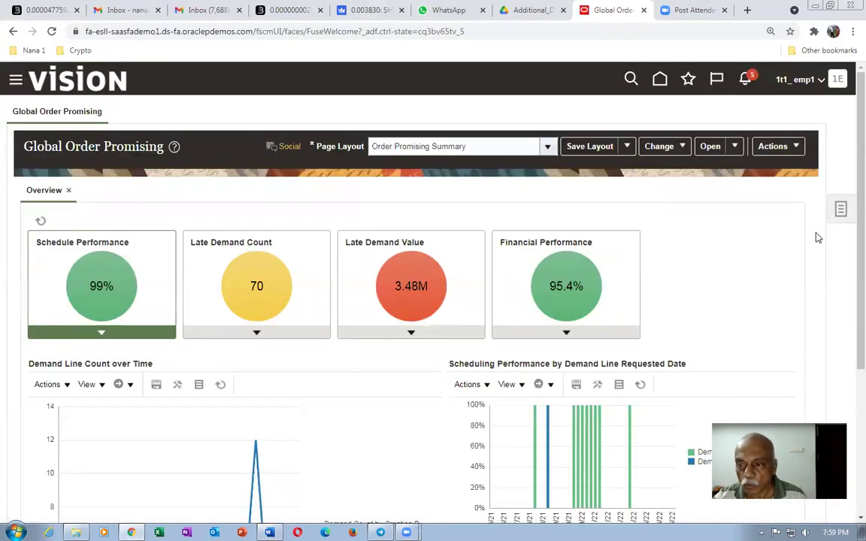
click(839, 213)
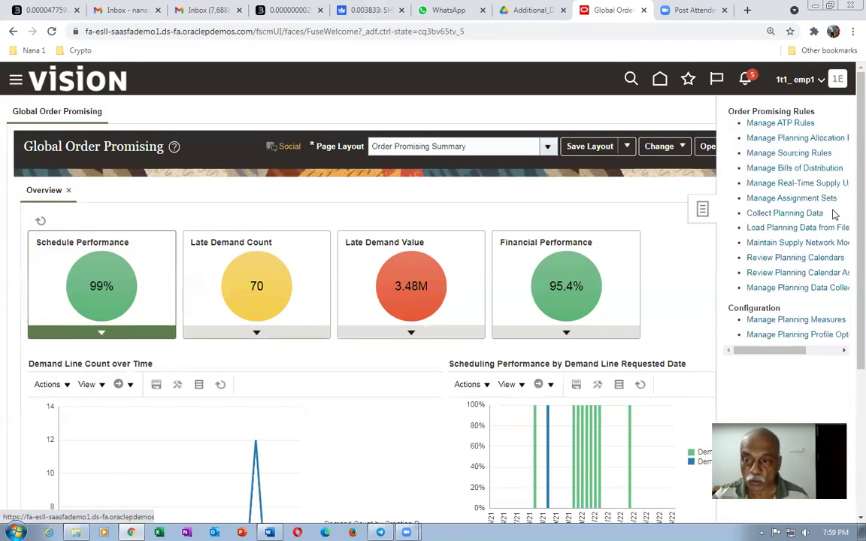
click(775, 154)
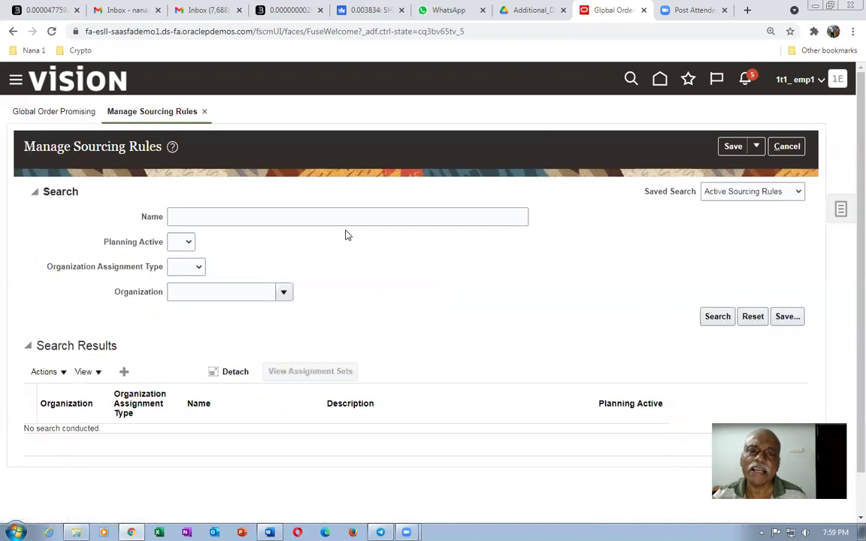
- Search the active sourcing rules for names beginning with 1t1
click(268, 218)
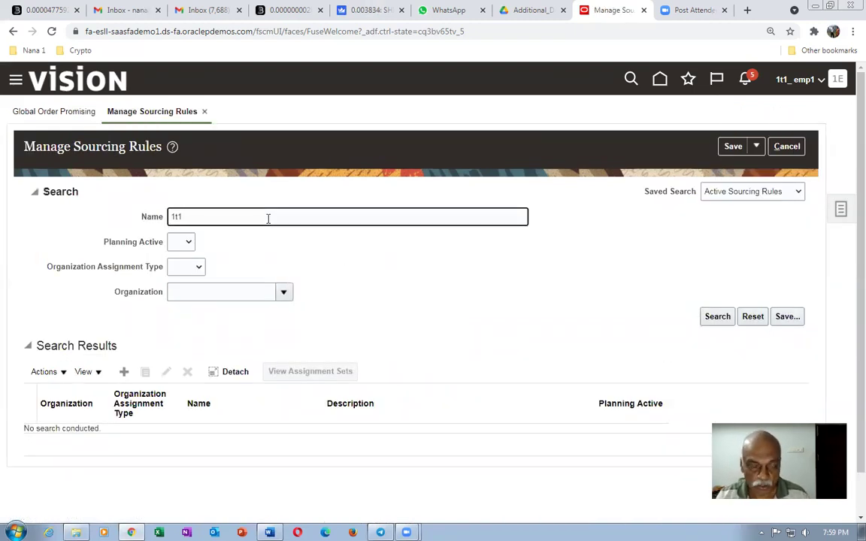
text(1t1)
key(Return)
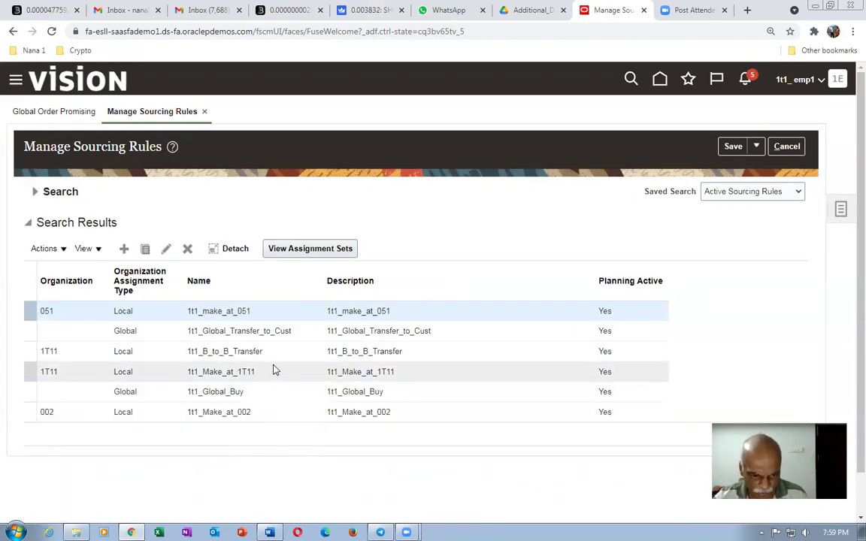
- Open the global sourcing rule 1t1_Global_Buy for editing and review its effective dates and supplier sources
click(279, 397)
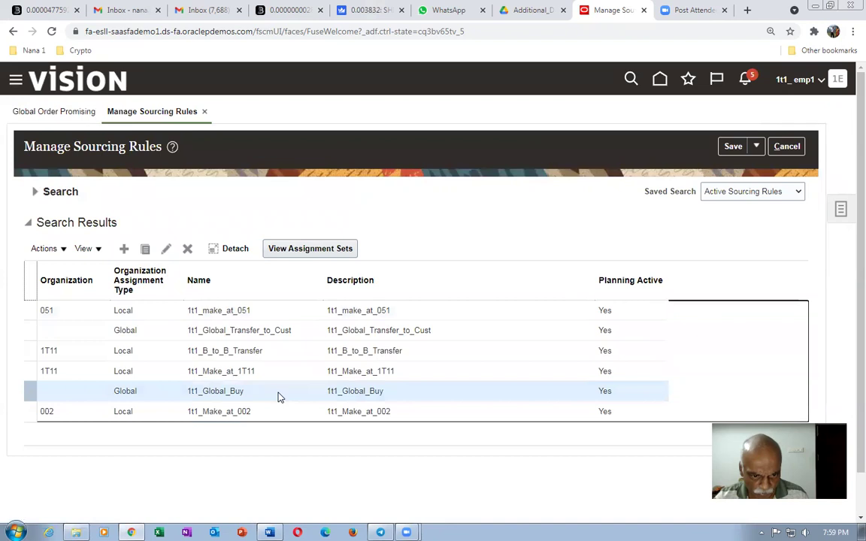
click(29, 392)
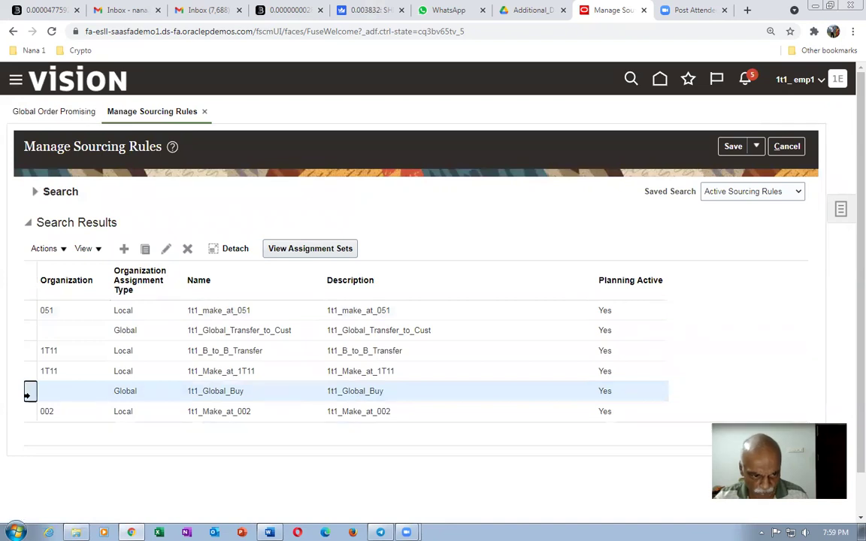
click(165, 250)
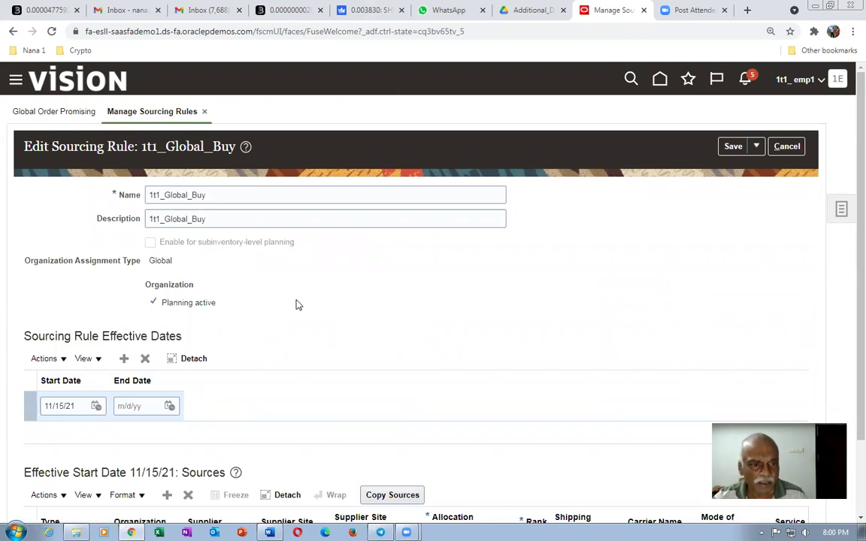
scroll(260, 314, down, 2)
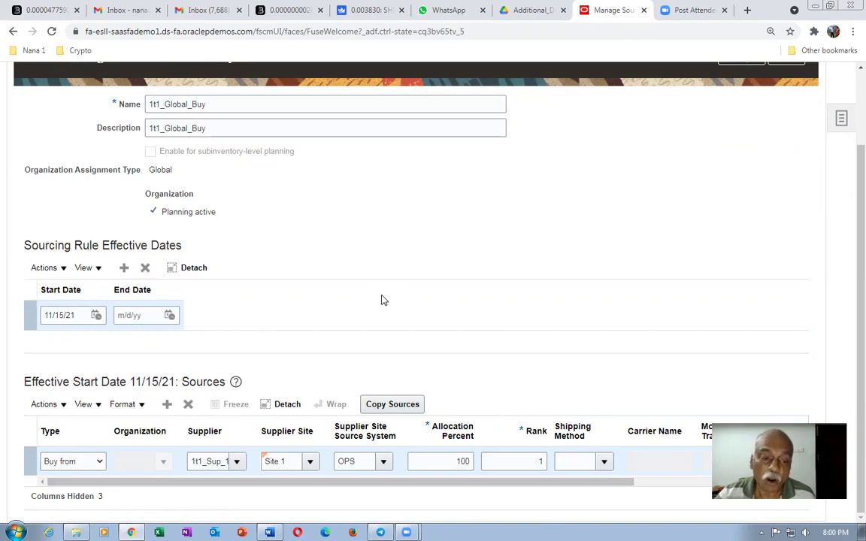
- Consult the Drop Ship Process diagram in Word, return to Oracle Fusion and leave the 1t1_Global_Buy sourcing rule without saving
key(alt+Tab)
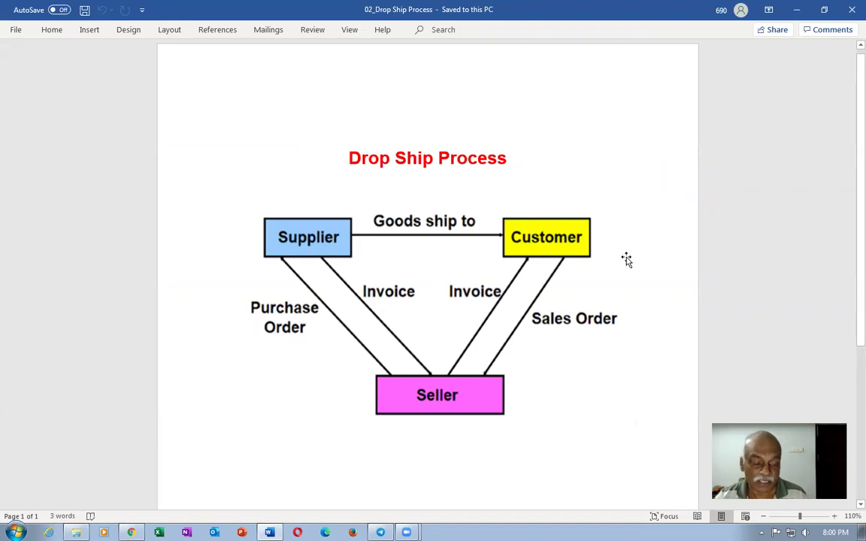
key(alt+Tab)
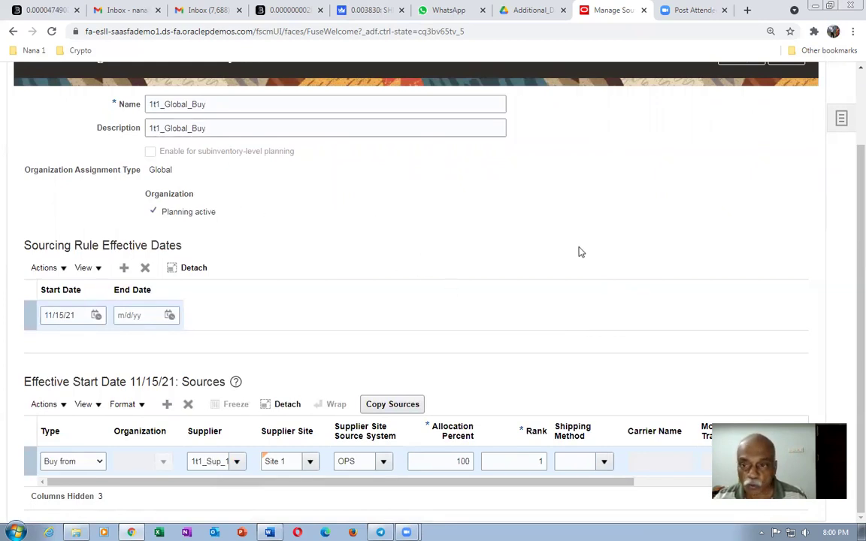
scroll(571, 259, up, 2)
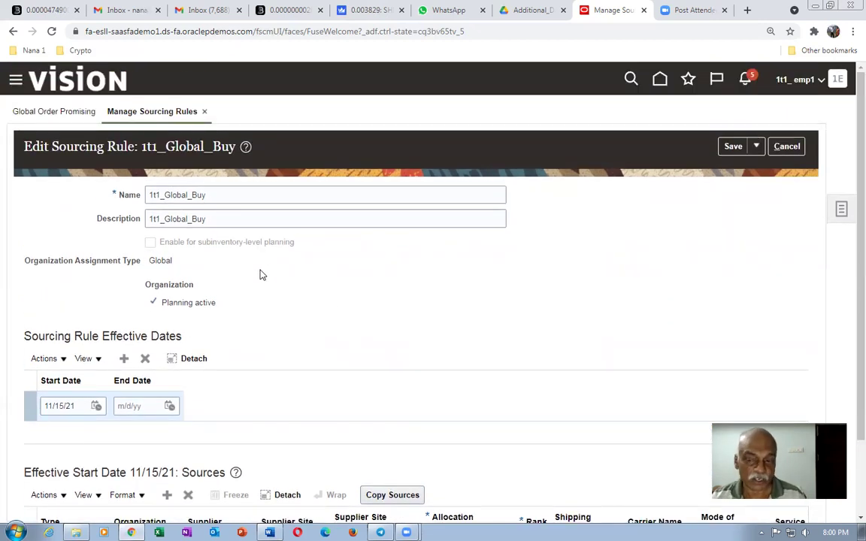
click(787, 146)
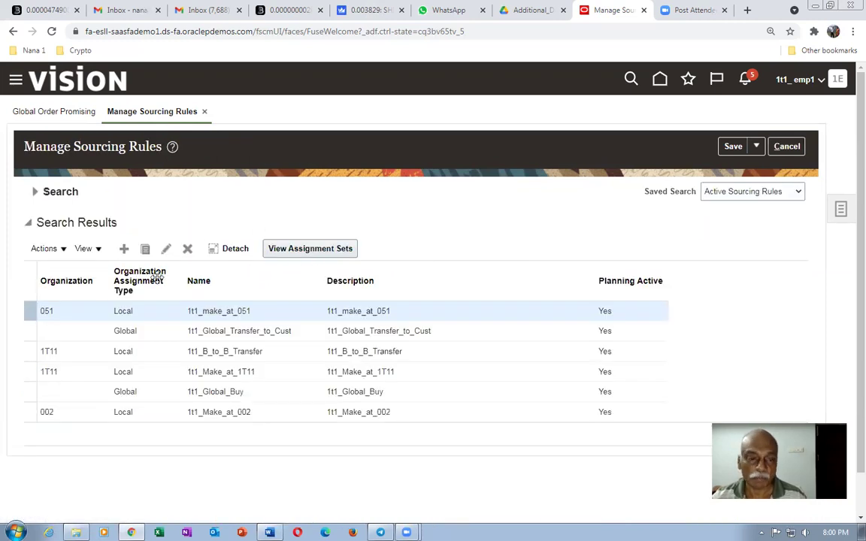
click(269, 399)
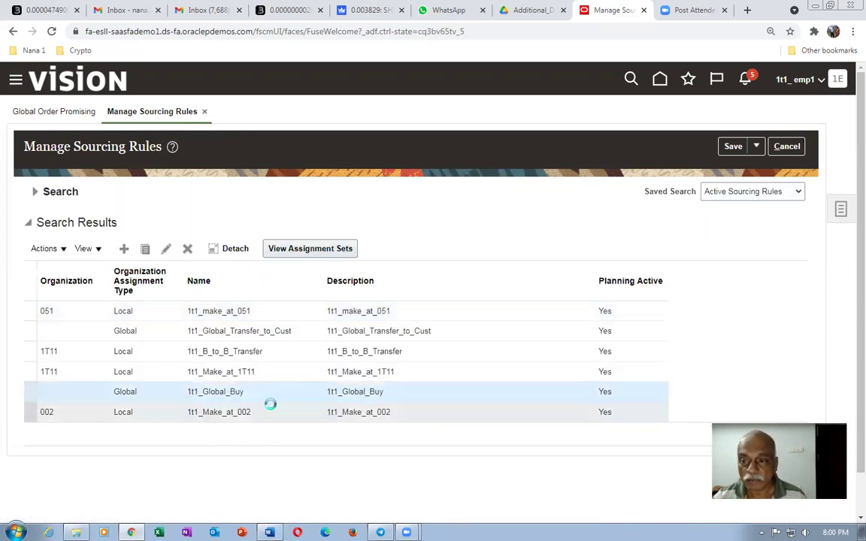
- Go to Manage Assignment Sets, search for names starting with Glo, and open the GlobalOrderPromising assignment set for editing
click(841, 209)
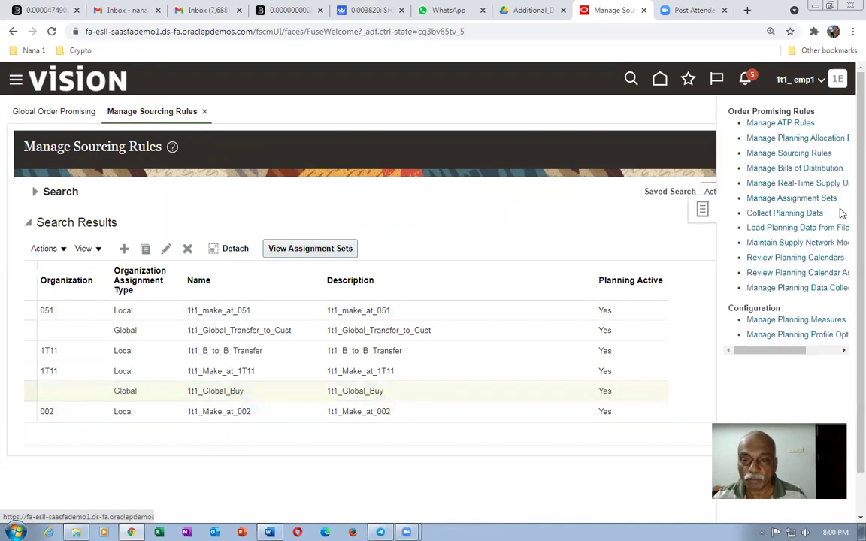
click(779, 198)
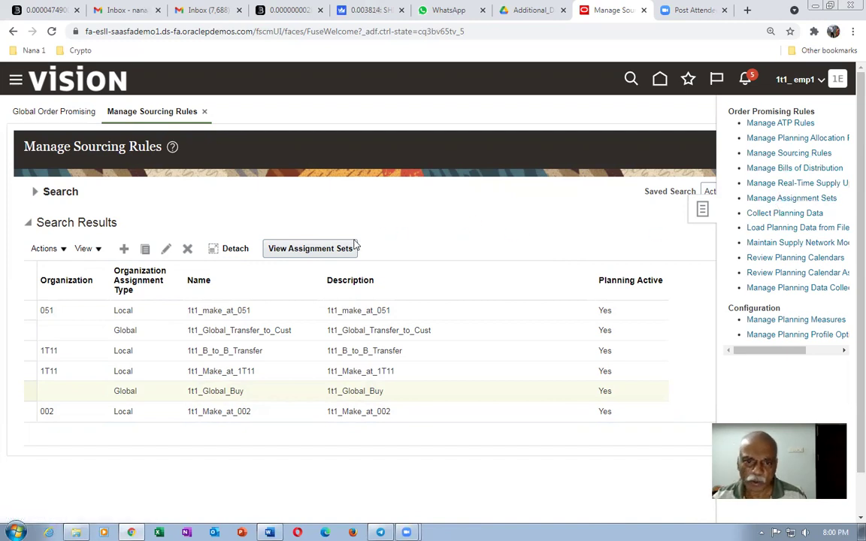
click(224, 215)
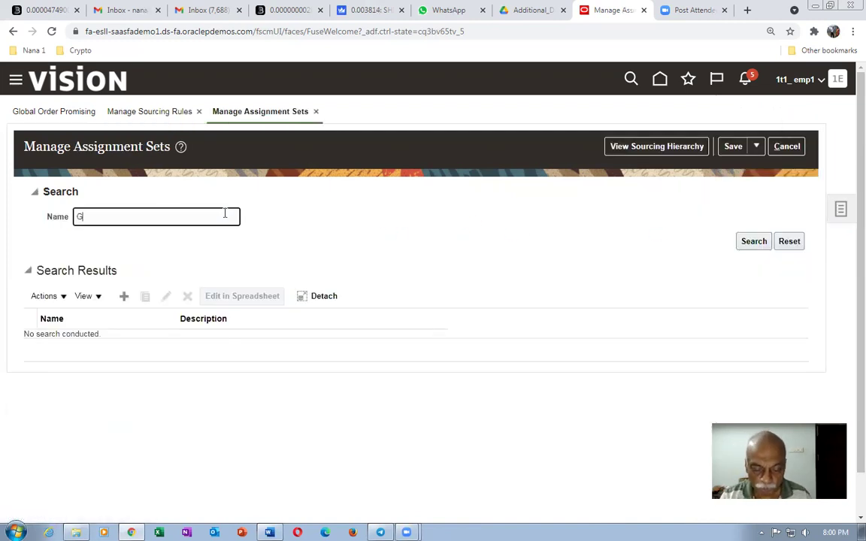
text(Glo)
key(Return)
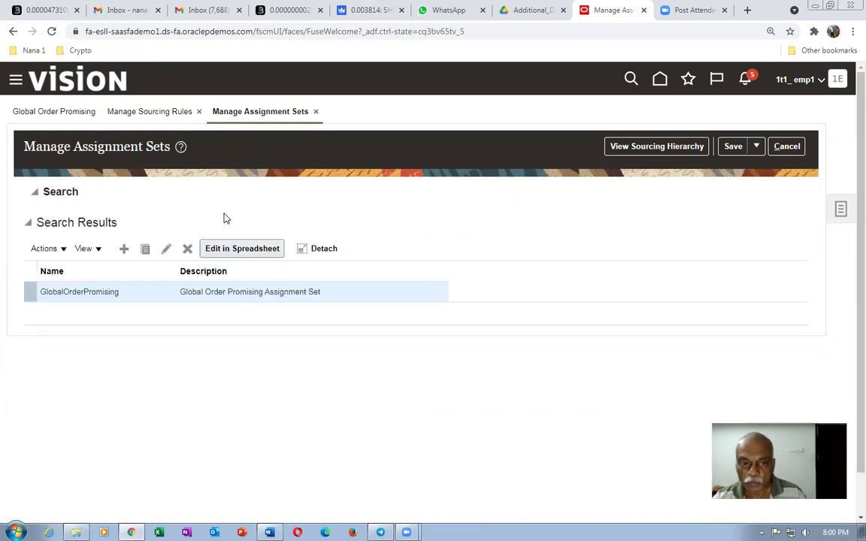
click(164, 250)
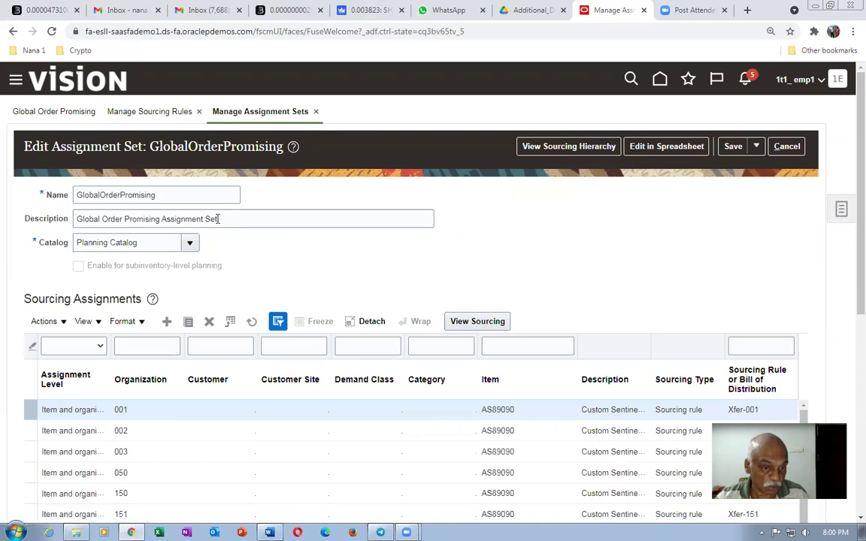
- Add a sourcing assignment at the Item assignment level for 1t1_Drop_Ship_Item
click(167, 321)
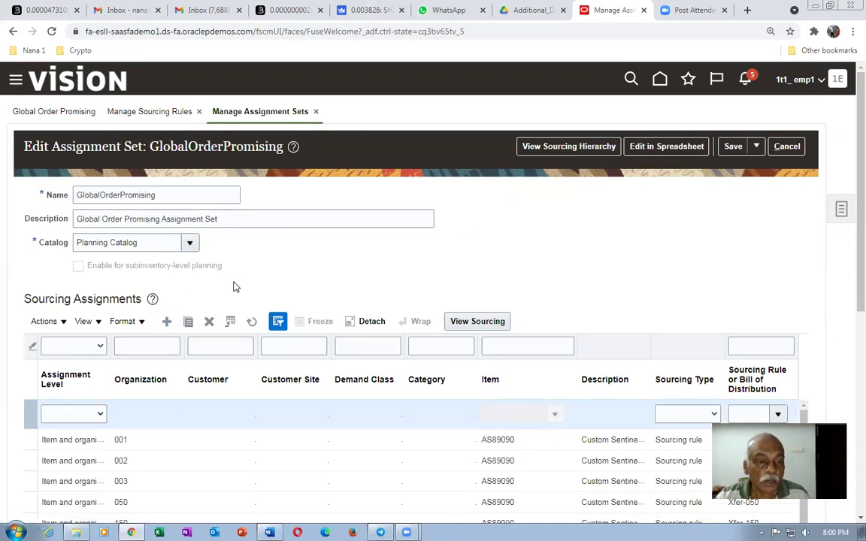
click(74, 414)
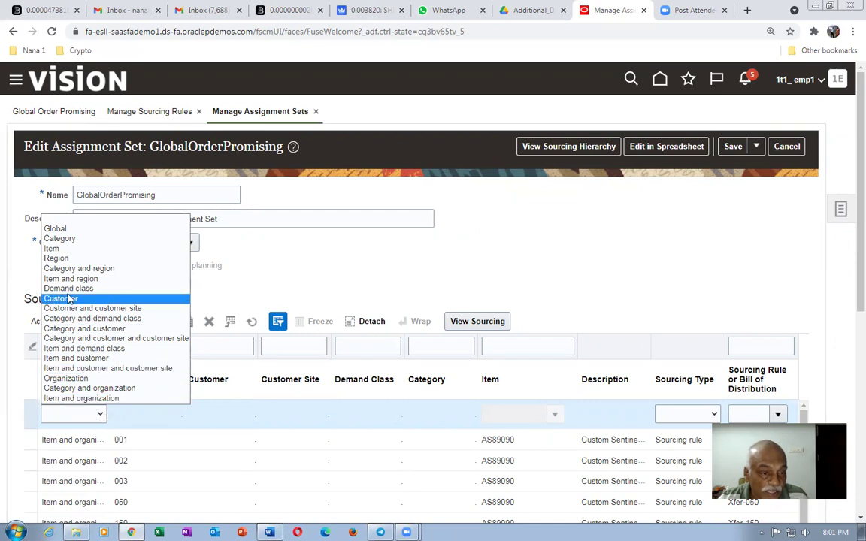
click(62, 249)
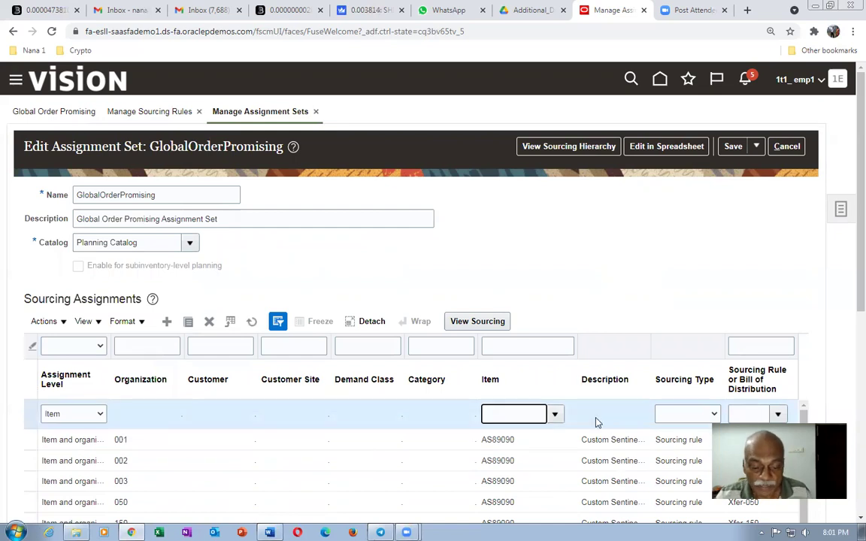
text(1t1)
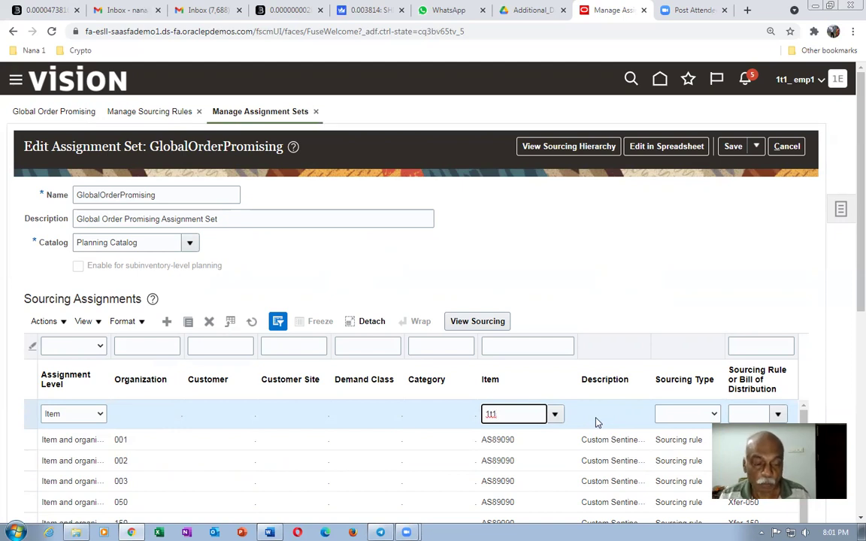
text(_Dr)
key(Tab)
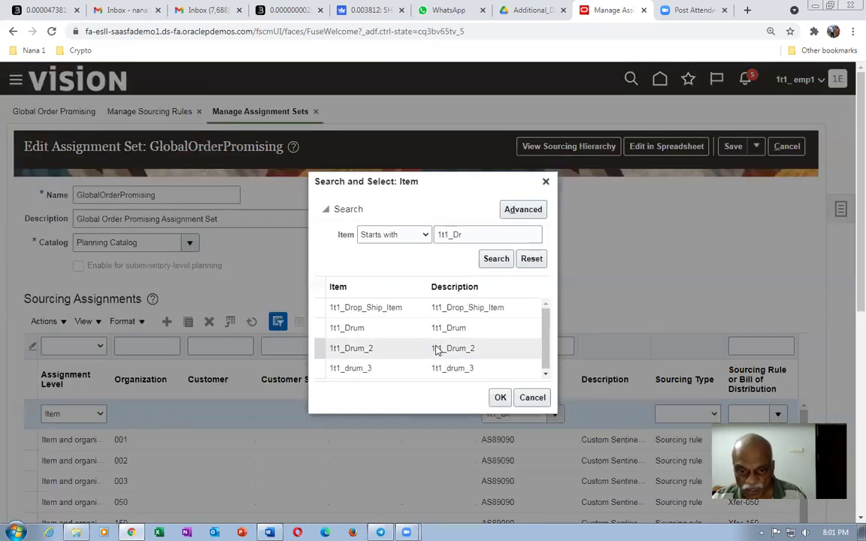
click(405, 309)
click(500, 397)
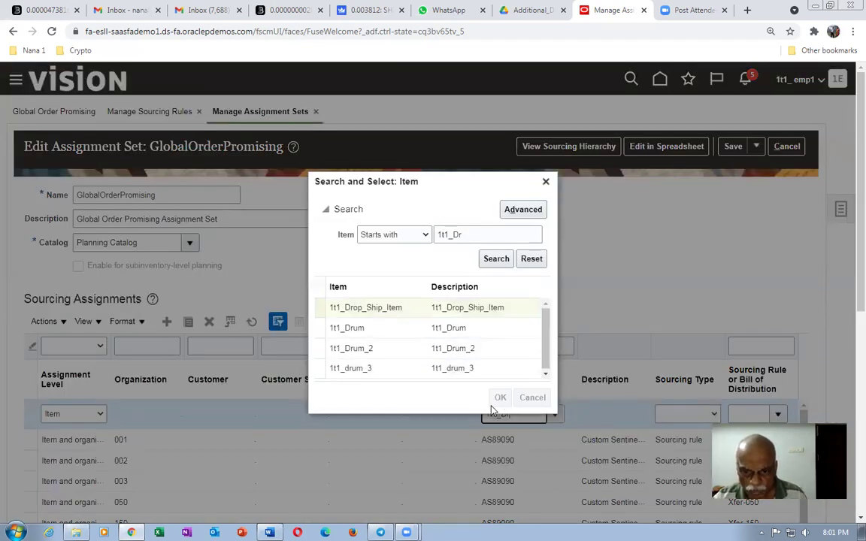
- Set the new assignment's sourcing type to Sourcing rule and select 1t1_Global_Buy as its rule
click(699, 415)
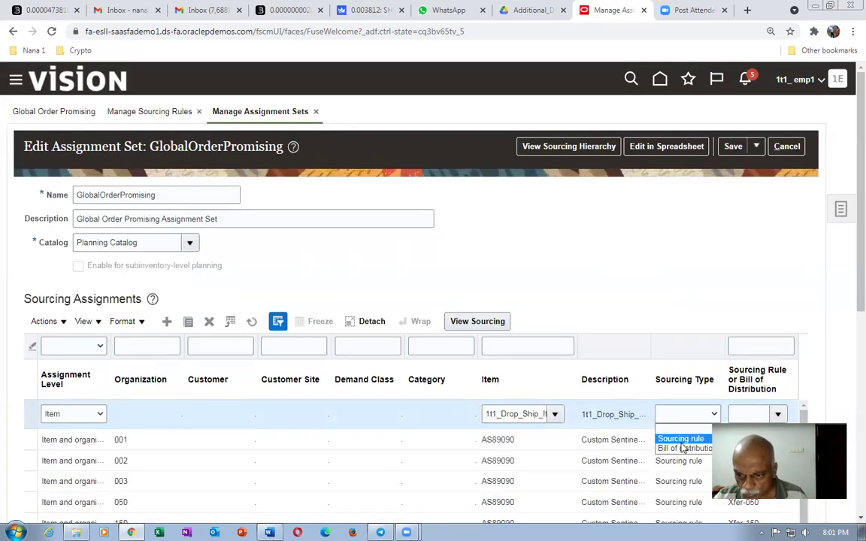
click(680, 439)
click(746, 415)
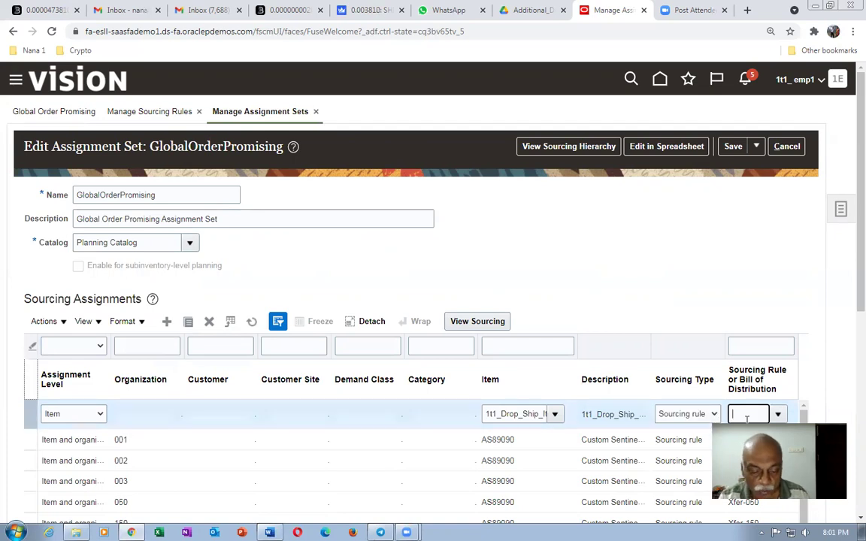
text(1t1)
key(Tab)
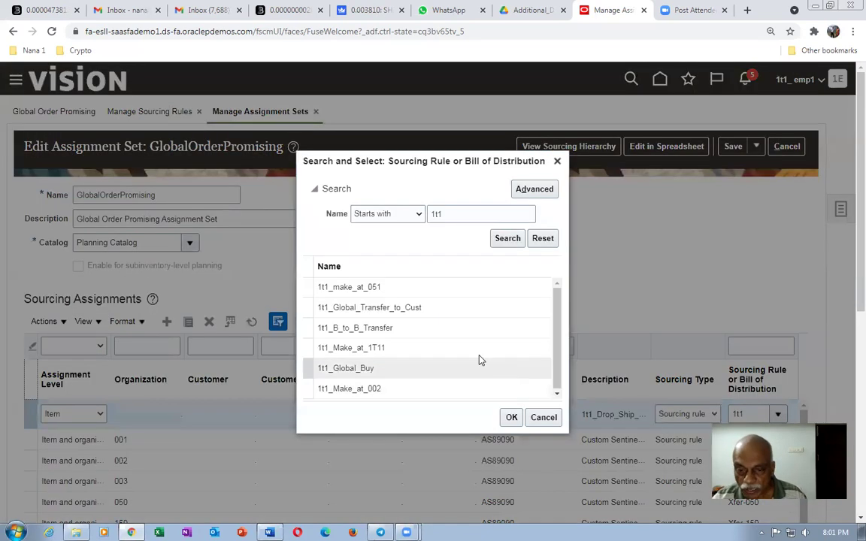
click(382, 369)
click(510, 417)
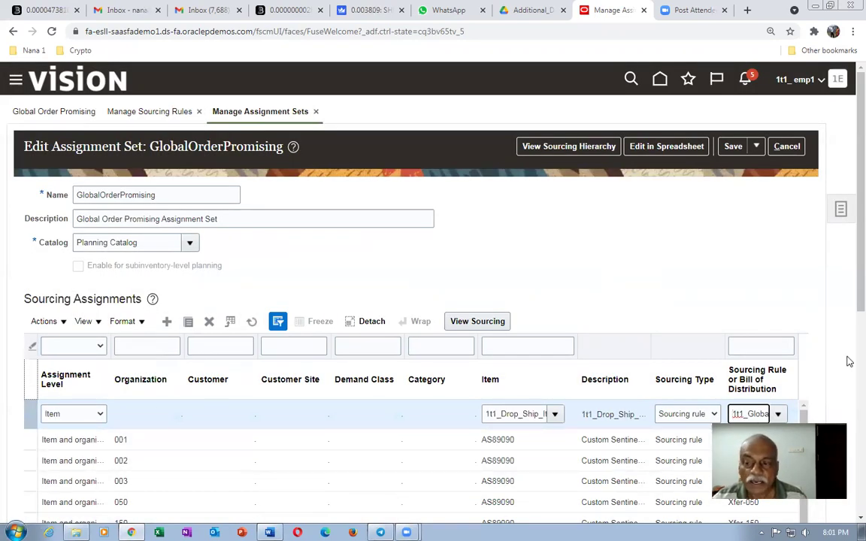
- Review the new sourcing assignment row, and save and close the GlobalOrderPromising assignment set
scroll(849, 310, down, 1)
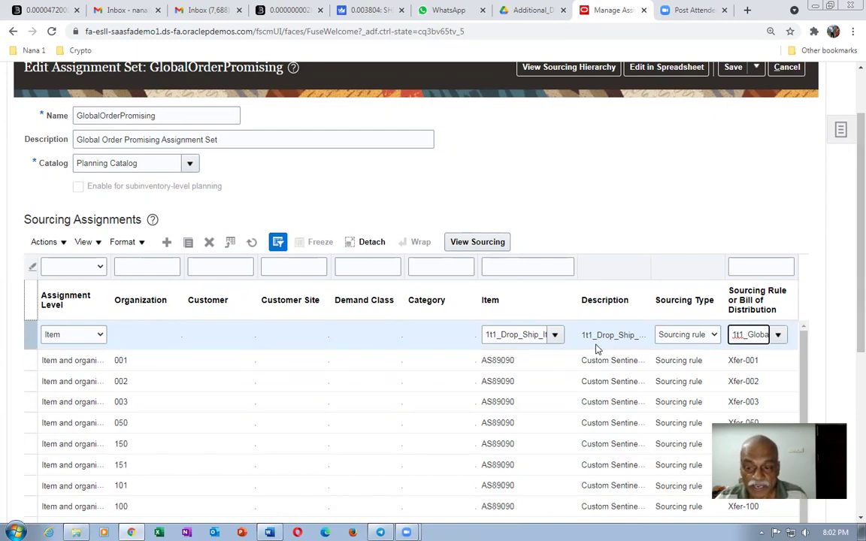
scroll(850, 347, up, 2)
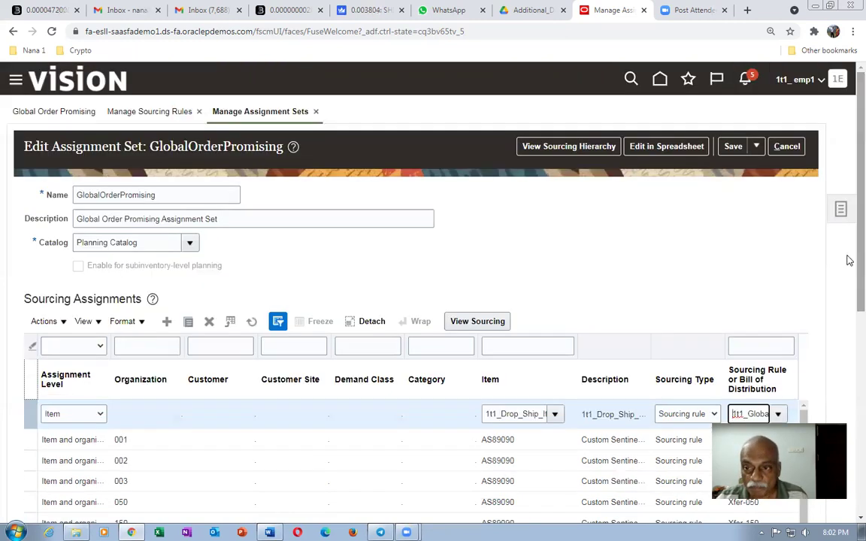
click(756, 146)
click(760, 169)
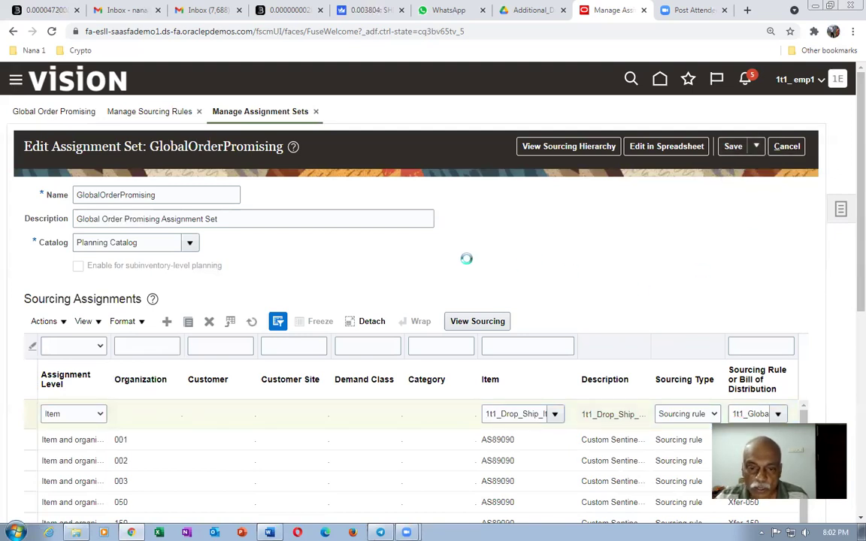
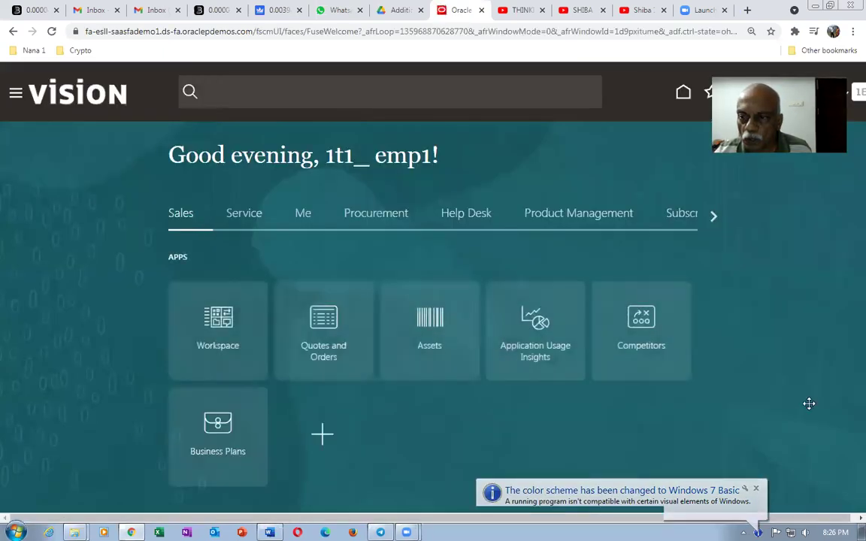
- Open Setup and Maintenance from the home page and go to the Offerings page
drag(809, 404, 809, 404)
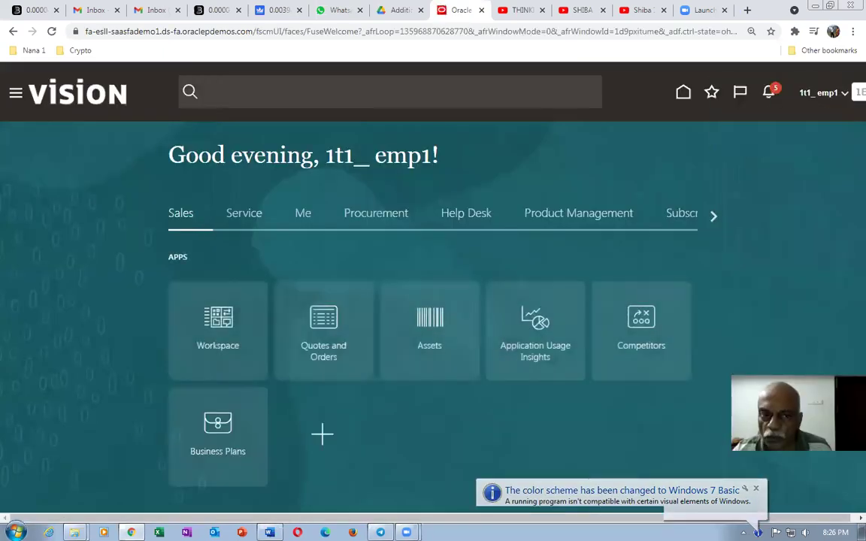
click(822, 93)
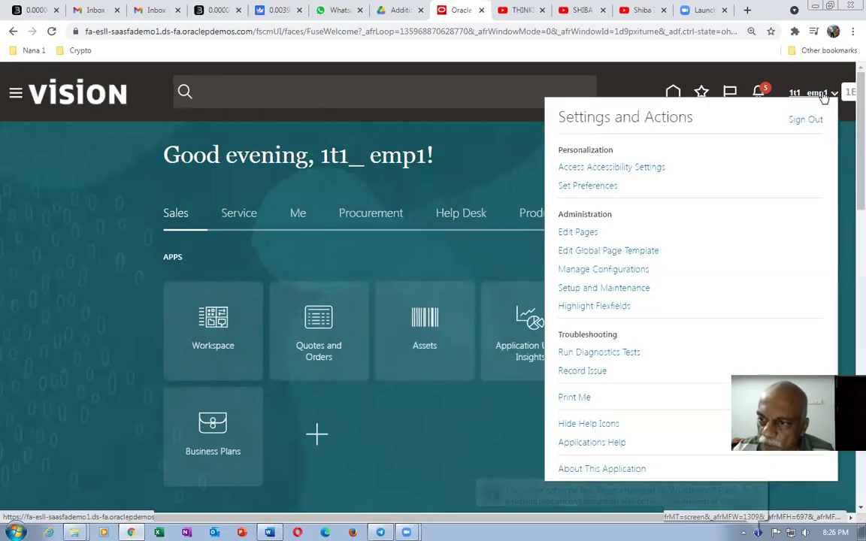
click(645, 287)
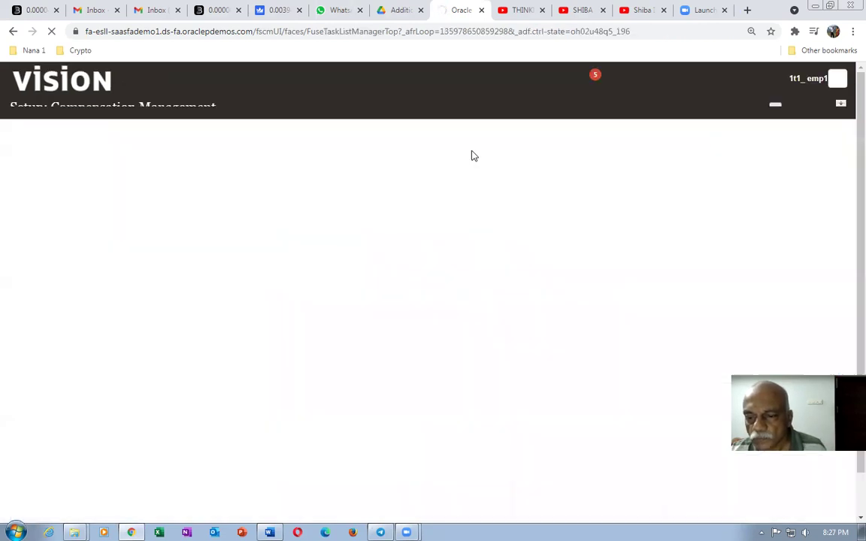
click(825, 111)
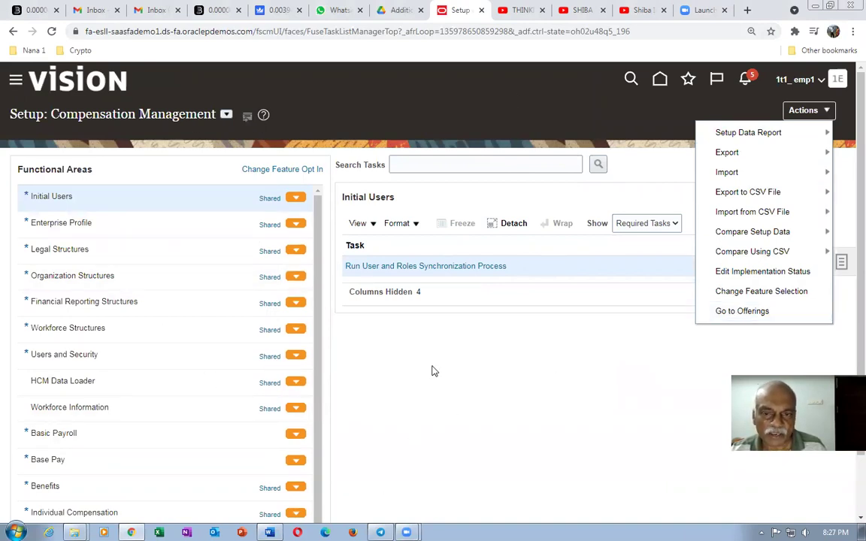
click(758, 310)
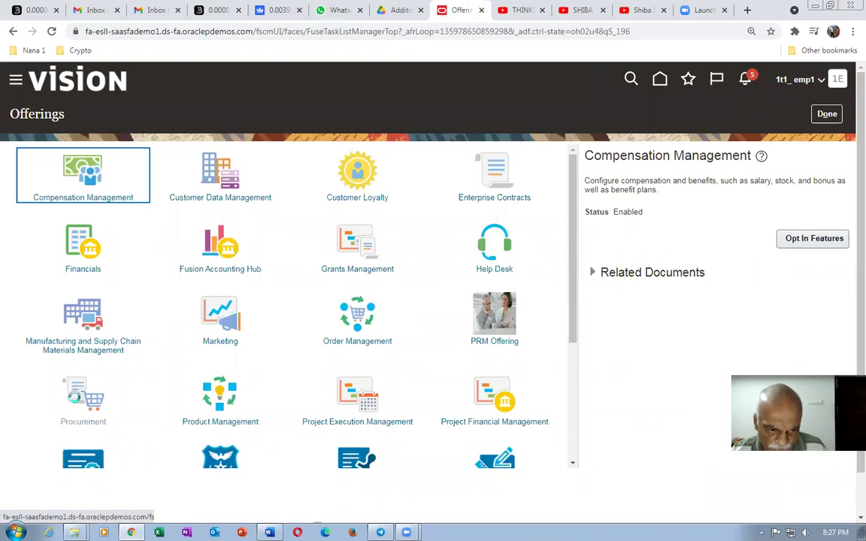
- Open the feature opt-in list of the Procurement offering and check the Customer Sales Order Fulfillment feature
click(78, 401)
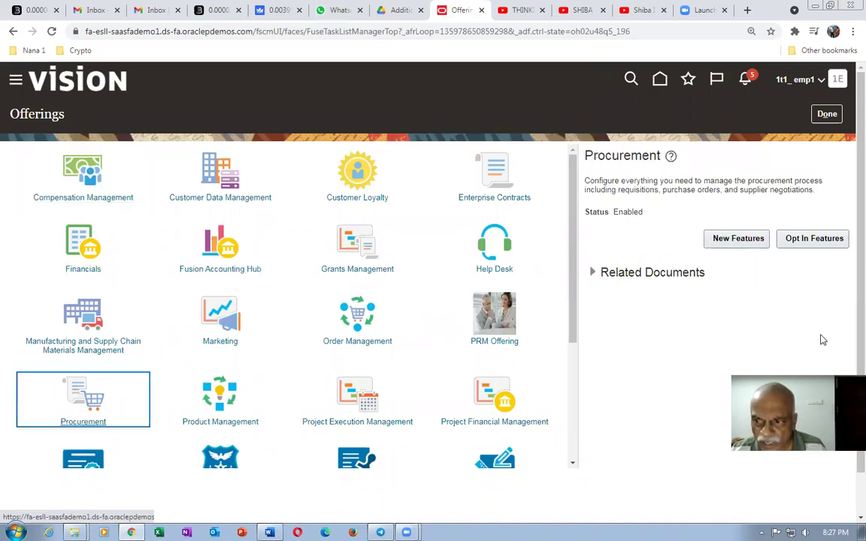
click(821, 241)
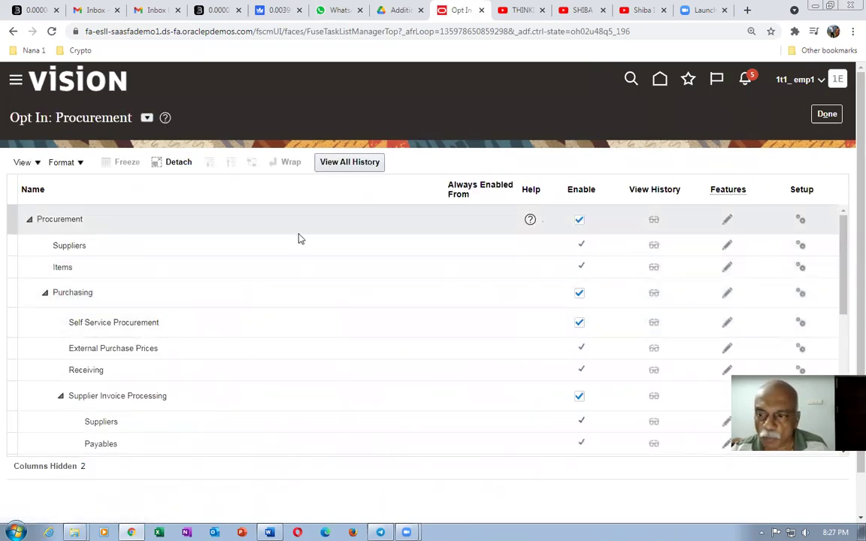
click(728, 218)
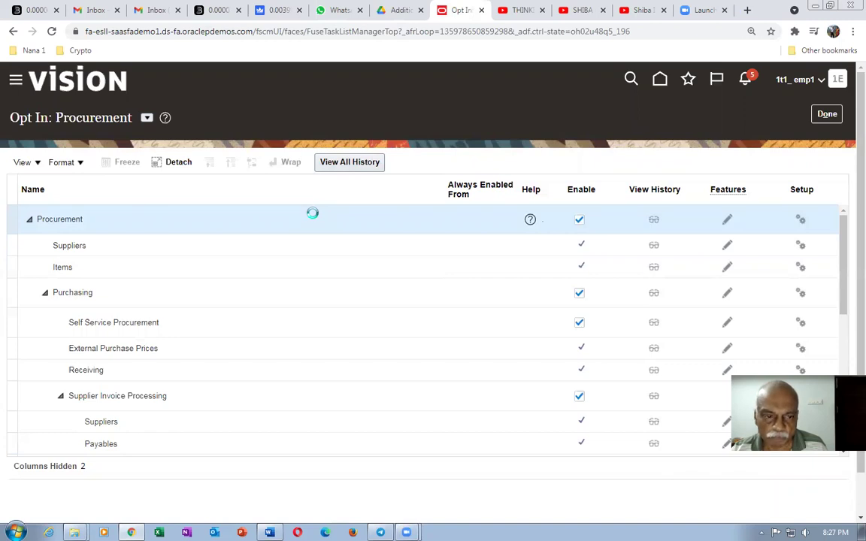
scroll(313, 217, down, 2)
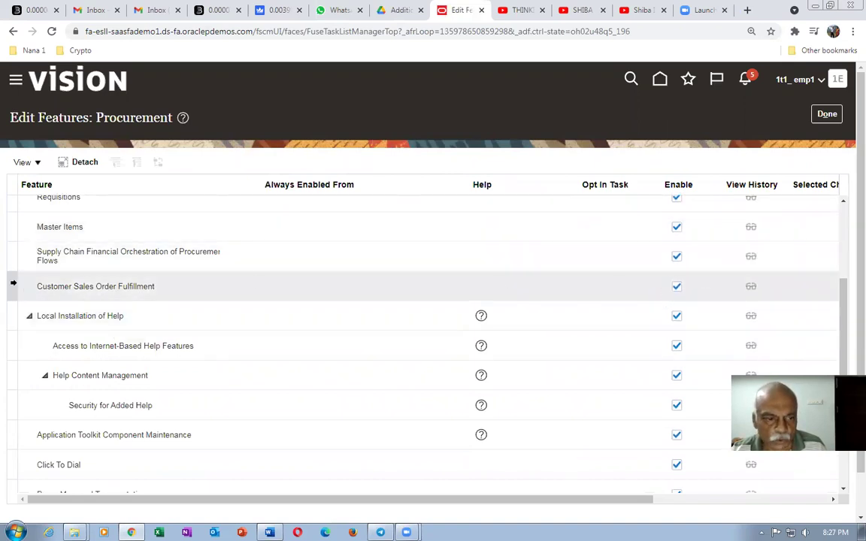
- Switch to Word to view the Drop Ship Process diagram, and return to the Procurement feature list in Chrome
key(alt+Tab)
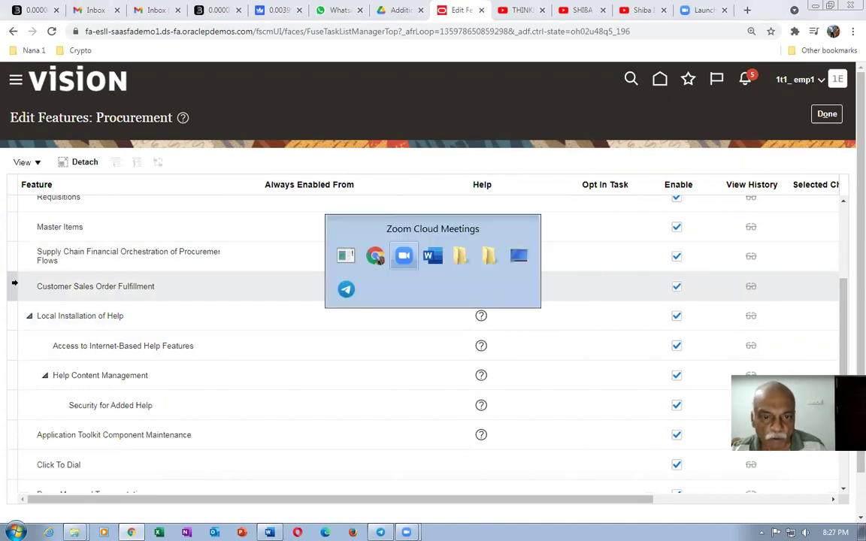
key(alt+Tab)
key(alt+Tab)
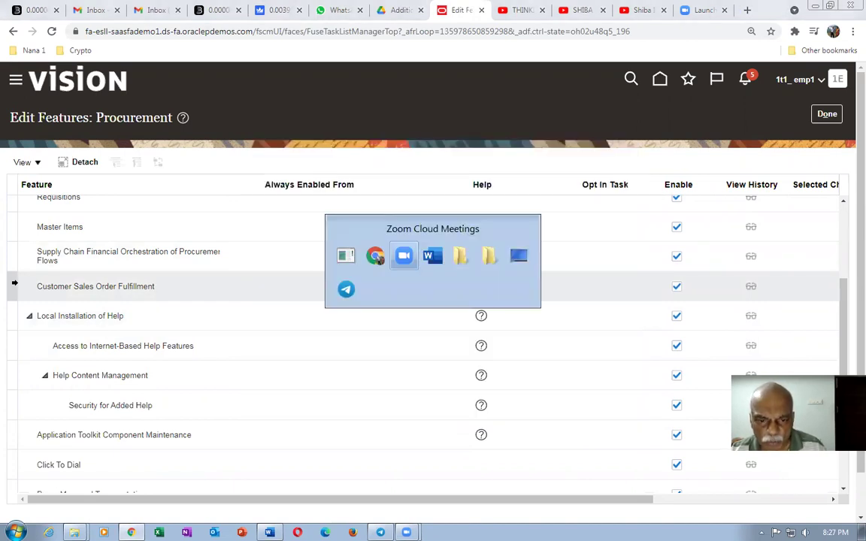
key(alt+Tab)
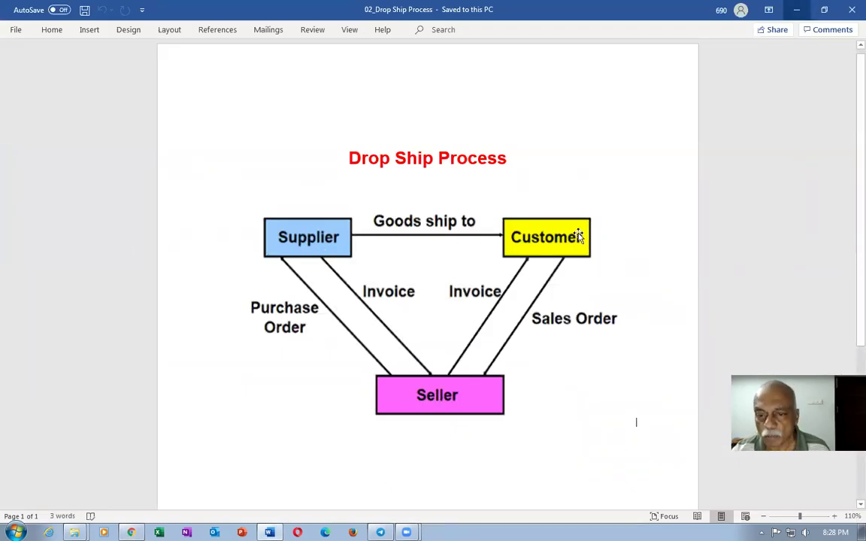
key(alt+Tab)
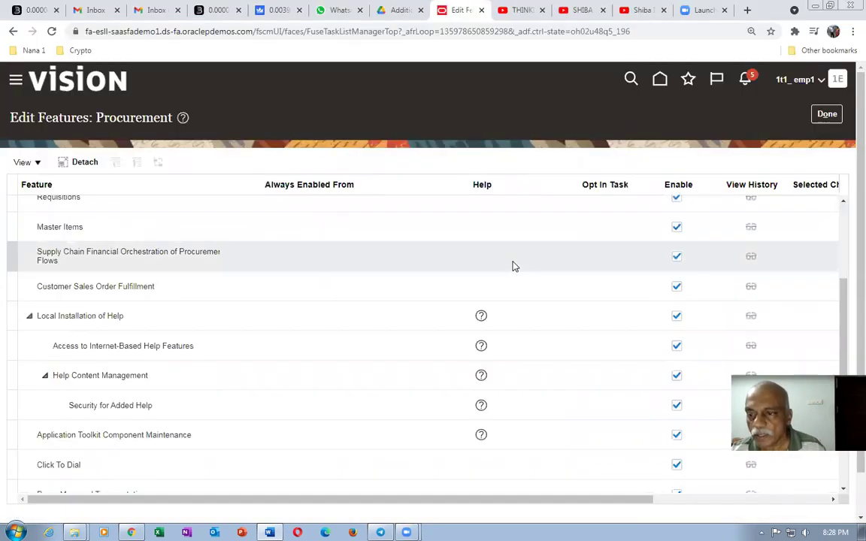
- Close the Procurement opt-in pages, open the feature opt-in list of the Order Management offering, and check its Drop Ship feature
click(826, 115)
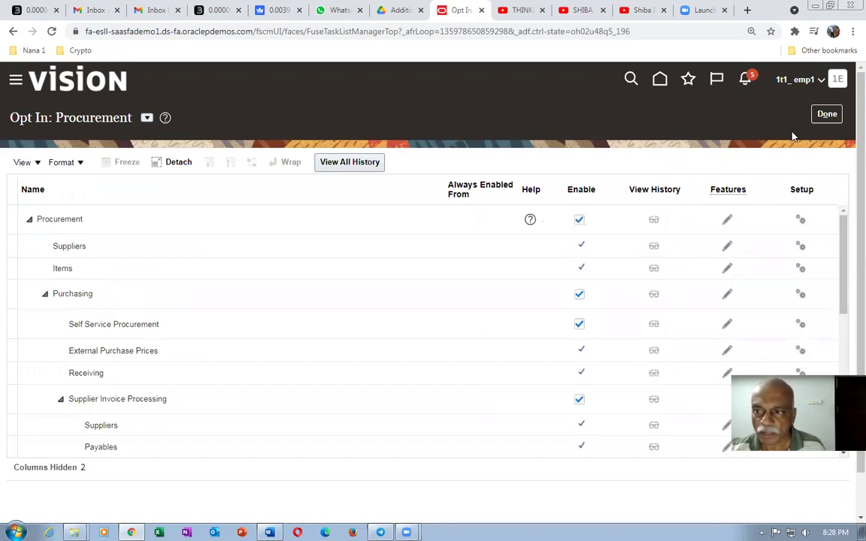
click(827, 114)
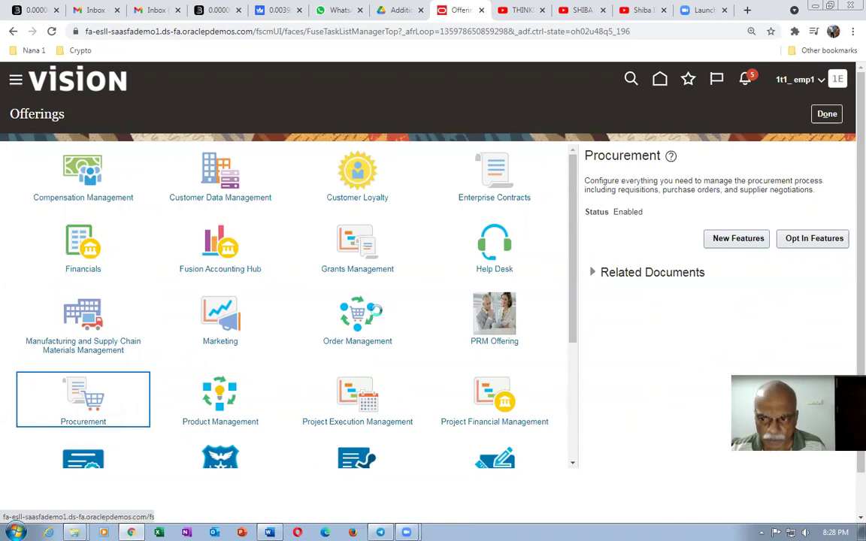
click(372, 309)
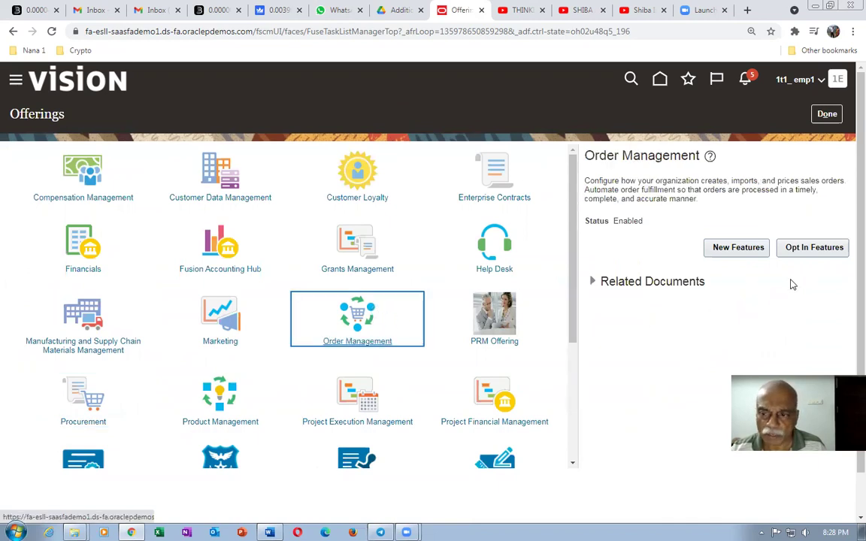
click(806, 249)
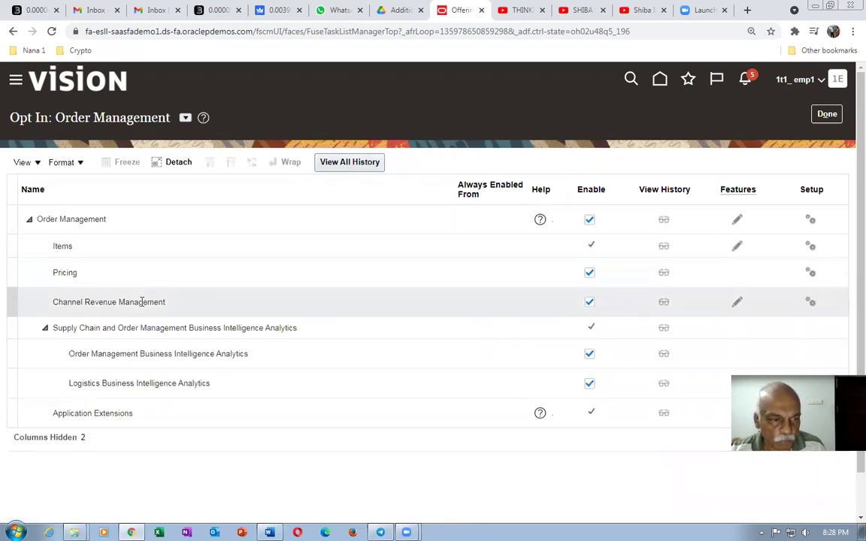
scroll(142, 301, down, 2)
scroll(81, 253, up, 2)
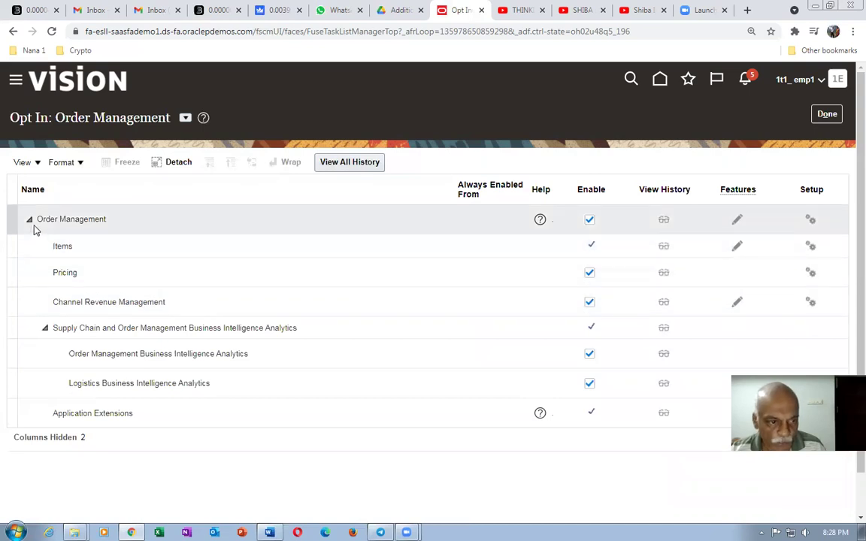
click(739, 220)
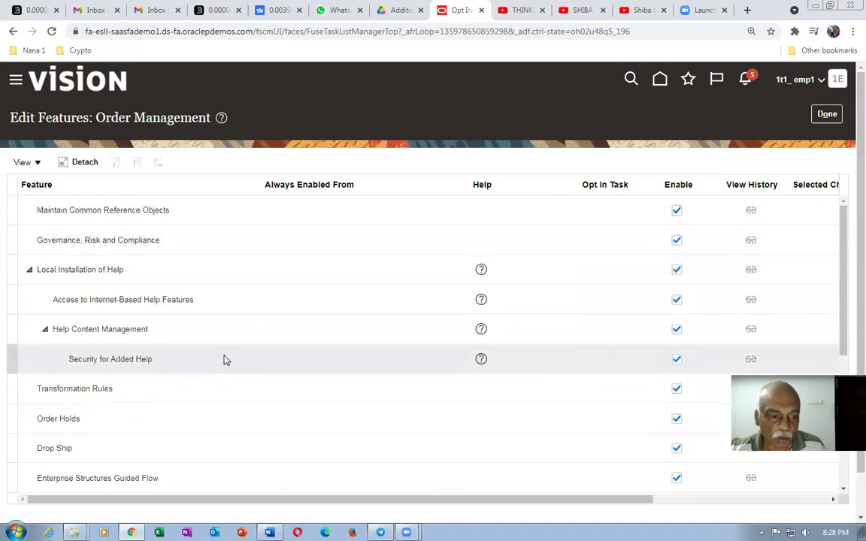
scroll(223, 359, down, 3)
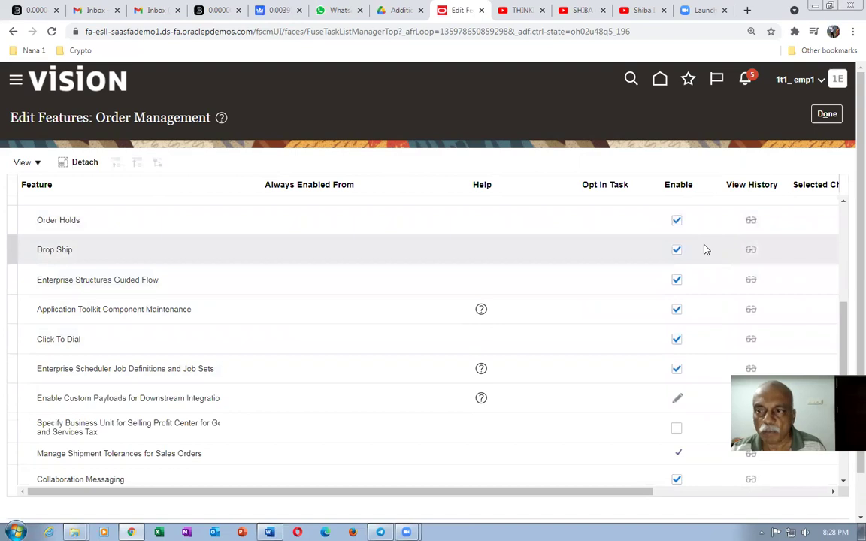
- Leave the Order Management feature opt-in and Offerings pages, and open the setup task search page
click(827, 116)
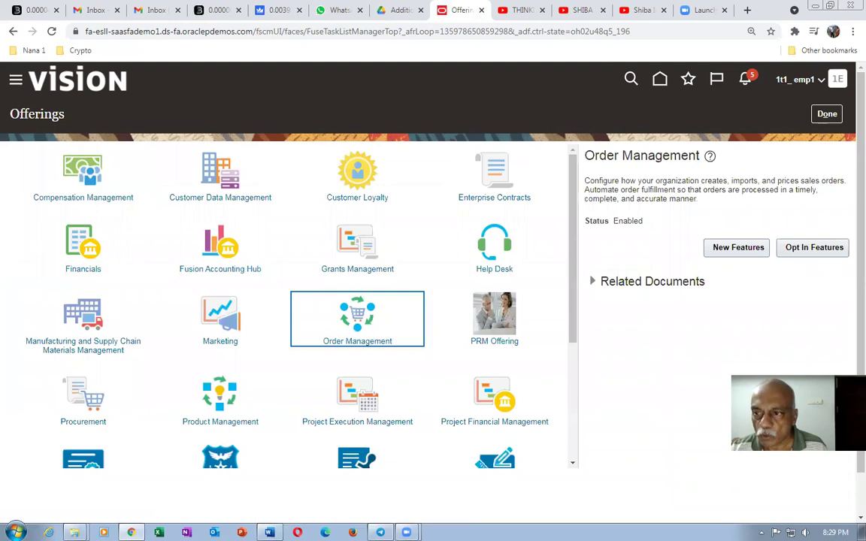
click(827, 114)
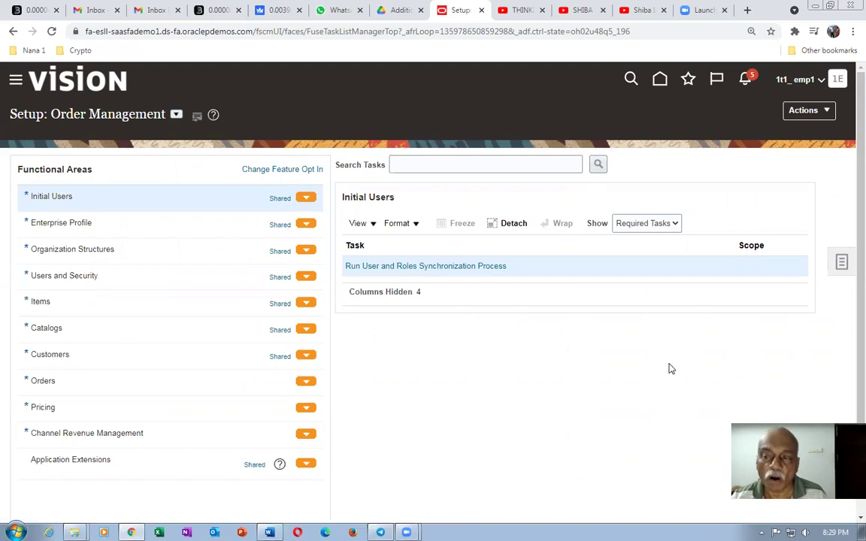
click(842, 260)
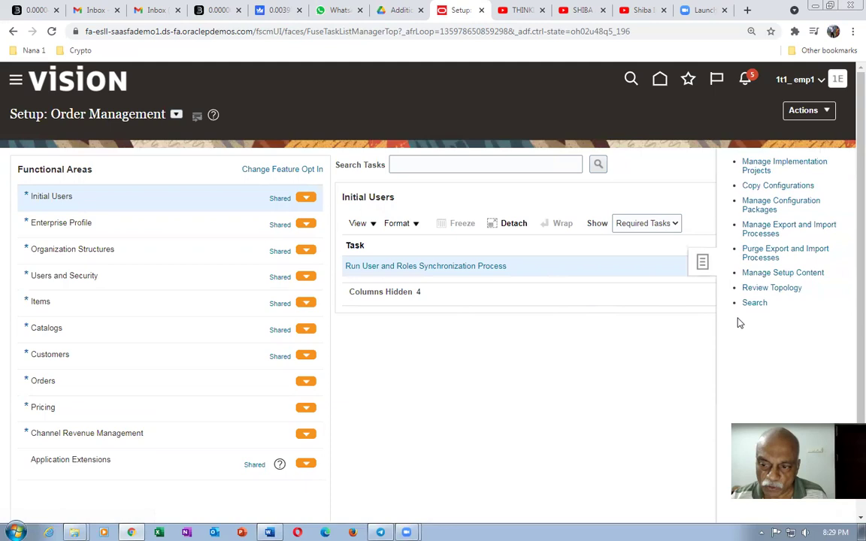
click(754, 303)
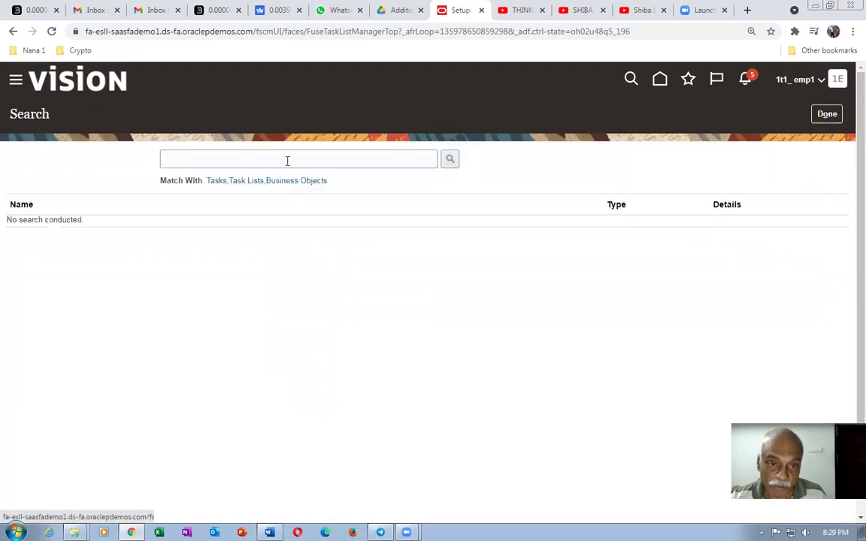
- Search the setup tasks for the supply chain options task with man%supply%hain%opt%
click(287, 160)
text(man%)
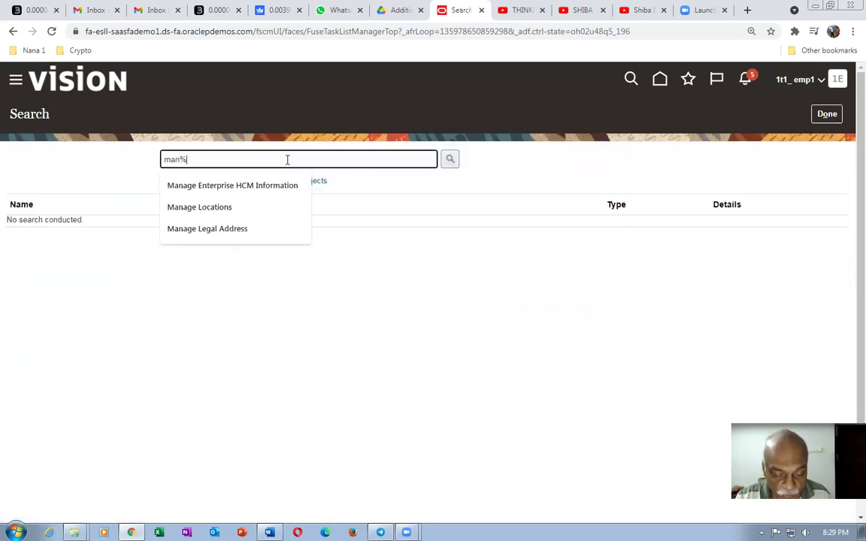
text(supply^chain%opt%)
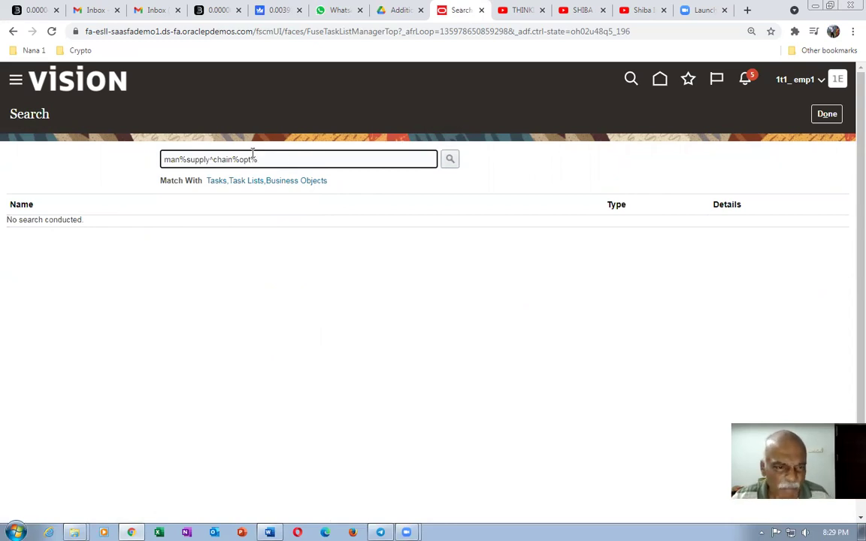
key(Return)
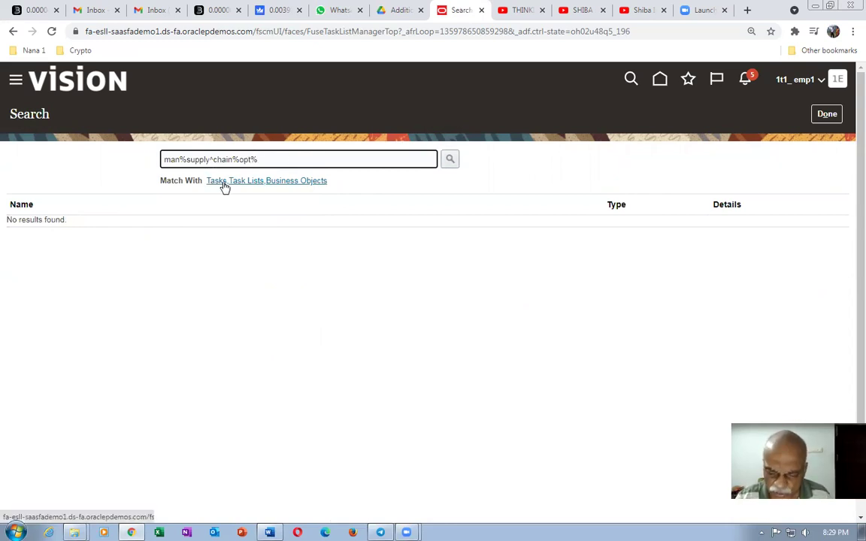
key(BackSpace)
key(BackSpace)
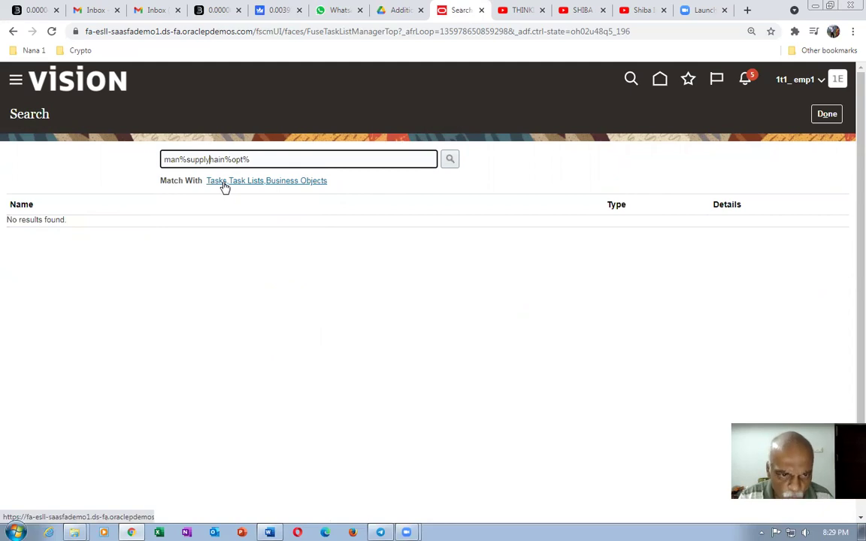
text(%)
key(Return)
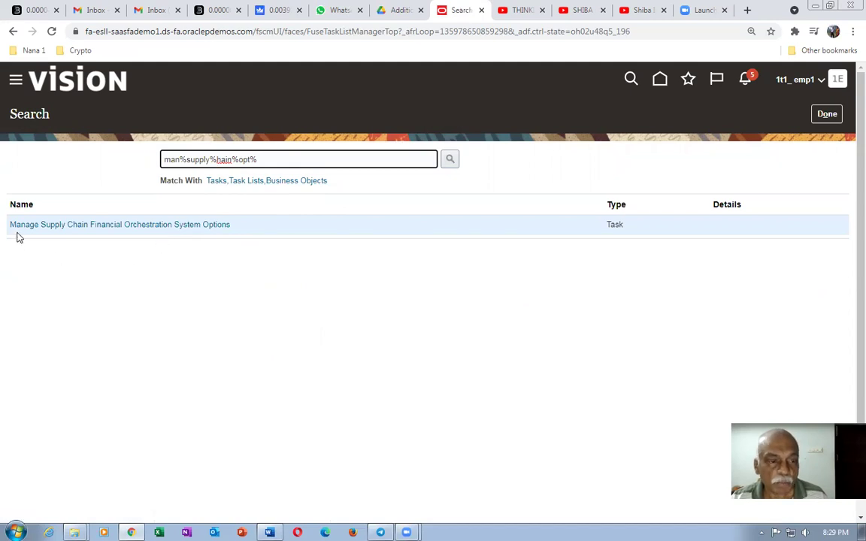
- Open Manage Supply Chain Financial Orchestration System Options, review the item validation organization and other settings, and cancel out of the page
click(158, 226)
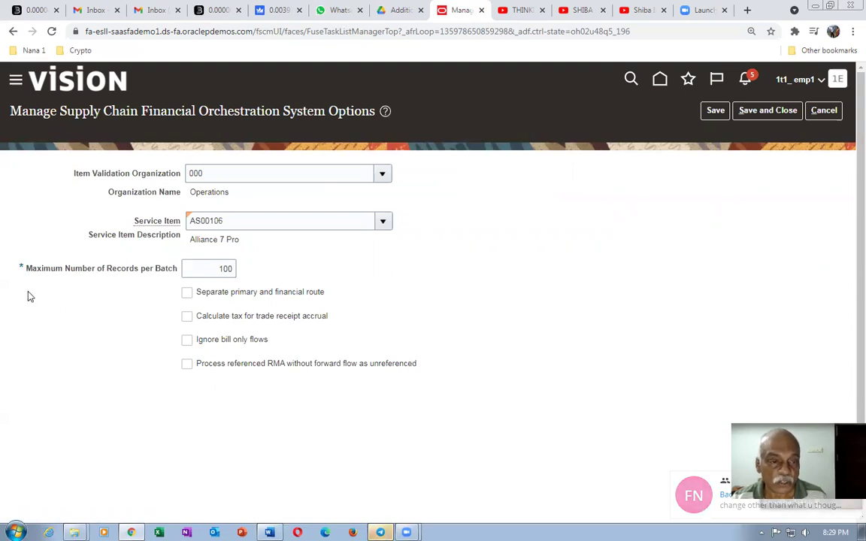
click(218, 174)
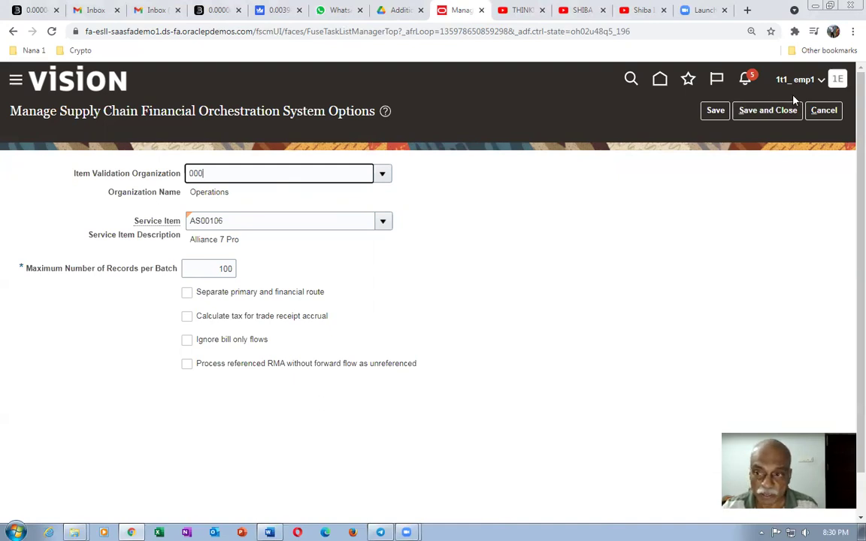
click(833, 111)
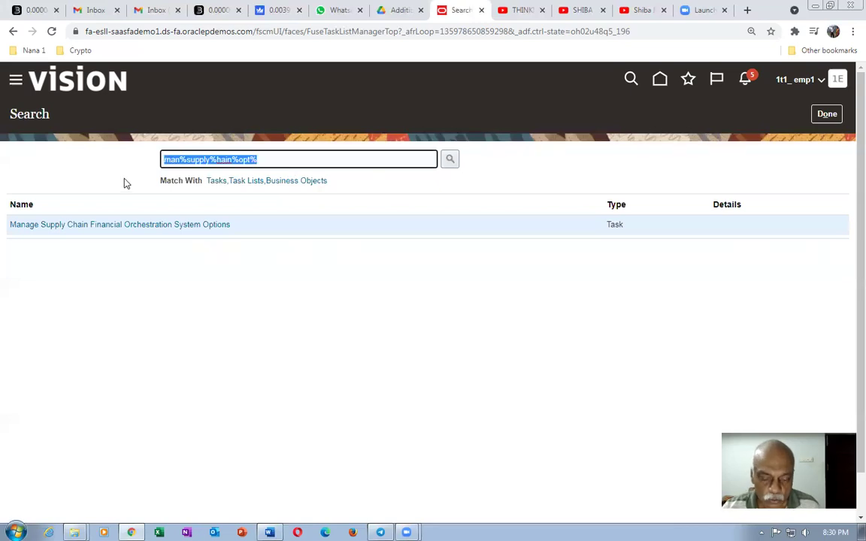
- Search the setup tasks for man%drop%ship%flow% and open Manage Drop Ship Financial Flows
text(man%drop%ship)
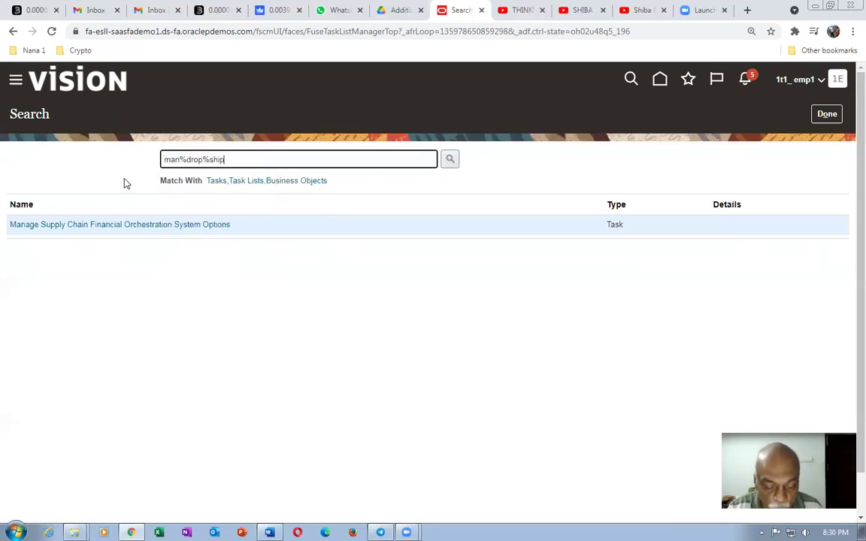
text(%flow%)
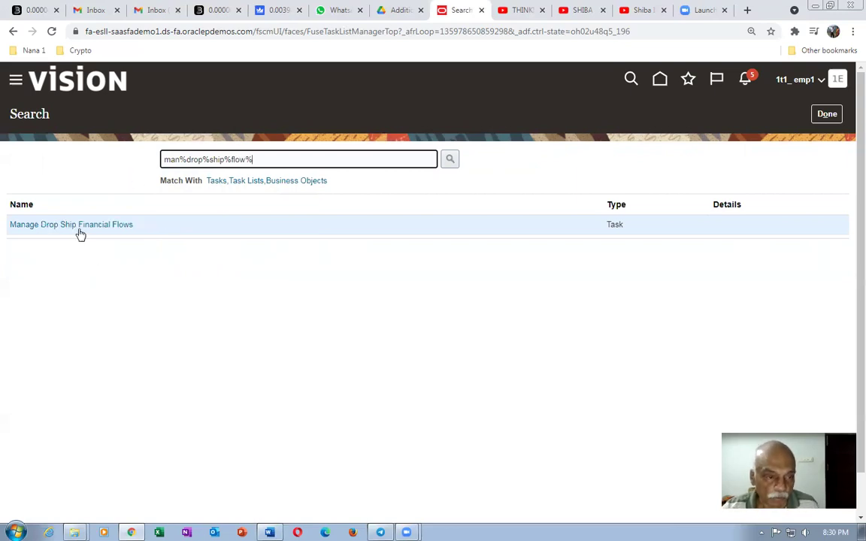
click(78, 225)
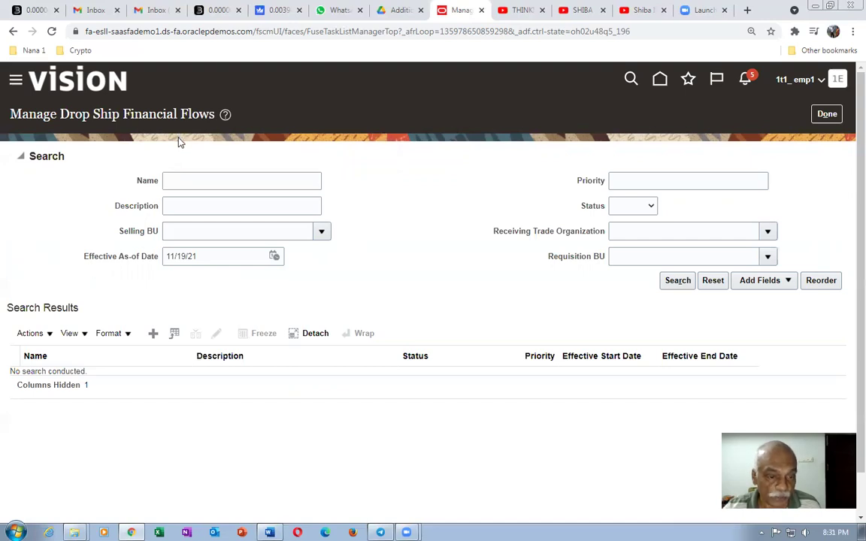
- Create a drop ship financial flow with 1t1_DS_Fin_Flow as both its name and description
click(151, 334)
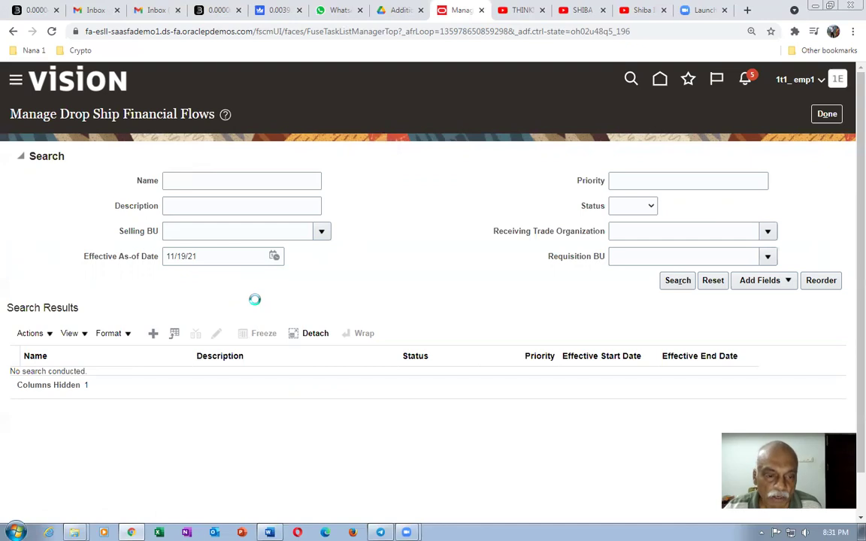
click(223, 177)
text(1t1)
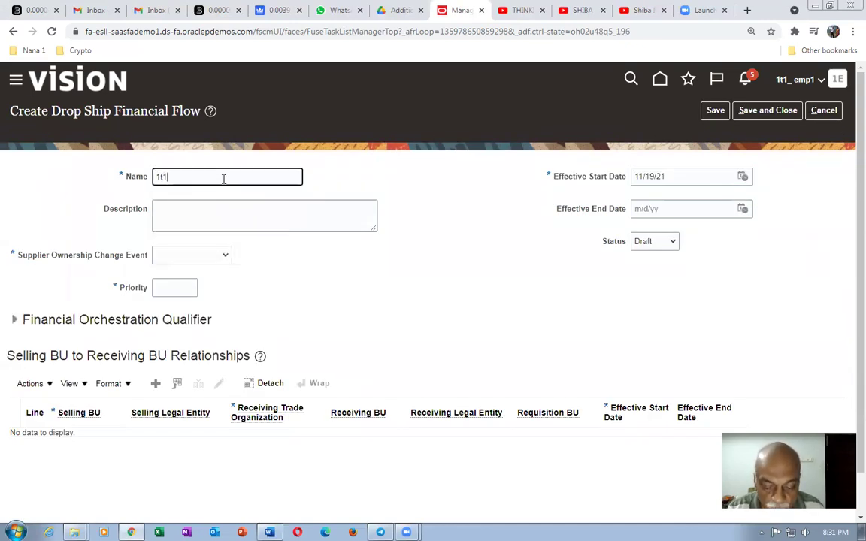
text(_DS_)
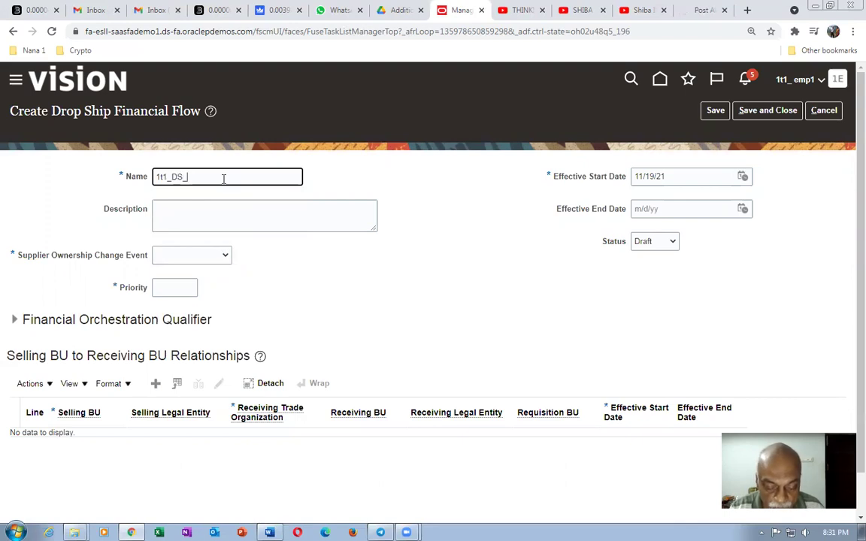
text(Fin_Flow)
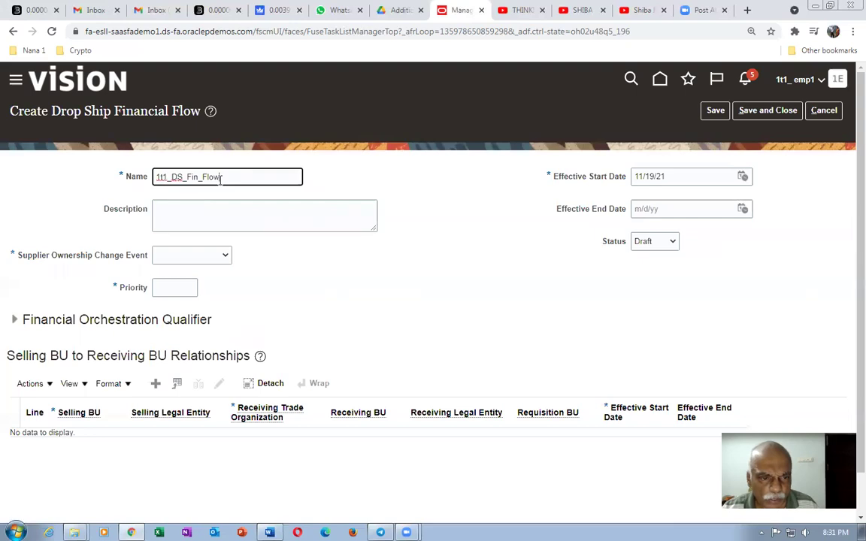
drag(231, 177, 110, 177)
key(ctrl+c)
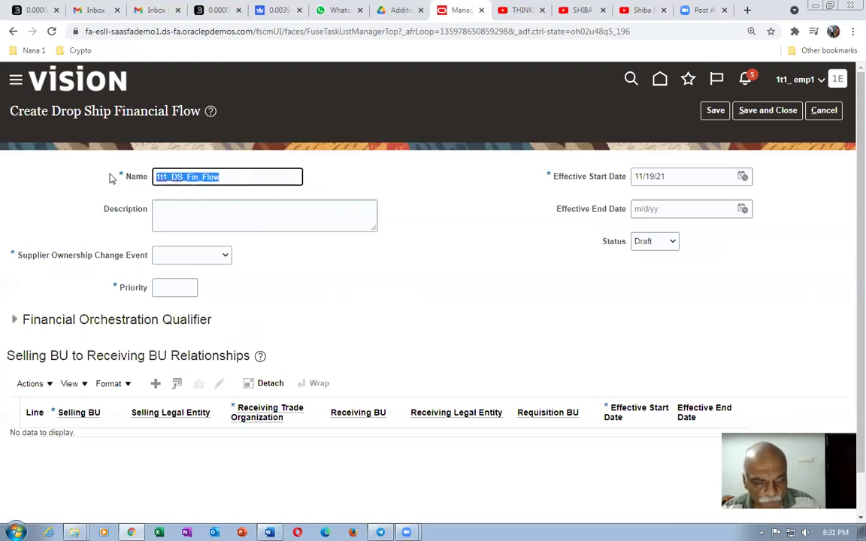
click(168, 211)
key(ctrl+v)
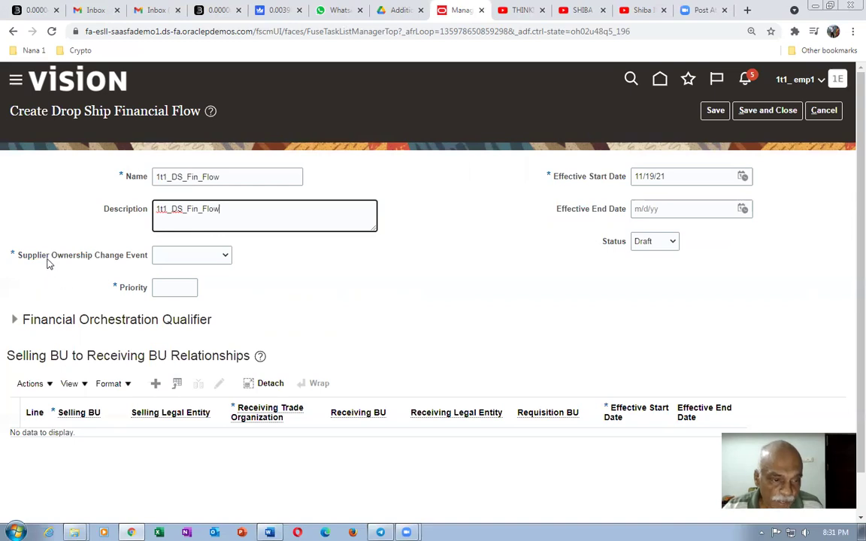
- Consult the Drop Ship Process diagram in Word, and set the flow's supplier ownership change event to ASN from supplier
key(alt+Tab)
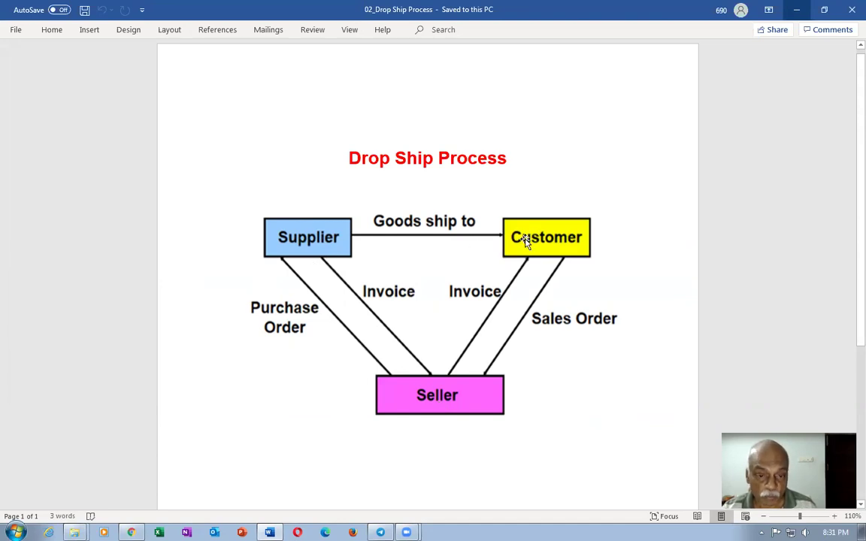
key(alt+Tab)
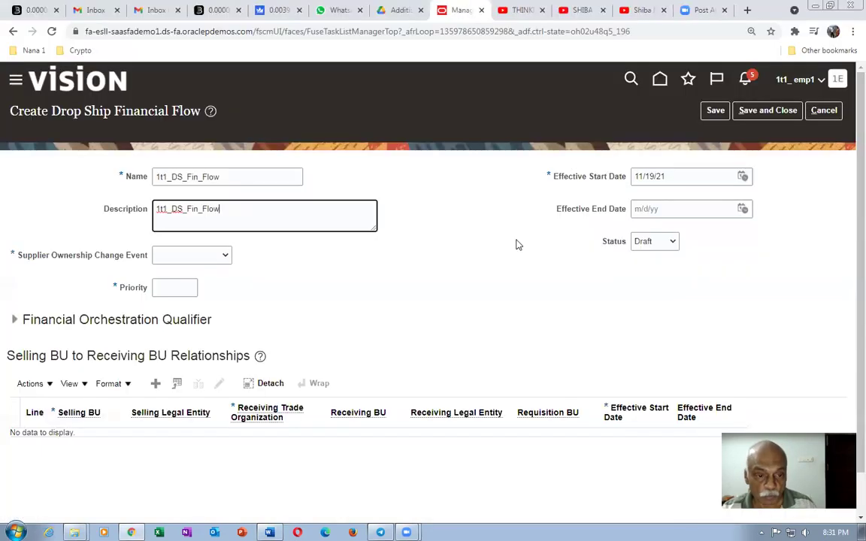
click(218, 257)
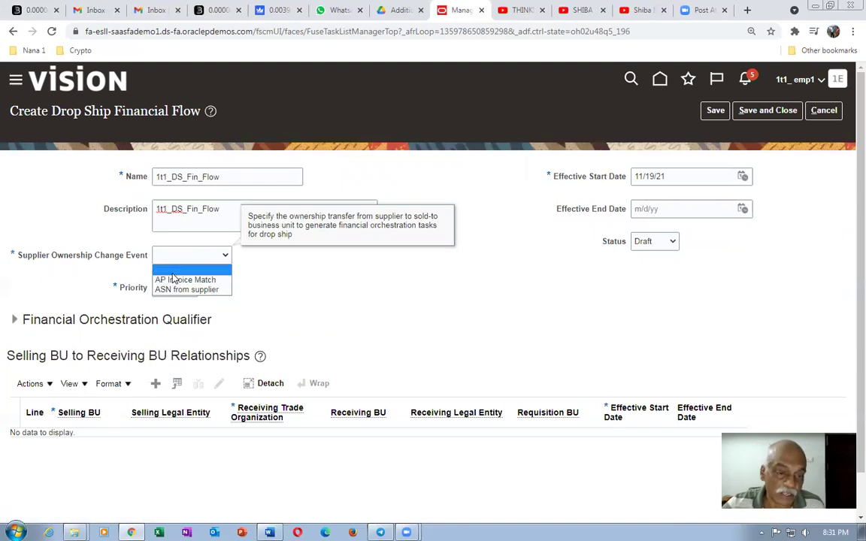
click(207, 291)
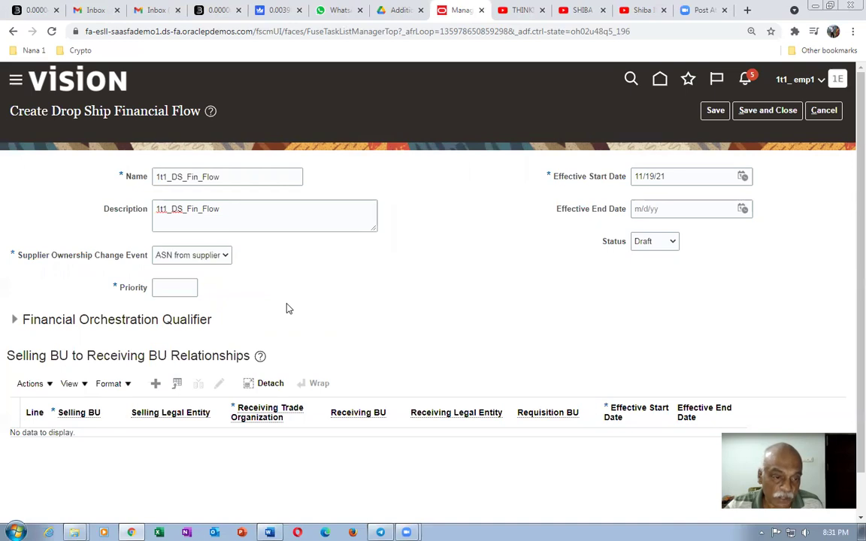
- View the Word diagram once more, and set the priority of the financial flow to 99
key(alt+Tab)
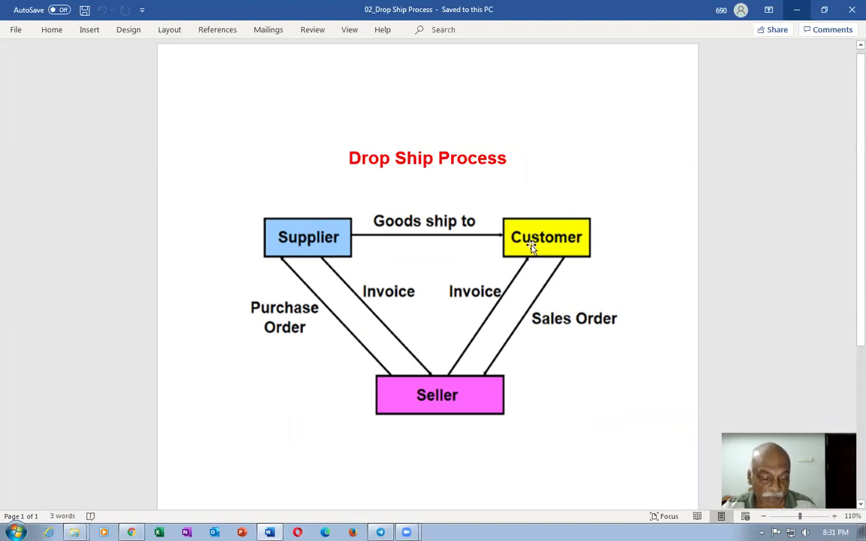
key(alt+Tab)
click(171, 289)
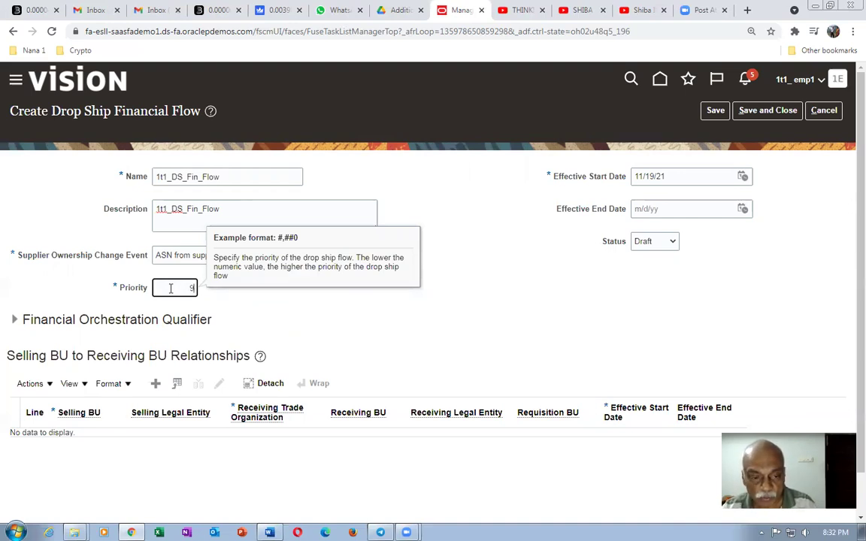
click(412, 343)
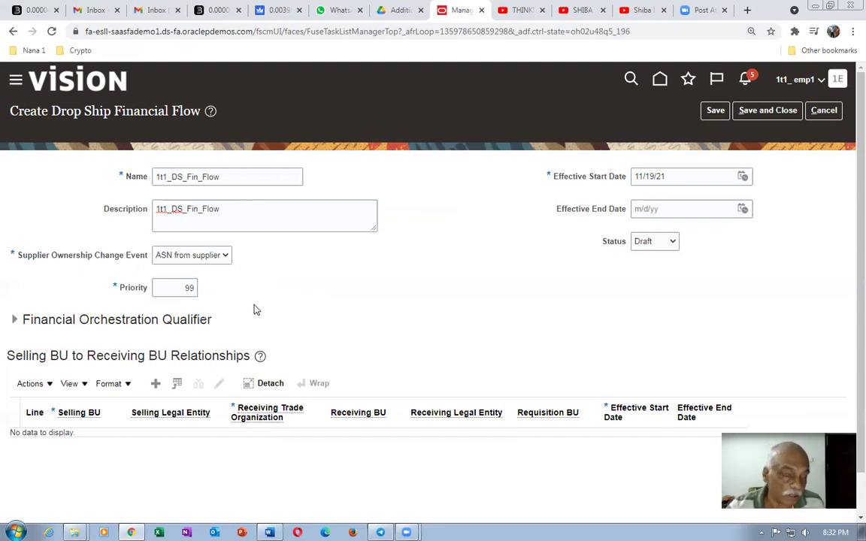
- Add a line to the flow's Selling BU to Receiving BU Relationships
click(155, 385)
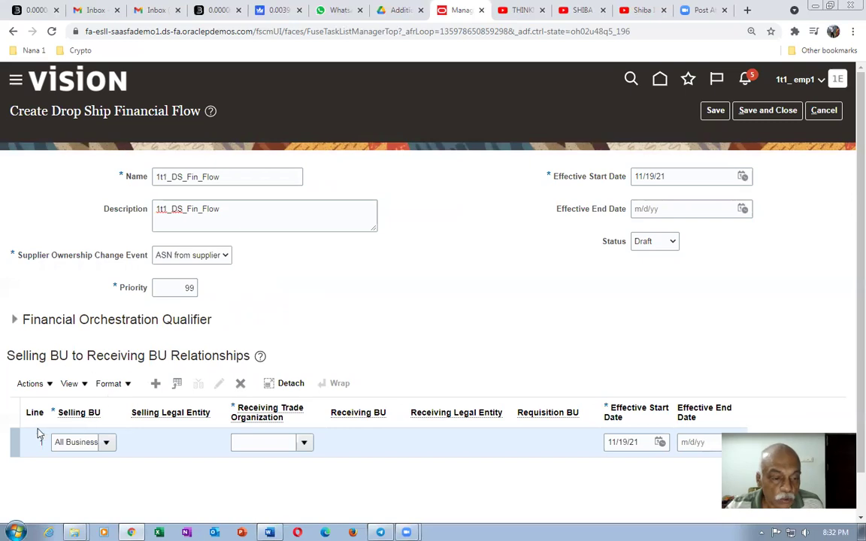
- Set line 1's selling BU to 1t1 US Business Units and its receiving trade organization to 1t1_child_org
click(107, 443)
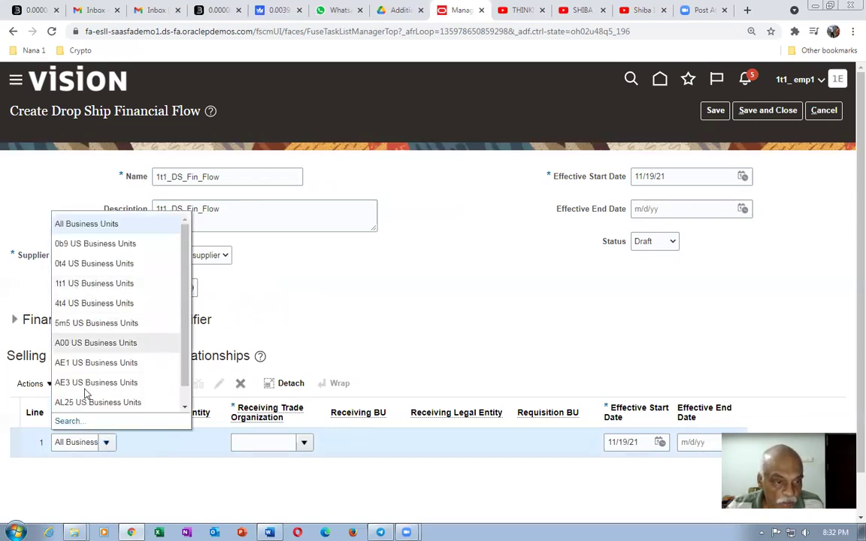
click(71, 421)
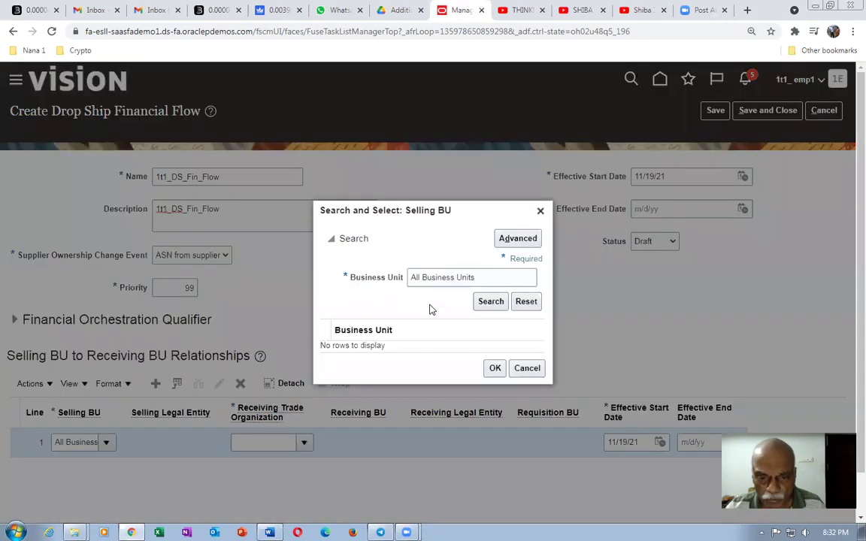
click(466, 278)
key(ctrl+a)
text(1t1)
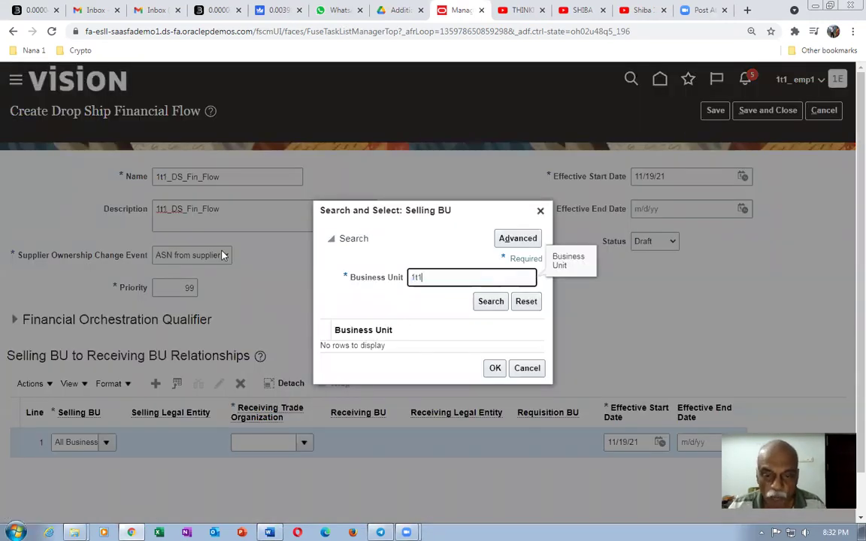
click(489, 302)
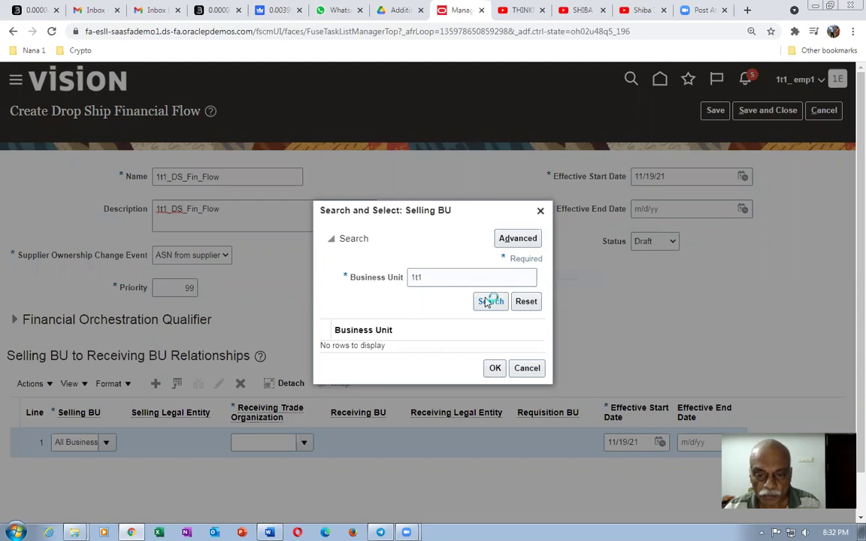
click(440, 347)
click(493, 369)
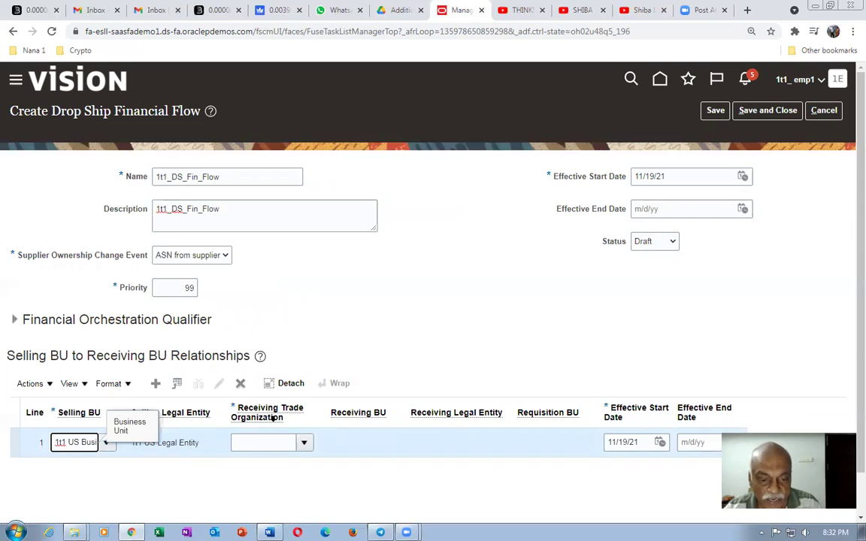
click(304, 442)
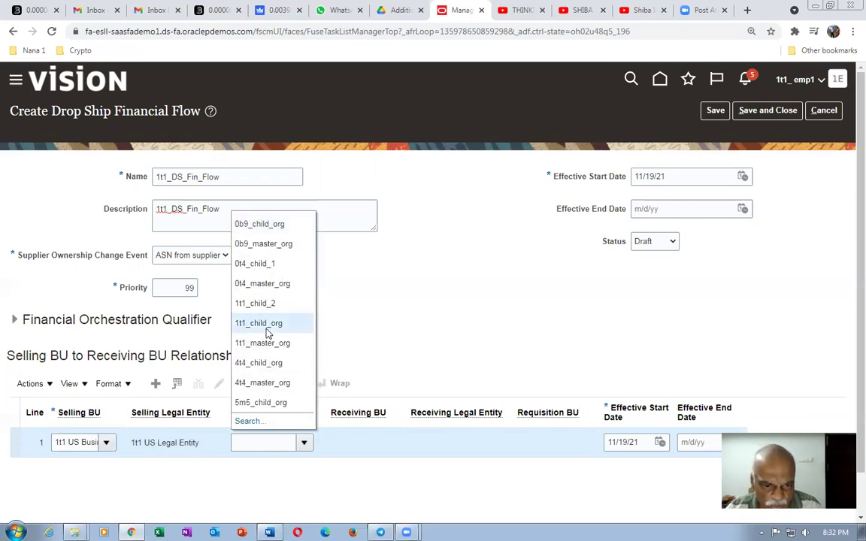
click(264, 449)
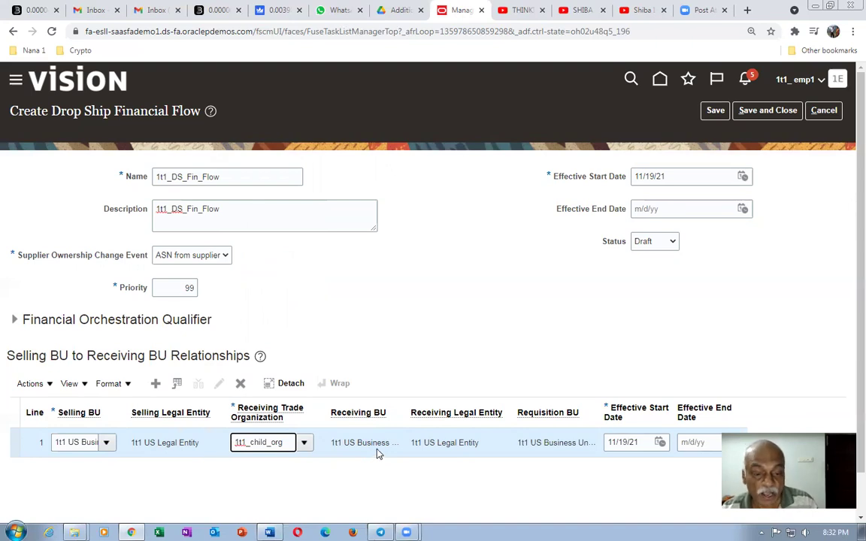
- Open the Supply_Chain_Fin_Orchestration_Steps document from the Fusion_Order_Management_Documentation folder in Fusion OM Trg 13th Nov
click(75, 532)
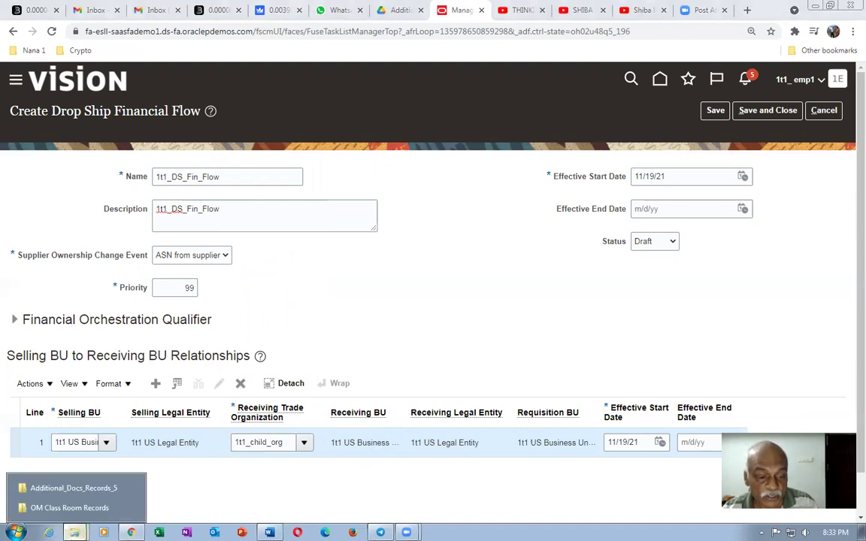
click(75, 508)
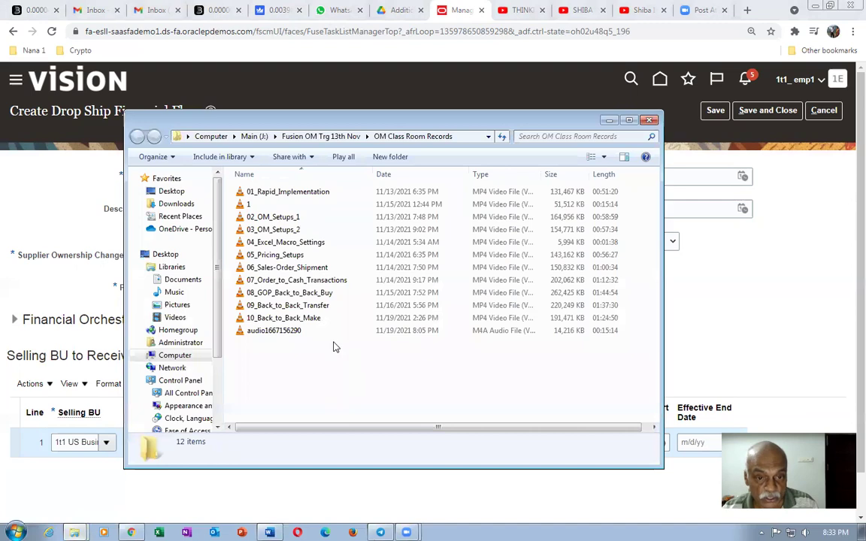
click(321, 136)
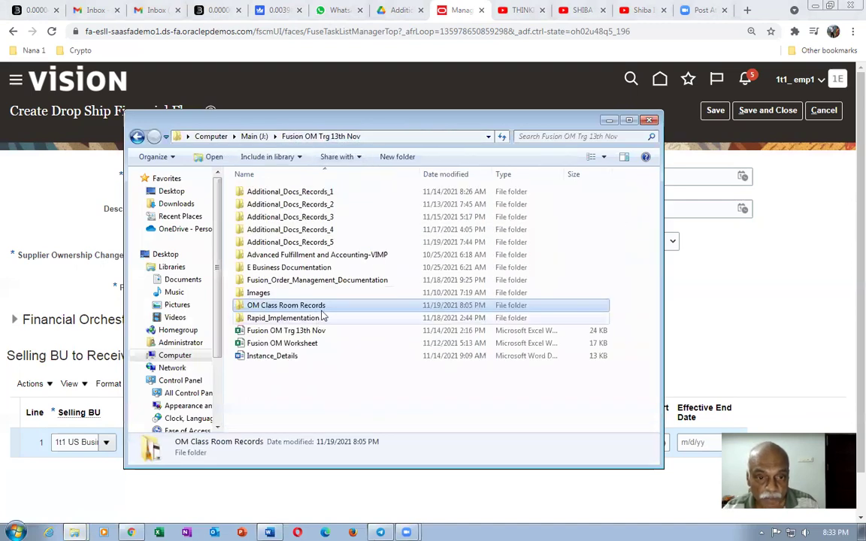
double_click(319, 282)
click(299, 331)
key(s)
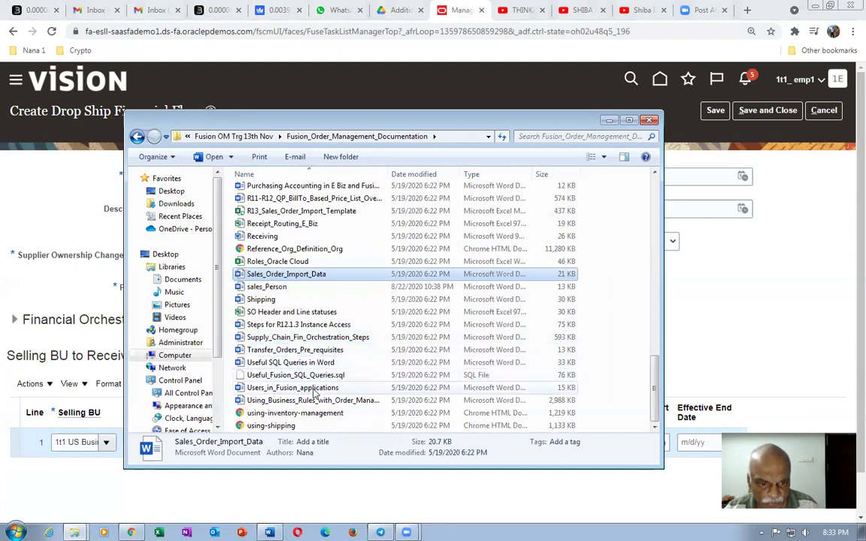
click(277, 338)
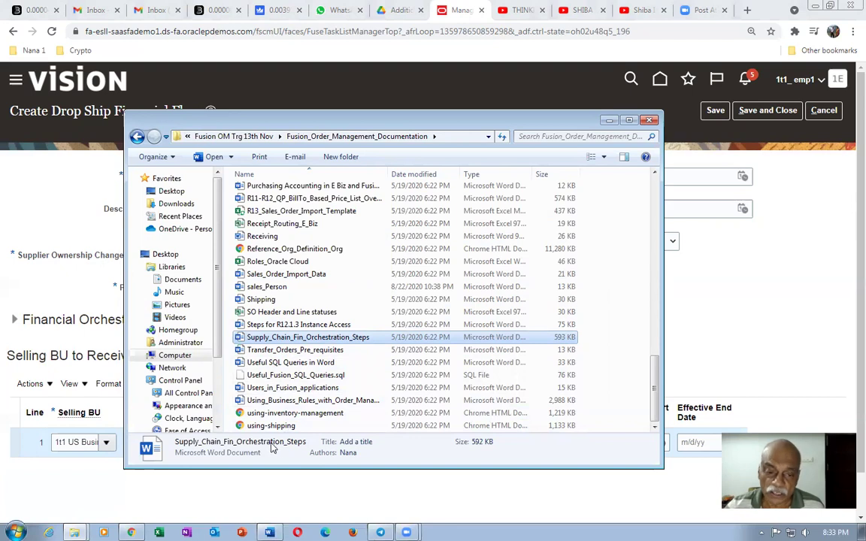
double_click(283, 339)
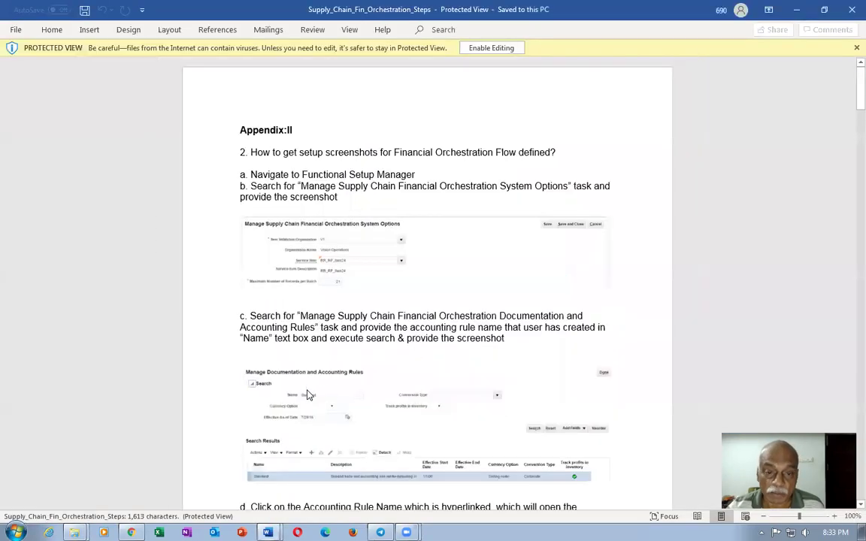
- Read through the financial orchestration setup steps in the document, close it, and return to the drop ship financial flow in the browser
scroll(408, 350, up, 2)
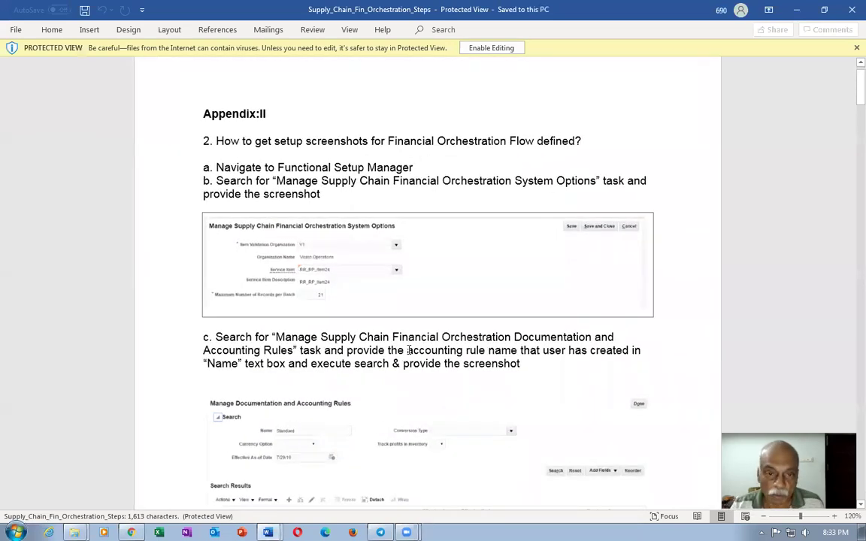
scroll(408, 350, down, 15)
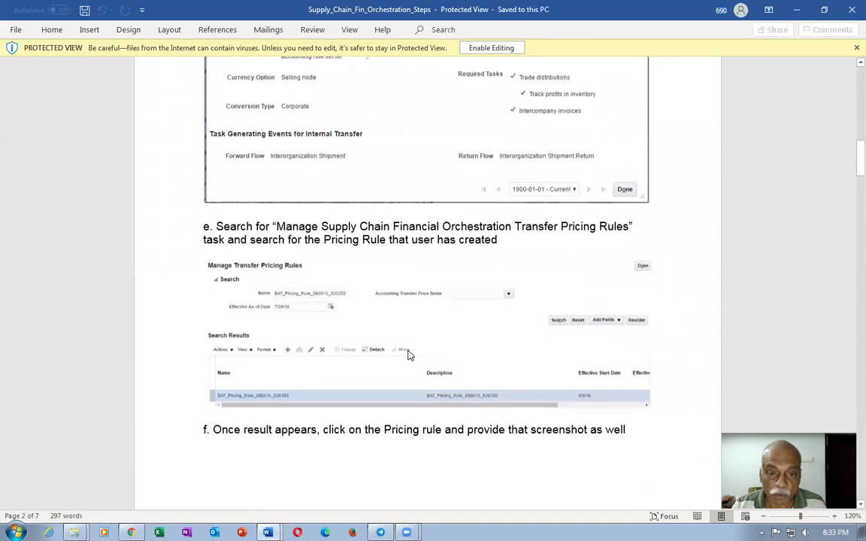
scroll(408, 355, down, 15)
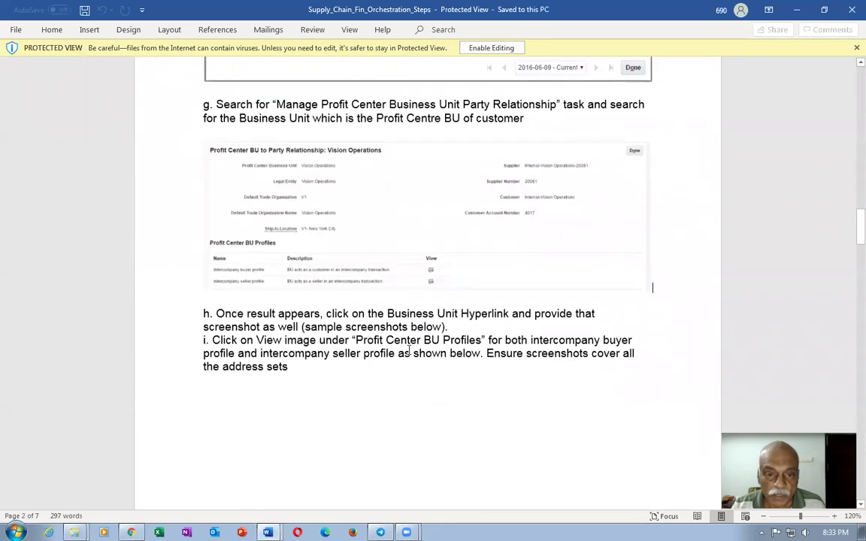
scroll(409, 355, down, 12)
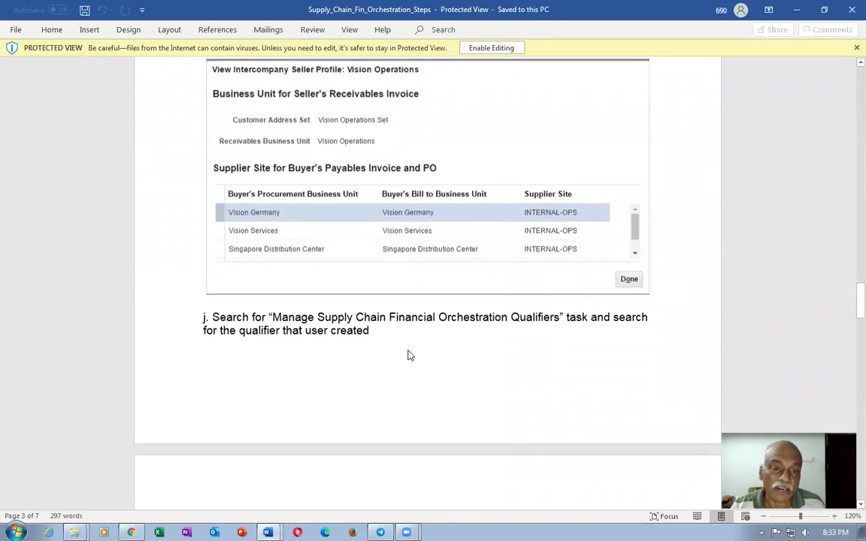
scroll(409, 349, down, 10)
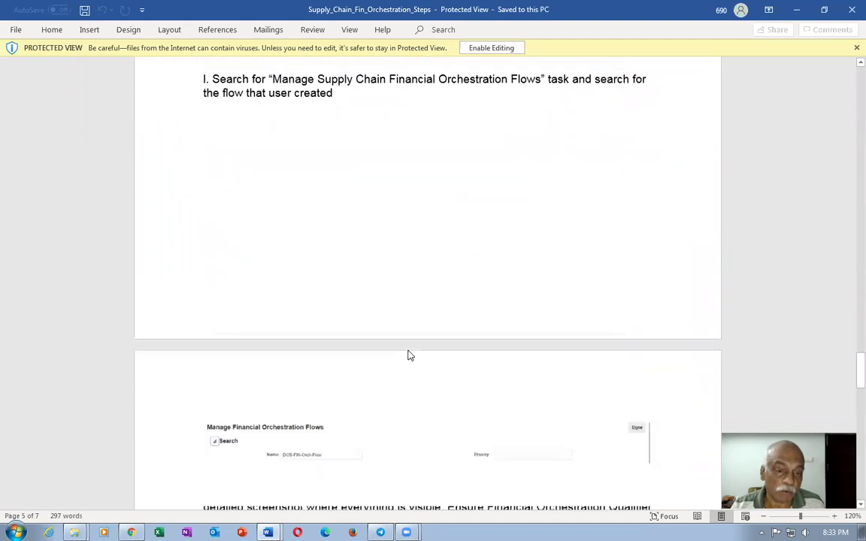
scroll(409, 353, down, 10)
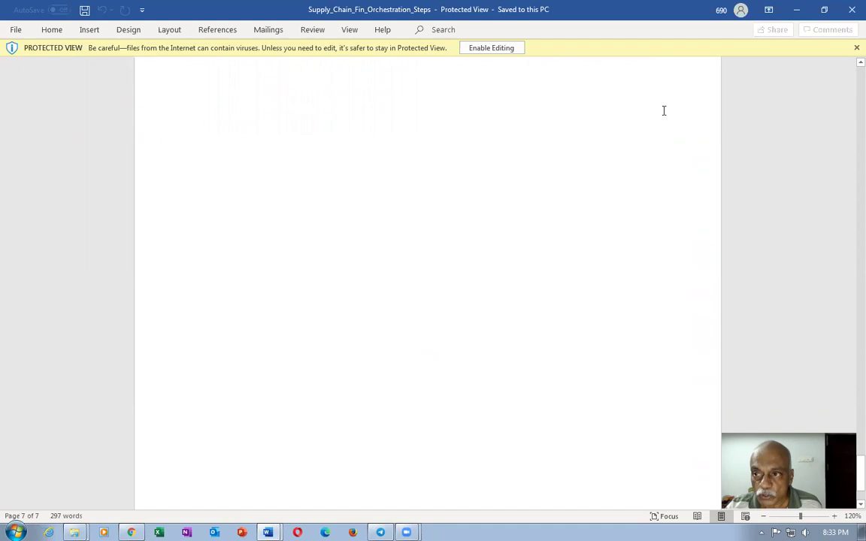
click(856, 47)
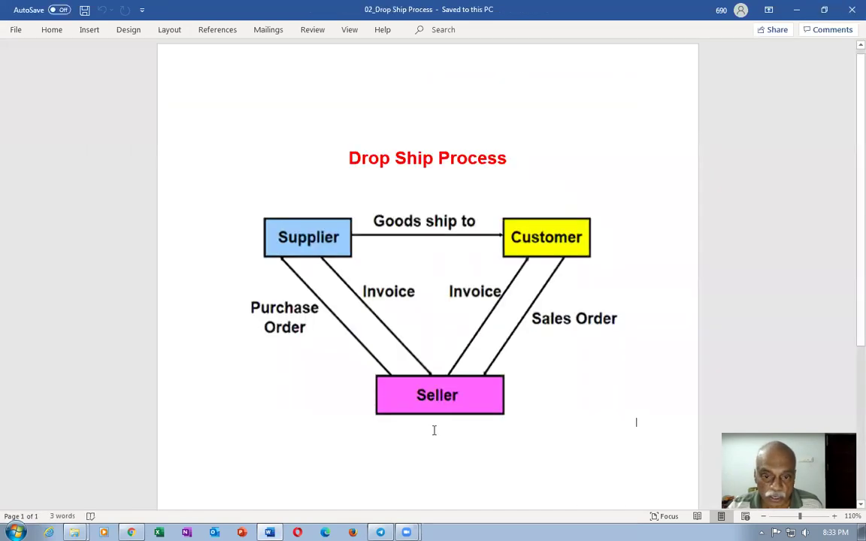
key(alt+Tab)
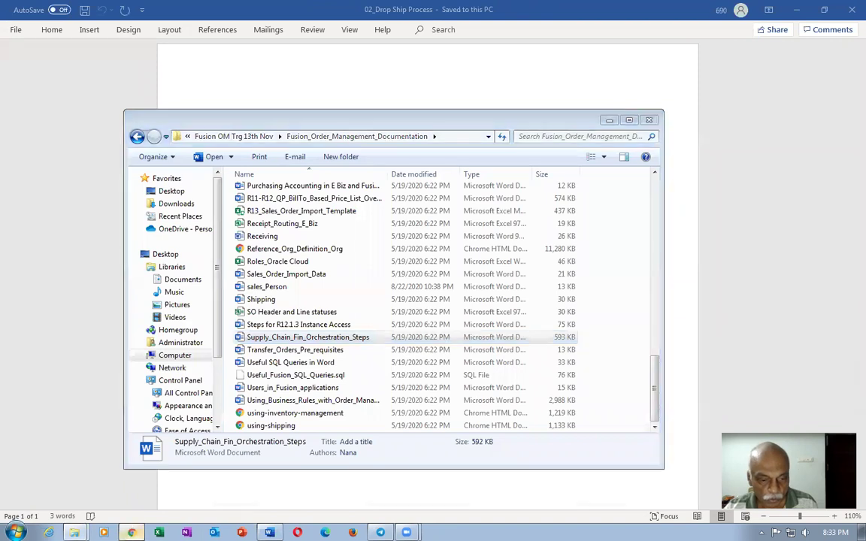
key(alt+Tab)
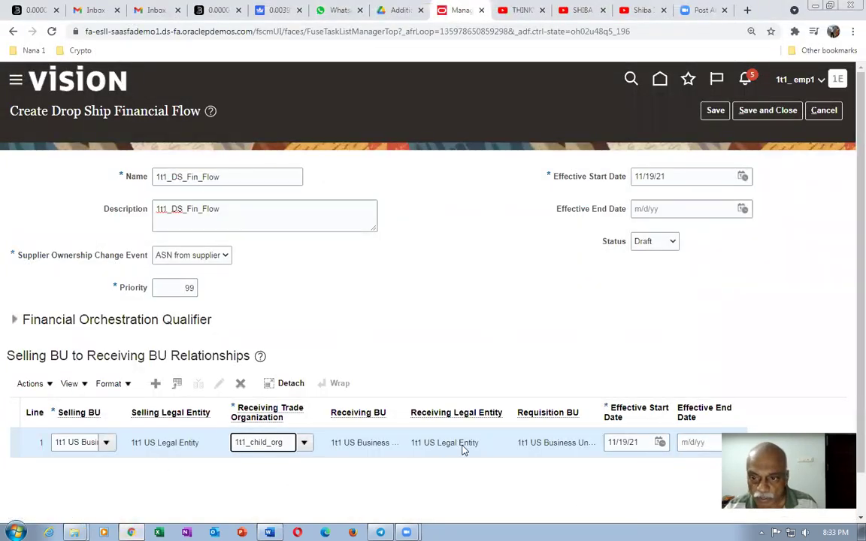
- Set the drop ship financial flow's status to Active, then save and close it
click(648, 241)
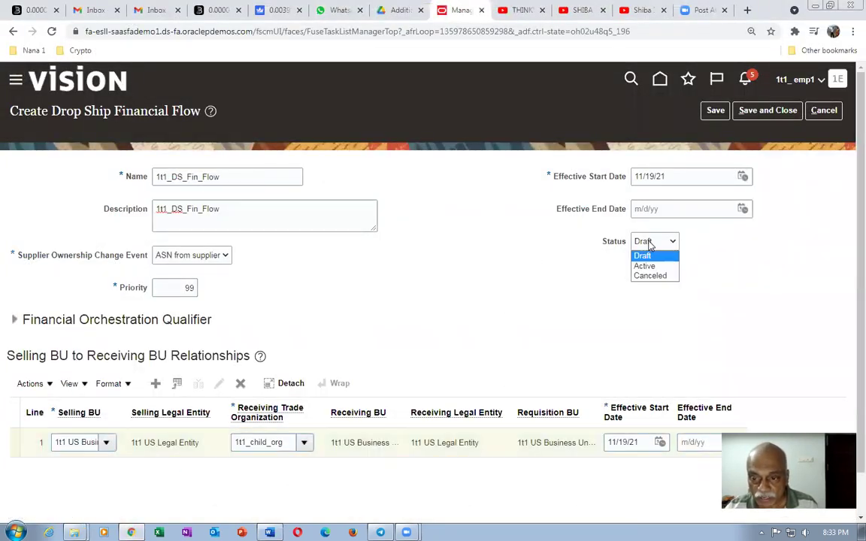
click(648, 267)
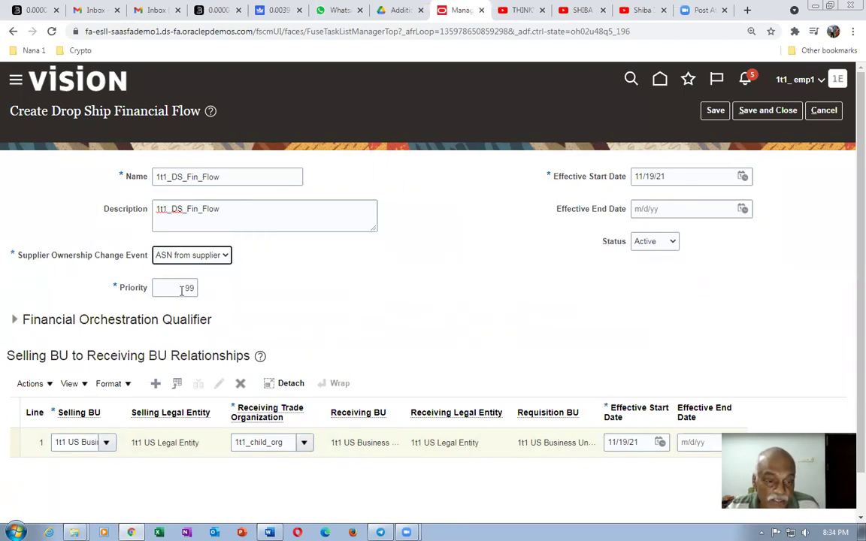
click(400, 303)
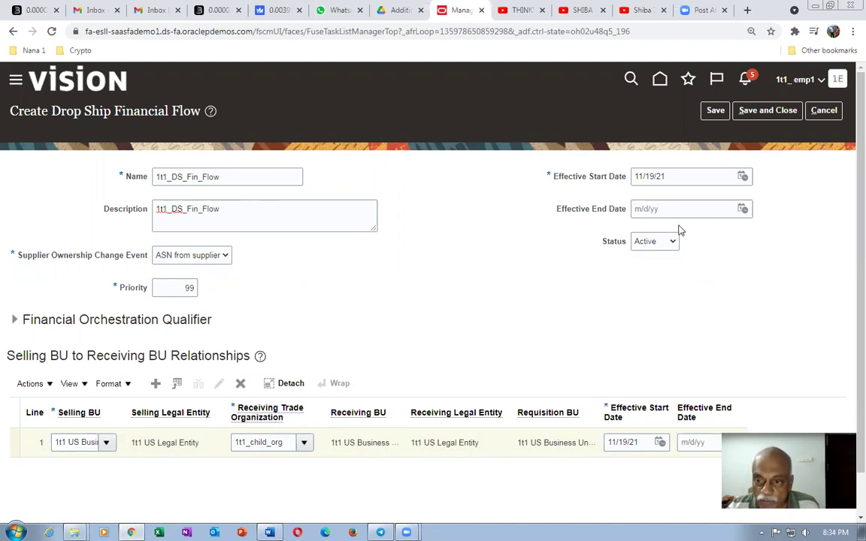
click(767, 114)
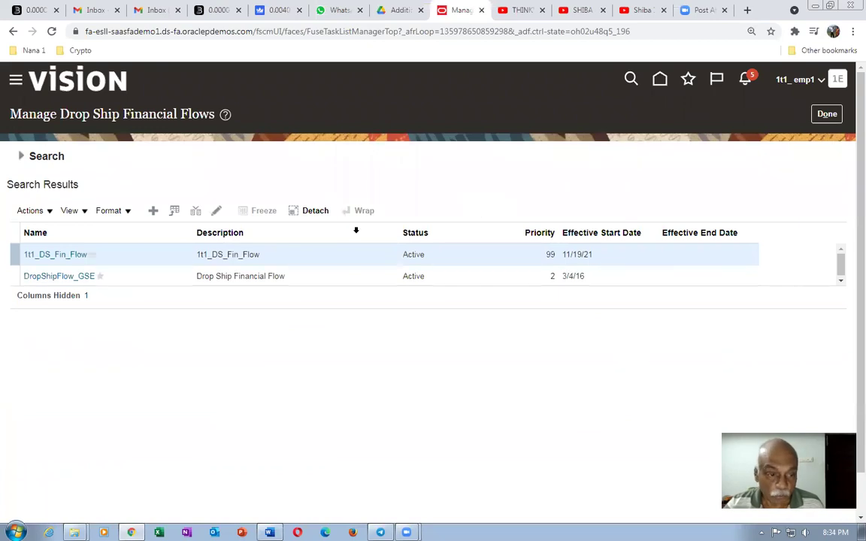
click(316, 277)
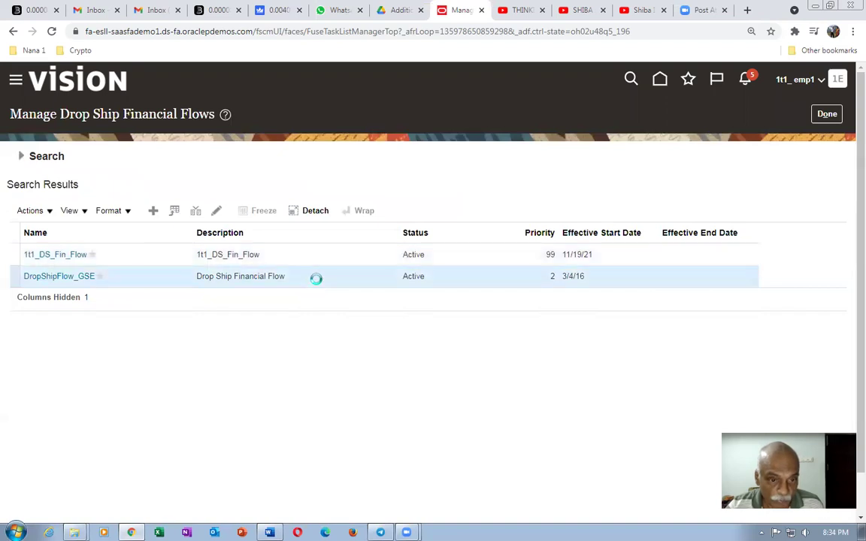
click(219, 212)
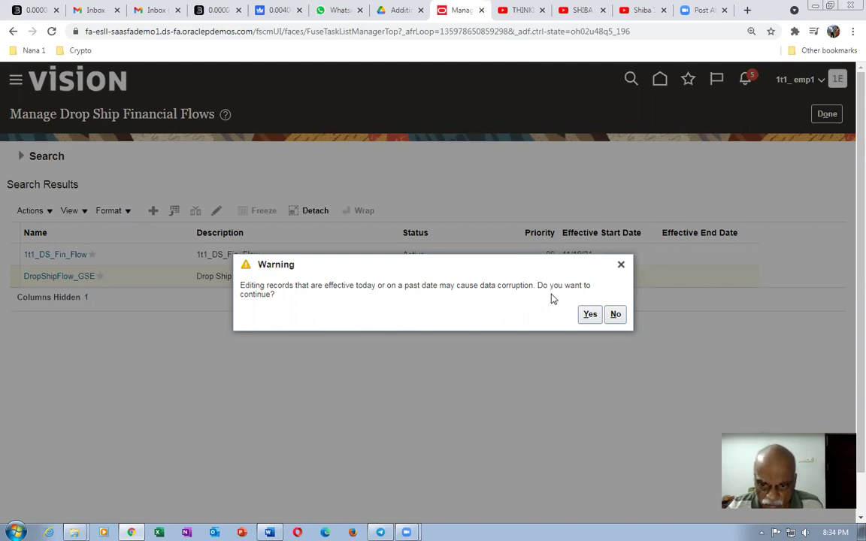
click(616, 316)
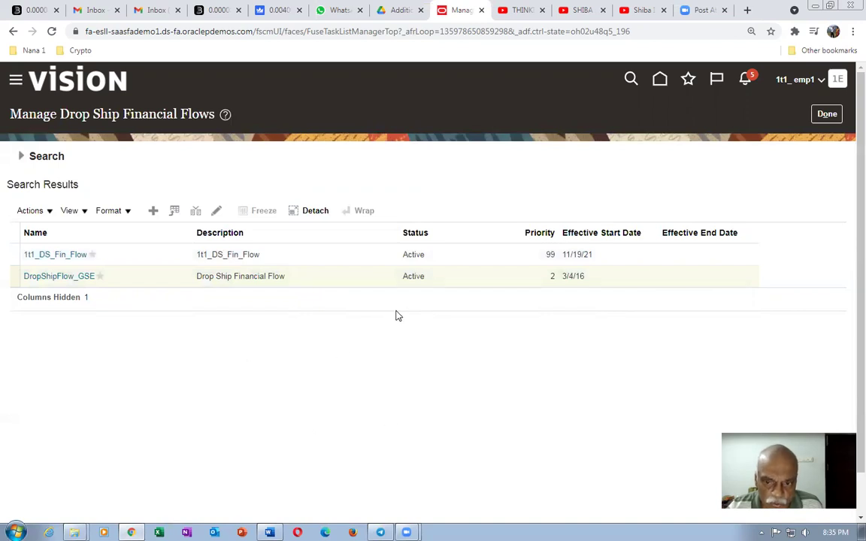
- Examine the details and BU relationships of DropShipFlow_GSE, then leave the flow and the drop ship financial flows page
click(62, 278)
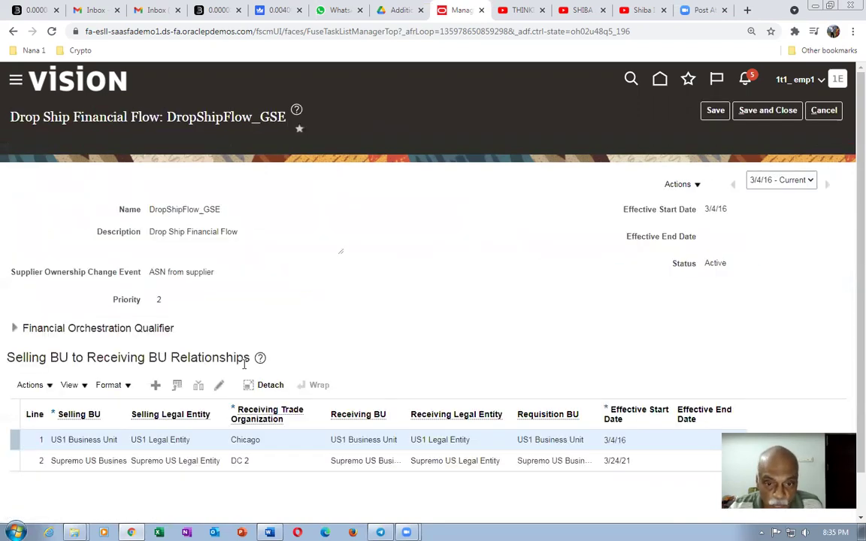
scroll(241, 368, down, 1)
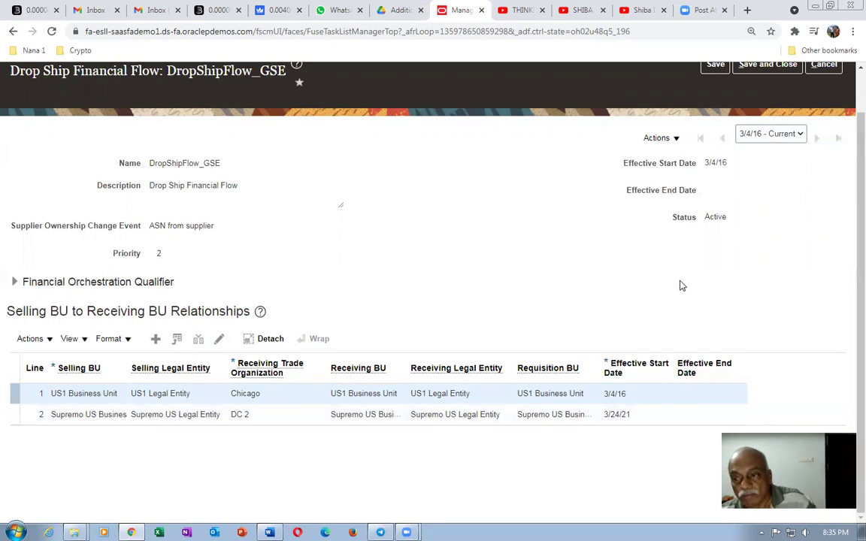
scroll(850, 306, up, 1)
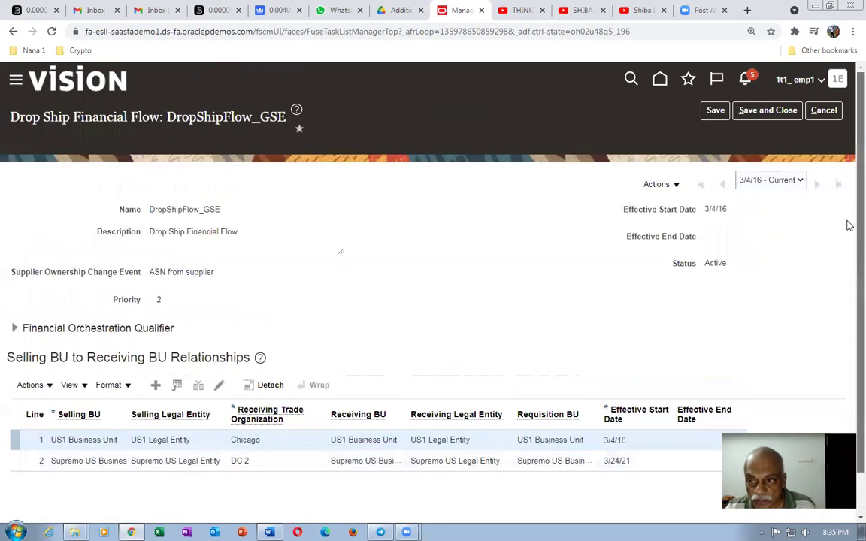
click(827, 111)
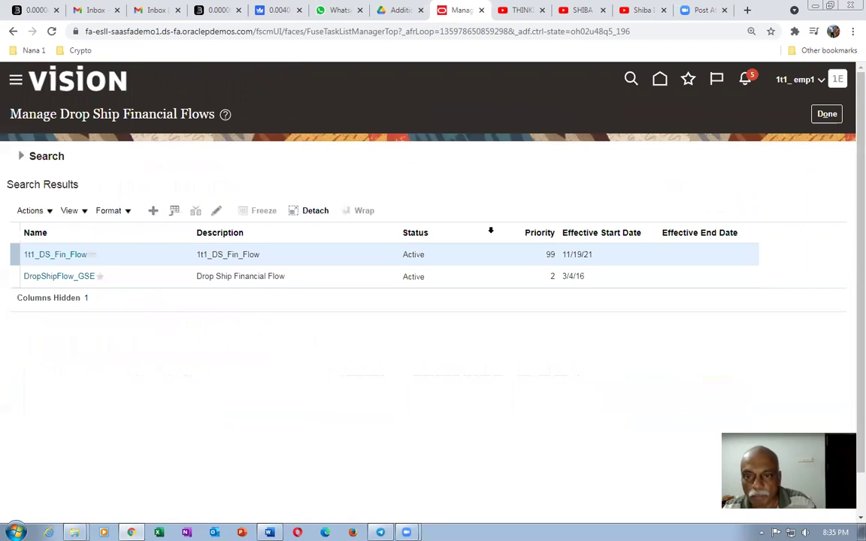
click(829, 114)
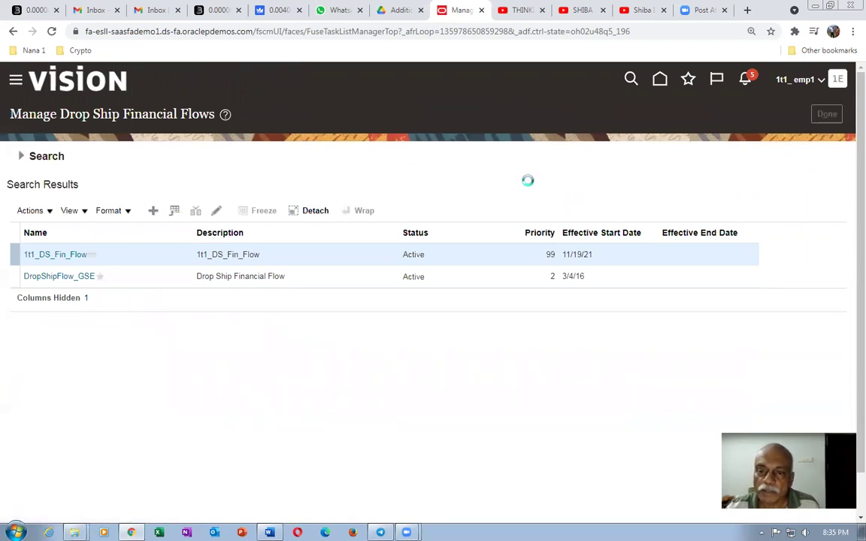
click(828, 113)
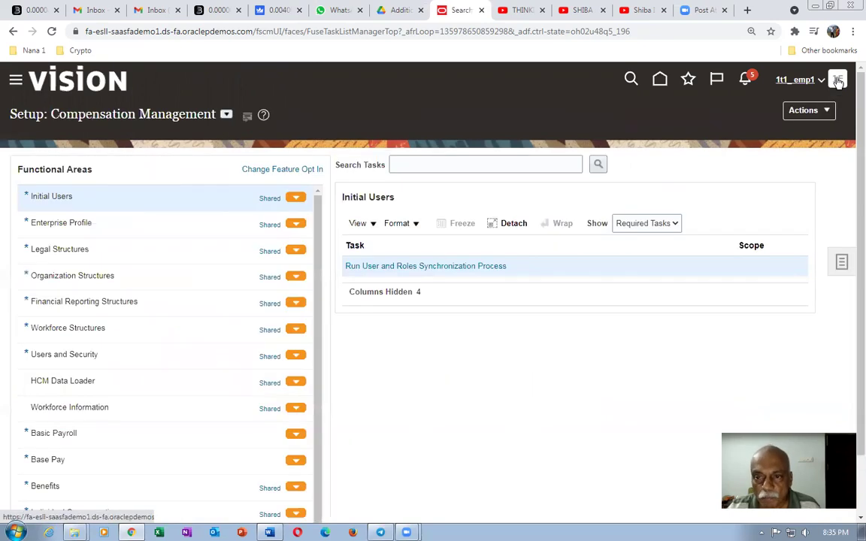
- Sign out of the current session and sign back in with the saved credentials
click(837, 80)
click(785, 107)
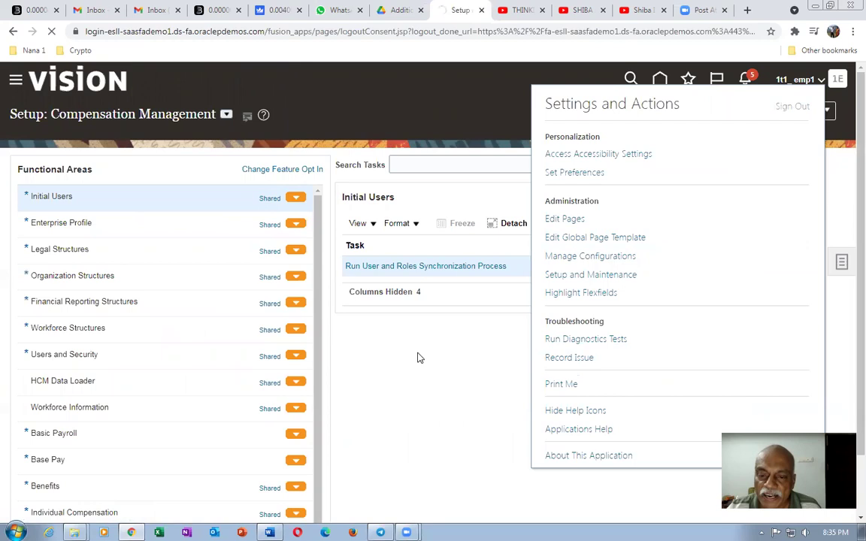
click(450, 313)
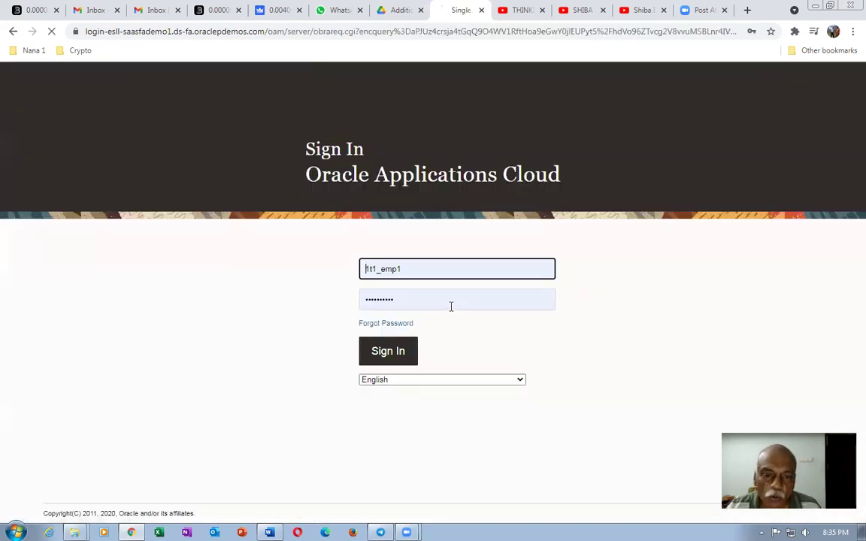
click(388, 351)
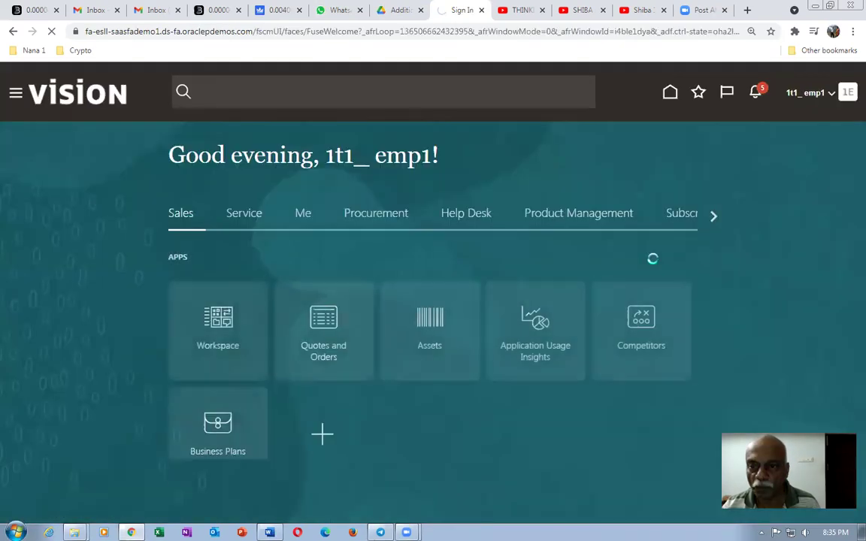
- Open the Order Management work area and start creating a new sales order
click(707, 217)
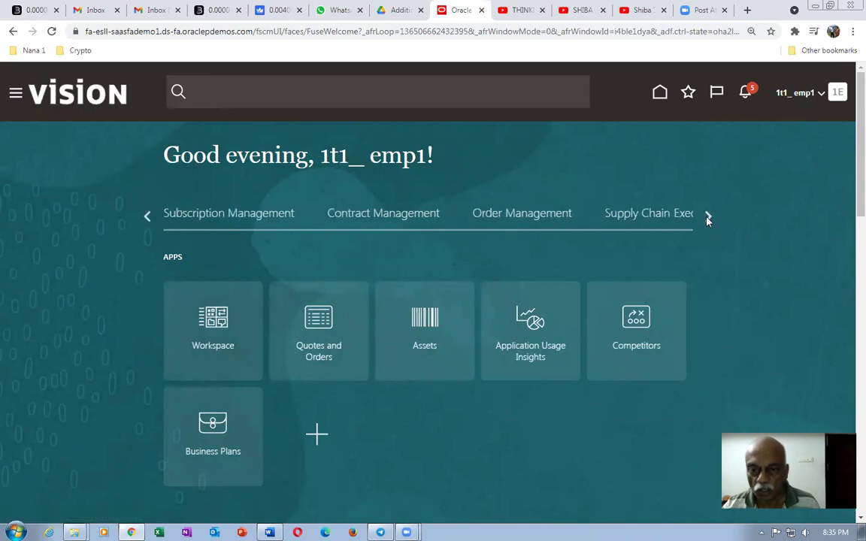
click(548, 218)
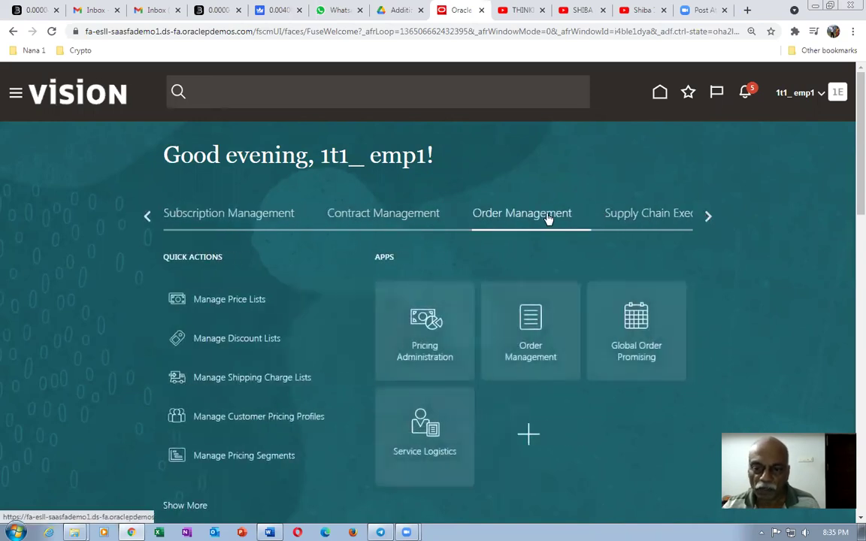
click(539, 331)
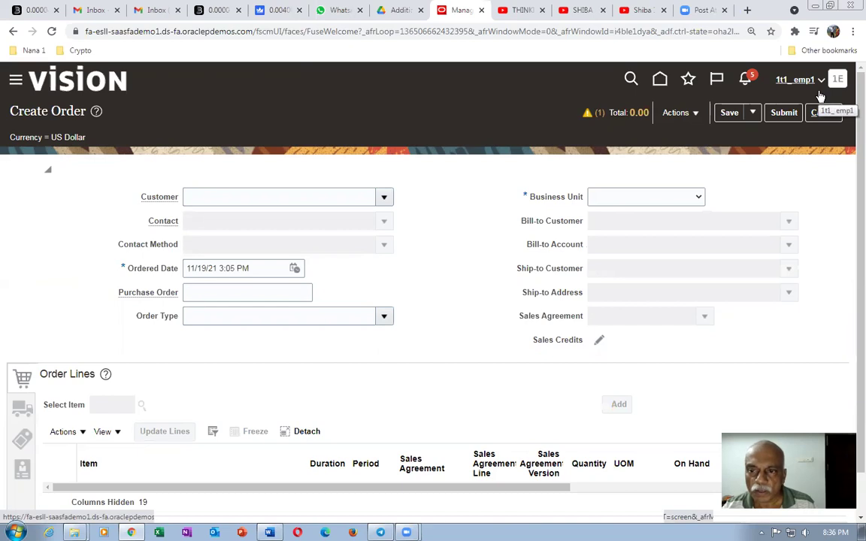
- Set the order's business unit to 1t1 US Business Units and its customer to 1t1_cust_1
click(684, 199)
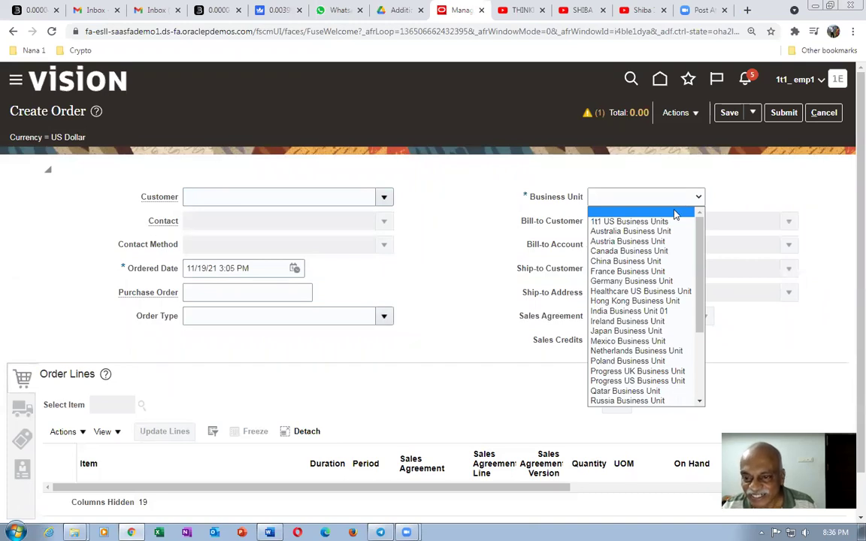
click(671, 223)
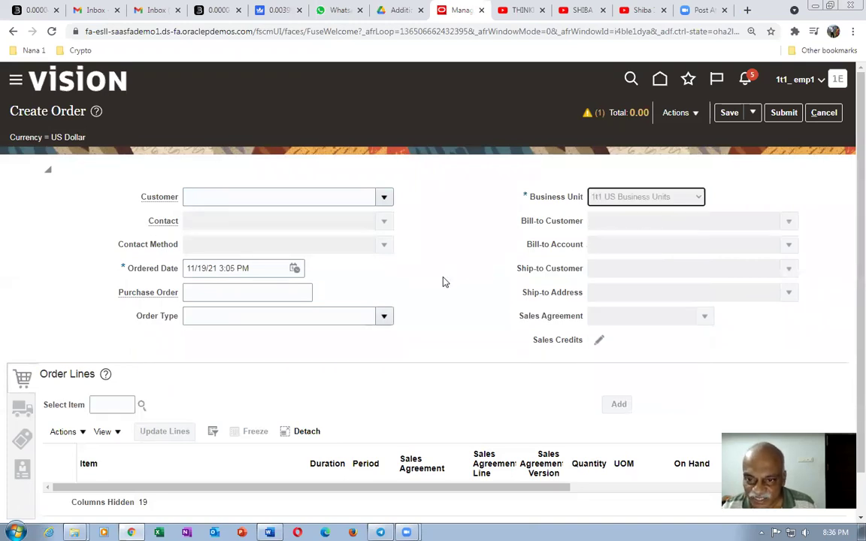
click(262, 198)
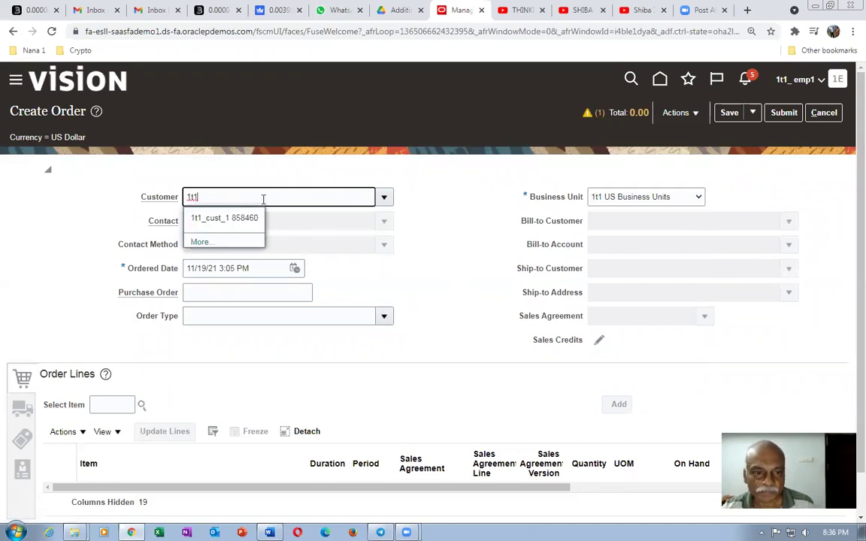
click(226, 218)
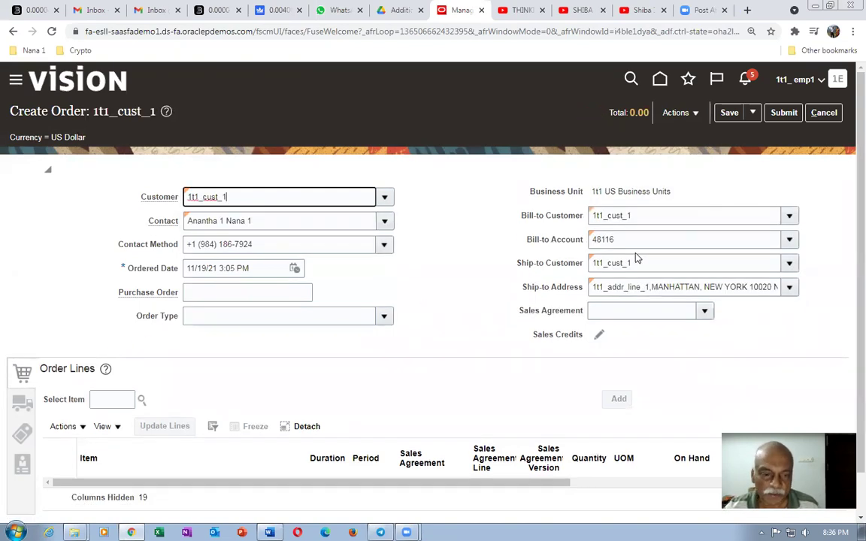
- Search the order line items for 1t1_Dr and select 1t1_Drop_Ship_Item
click(106, 400)
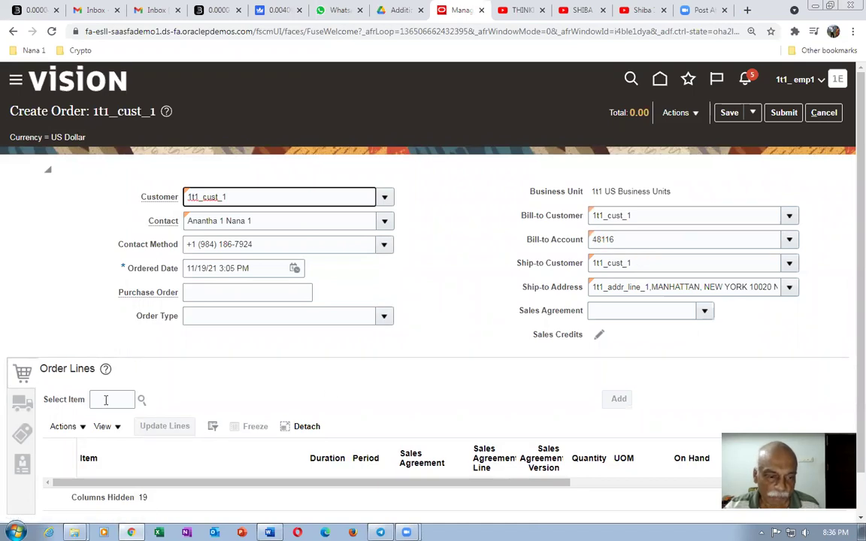
text(1t1_Dr)
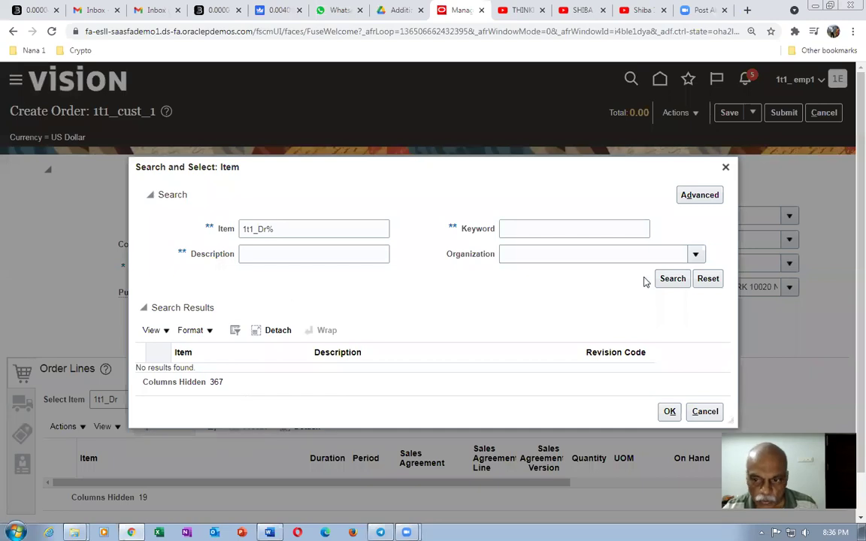
click(671, 279)
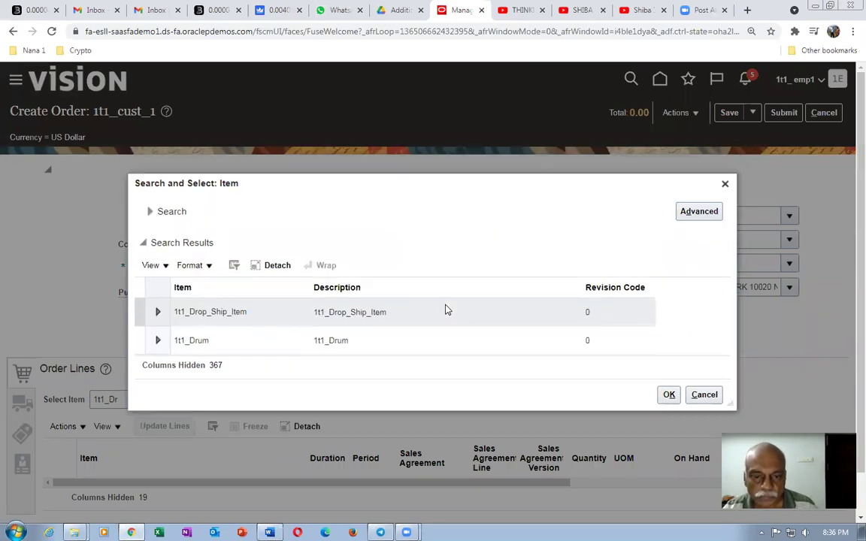
click(299, 316)
click(669, 395)
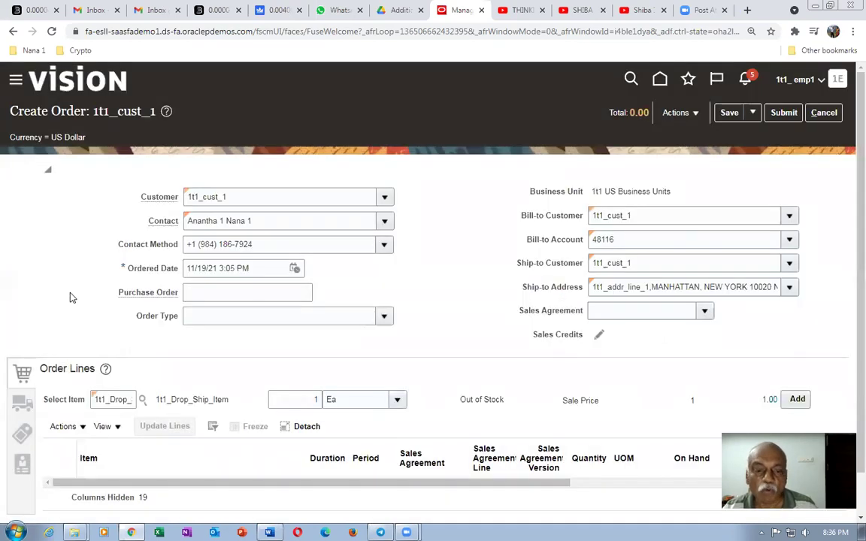
- Add 1t1_Drop_Ship_Item to the order lines with quantity 16 and submit the order
double_click(315, 399)
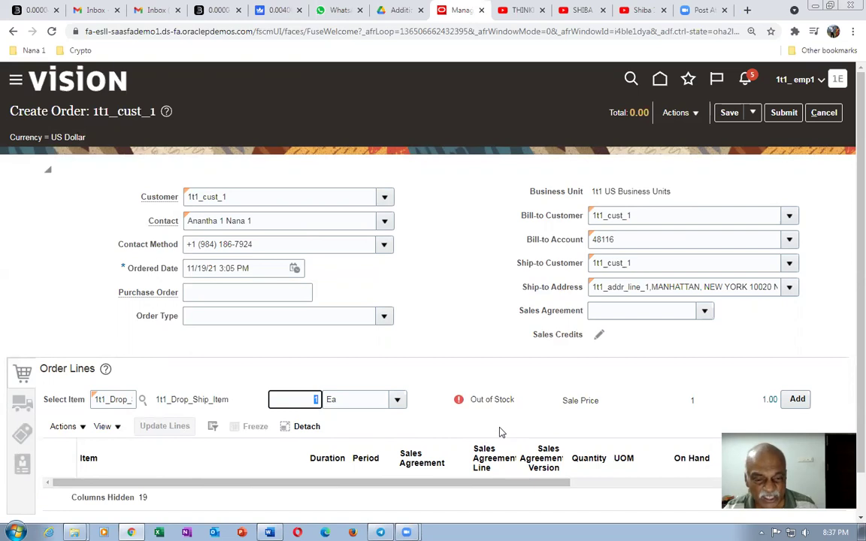
text(16)
key(Tab)
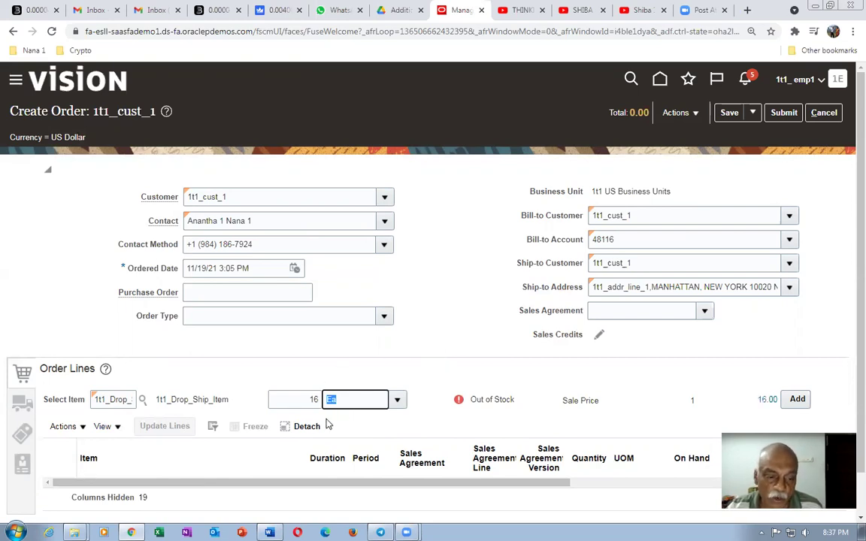
click(799, 399)
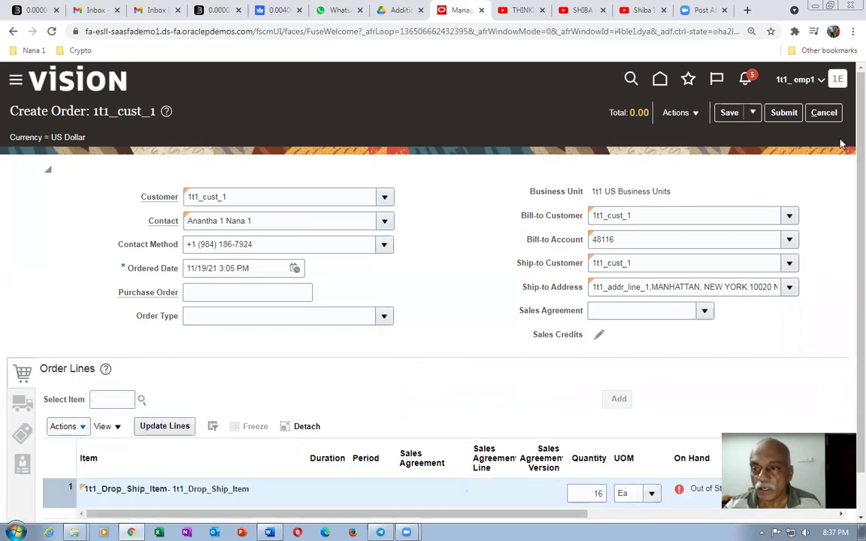
click(784, 112)
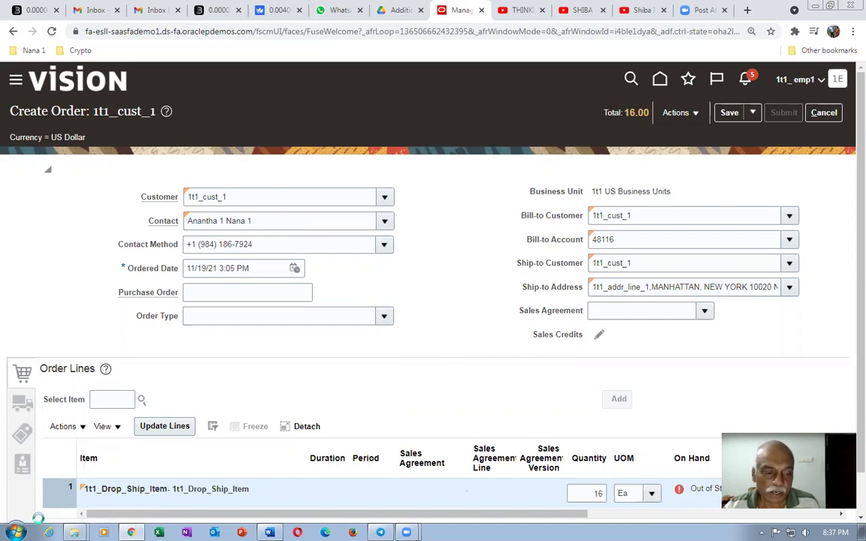
- Open a blank Notepad window and place it beside the order confirmation message
click(16, 532)
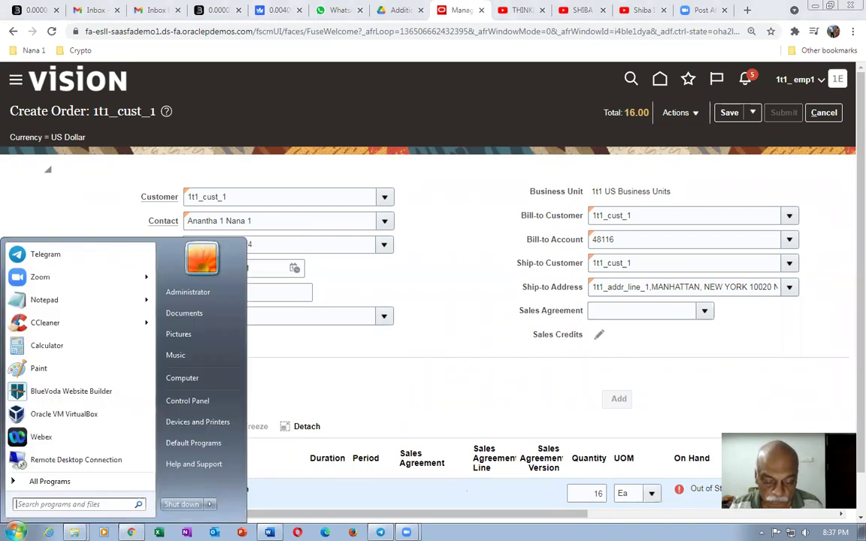
text(npot)
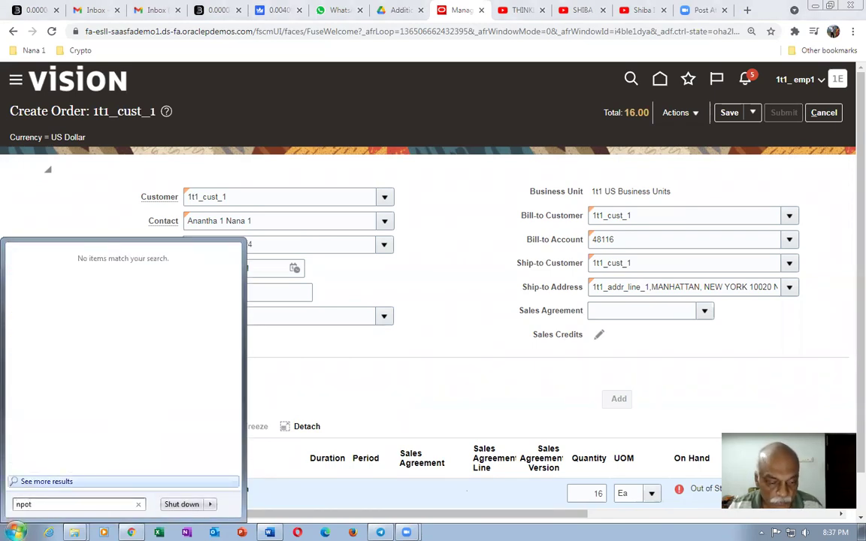
key(BackSpace)
key(BackSpace)
key(BackSpace)
key(BackSpace)
text(note)
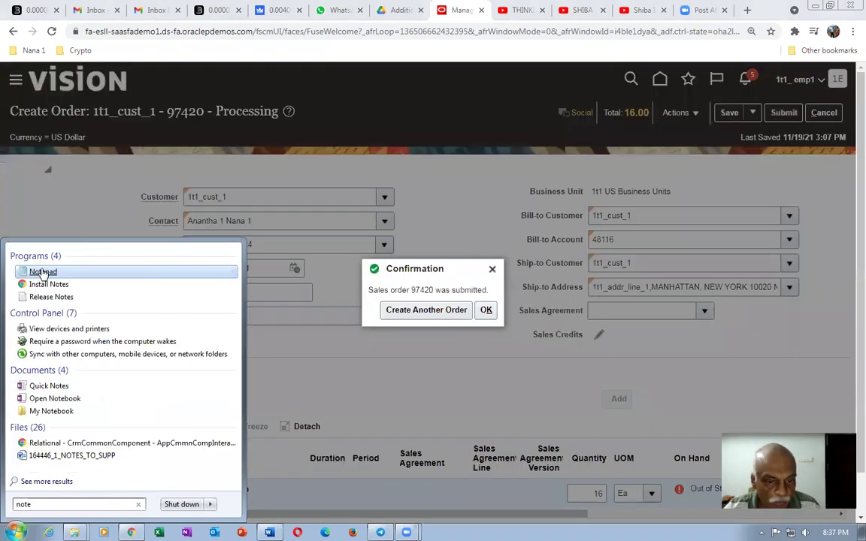
click(38, 272)
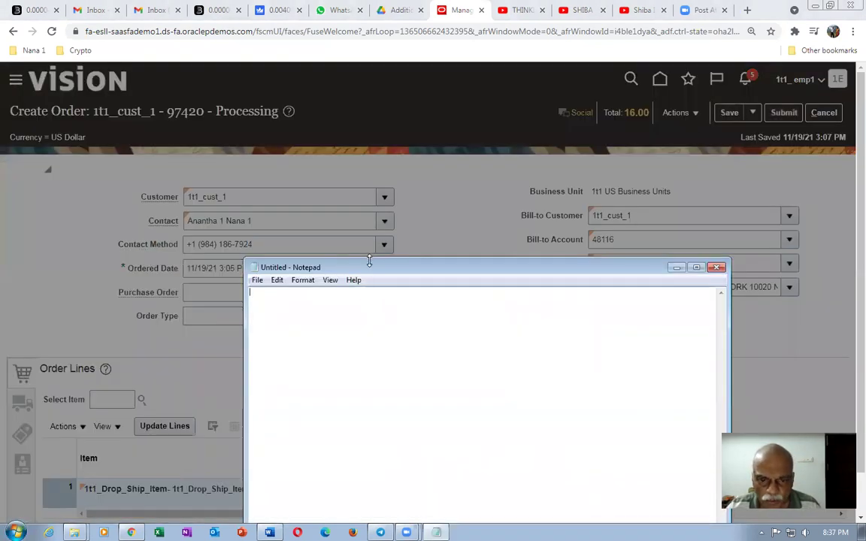
drag(367, 272, 643, 219)
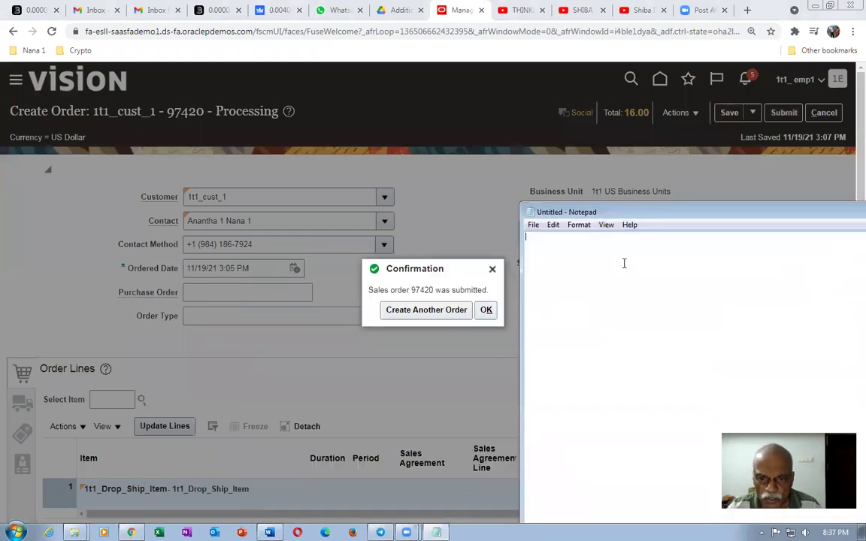
- Record the submitted sales order number on the note's second line and acknowledge the order confirmation
key(Return)
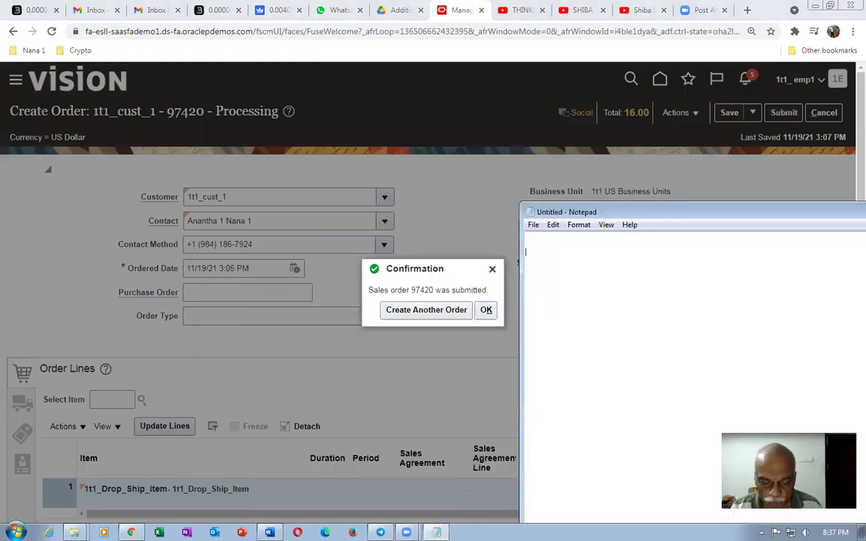
text(97420)
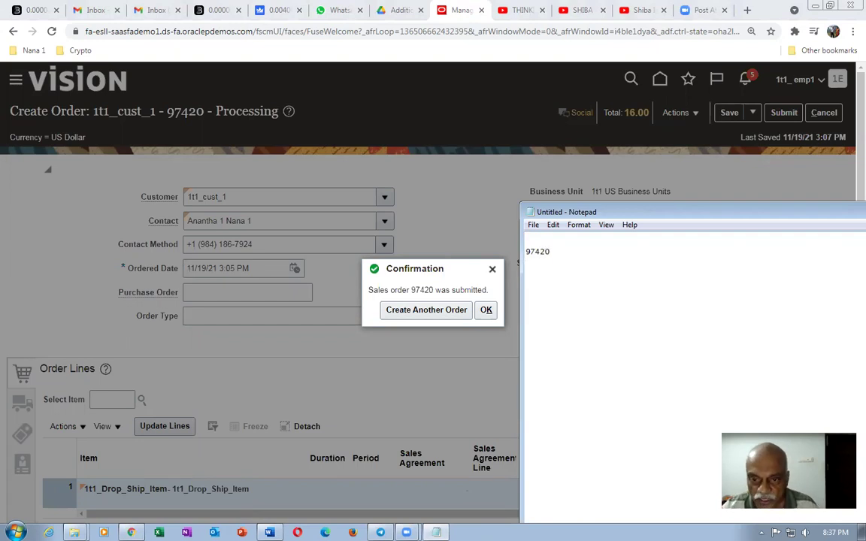
click(485, 309)
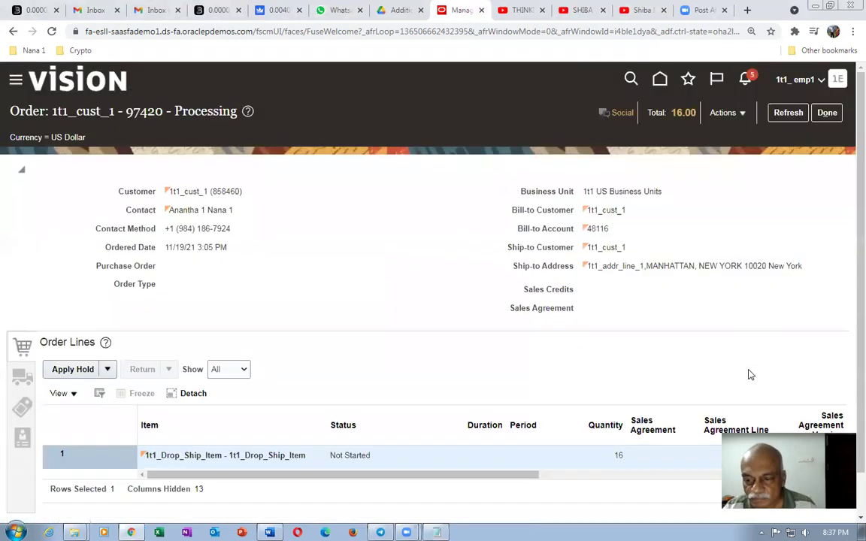
- Switch the submitted order to the fulfillment view and open the orchestration process from its fulfillment lines
click(724, 115)
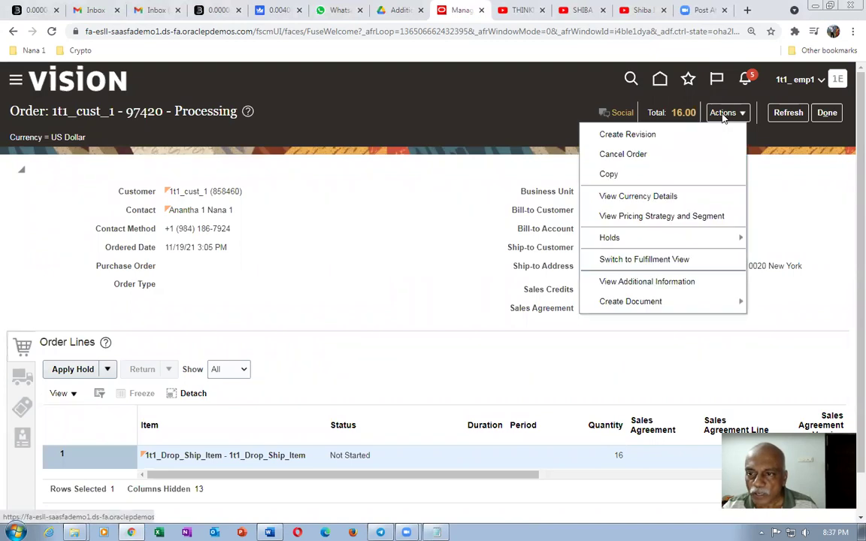
click(672, 261)
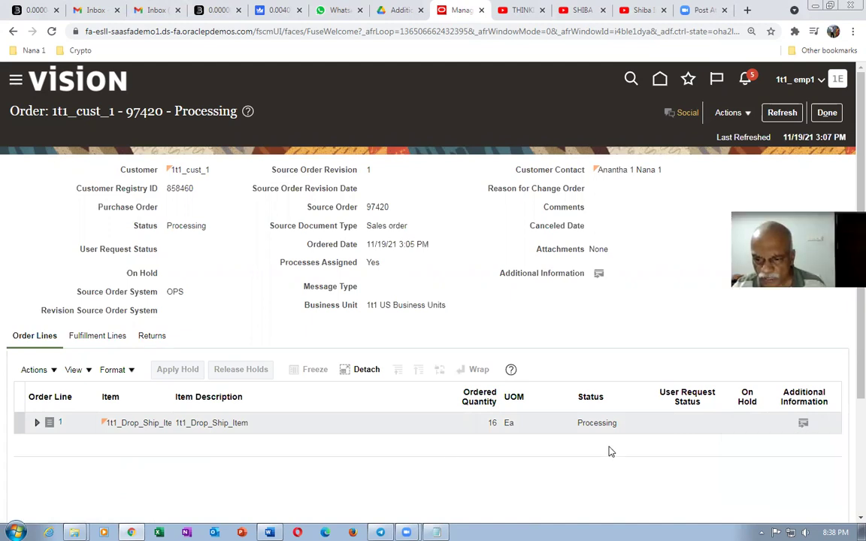
click(97, 336)
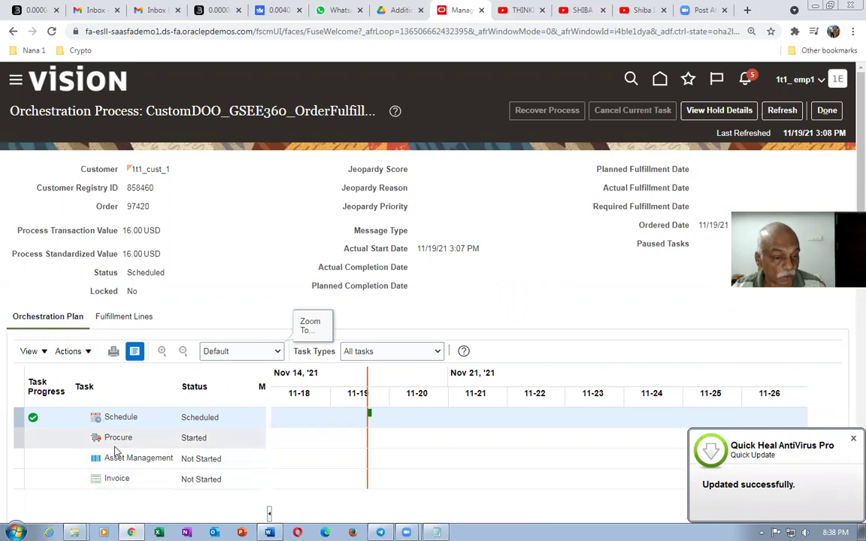
- Refresh the orchestration process repeatedly to check the progress of the Procure task
click(781, 110)
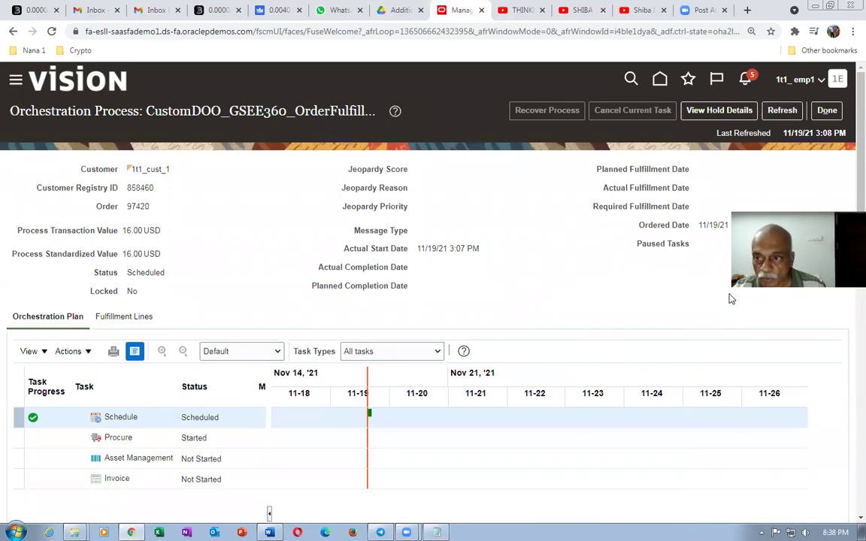
click(779, 111)
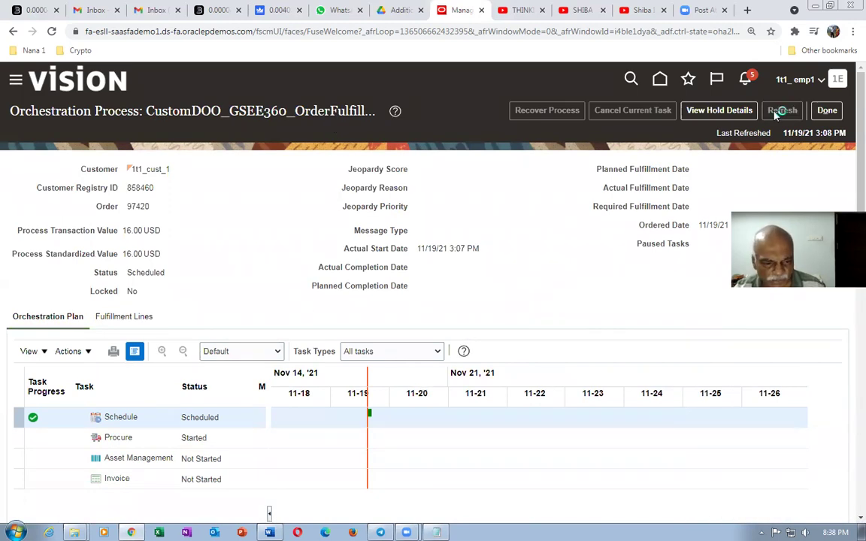
click(776, 114)
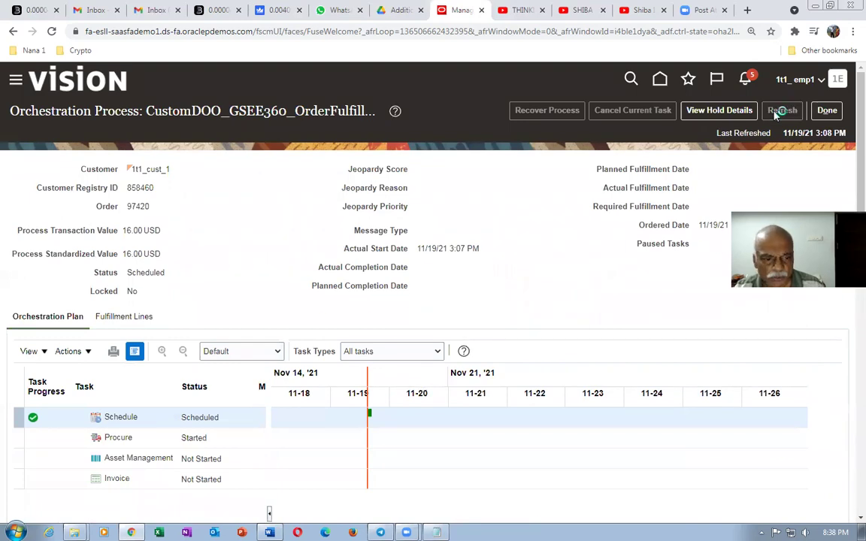
click(778, 115)
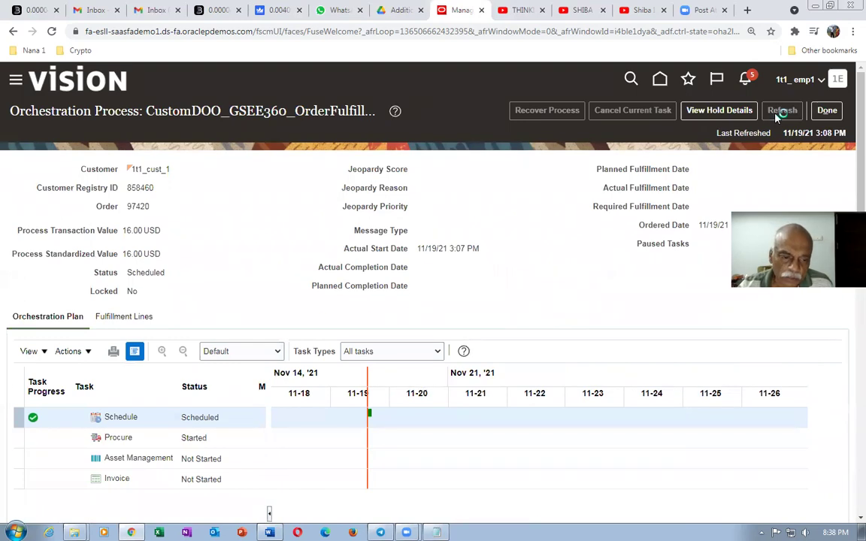
click(778, 113)
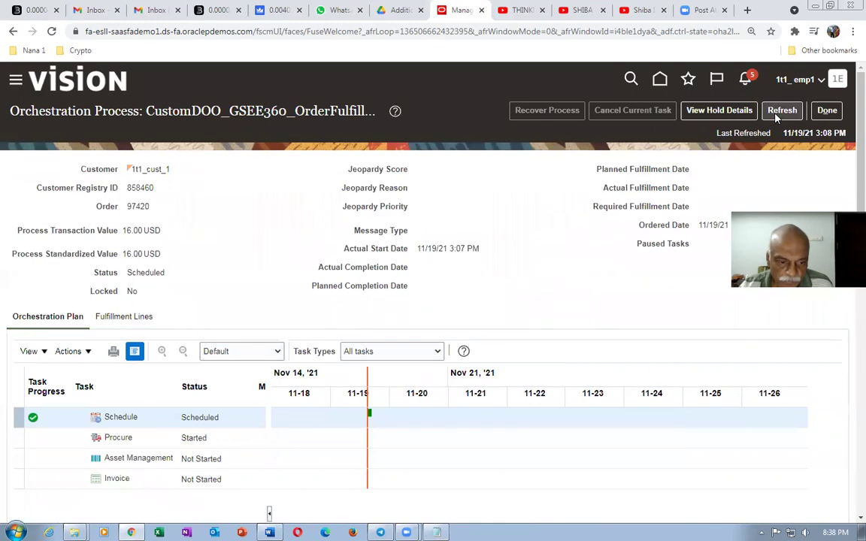
click(778, 114)
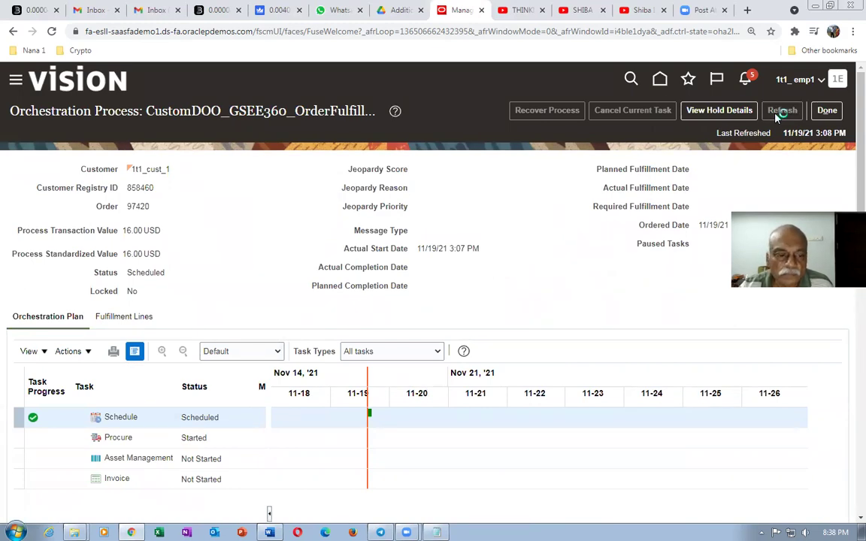
click(778, 113)
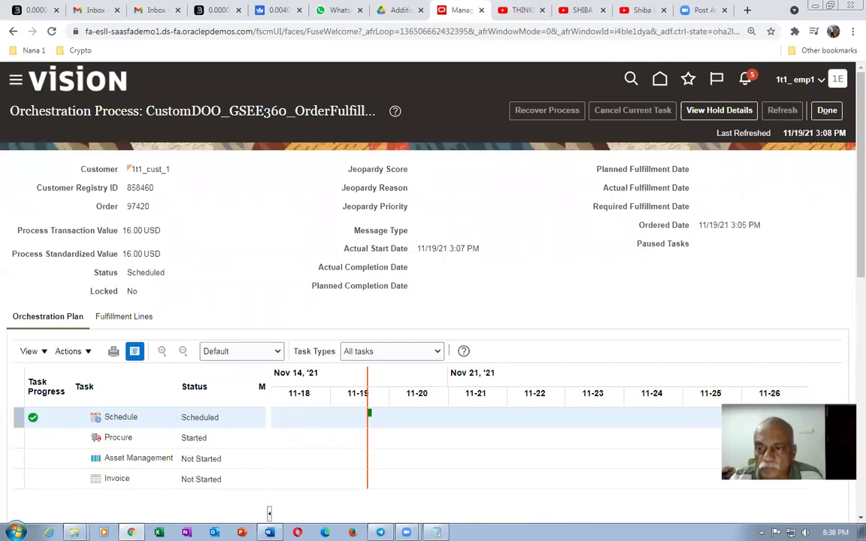
click(784, 118)
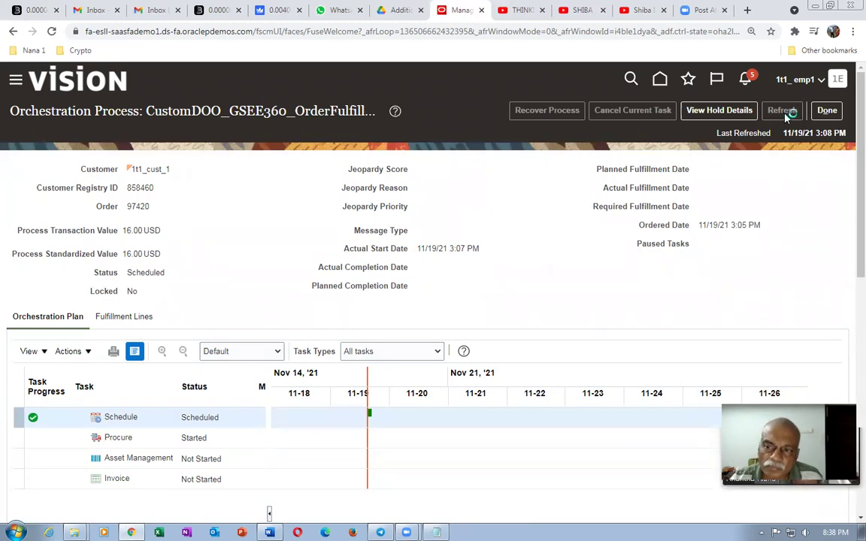
click(784, 118)
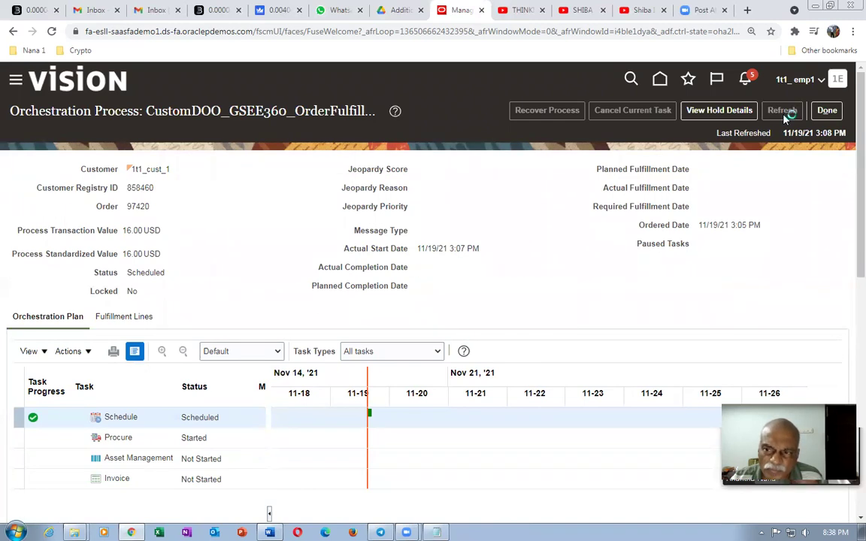
click(784, 118)
click(785, 117)
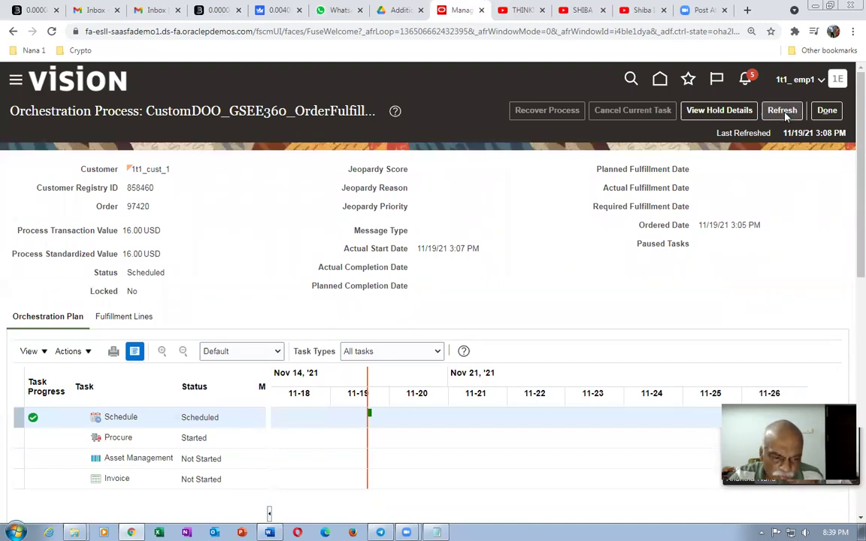
click(782, 113)
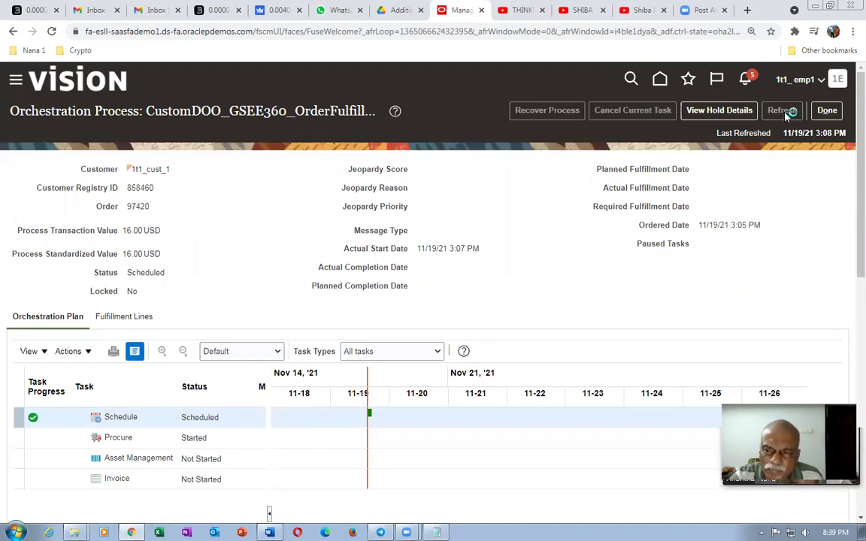
click(785, 115)
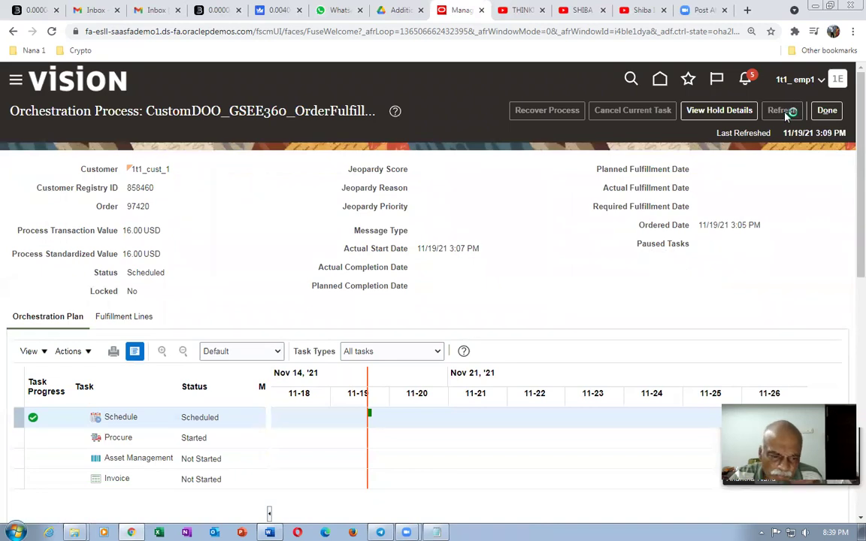
click(784, 117)
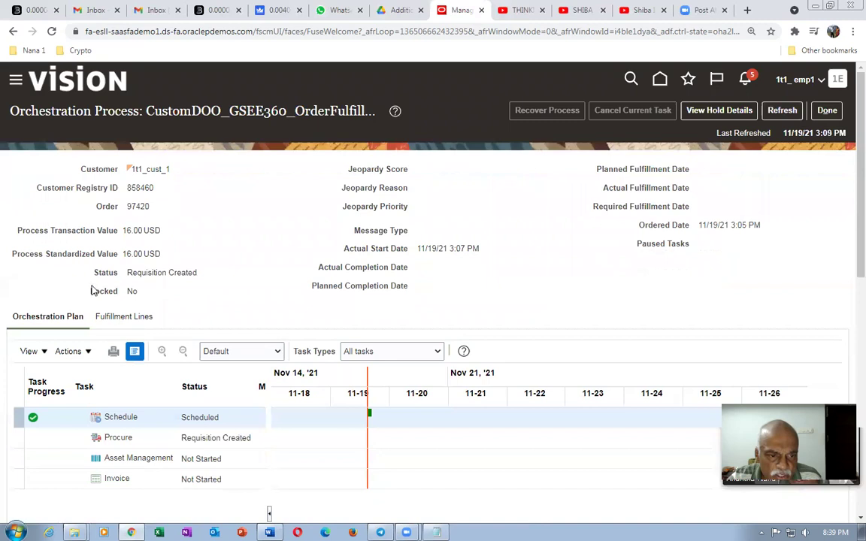
click(779, 115)
click(778, 115)
click(779, 115)
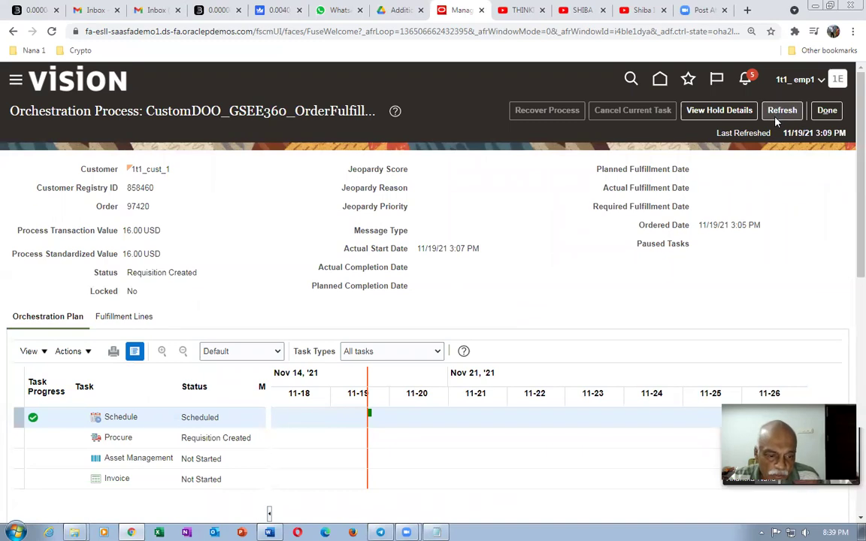
- Examine the Drop Shipment section in the supply details of fulfillment line 1-1, including its supplier and requisition
click(139, 320)
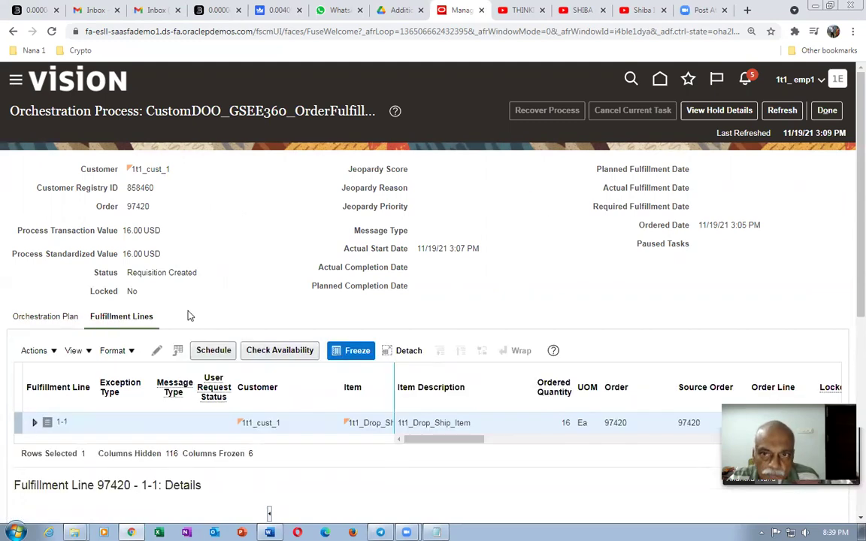
scroll(190, 315, down, 5)
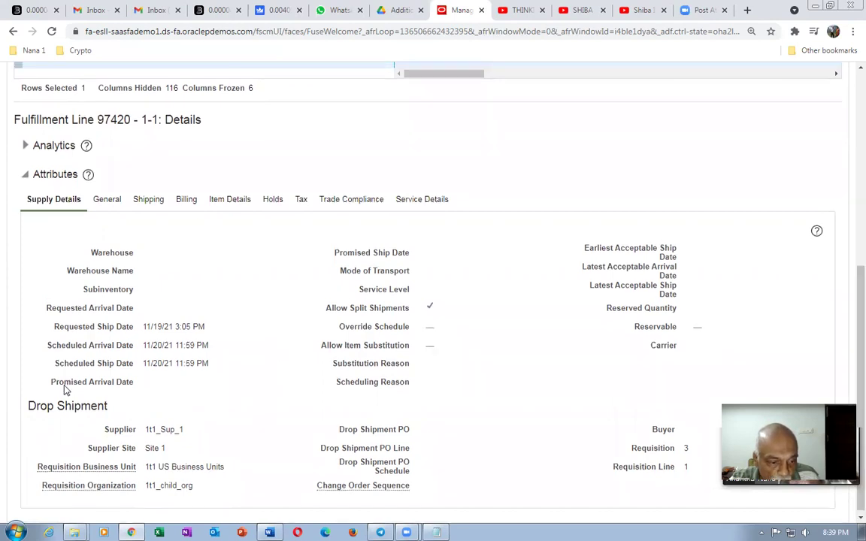
drag(35, 402, 93, 417)
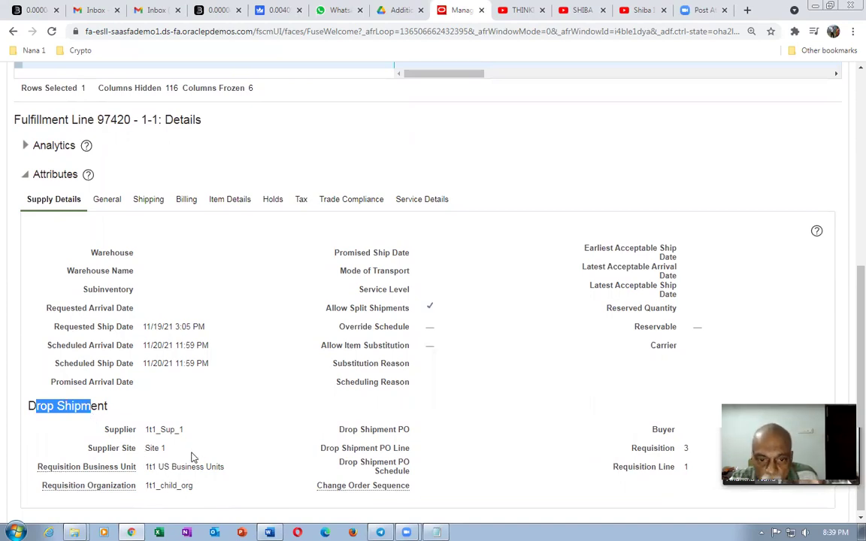
scroll(193, 454, up, 3)
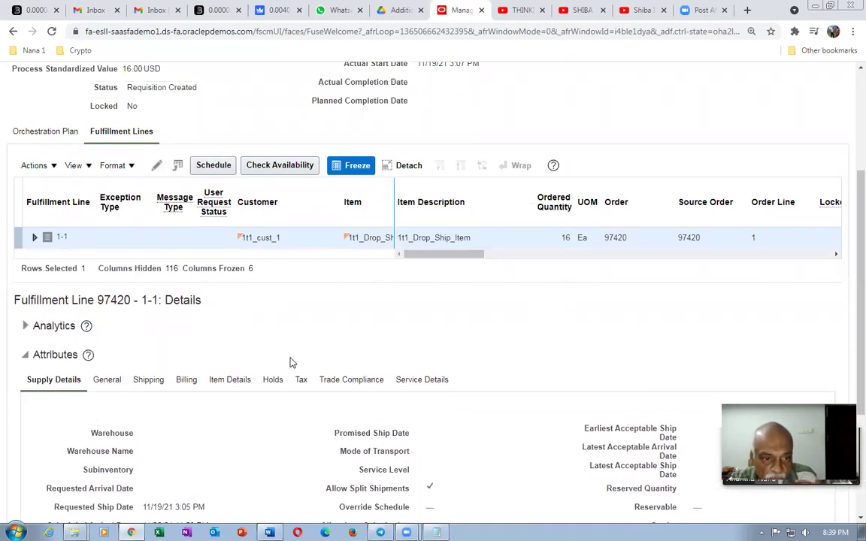
scroll(288, 363, down, 2)
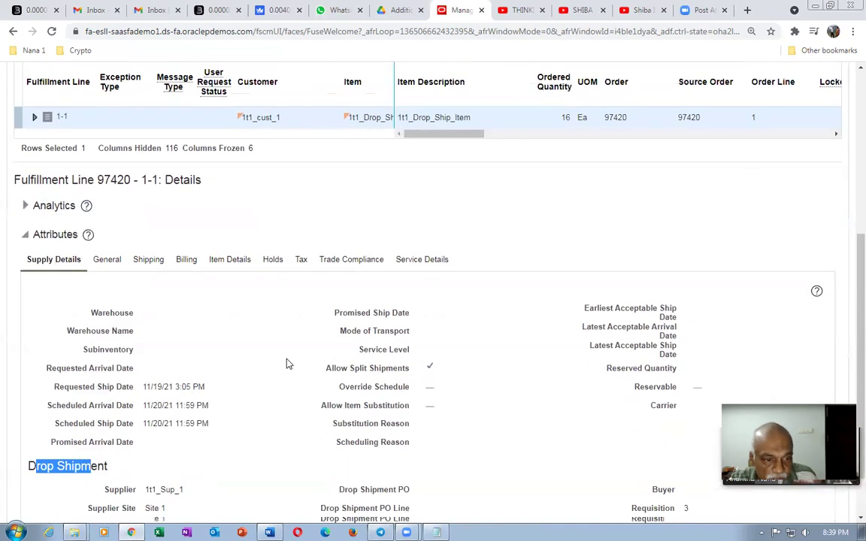
scroll(285, 364, down, 1)
click(248, 385)
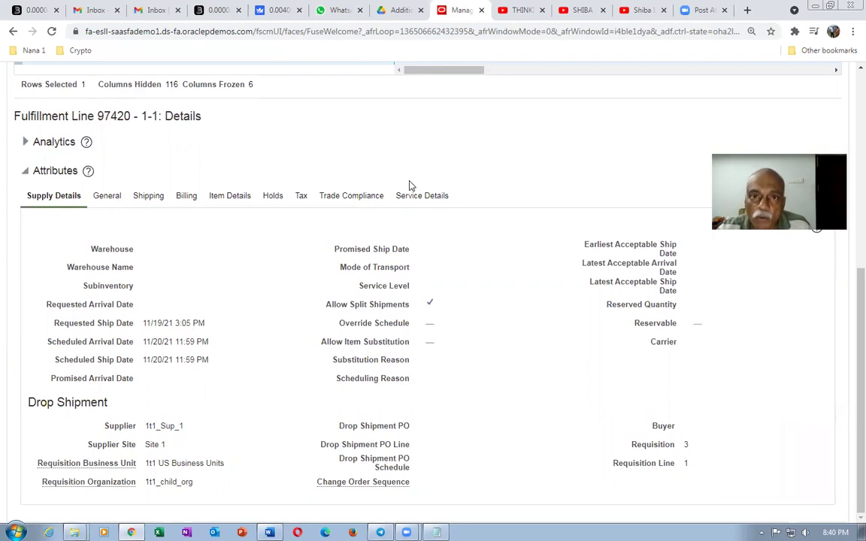
- Open the Purchase Orders work area under Procurement in a duplicate browser tab and bring up Process Requisitions
right_click(465, 12)
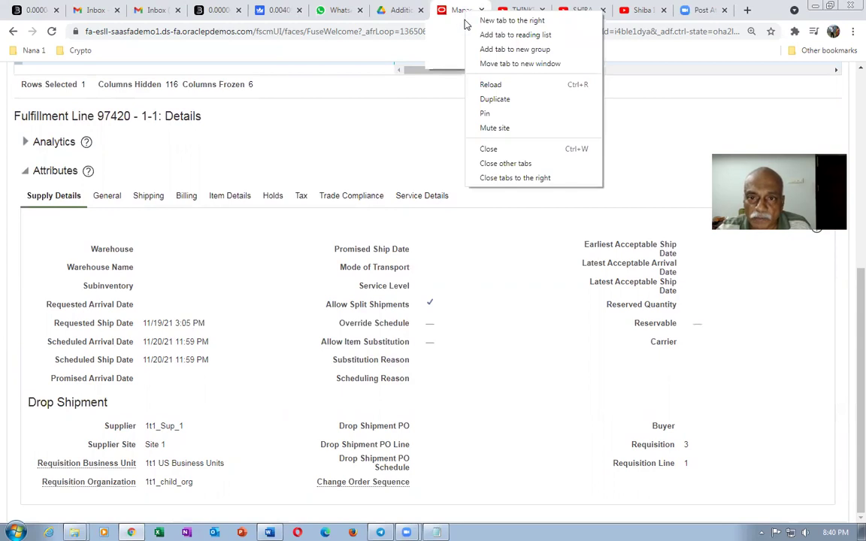
click(483, 99)
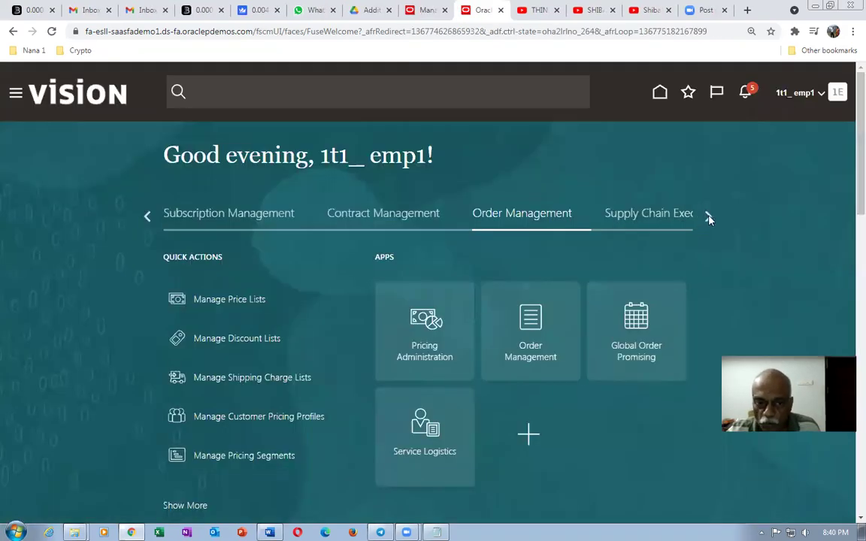
click(147, 216)
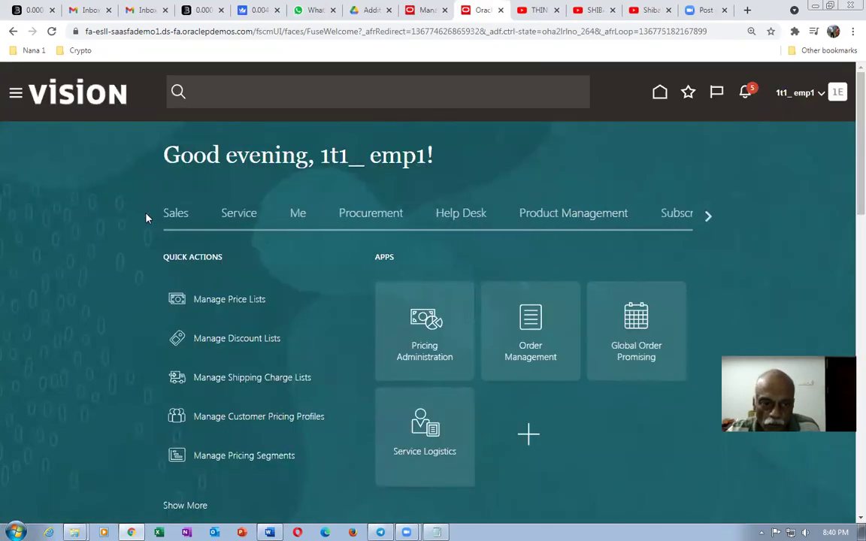
click(362, 215)
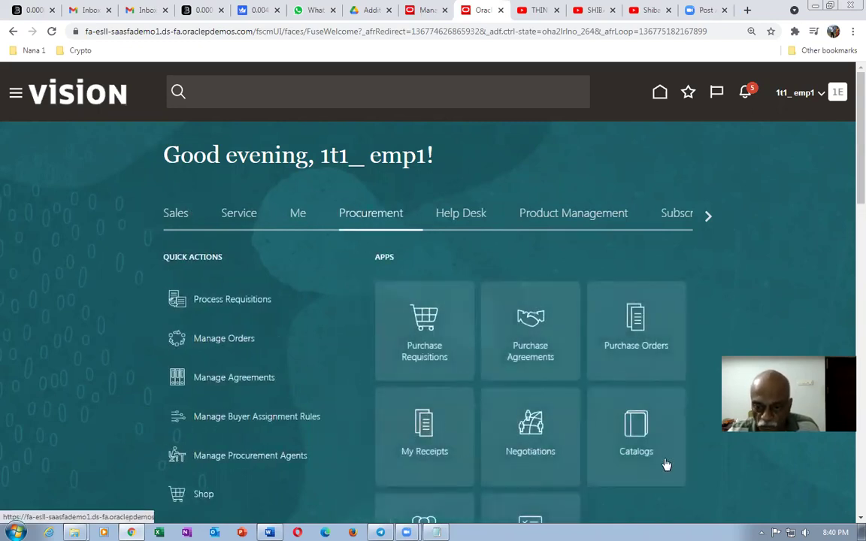
click(640, 319)
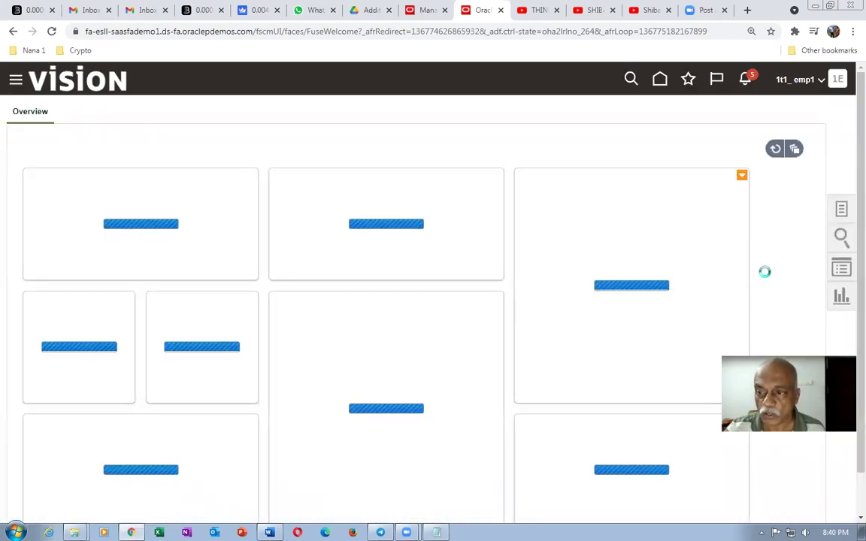
click(840, 212)
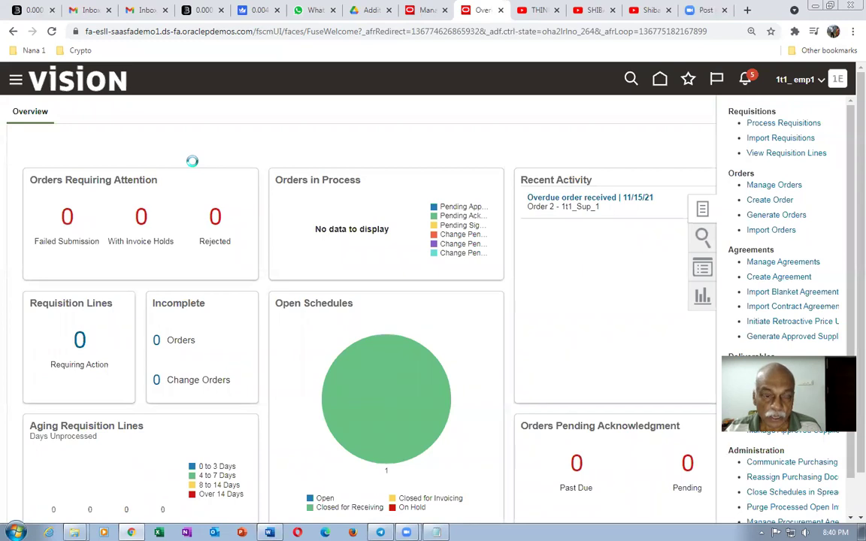
- Search the requisition lines for requisition 3 with the buyer filter cleared, checking the number against the fulfillment line
click(148, 258)
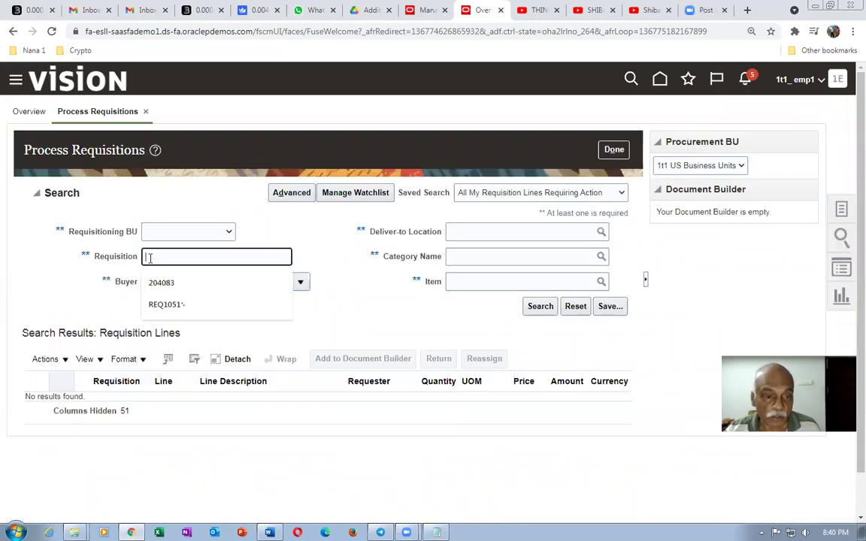
text(3)
key(Tab)
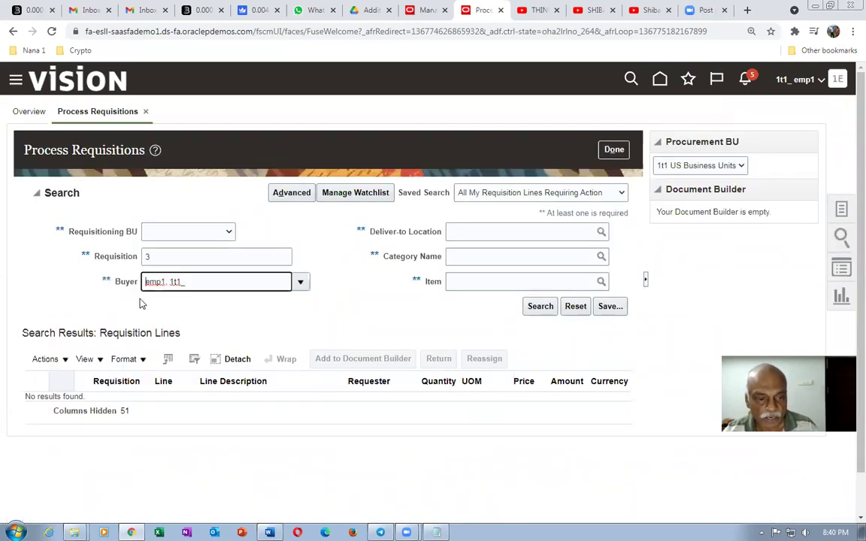
key(BackSpace)
key(BackSpace)
key(BackSpace)
key(BackSpace)
key(BackSpace)
key(BackSpace)
key(BackSpace)
key(BackSpace)
key(BackSpace)
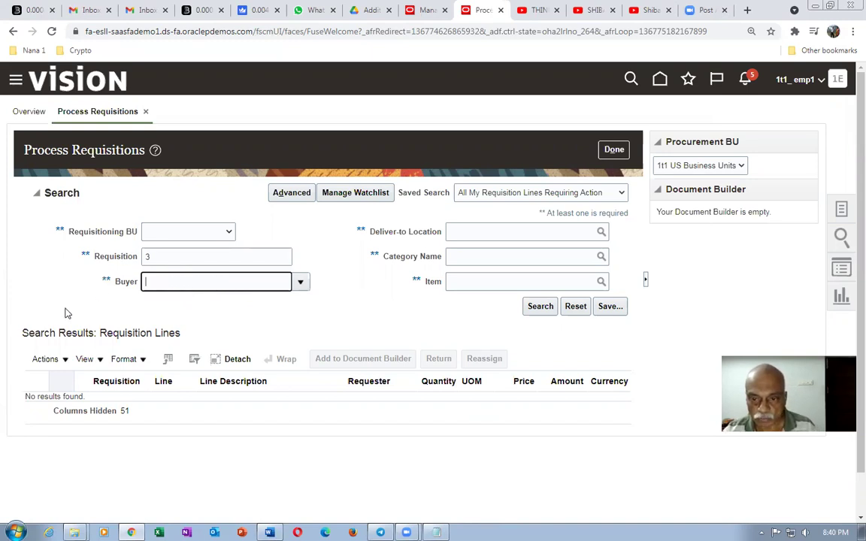
click(425, 11)
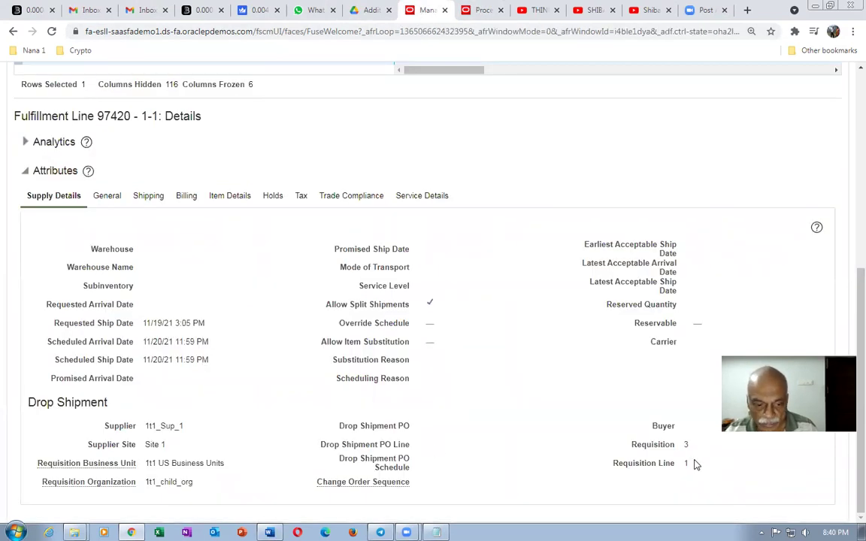
click(481, 9)
click(541, 307)
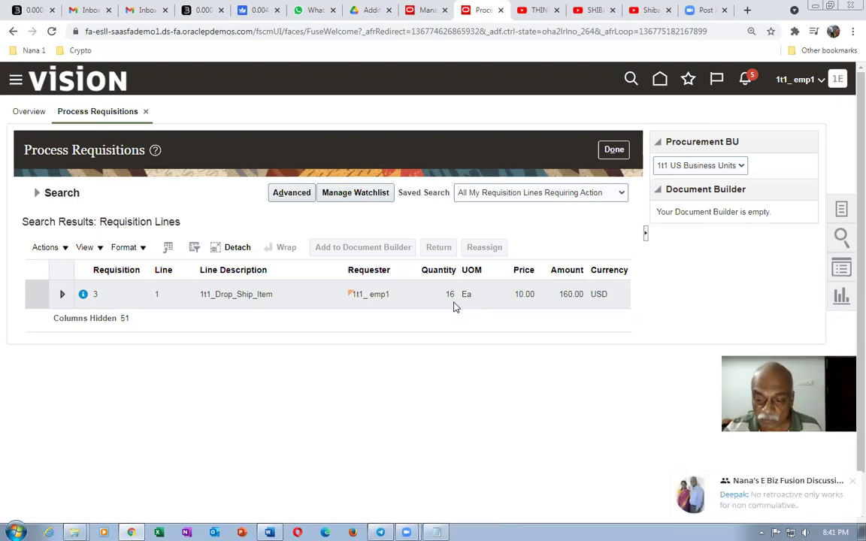
- Read the requisition line's information note and add the line to the Document Builder as a New Order for 1t1_Sup_1, Site 1, in USD
click(84, 296)
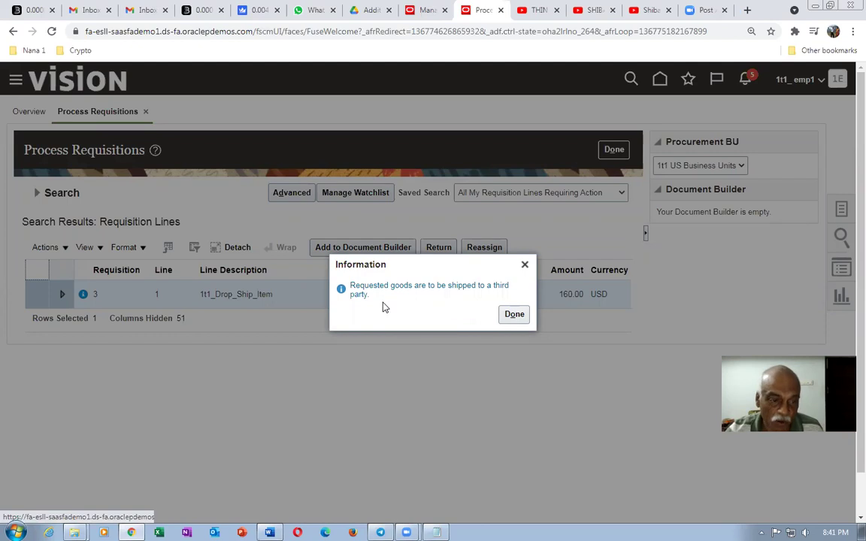
click(514, 316)
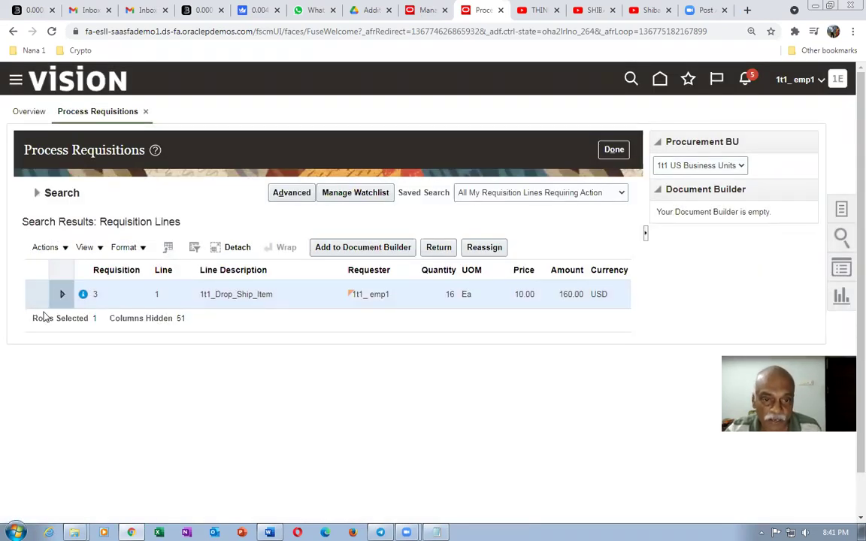
click(380, 247)
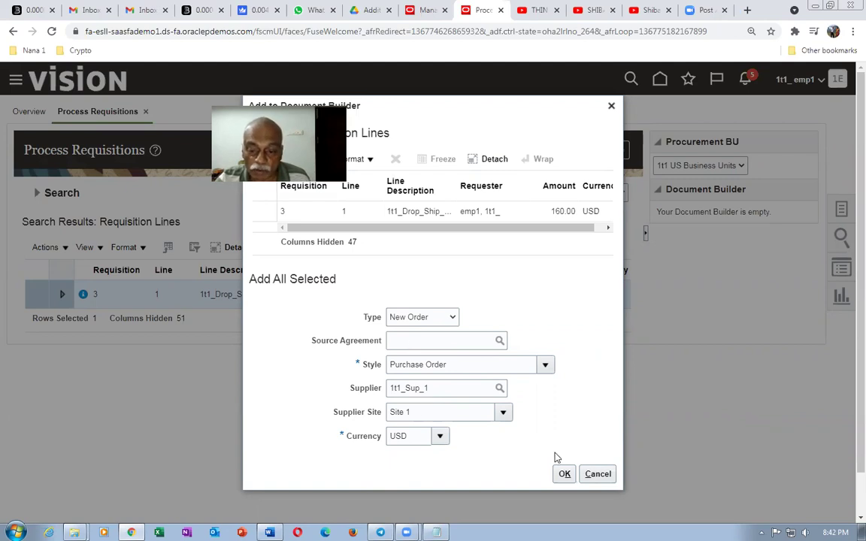
click(565, 475)
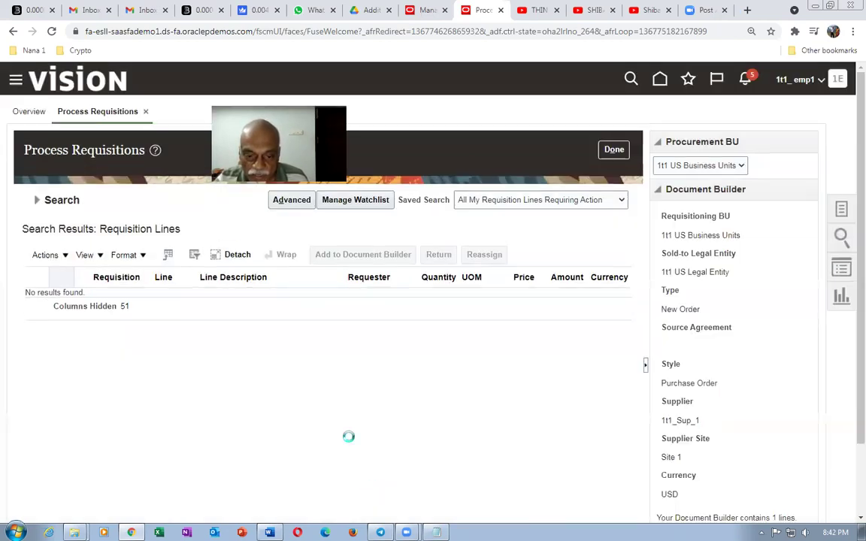
- Create the purchase order from the 1t1_Drop_Ship_Item line in the Document Builder
scroll(848, 363, down, 2)
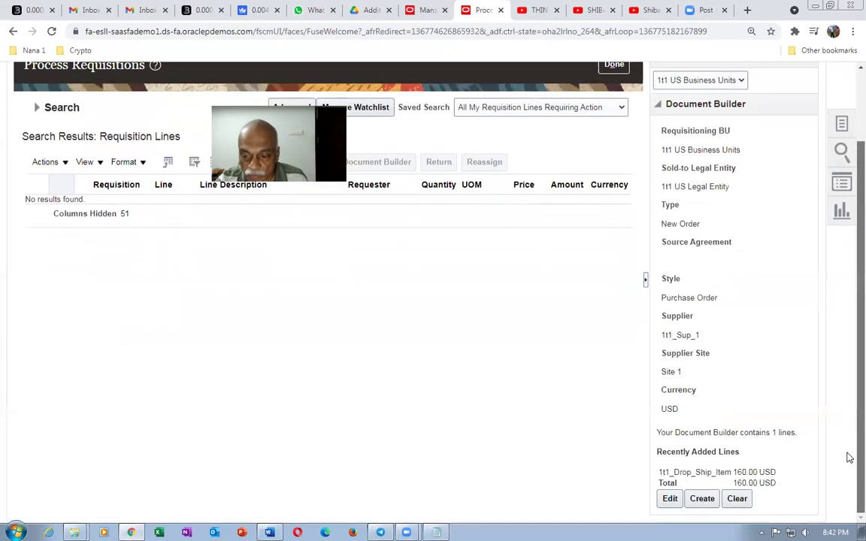
click(702, 499)
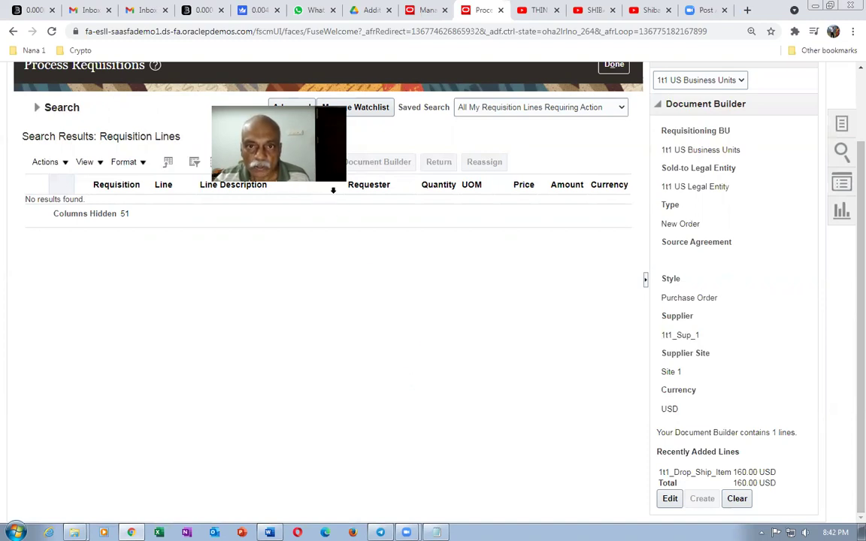
- Duplicate the fulfillment line's browser tab, go to Setup and Maintenance there, and bring up its task search
click(434, 15)
right_click(433, 11)
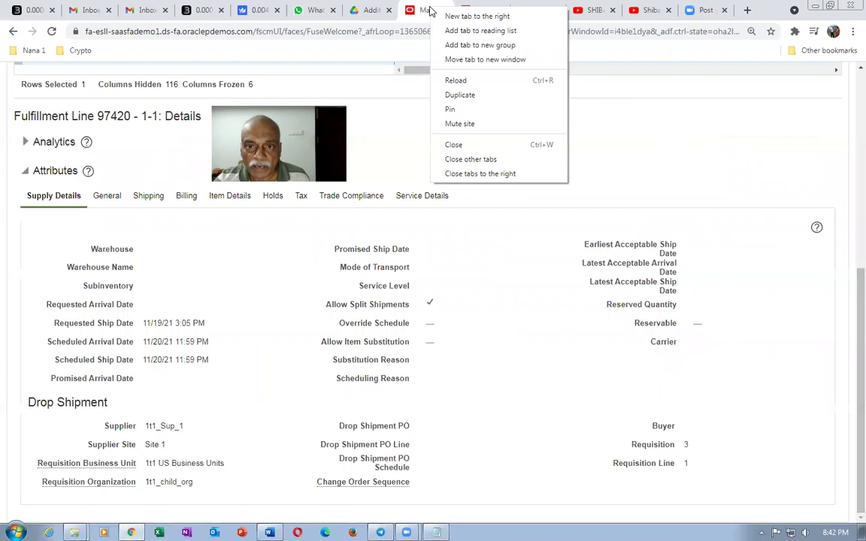
click(443, 96)
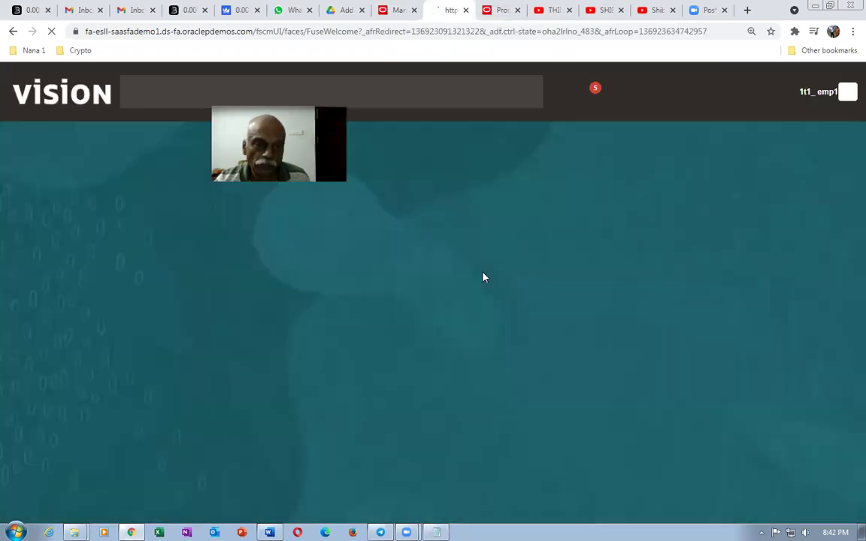
click(839, 94)
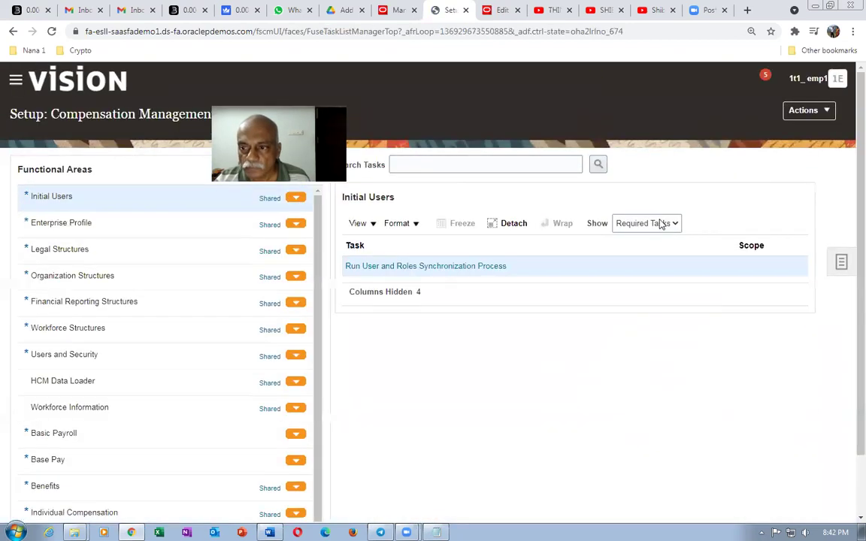
click(842, 264)
click(755, 302)
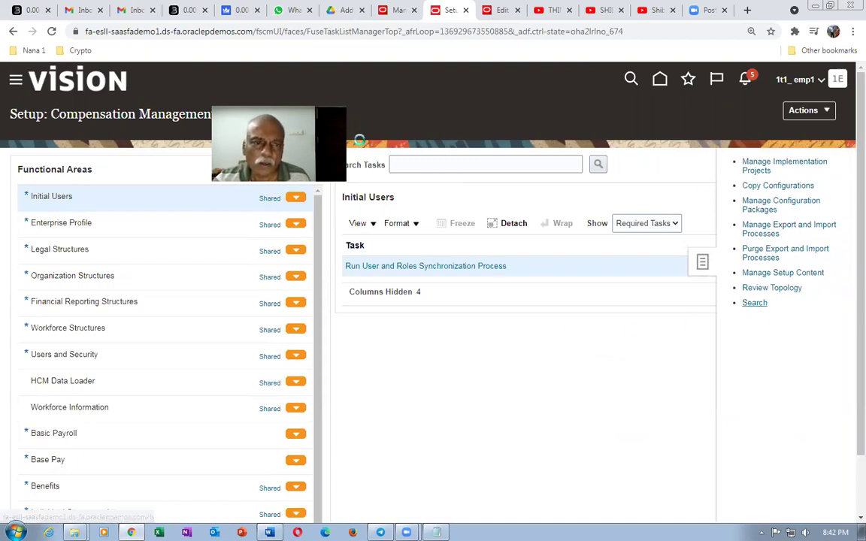
- Search the setup tasks for man%doc%app% and open Manage Purchasing Document Approvals
text(man%doc%app%)
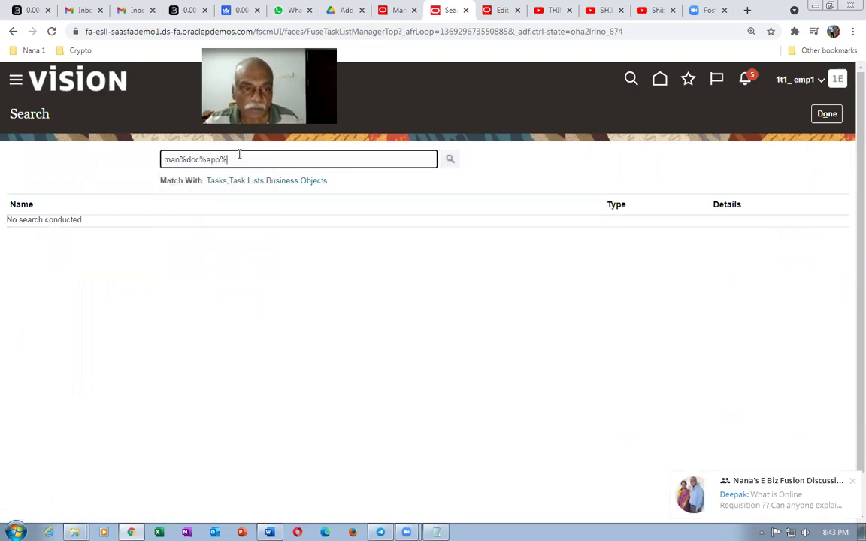
key(Return)
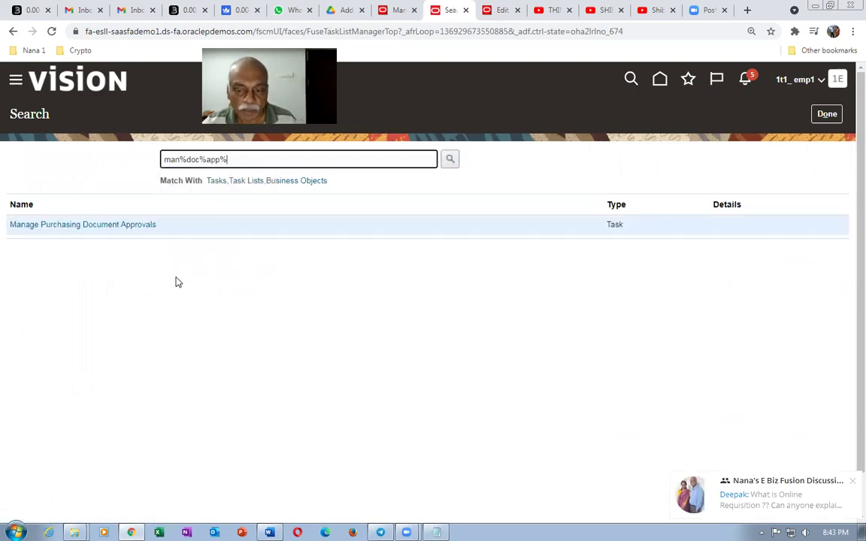
click(25, 225)
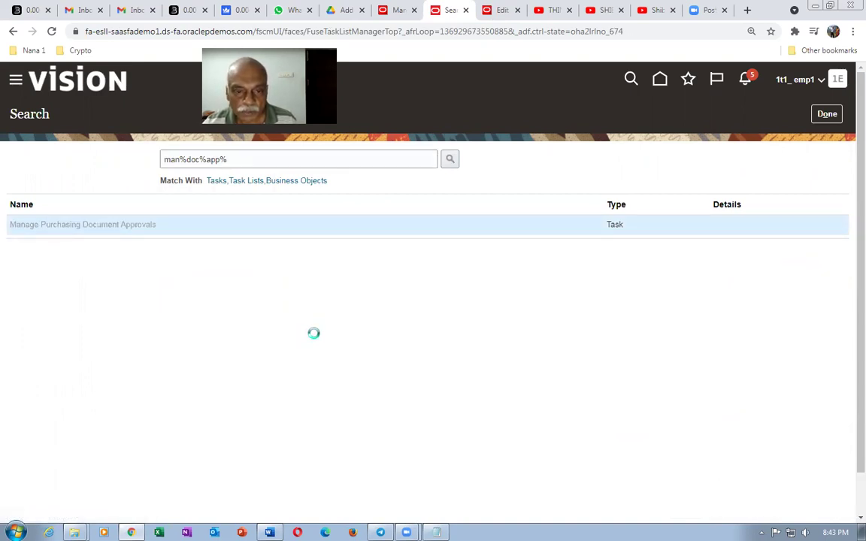
- Examine the Postapproval Serial participant's approval rule, including its conditions and action, and exit without saving
click(427, 408)
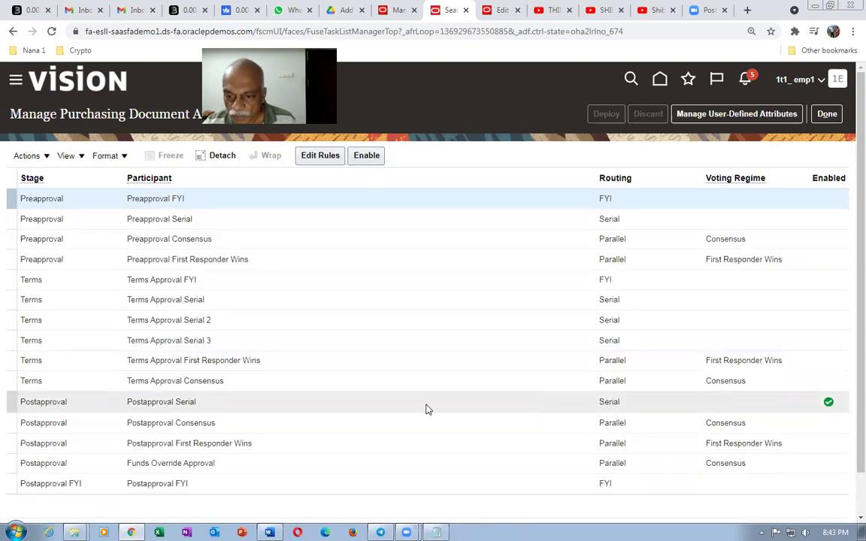
click(323, 157)
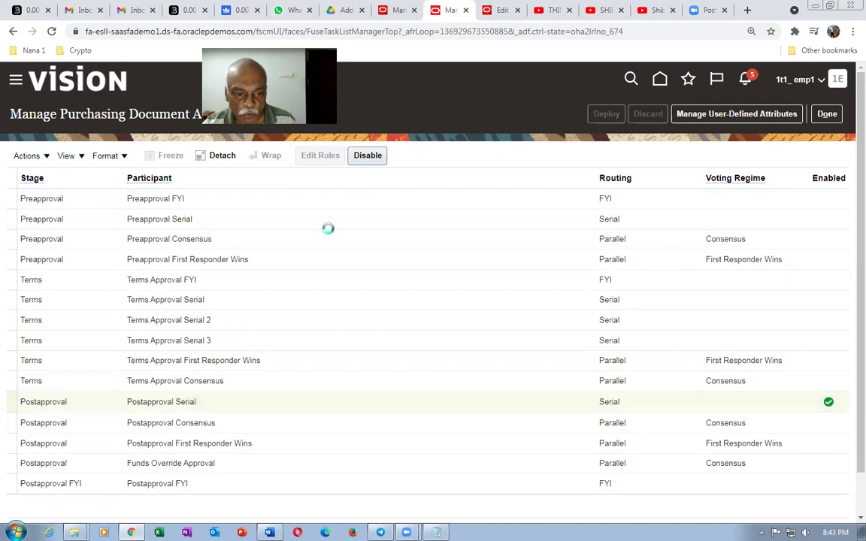
scroll(341, 332, down, 1)
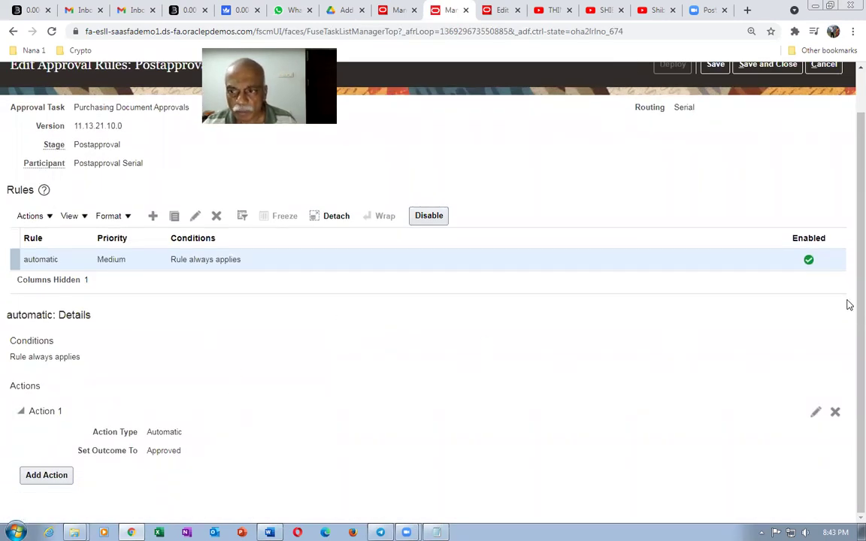
scroll(846, 304, up, 1)
click(824, 111)
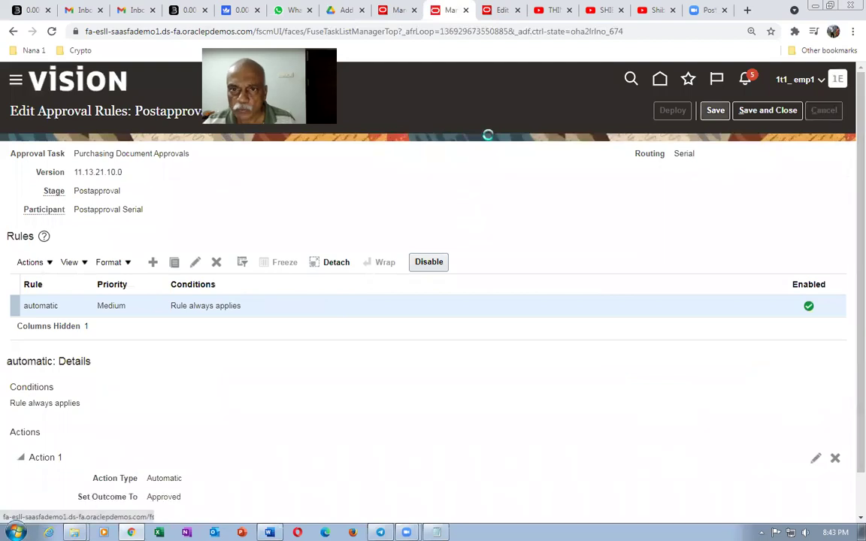
- Return to the new purchase order, dismiss its creation message, and examine its header, lines and schedule location
click(500, 10)
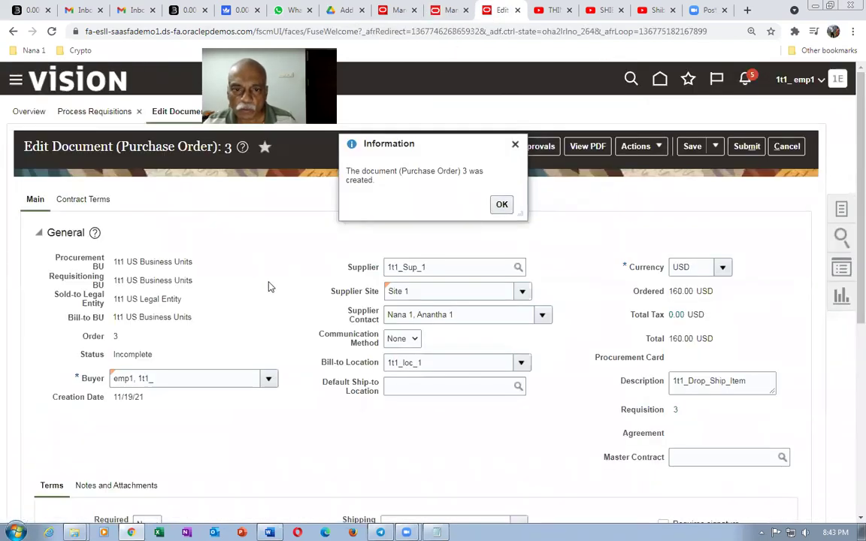
click(500, 204)
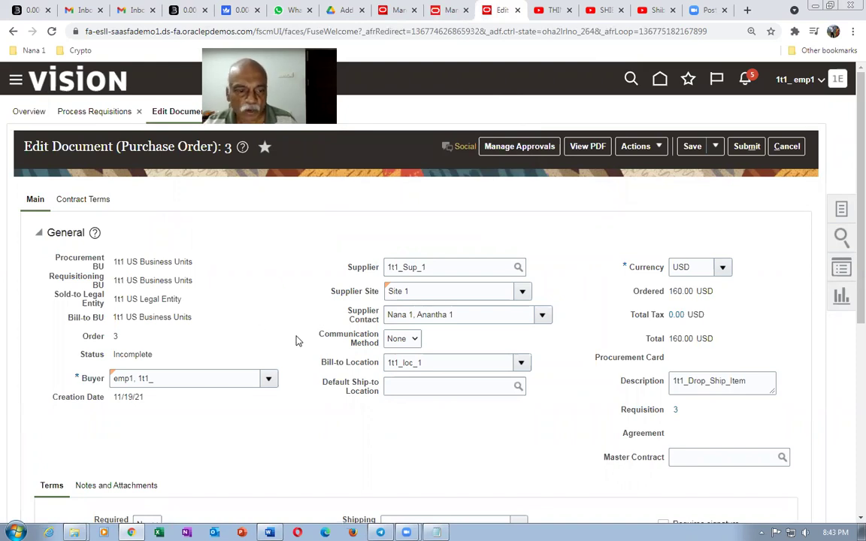
scroll(295, 341, down, 5)
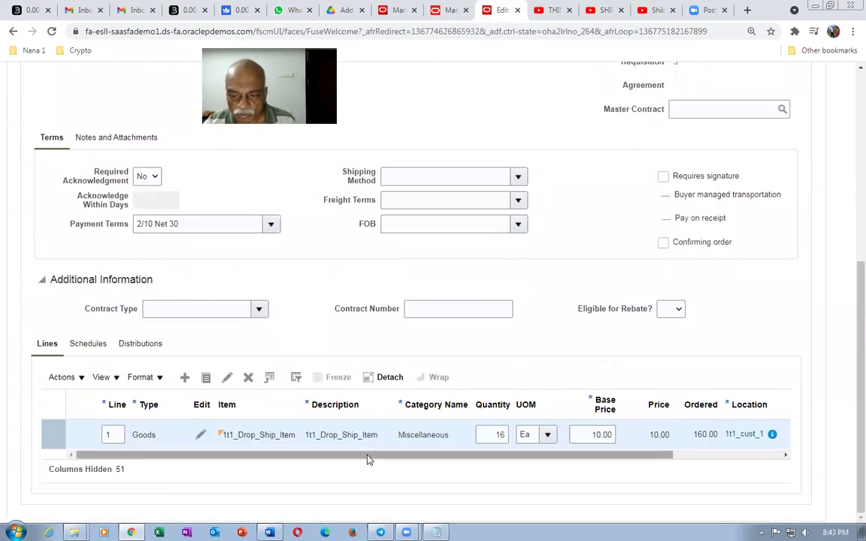
click(87, 343)
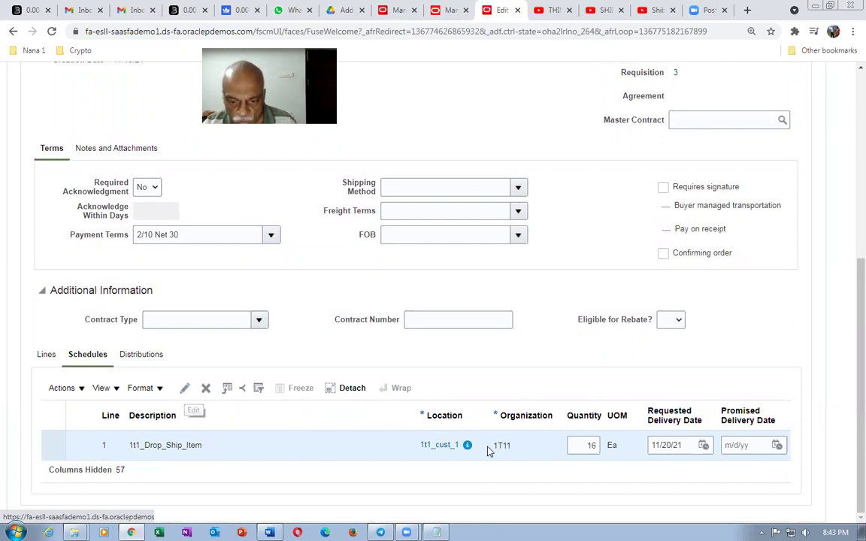
mouse_move(465, 448)
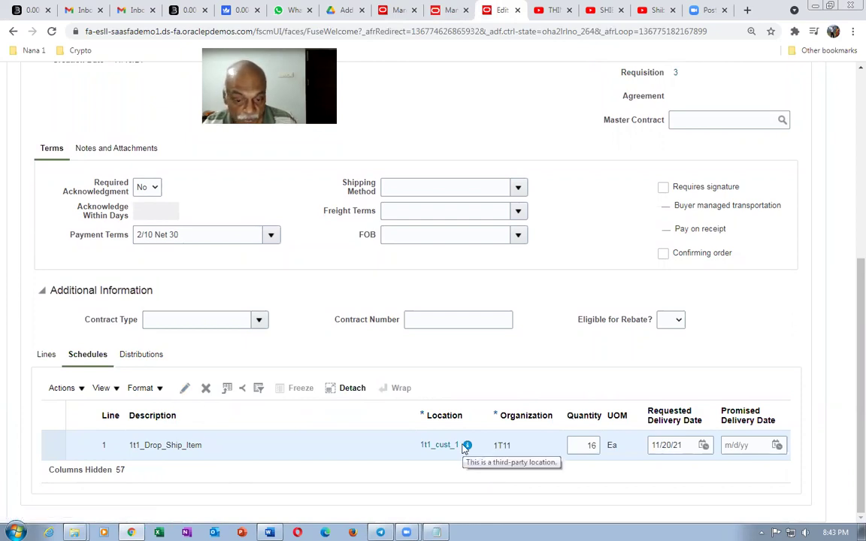
scroll(524, 419, up, 3)
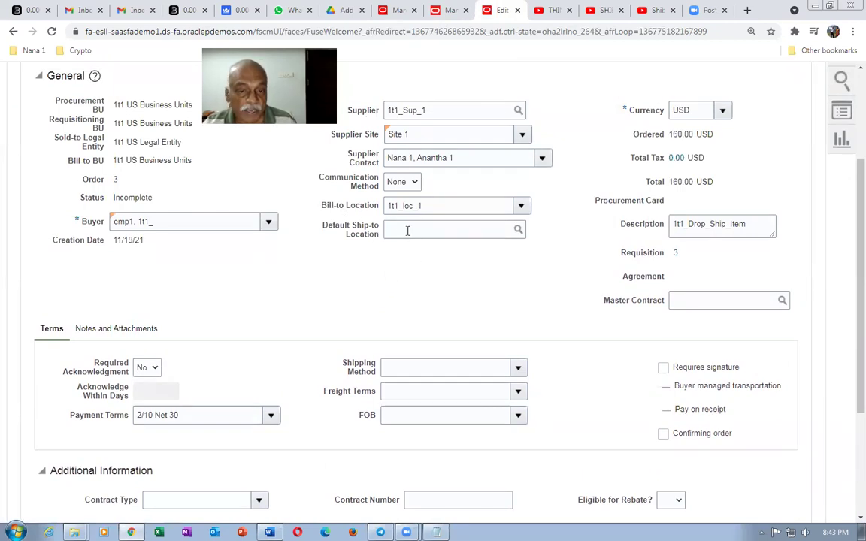
scroll(380, 314, down, 3)
- Review the Drop Ship Process diagram in Word and return to view the ship-to details of the schedule's location 1t1_cust_1
key(alt+Tab)
key(alt+Tab)
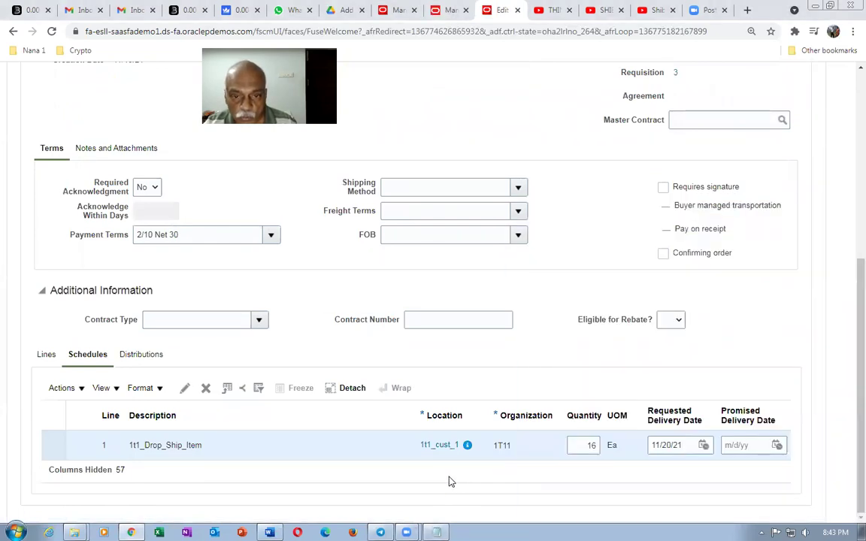
key(alt+Tab)
key(alt+Tab)
key(alt+Tab)
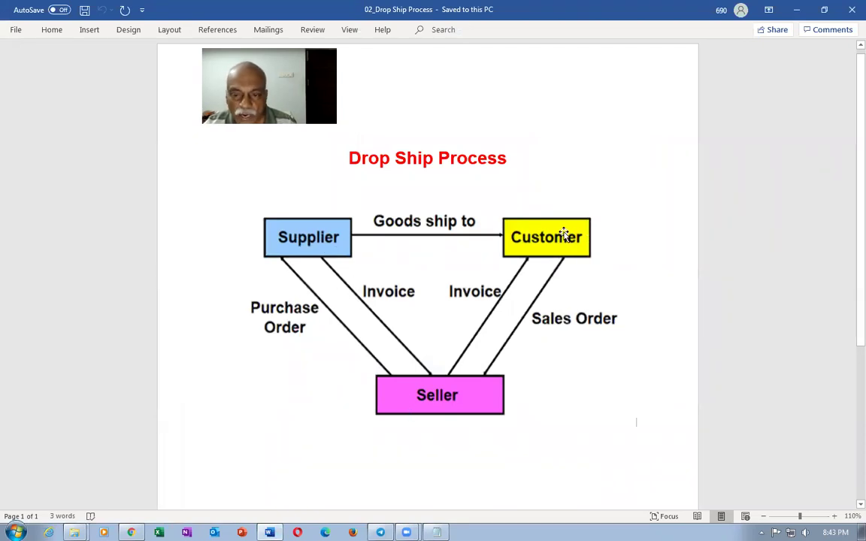
key(alt+Tab)
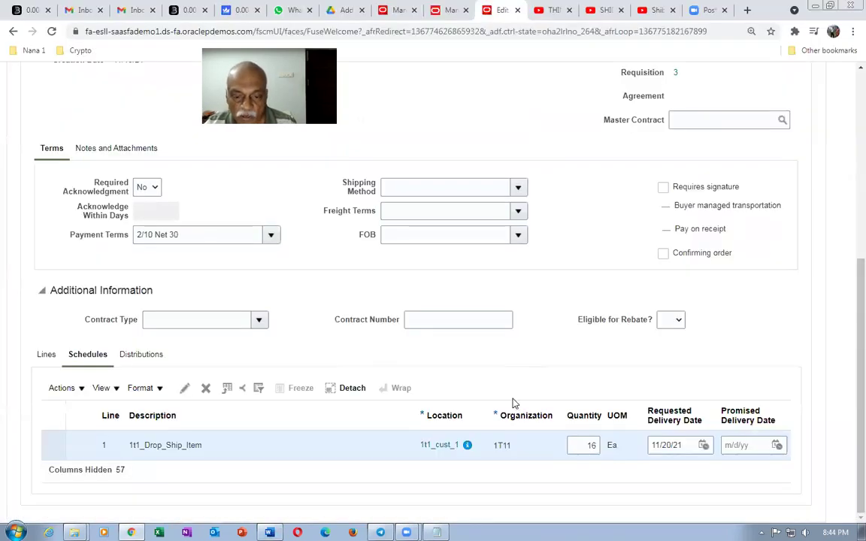
click(438, 446)
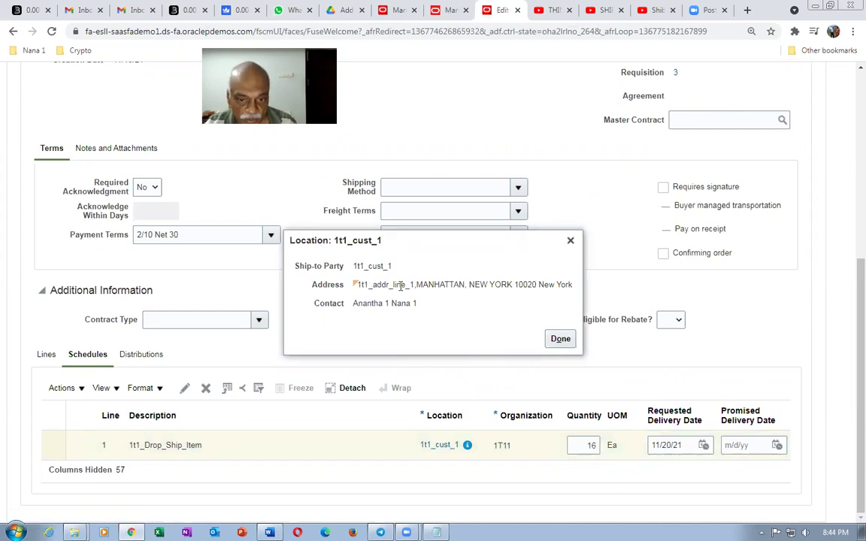
click(560, 338)
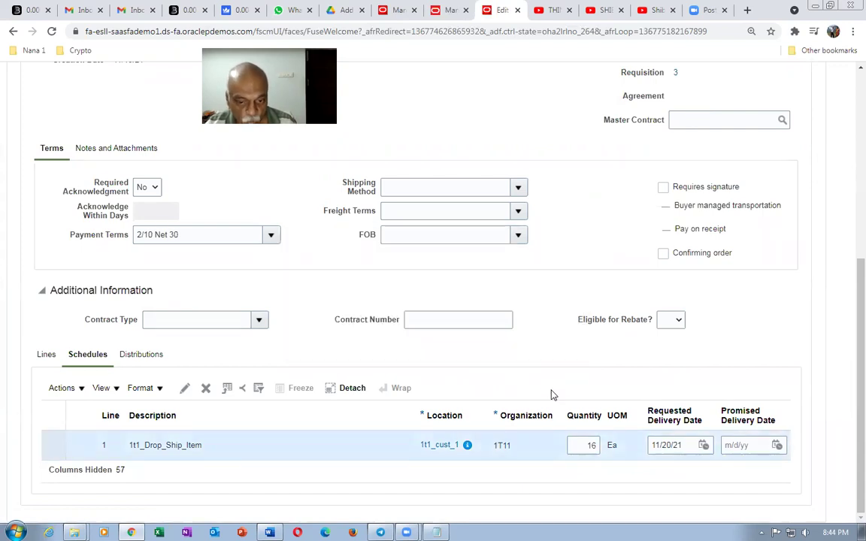
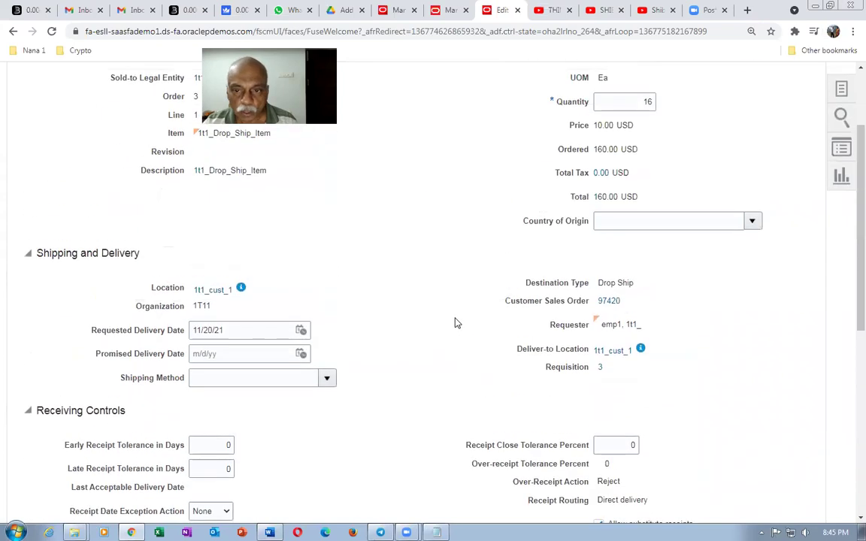
- Leave the schedule details, submit the purchase order for approval, and dismiss the confirmation
click(787, 148)
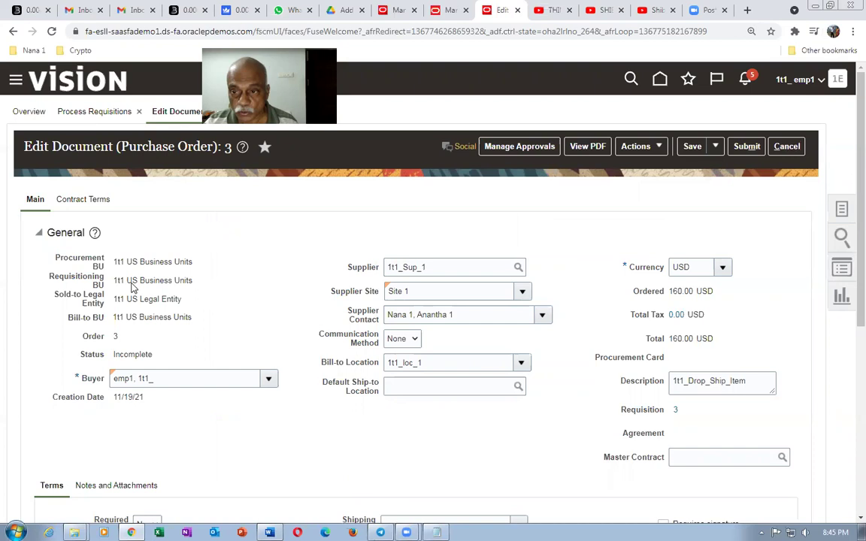
click(752, 146)
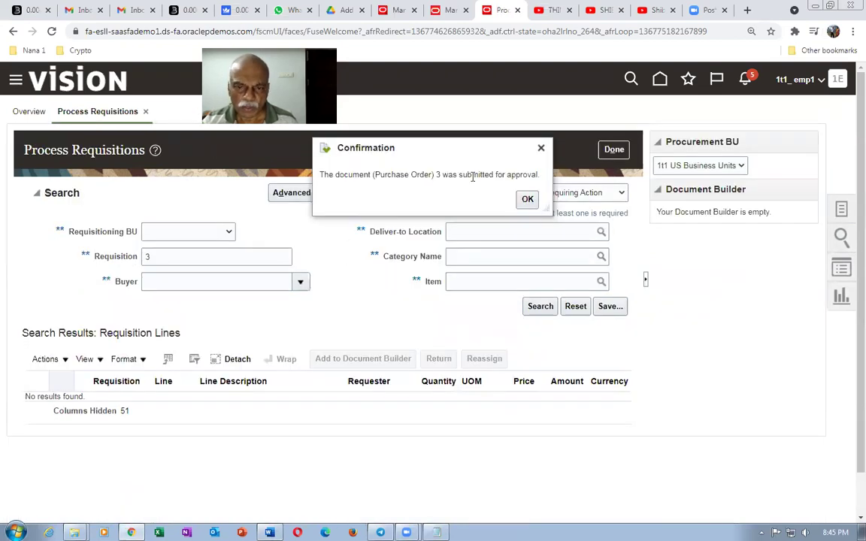
click(529, 200)
- Go back to the fulfillment line's supply details and check its Drop Shipment section
click(453, 12)
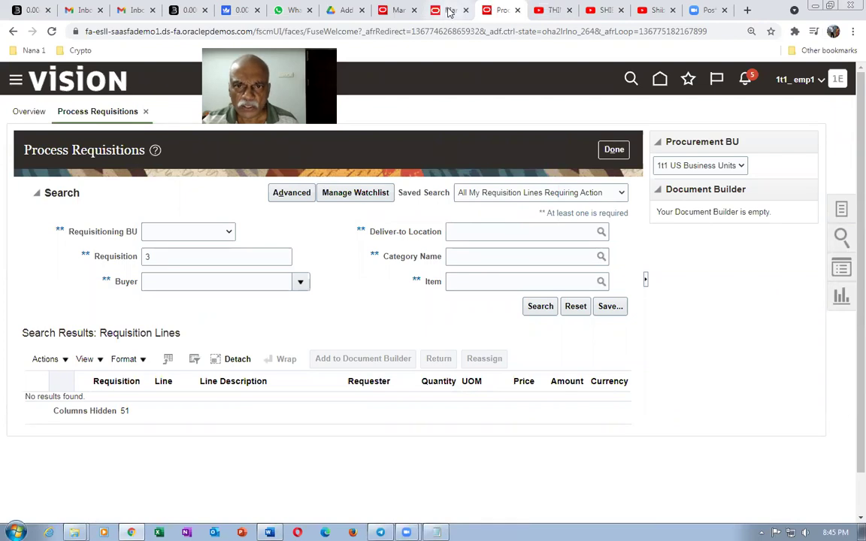
click(399, 12)
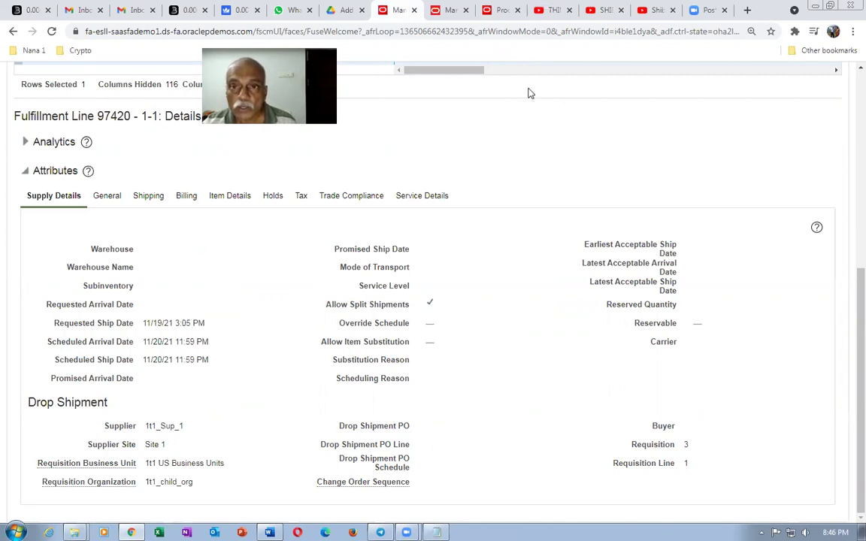
- Search Manage Orders for the submitted purchase order by its order number and rerun the search to refresh its status
click(506, 13)
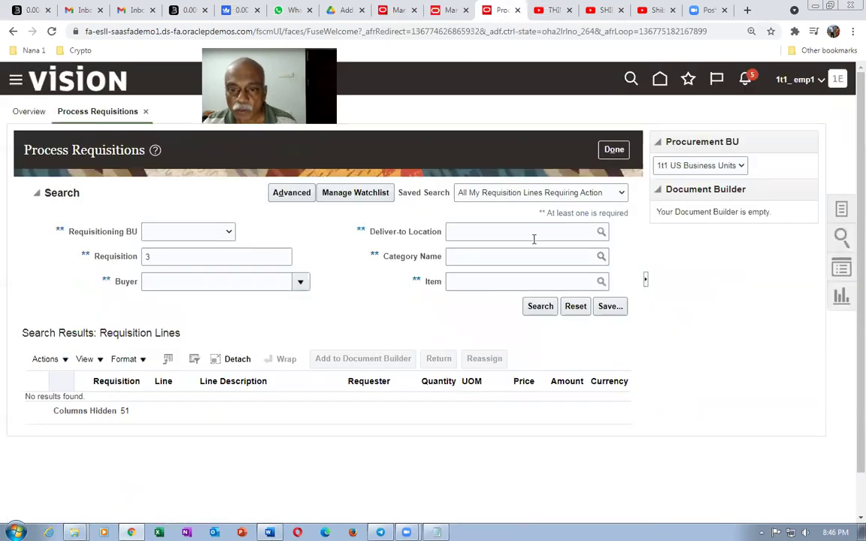
click(842, 213)
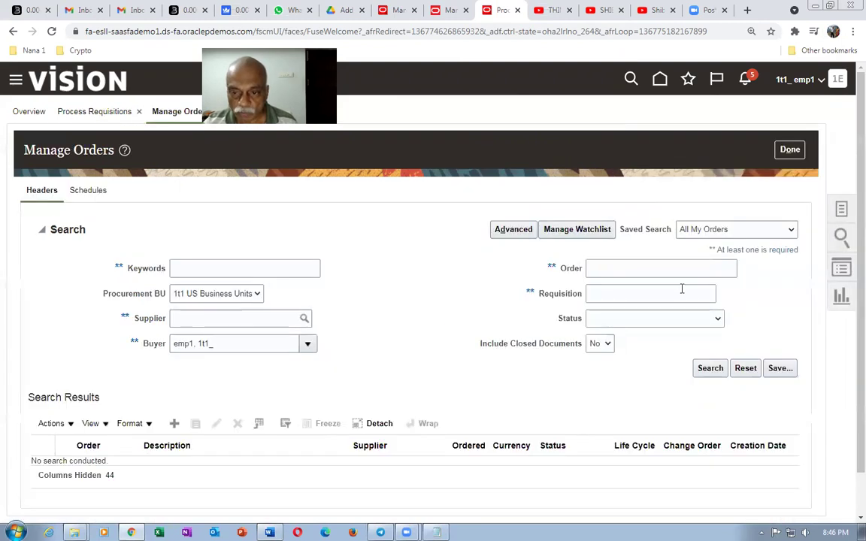
click(647, 272)
text(3)
click(655, 302)
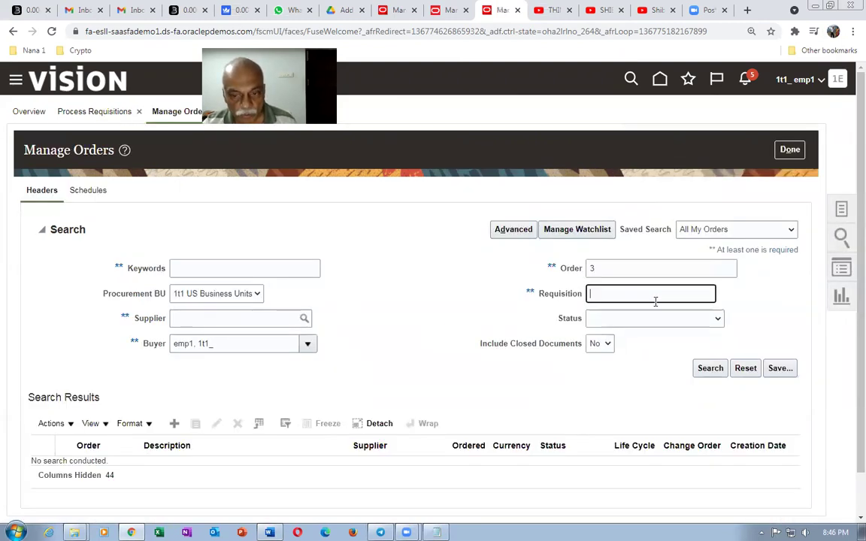
click(713, 370)
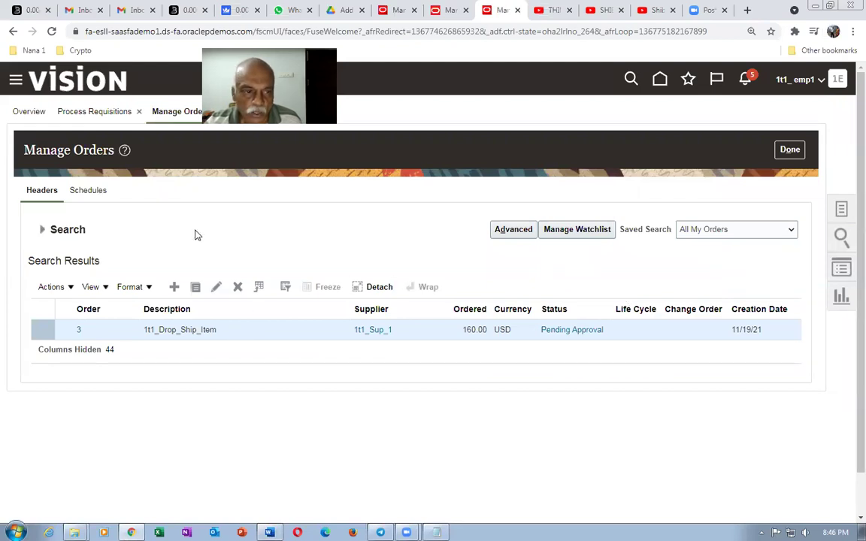
click(43, 229)
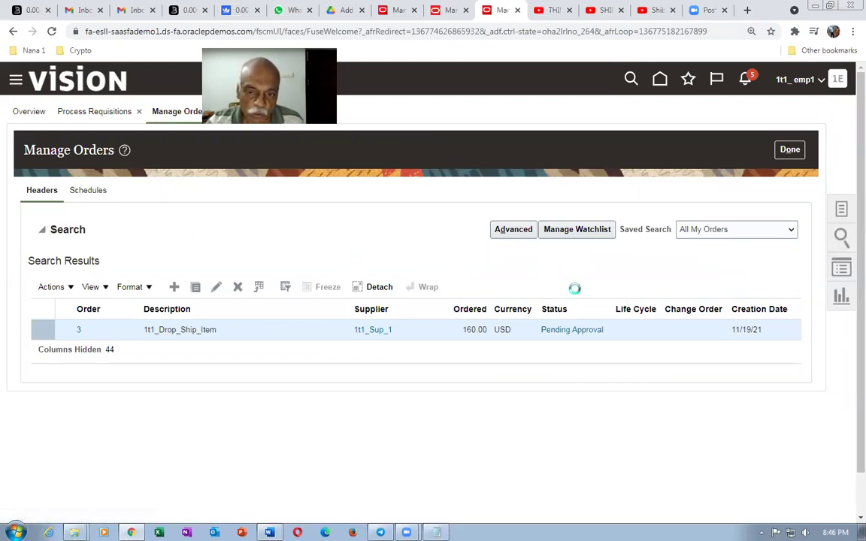
click(714, 369)
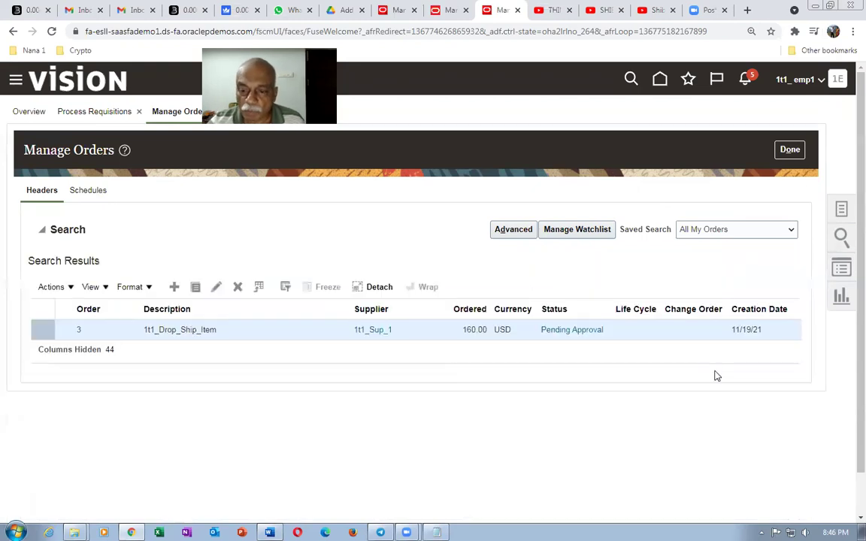
click(130, 33)
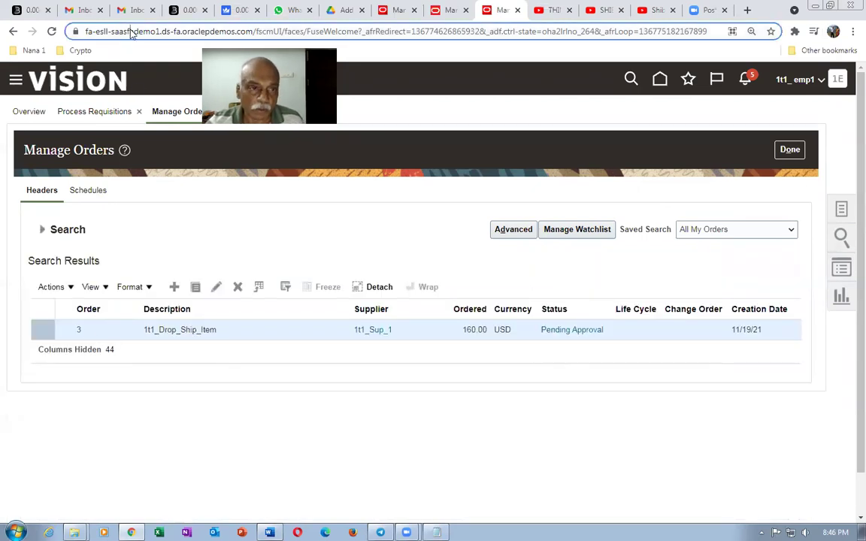
click(137, 89)
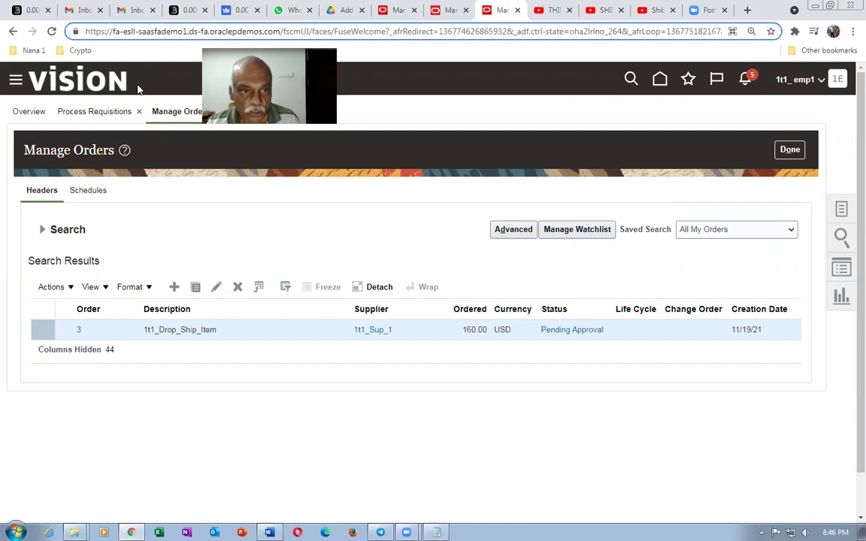
key(shift+Right)
key(shift+Right)
key(shift+Right)
key(shift+Right)
key(shift+Right)
key(shift+Right)
key(shift+Right)
key(shift+Right)
key(shift+Right)
key(shift+Right)
key(shift+Right)
key(shift+Right)
key(shift+Right)
key(shift+Right)
key(shift+Right)
key(shift+Right)
key(shift+Right)
key(shift+Right)
key(shift+Right)
key(shift+Right)
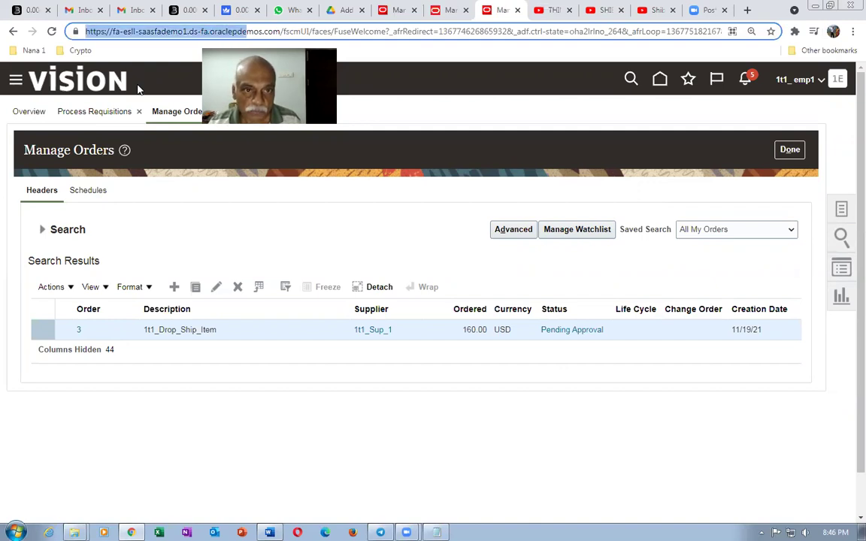
key(shift+Right)
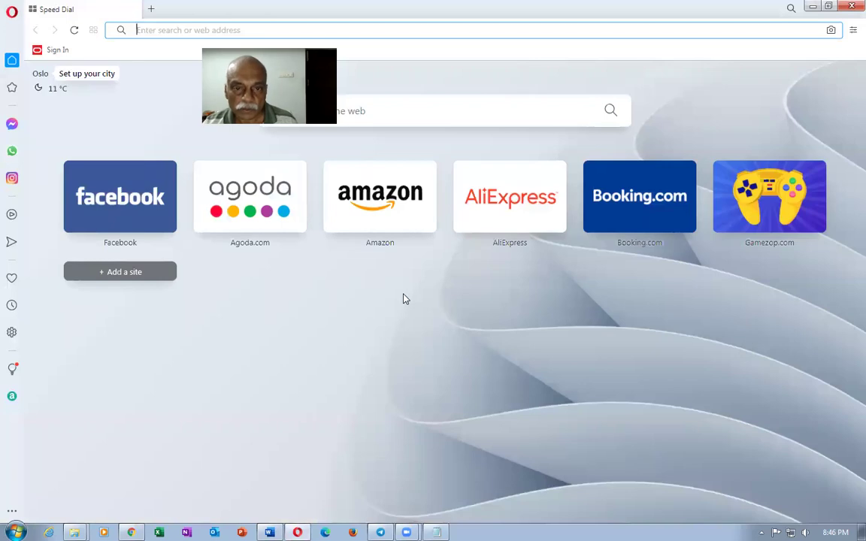
text(https://fa-esll-saasfademo1.ds-fa.oraclepdemos.com/)
key(Return)
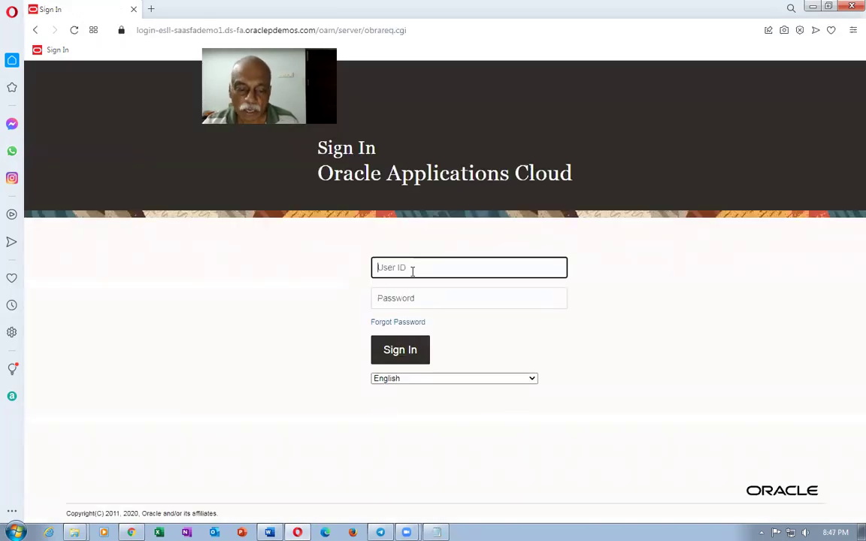
- Sign in to Oracle Applications Cloud with the supplier's user ID and account password, and open the Supplier Portal
click(412, 272)
text(a1)
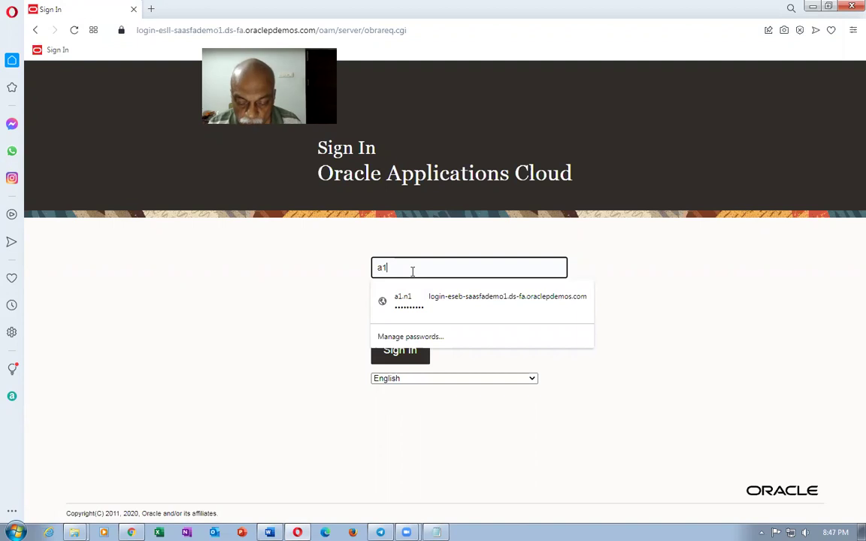
text(.n1)
key(Tab)
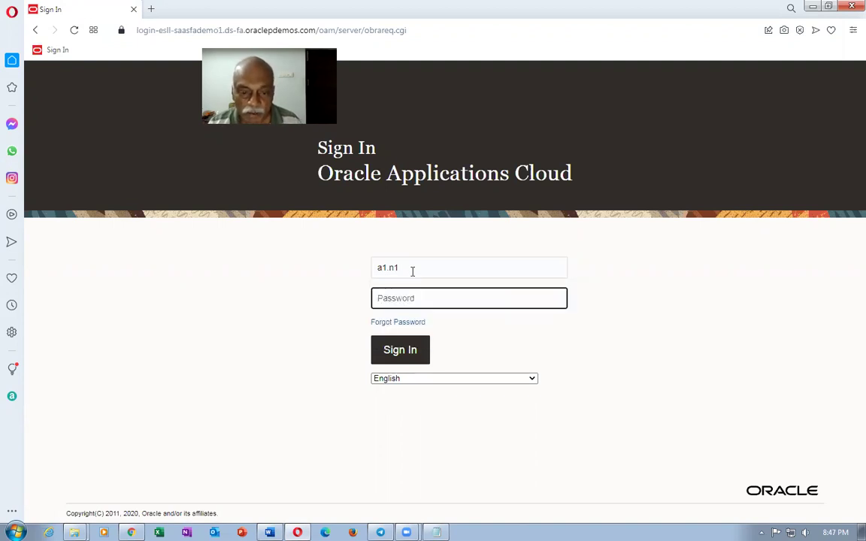
text(•••••••)
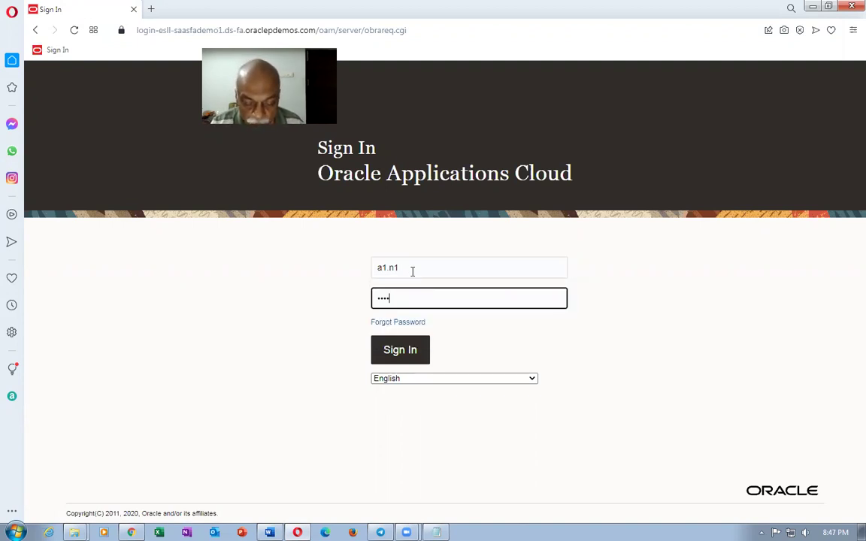
text(•••)
click(401, 350)
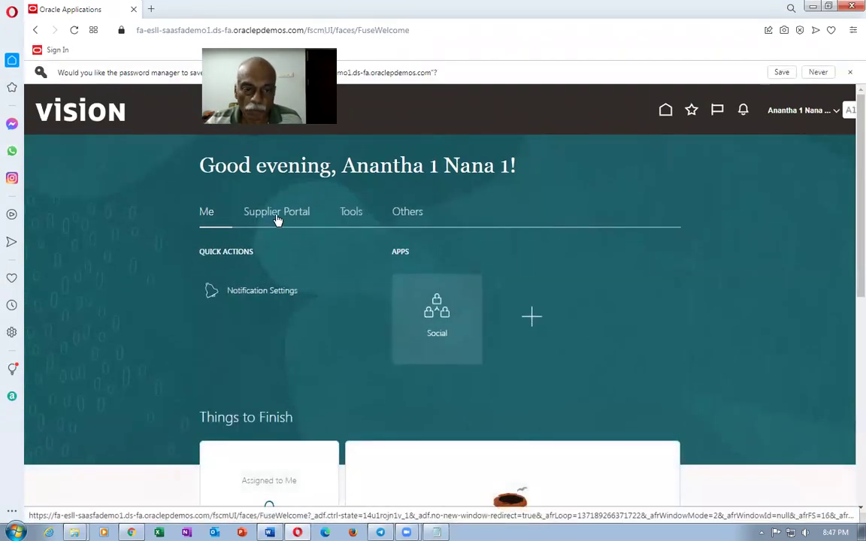
click(278, 221)
click(231, 342)
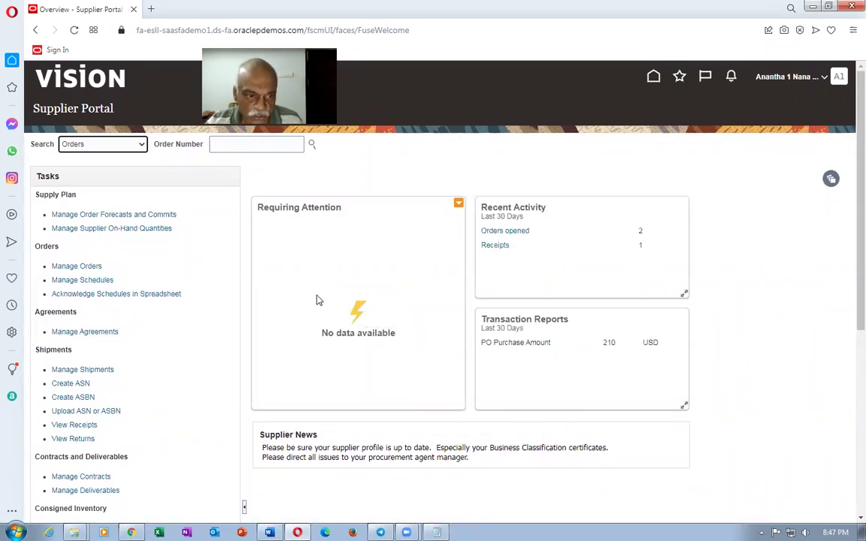
- Return to Manage Orders in Chrome and rerun the search to check the purchase order's approval status
key(alt+Tab)
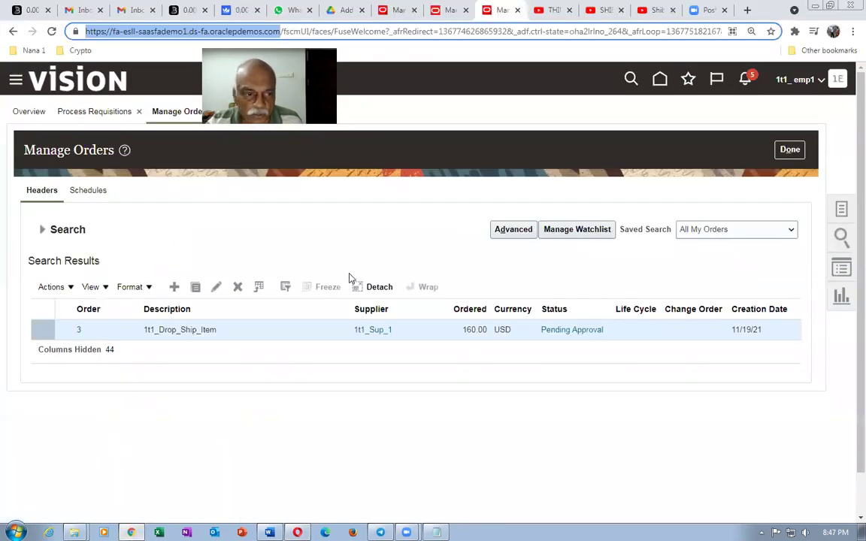
click(45, 229)
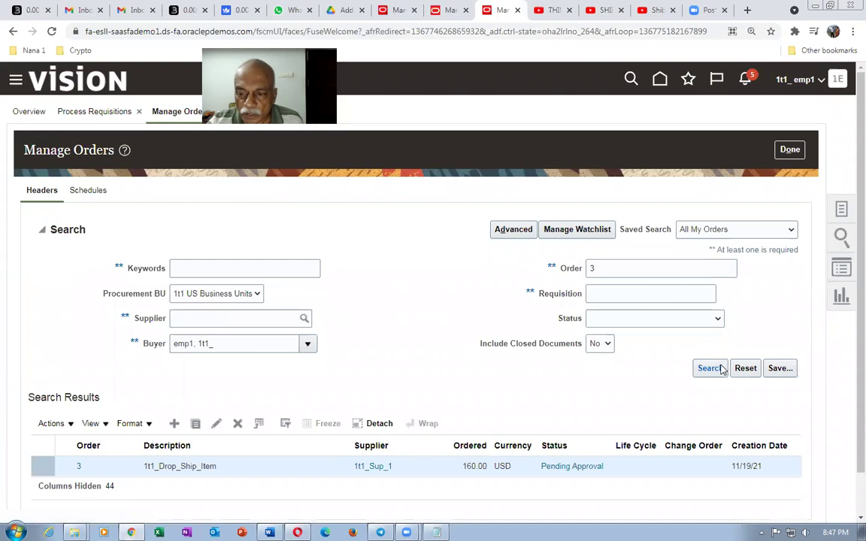
click(720, 369)
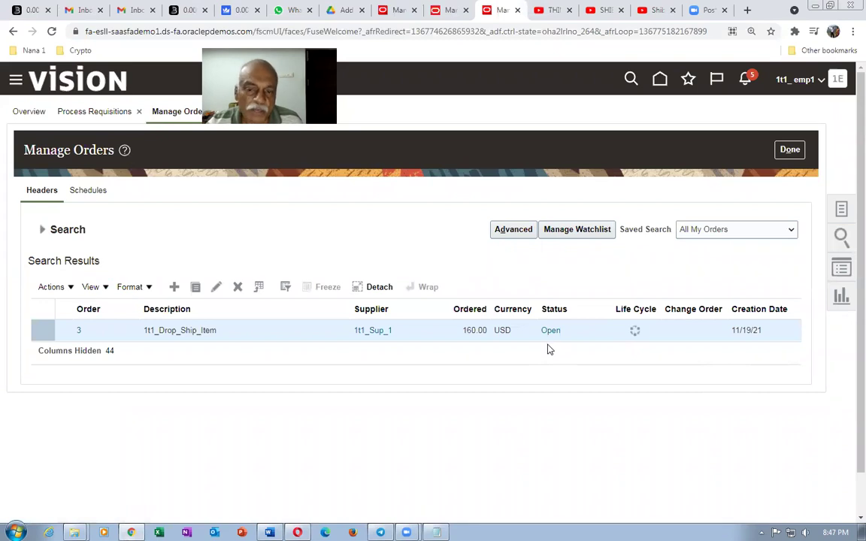
- Refresh the sales order's orchestration process and check its status and the fulfillment line's Drop Shipment purchase order details
click(393, 10)
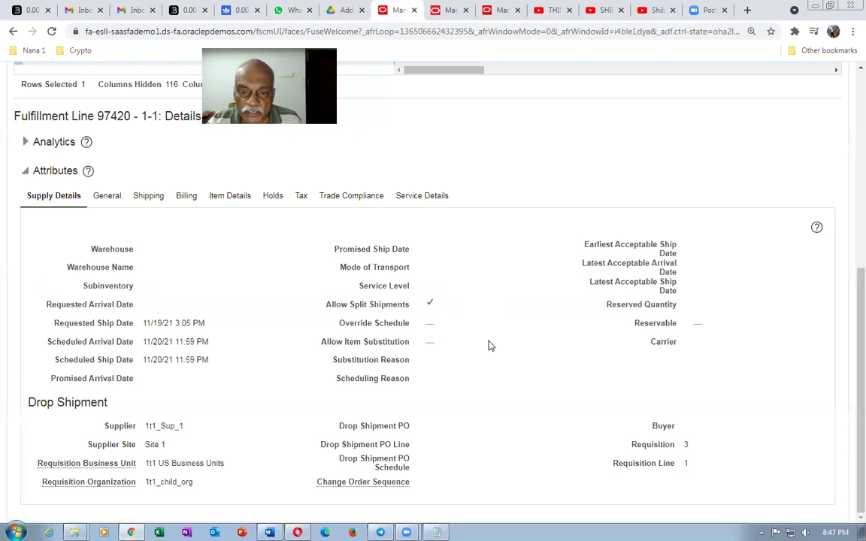
scroll(492, 346, up, 5)
click(782, 113)
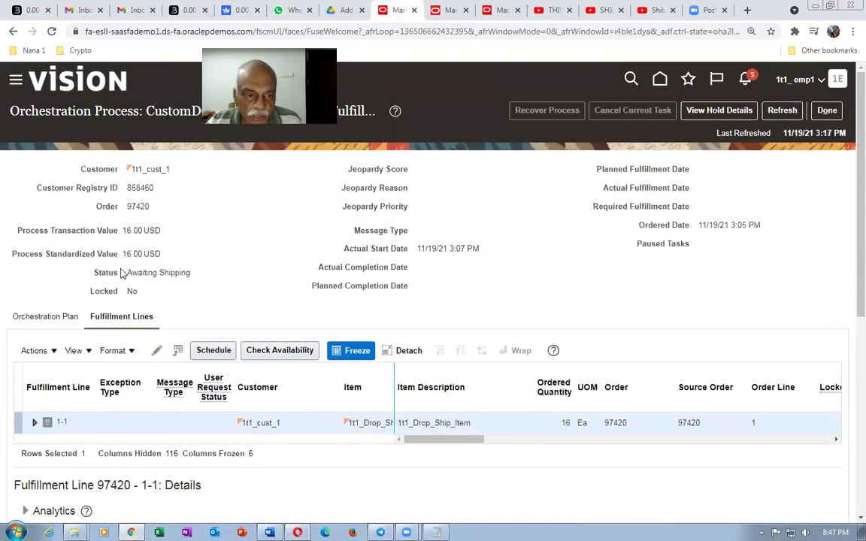
drag(133, 273, 173, 271)
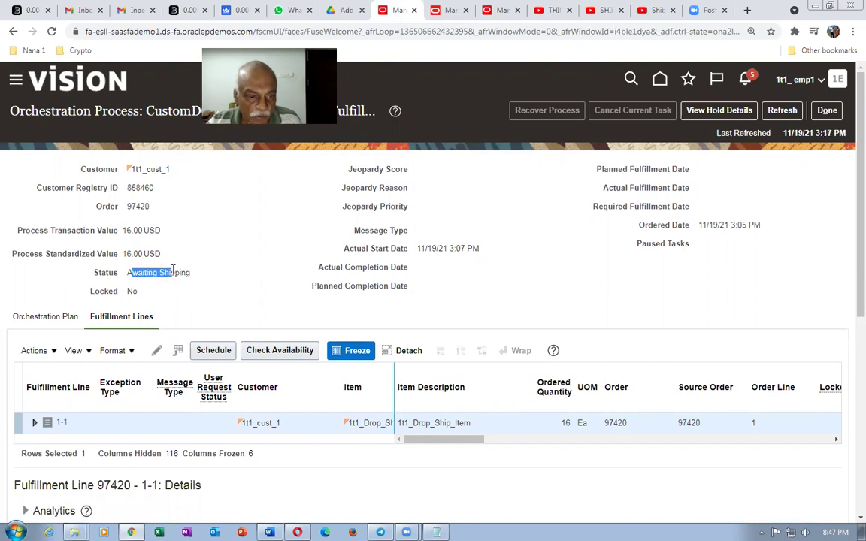
click(209, 284)
scroll(209, 290, down, 3)
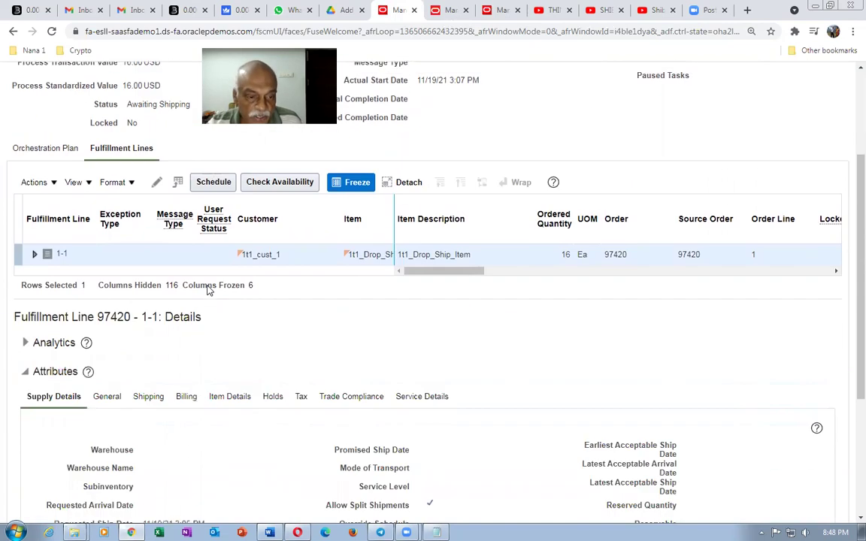
scroll(209, 290, down, 3)
scroll(209, 291, down, 1)
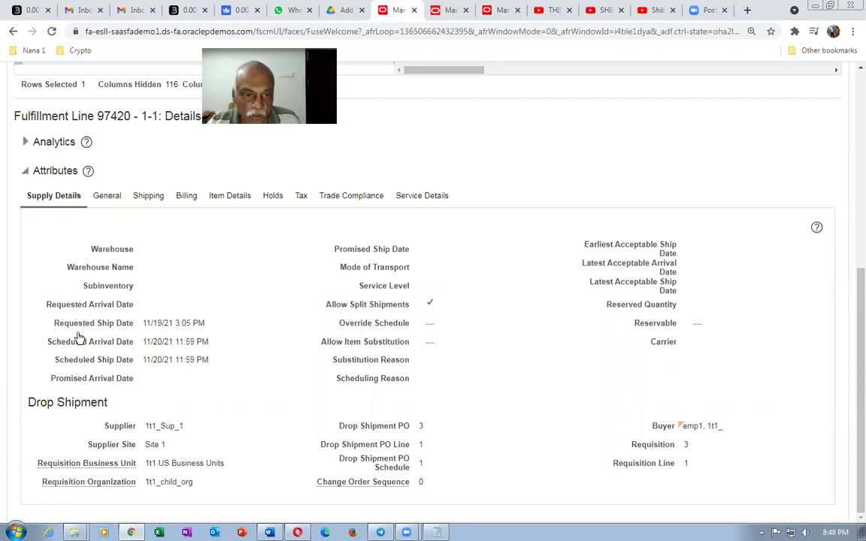
- Switch to the Supplier Portal in Opera and search Manage Orders for the drop ship purchase order by its order number
key(alt+Tab)
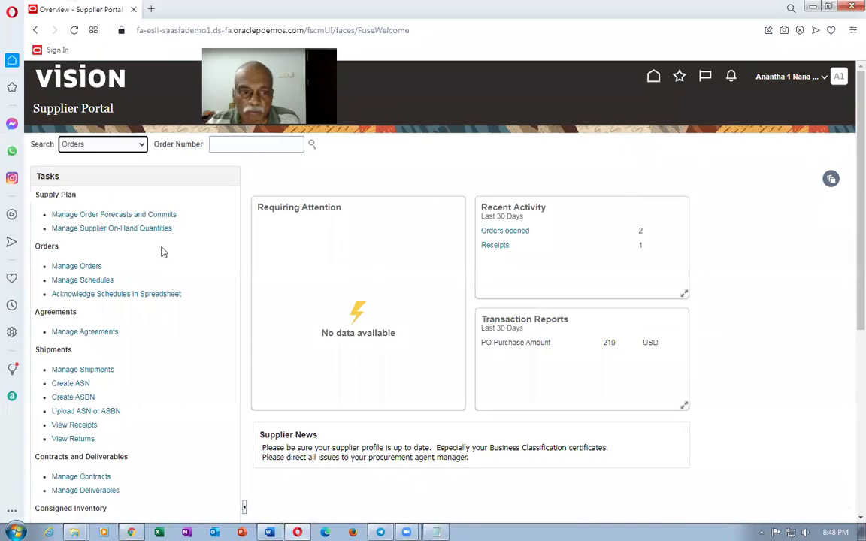
click(63, 269)
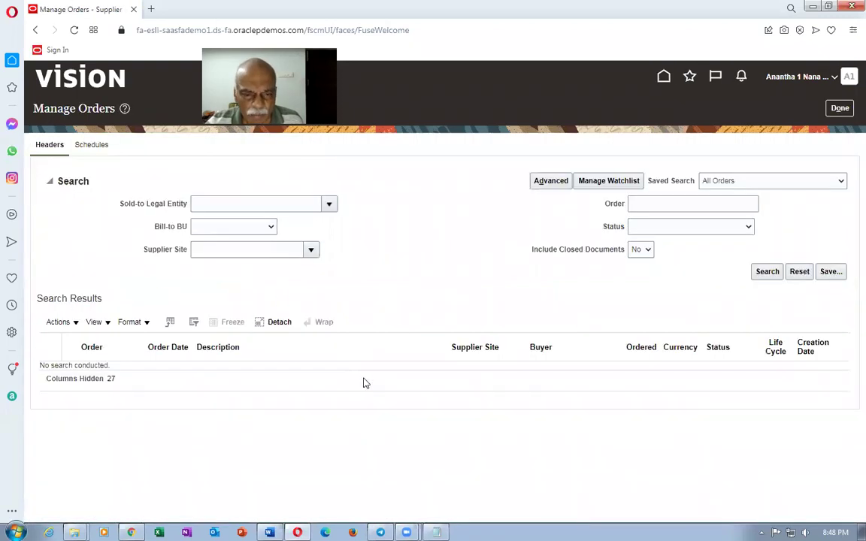
click(648, 202)
click(767, 272)
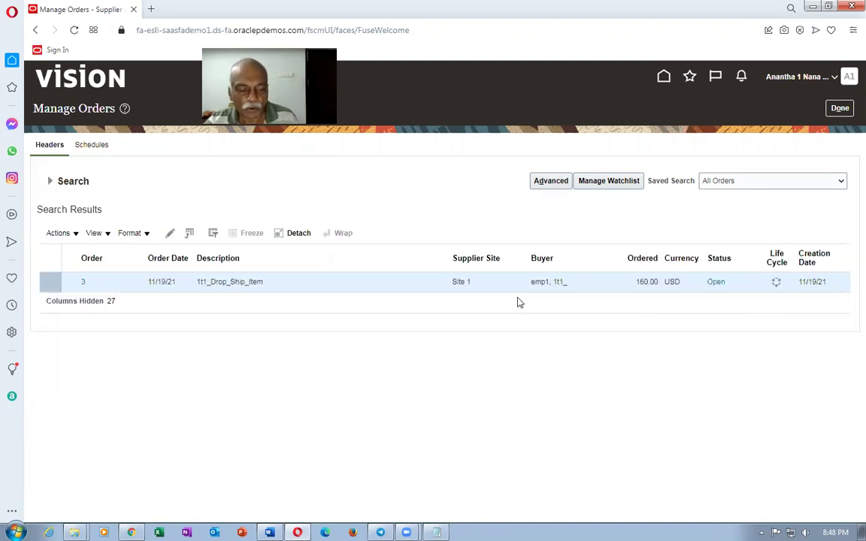
- Review the Drop Ship Process diagram in Word and return to the supplier's order search results in Opera
key(alt+Tab)
key(Tab)
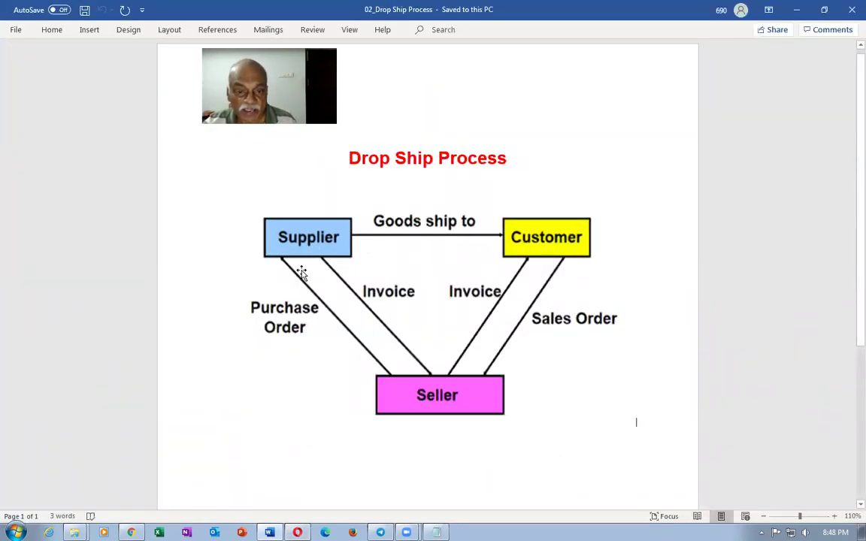
key(alt+Tab)
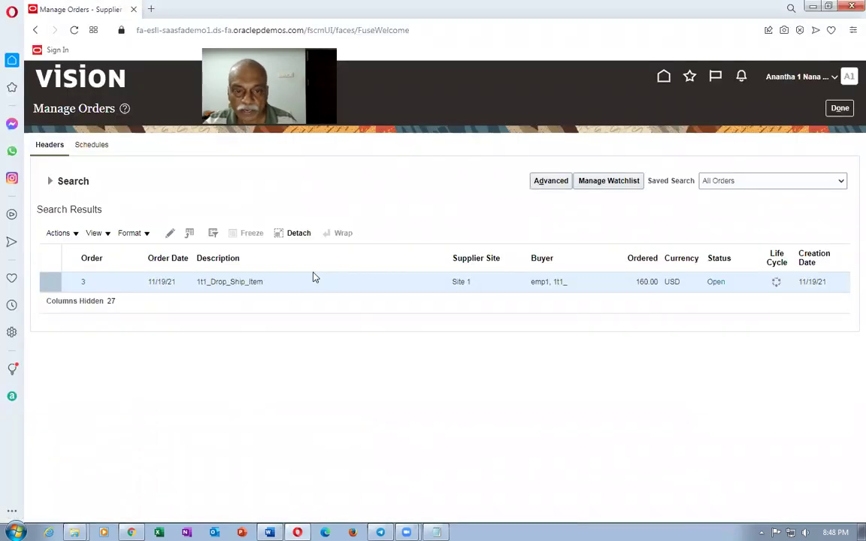
- Leave the order search, open the Create ASN task, and search for the purchase order by its number
click(840, 110)
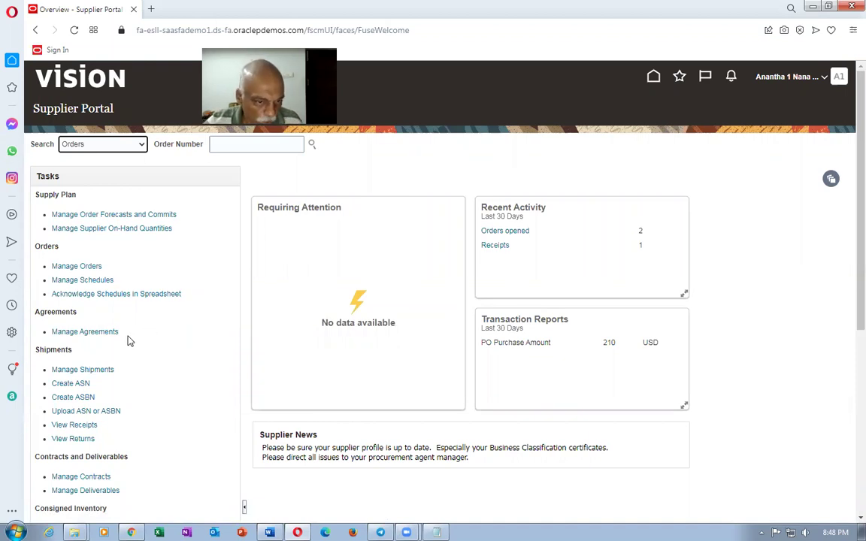
click(63, 384)
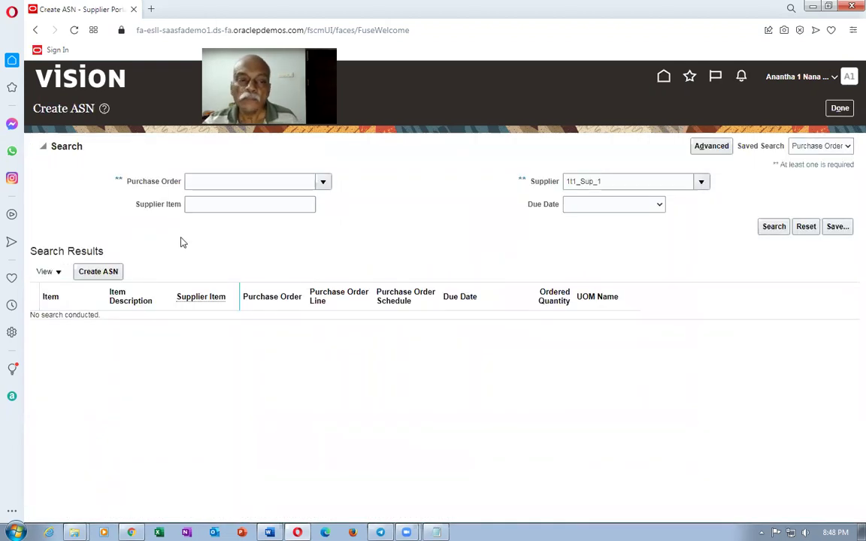
click(221, 181)
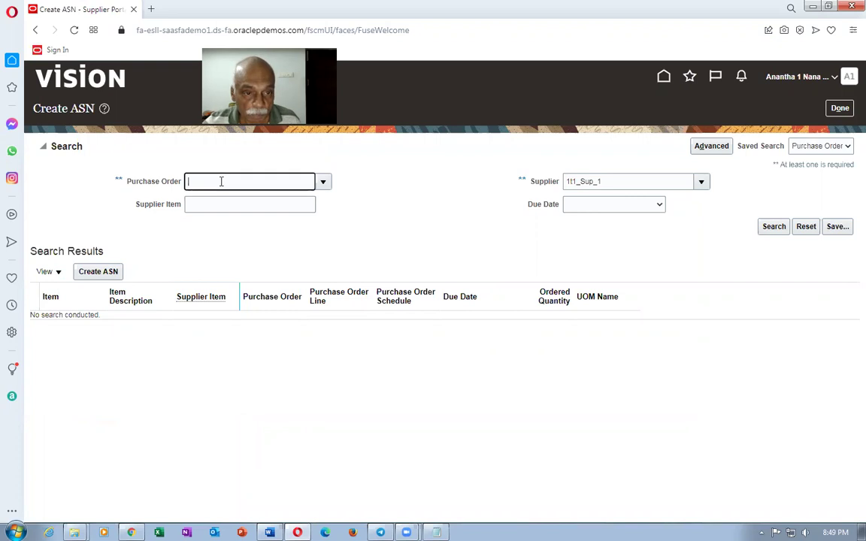
text(3)
key(Tab)
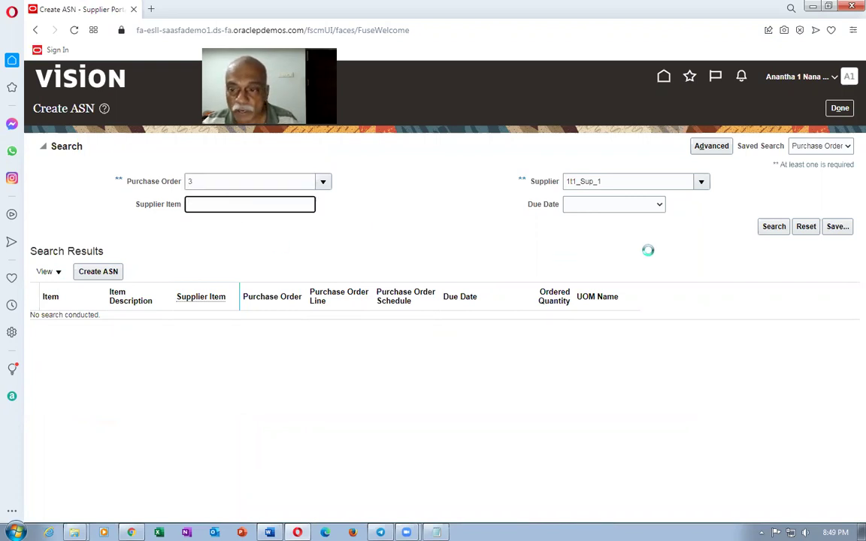
click(774, 226)
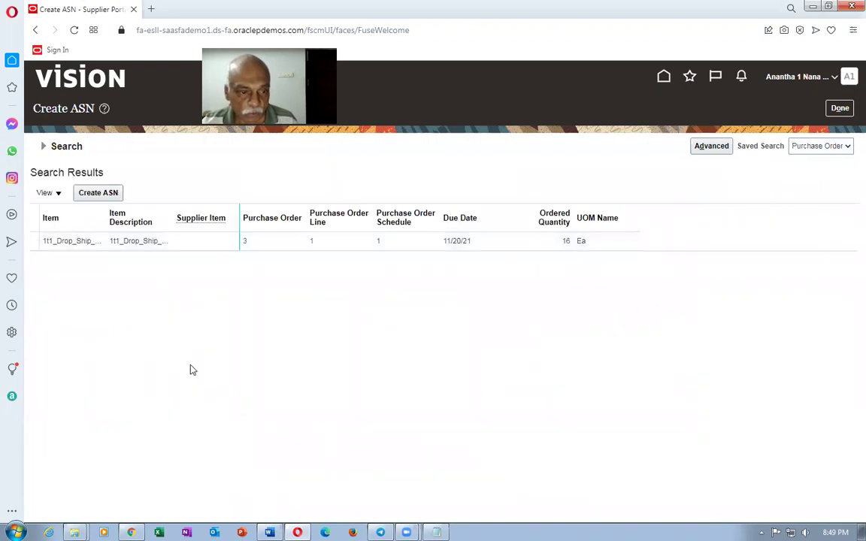
- Create an ASN for the 1t1_Drop_Ship_Item line, with shipment nana_201 and freight terms Vendor Pays Freight
click(113, 194)
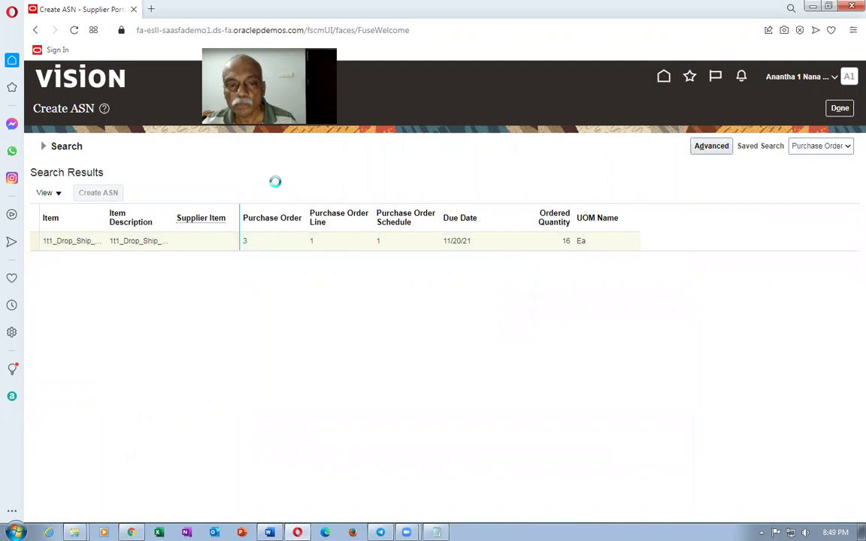
click(274, 176)
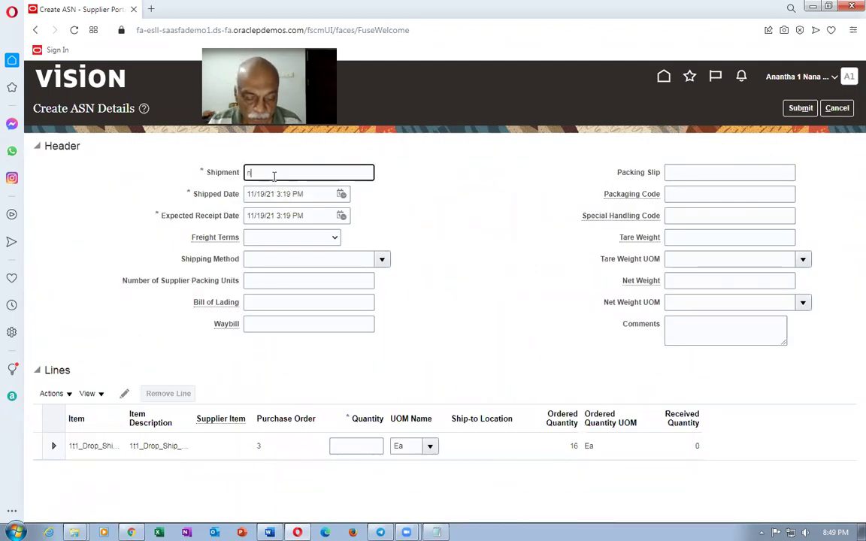
text(nana_201)
key(Tab)
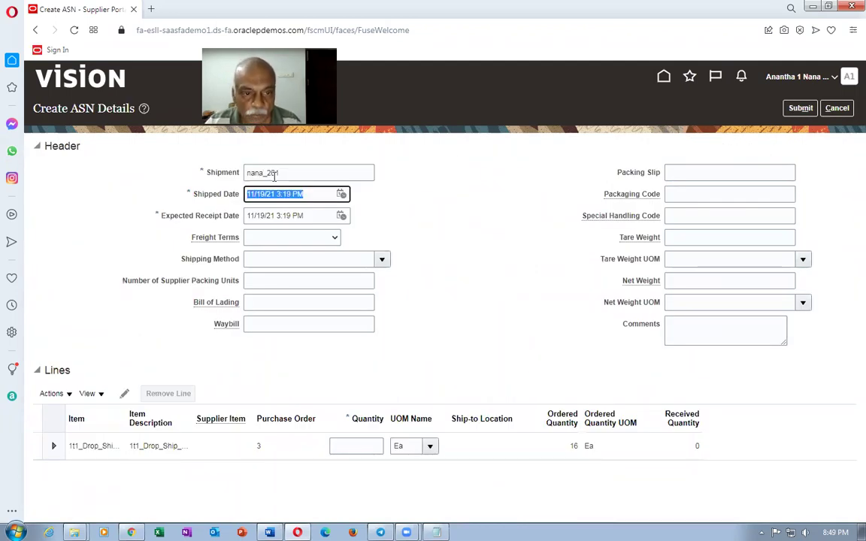
click(297, 239)
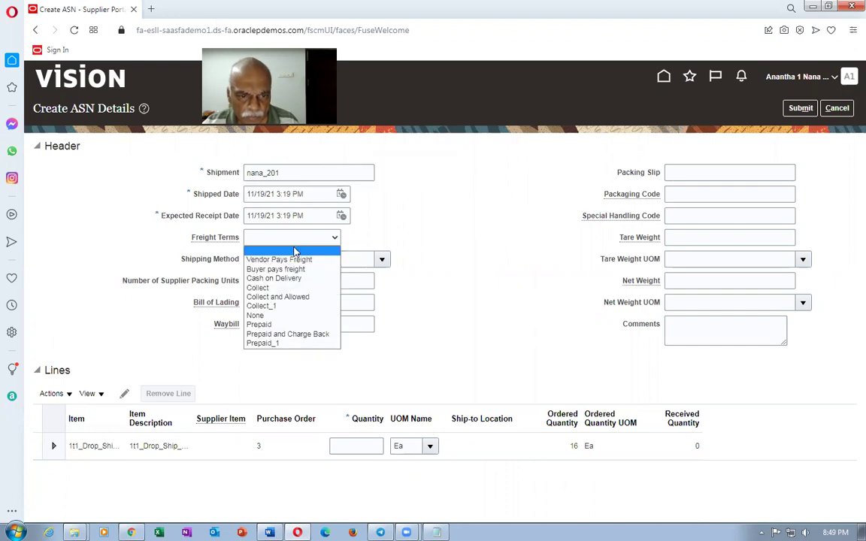
click(293, 260)
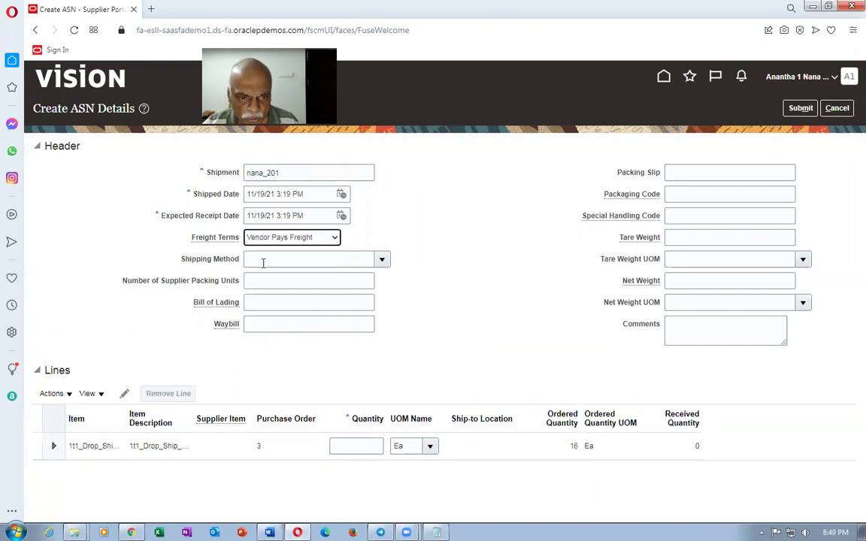
- Set the ASN's shipping method to 1t1_DHL, number of supplier packing units to 3, and bill of lading to 45657
click(263, 260)
text(111)
key(Tab)
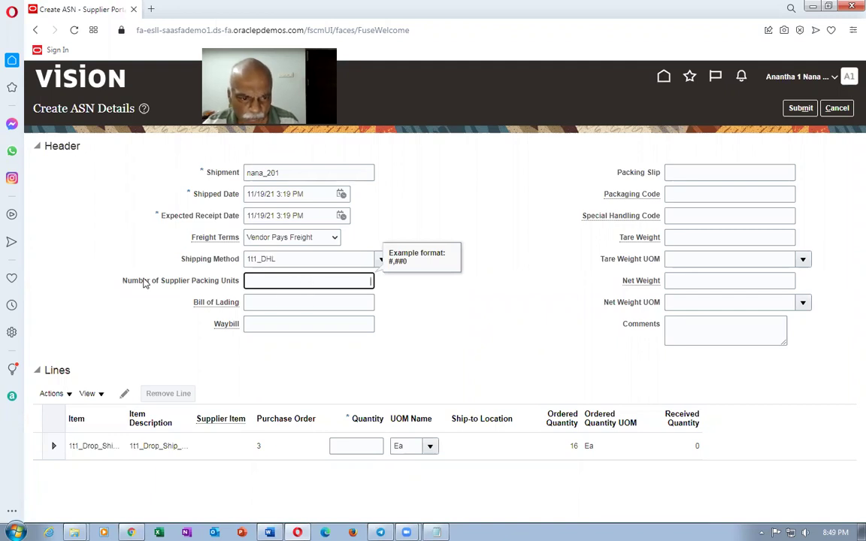
click(262, 303)
text(45657)
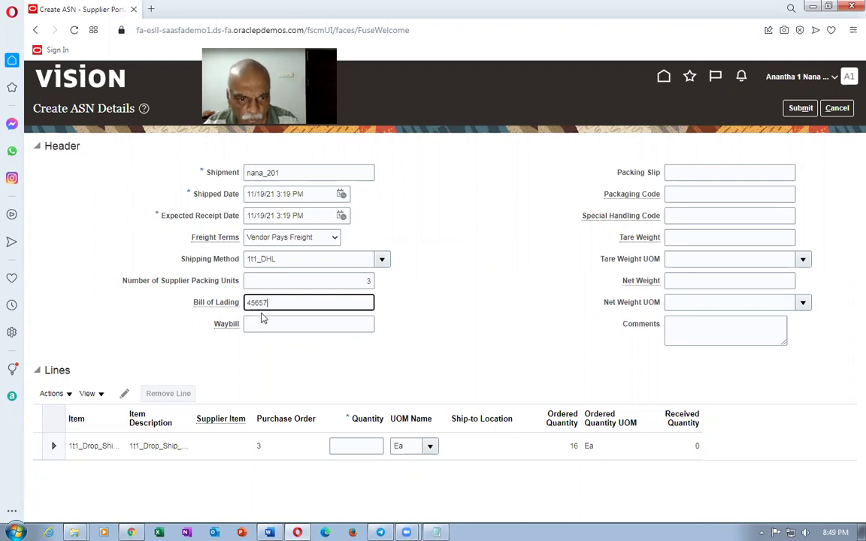
- Set the ASN's waybill to 67789, packing slip to 567567, packaging code to 56867, and special handling code to 567
click(263, 324)
text(67789)
click(690, 172)
text(567567)
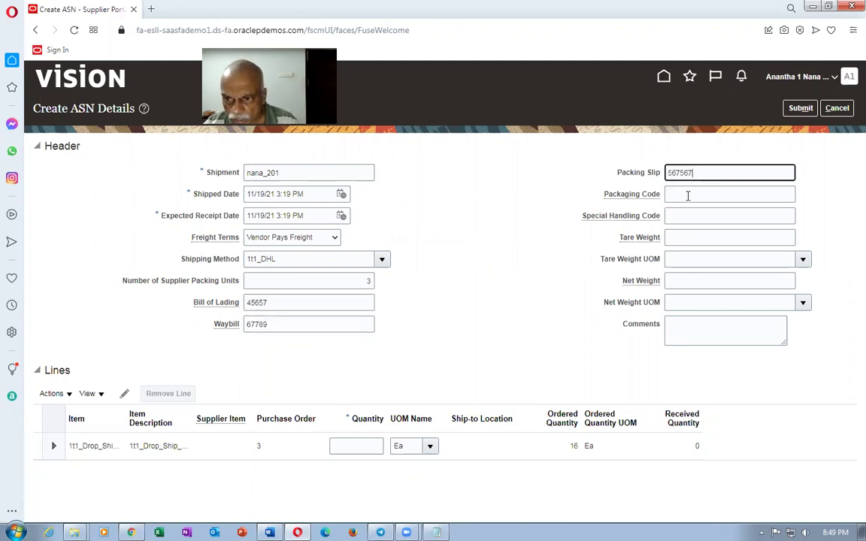
click(688, 195)
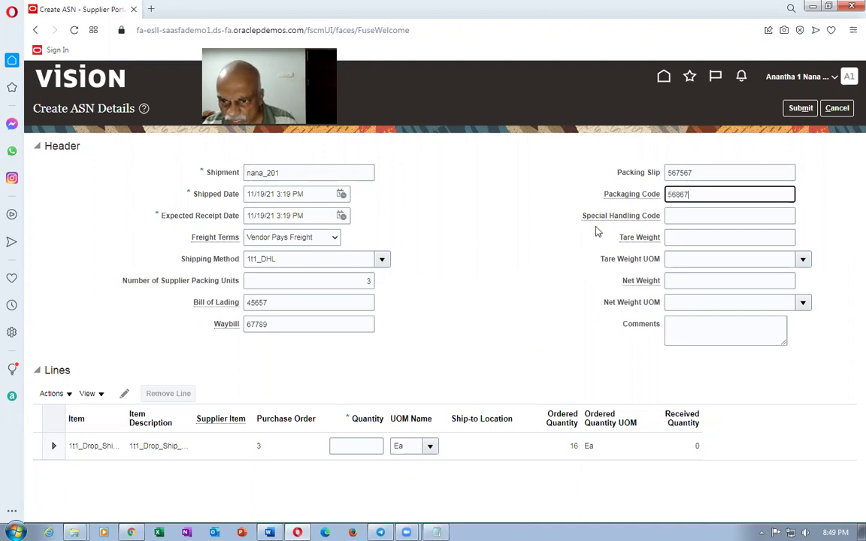
click(697, 214)
text(567)
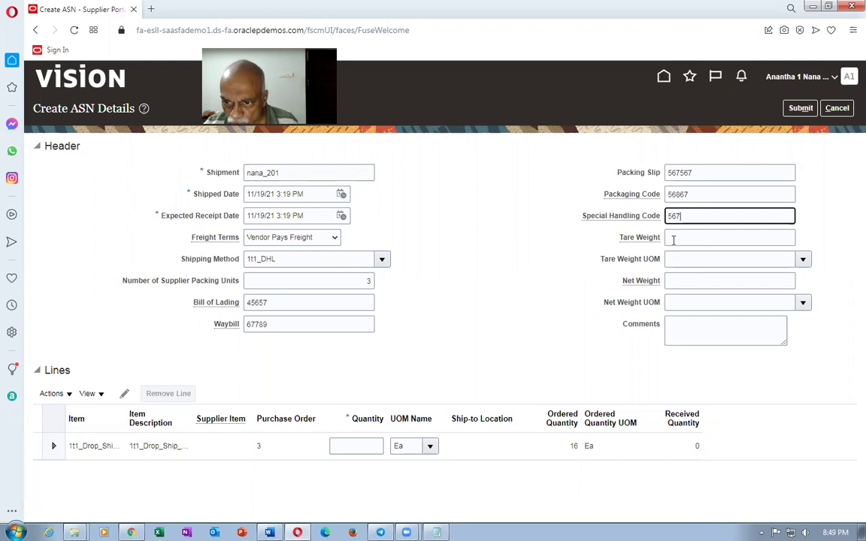
- Set the tare weight to 12 and its unit of measure to kg (Kilogram), searching the units by K
click(687, 239)
text(12)
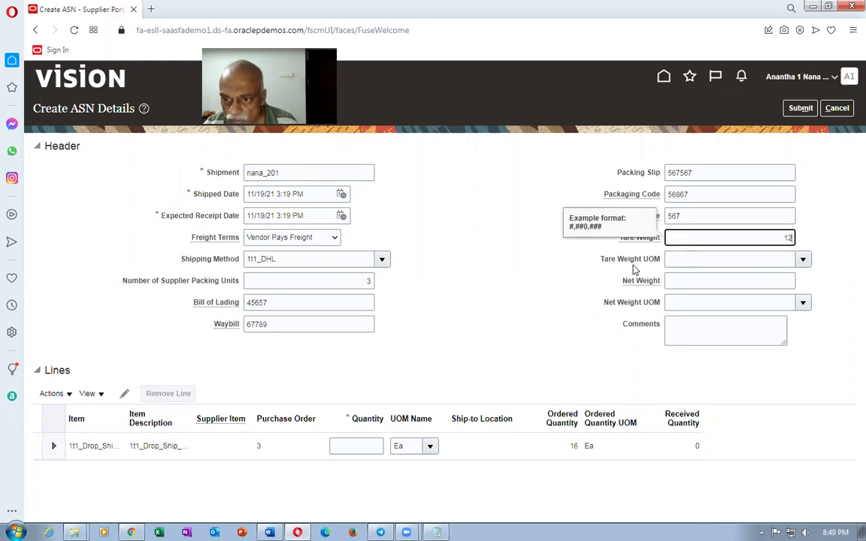
click(765, 258)
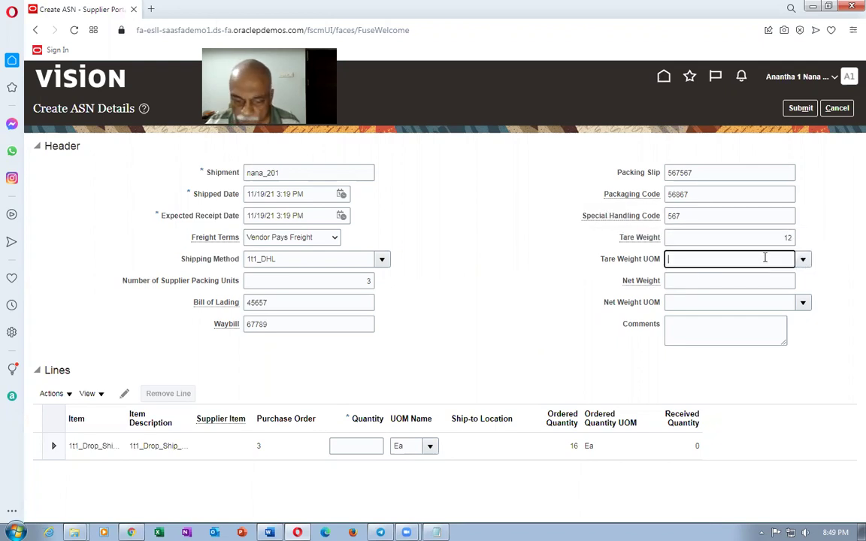
text(Ki)
key(Tab)
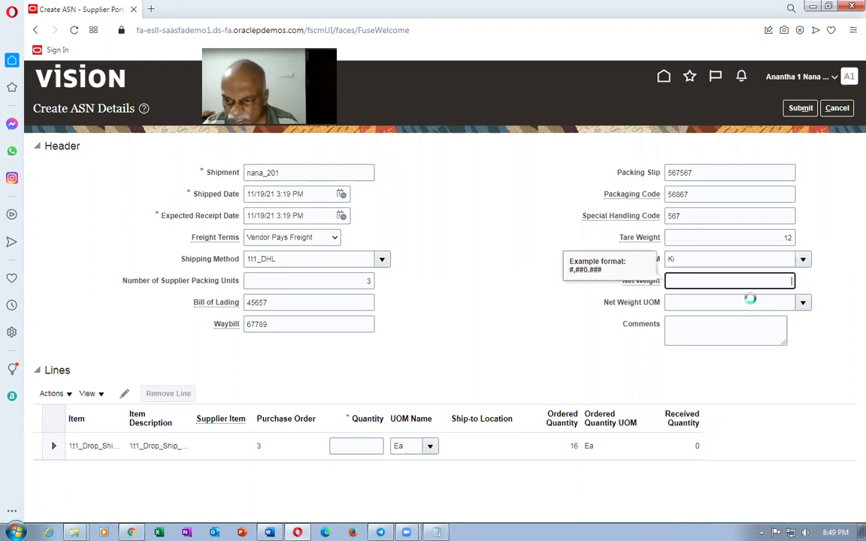
click(405, 259)
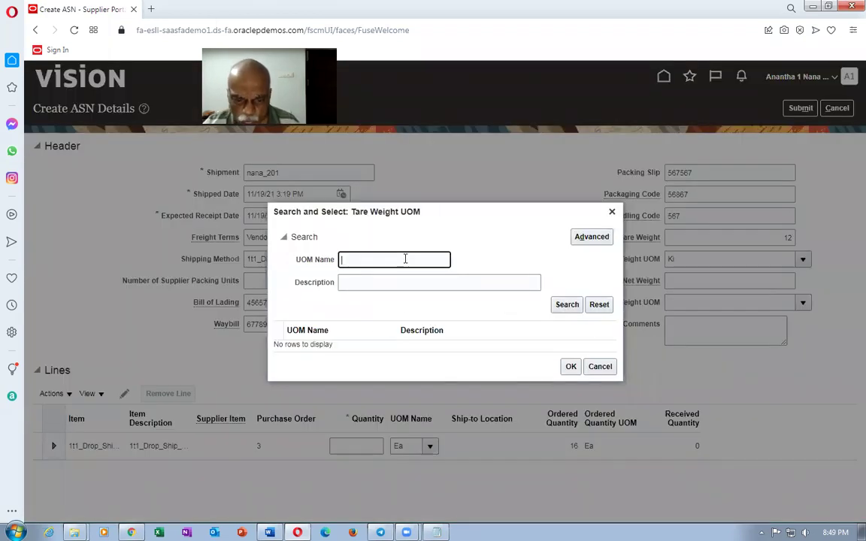
click(564, 308)
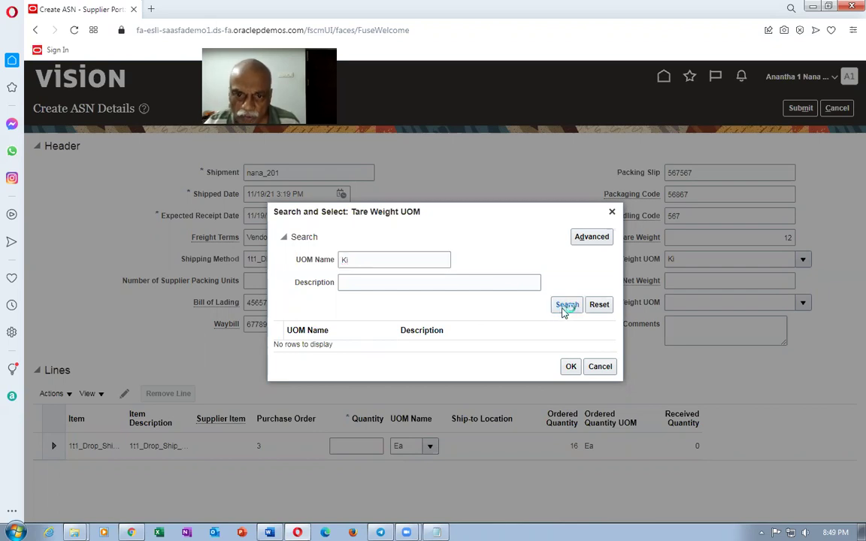
double_click(343, 260)
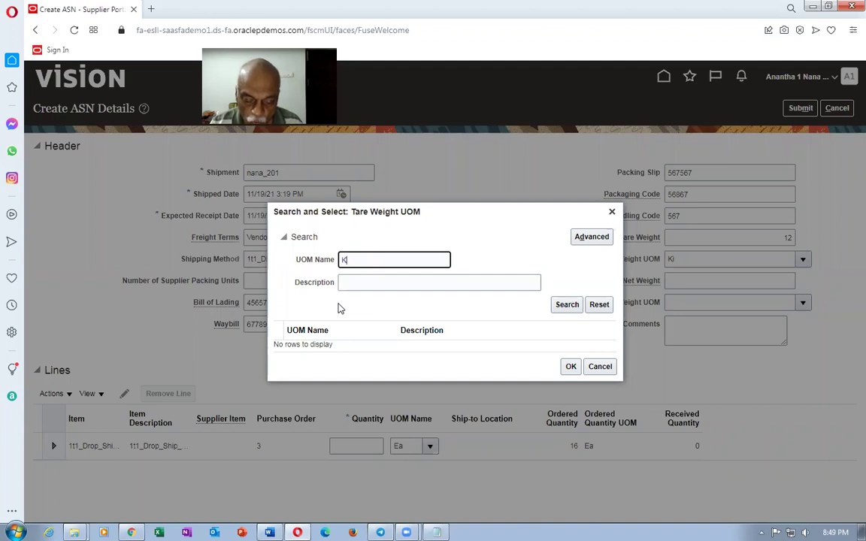
click(570, 309)
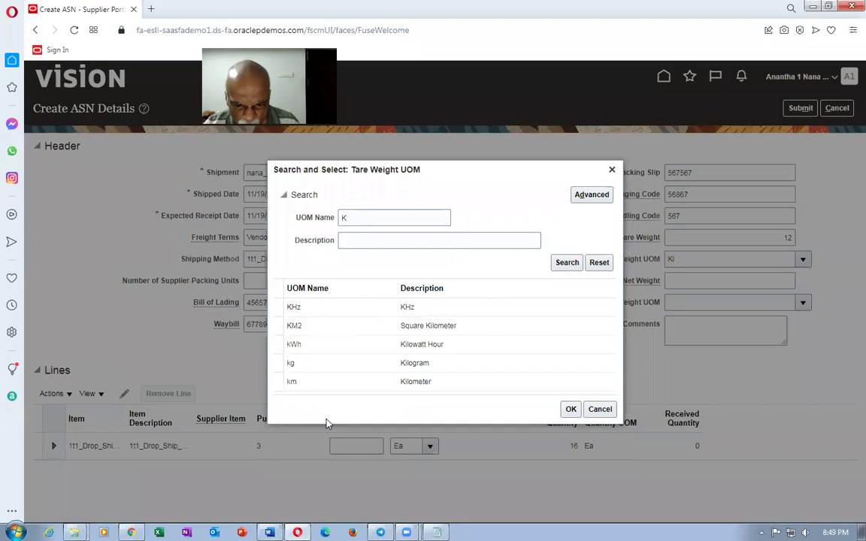
click(335, 372)
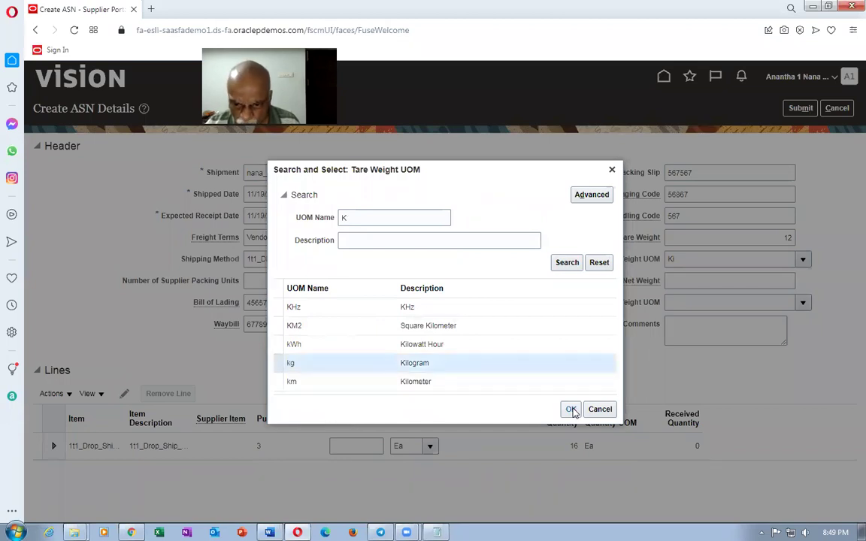
click(571, 409)
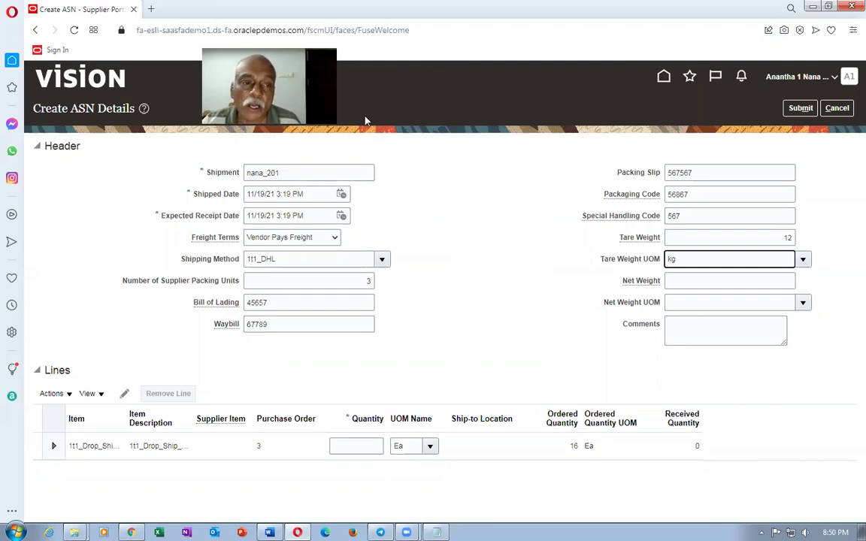
click(367, 281)
text(3)
click(692, 281)
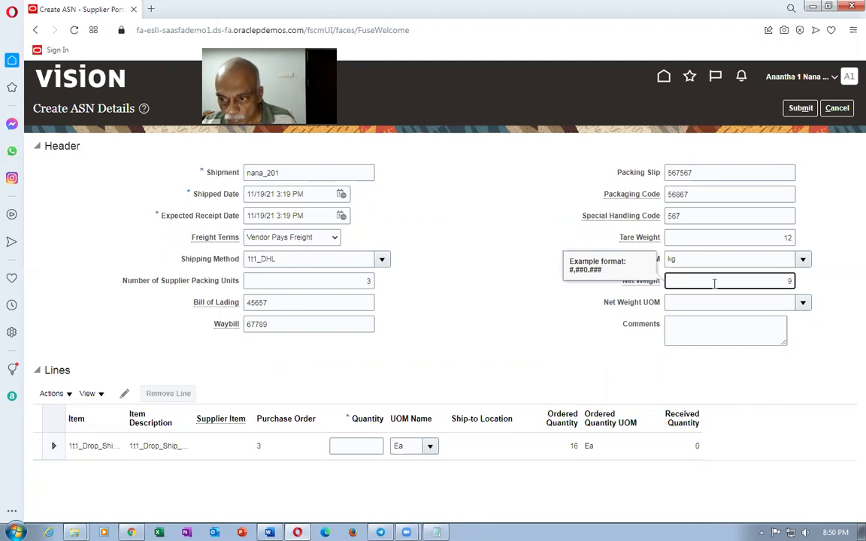
key(ctrl+a)
key(BackSpace)
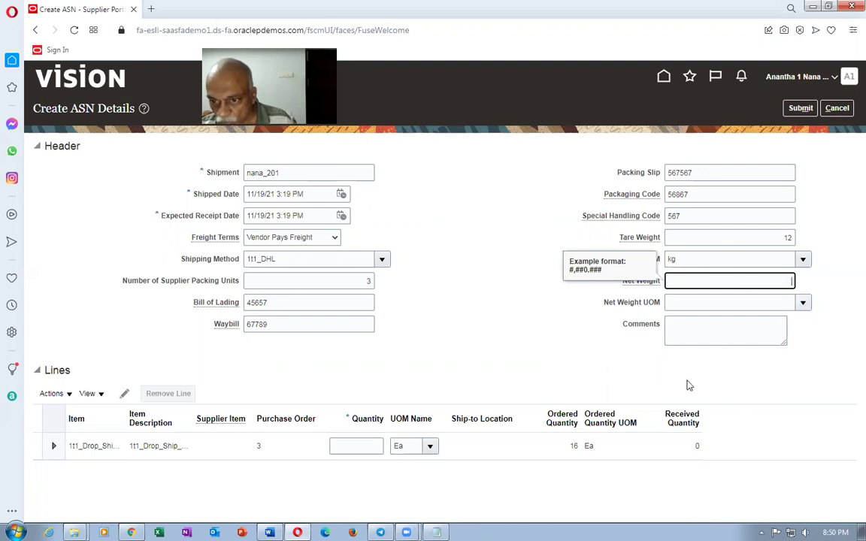
- Enter vgcjgh as the ASN comment and set the 1t1_Drop_Ship_Item line's shipped quantity to 14
click(686, 335)
text(ygcjgh)
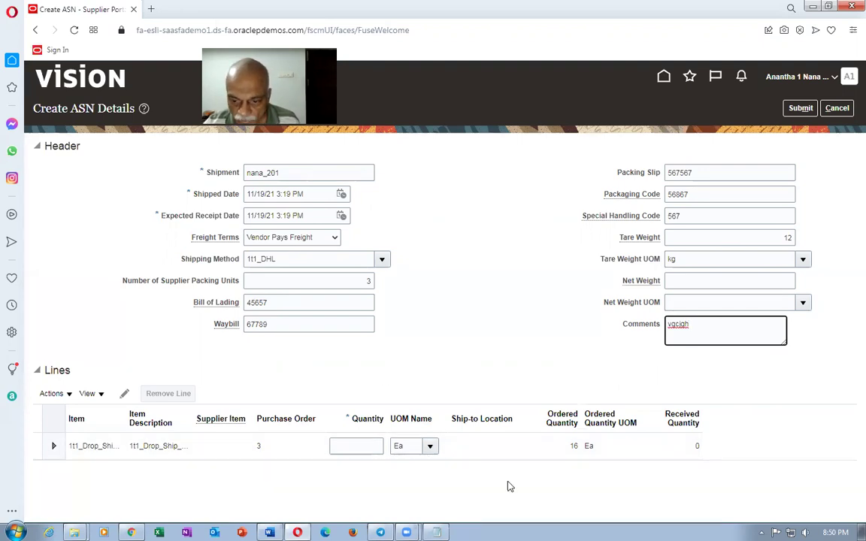
click(359, 449)
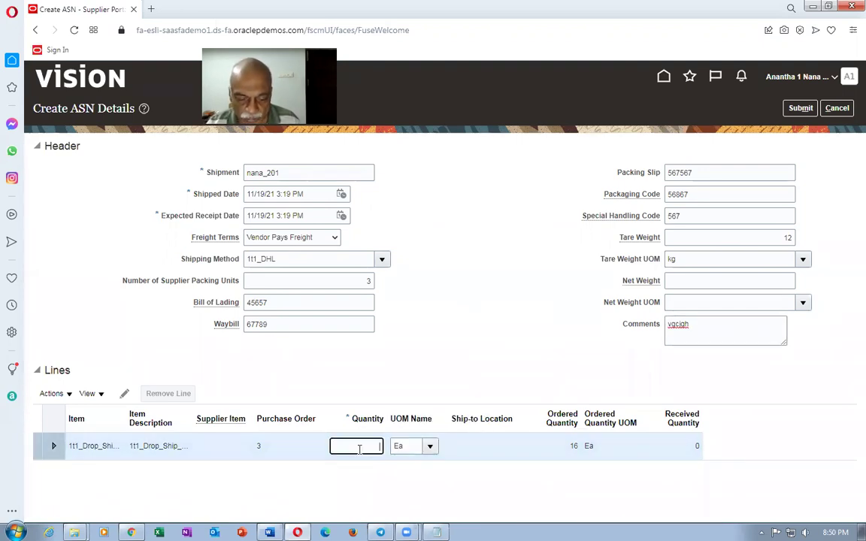
text(16)
key(Tab)
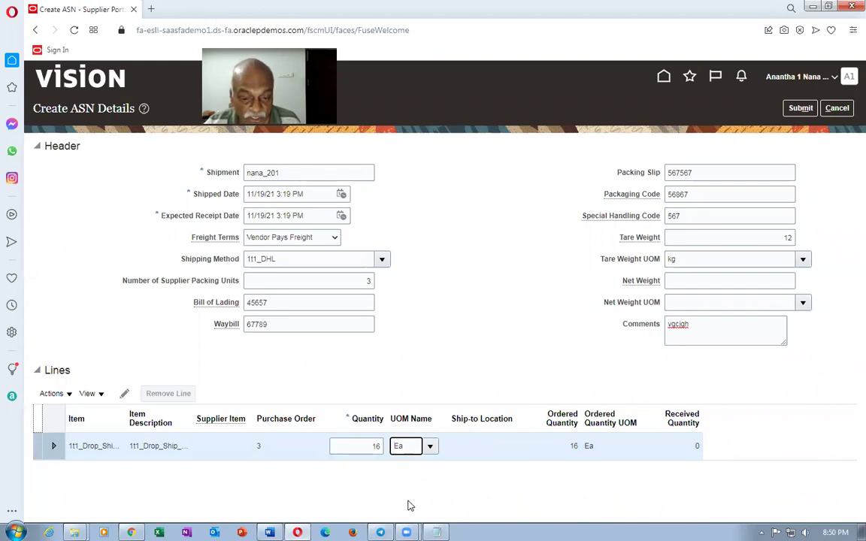
double_click(371, 447)
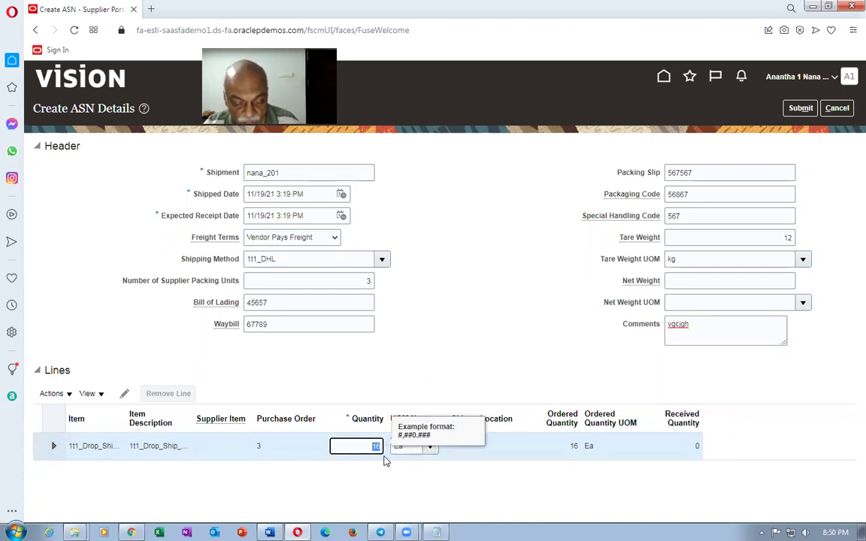
text(14)
key(Tab)
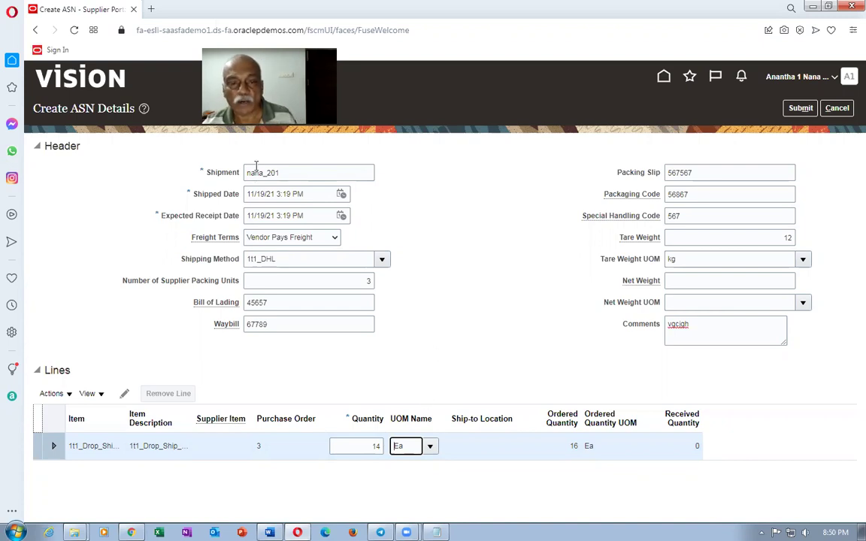
- Submit the nana_201 ASN and acknowledge its confirmation
click(526, 203)
click(801, 109)
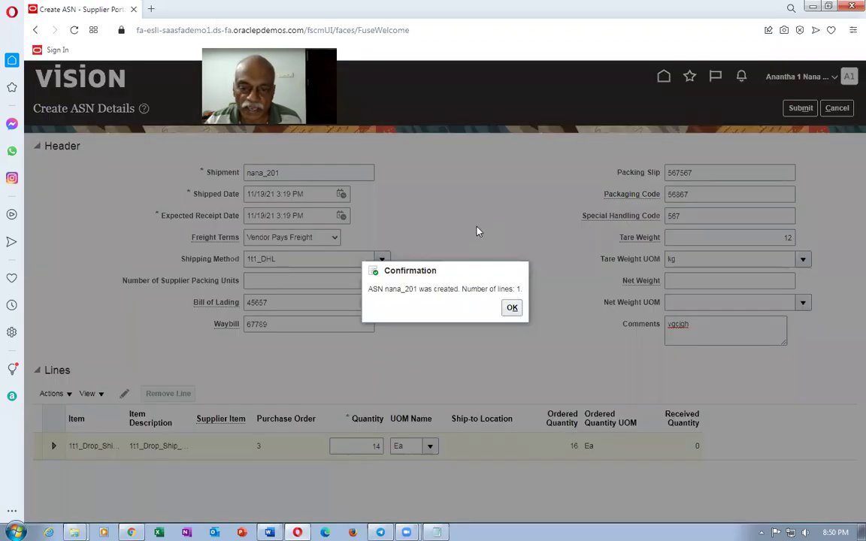
click(509, 309)
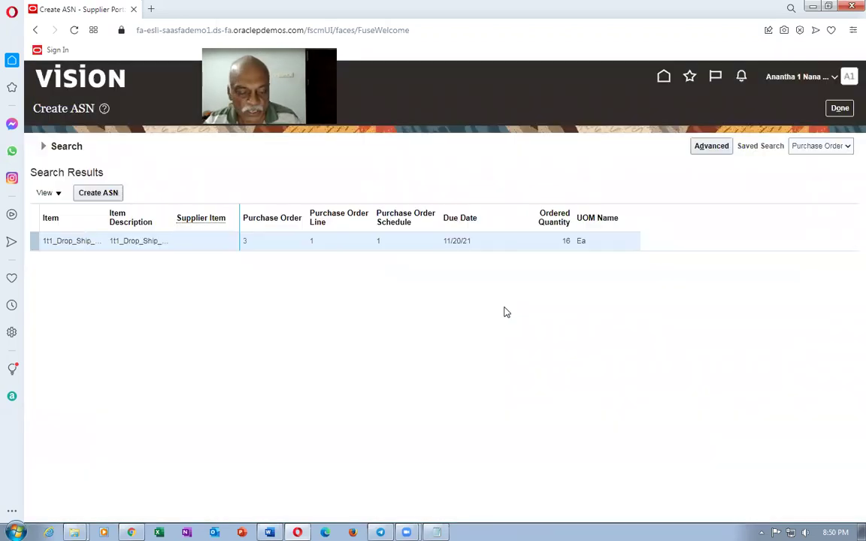
- Switch to the orchestration process page in Chrome, refresh it, and examine the process status and the fulfillment line's ordered quantity
key(alt+Tab)
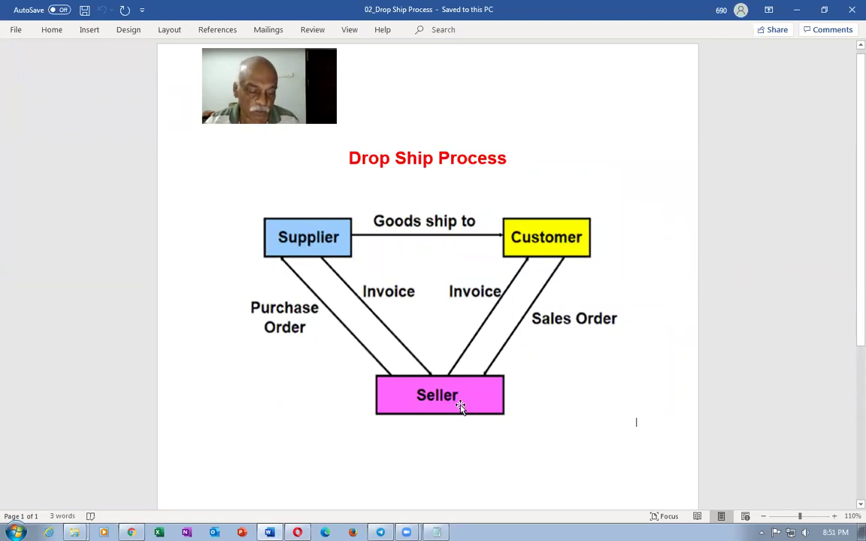
key(alt+Tab)
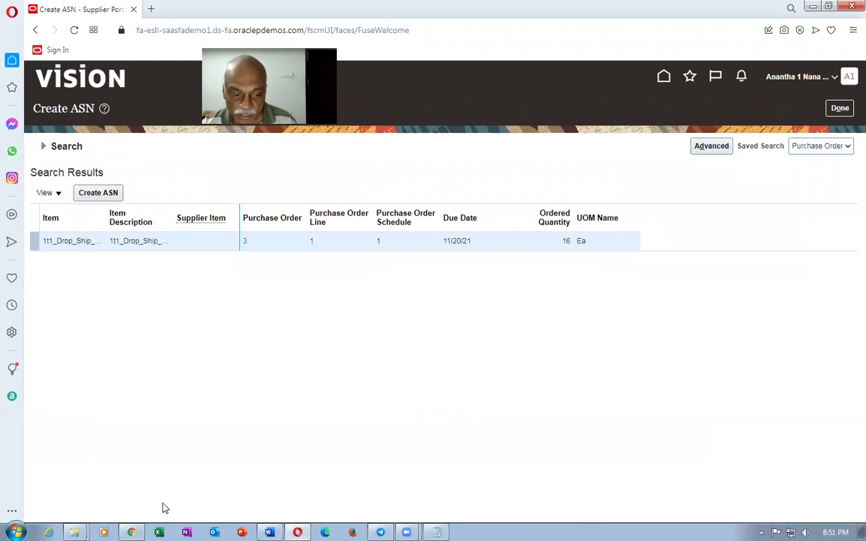
key(alt+Tab)
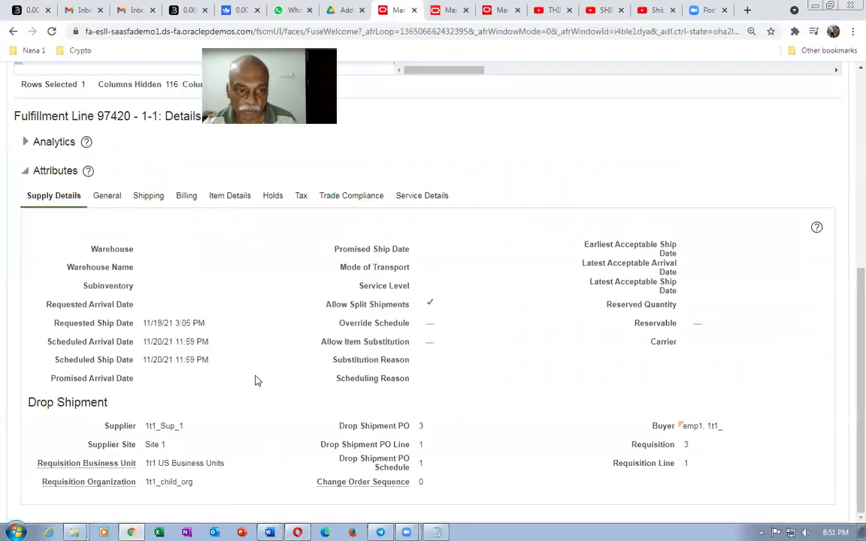
scroll(257, 380, up, 5)
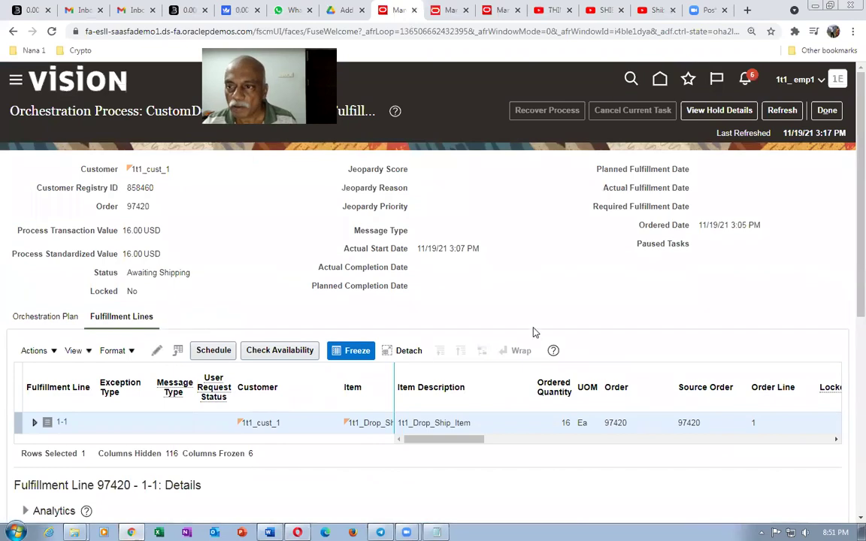
click(782, 111)
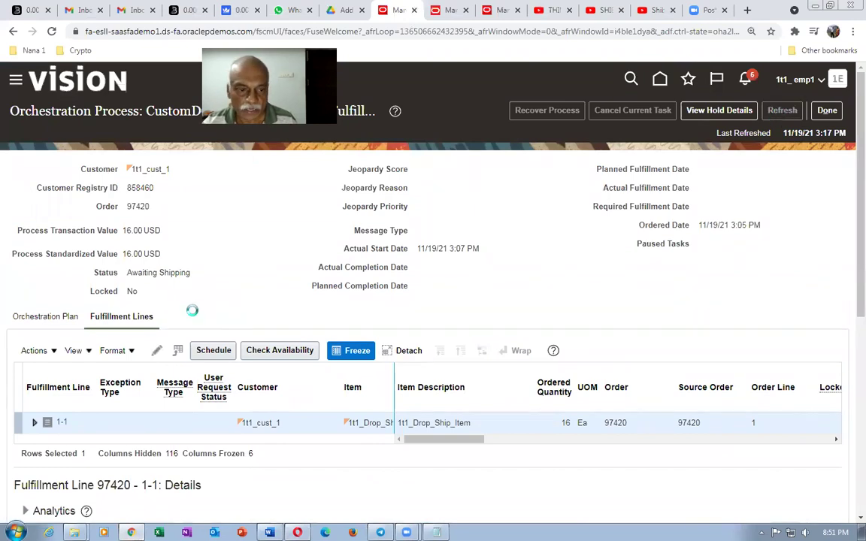
click(782, 111)
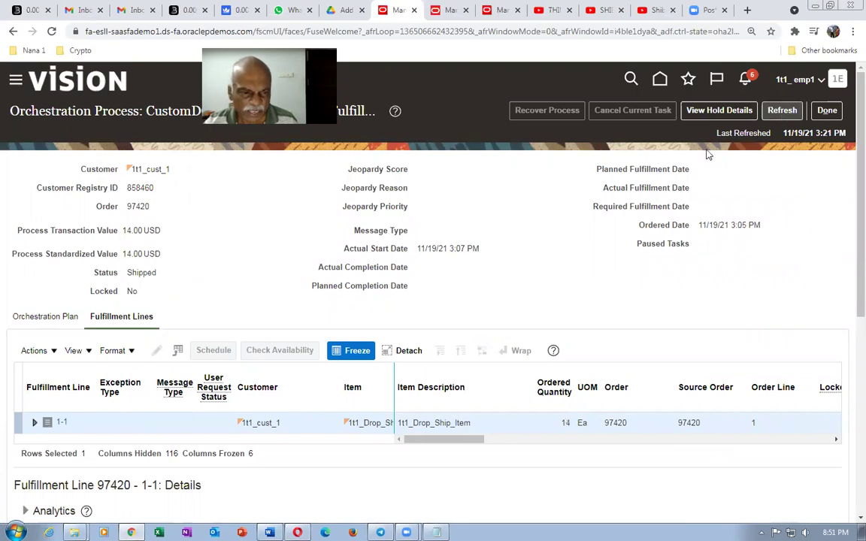
drag(130, 275, 149, 278)
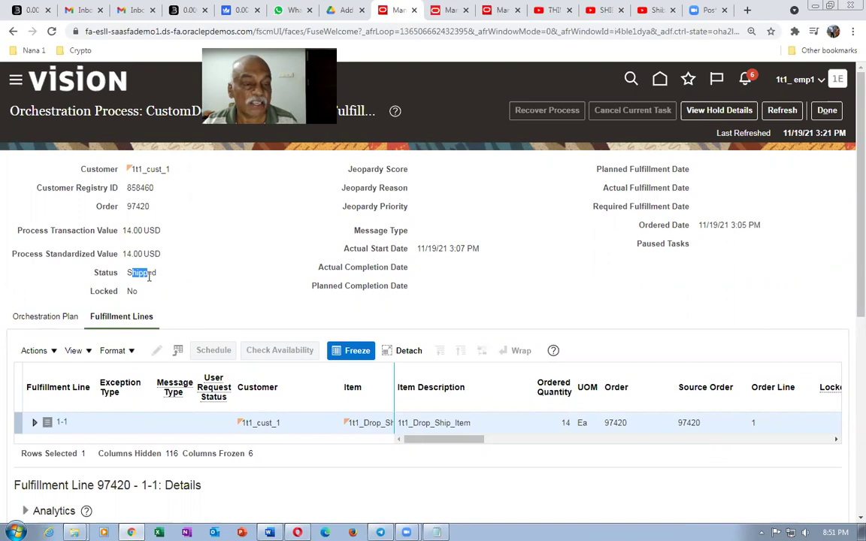
click(782, 110)
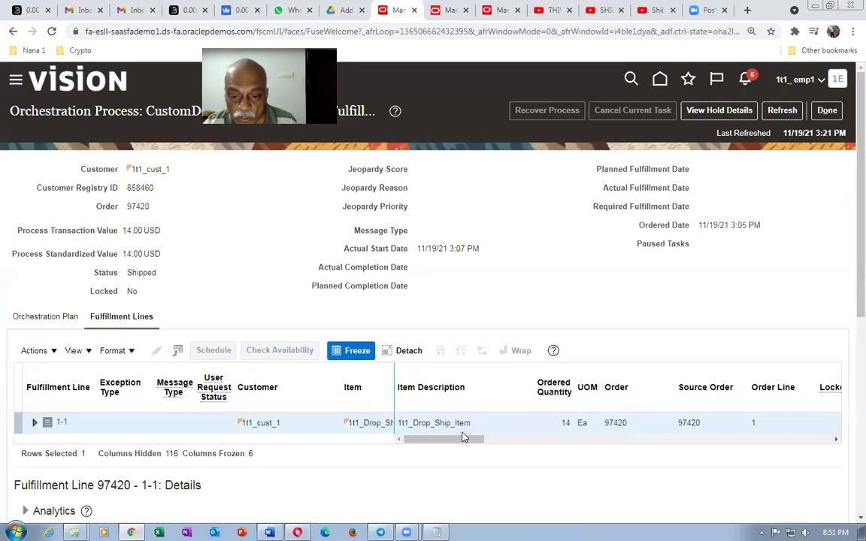
drag(851, 294, 851, 348)
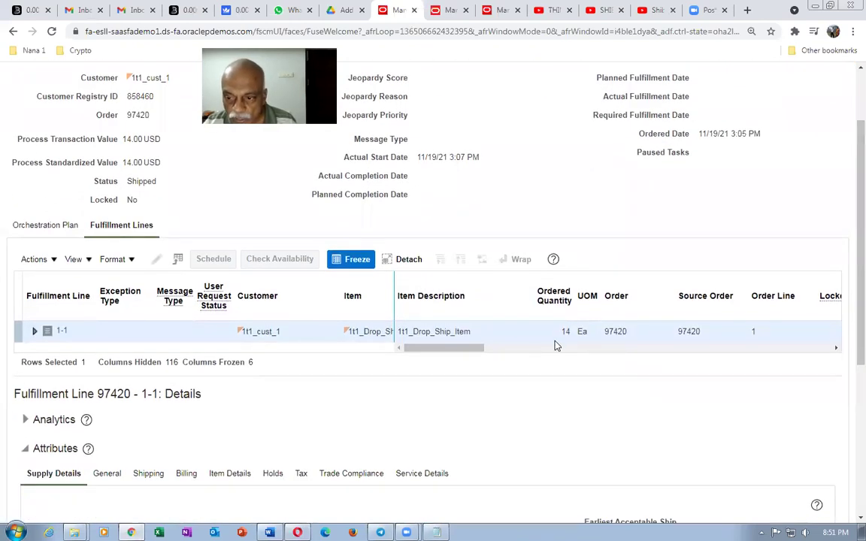
scroll(849, 237, up, 2)
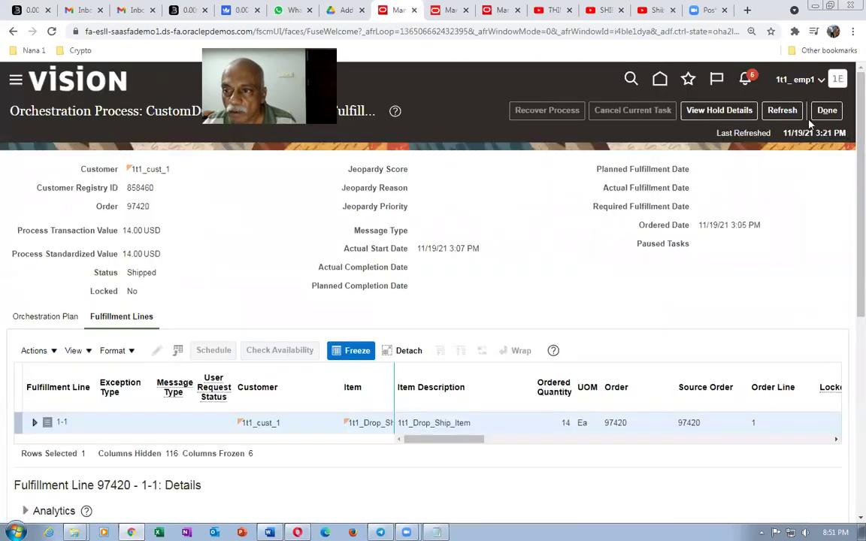
- Return to the sales order and examine the ordered quantities and statuses of its drop ship fulfillment lines
click(744, 103)
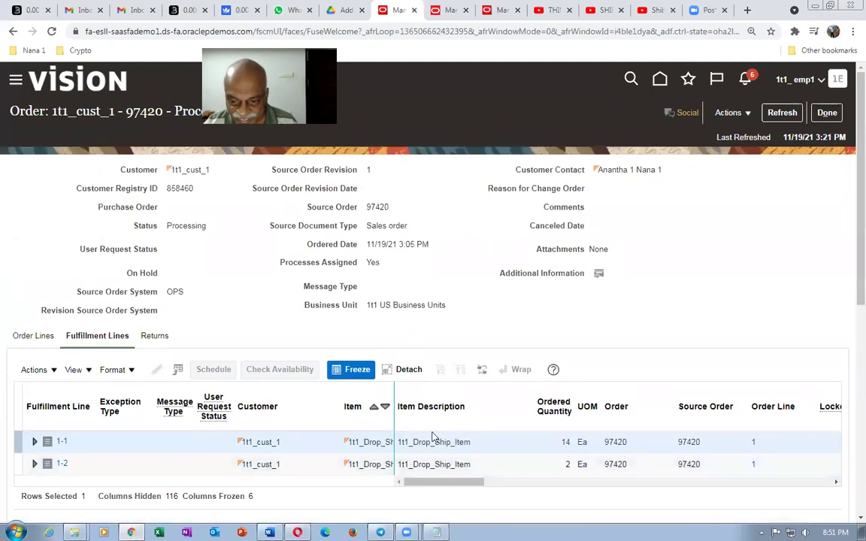
drag(849, 289, 846, 359)
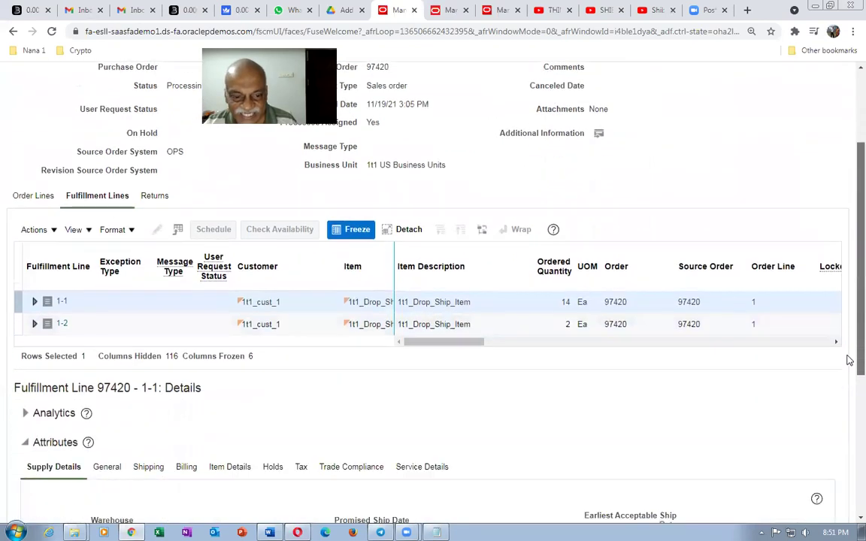
drag(418, 342, 509, 366)
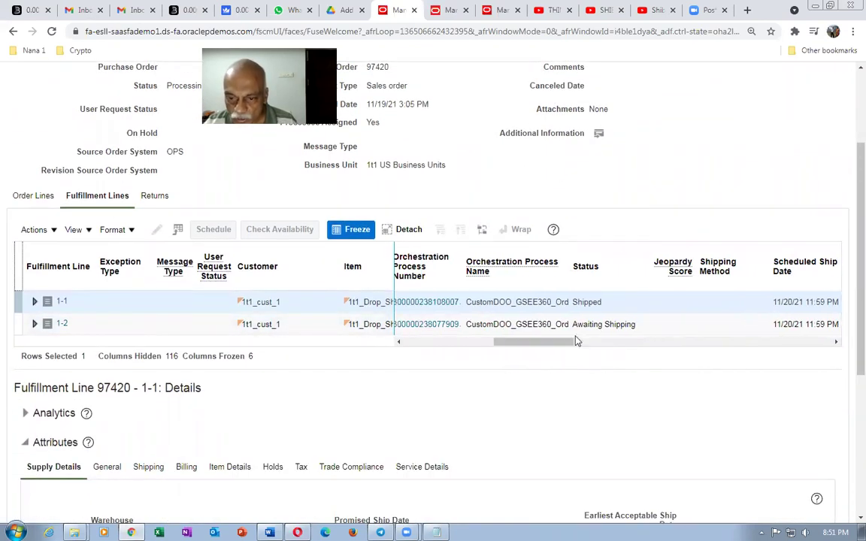
drag(539, 348, 436, 375)
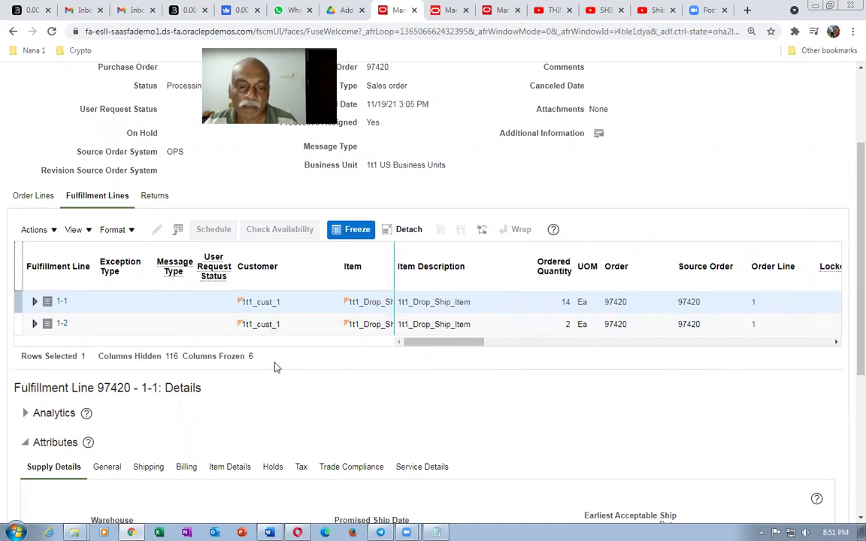
- Switch to the 02_Drop Ship Process document in Word and review the supplier, customer and seller flow diagram
scroll(848, 197, up, 3)
scroll(848, 182, down, 1)
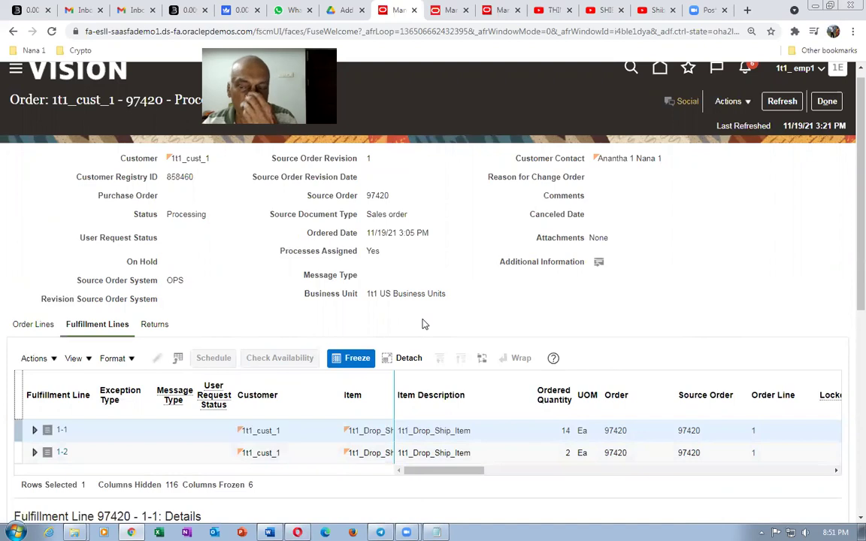
key(alt+Tab)
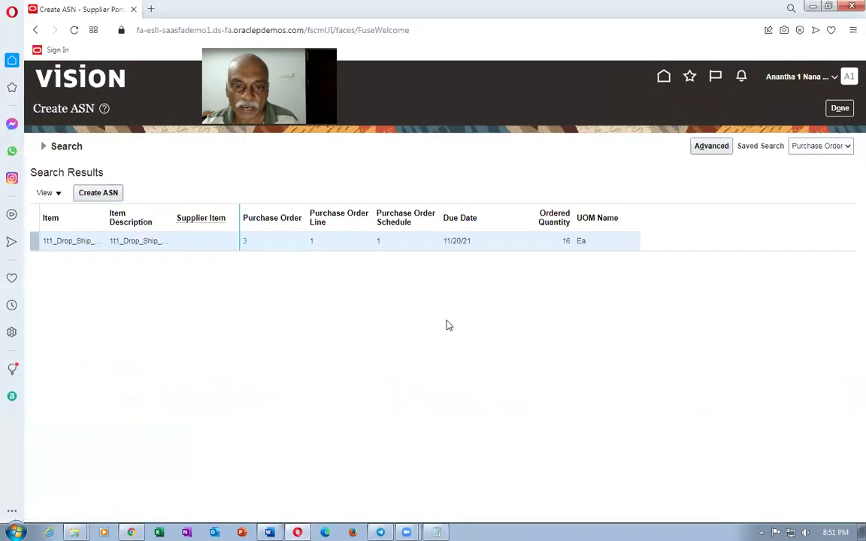
key(alt+Tab)
key(alt+Tab)
key(alt+Tab)
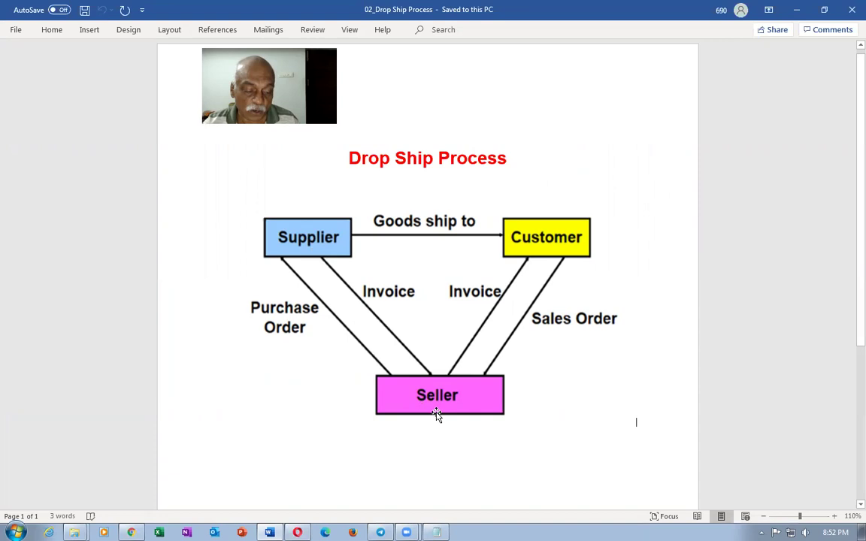
- Return to the sales order in Chrome, close its fulfillment view, and examine the order lines' statuses and quantities
key(alt+Tab)
click(830, 106)
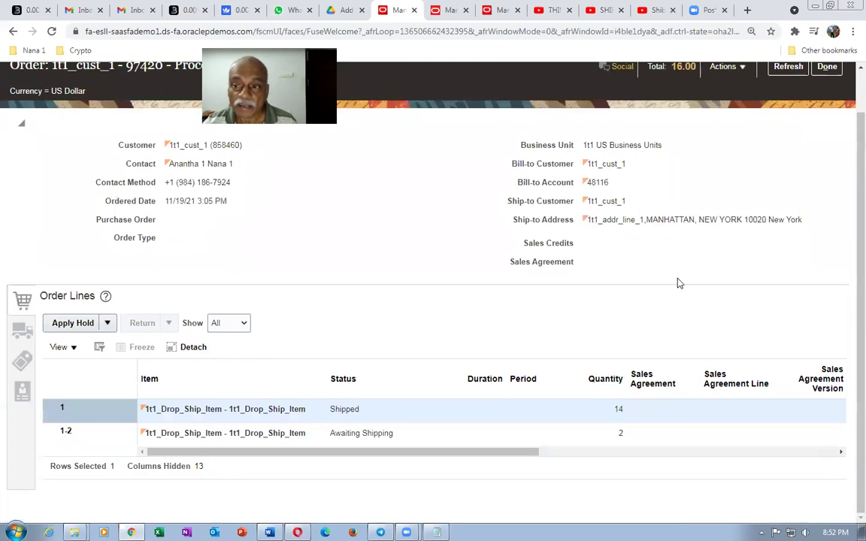
scroll(849, 234, up, 1)
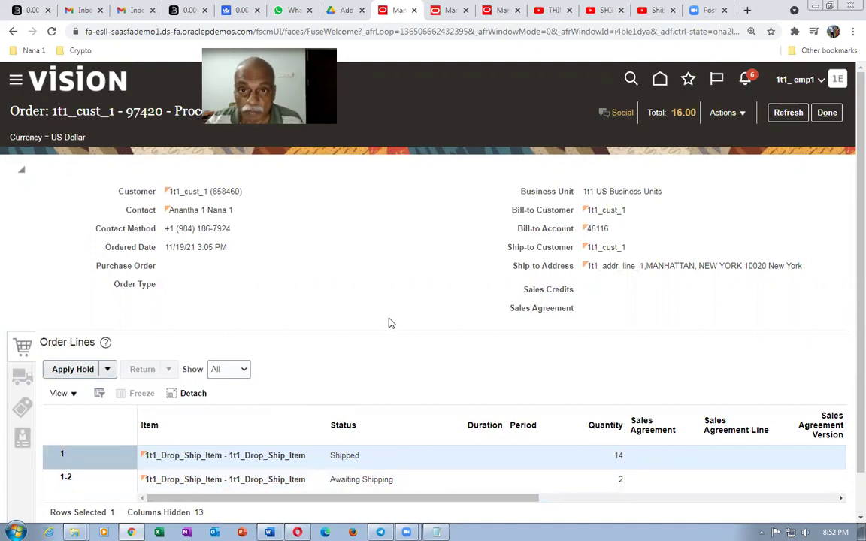
- Refresh the sales order repeatedly, select order line 1-2, and check the status of both 1t1_Drop_Ship_Item lines
click(786, 112)
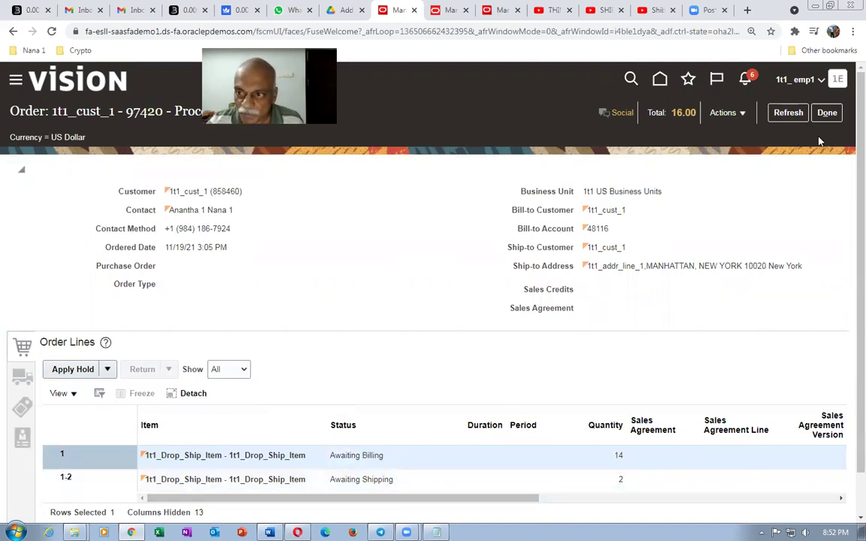
click(786, 112)
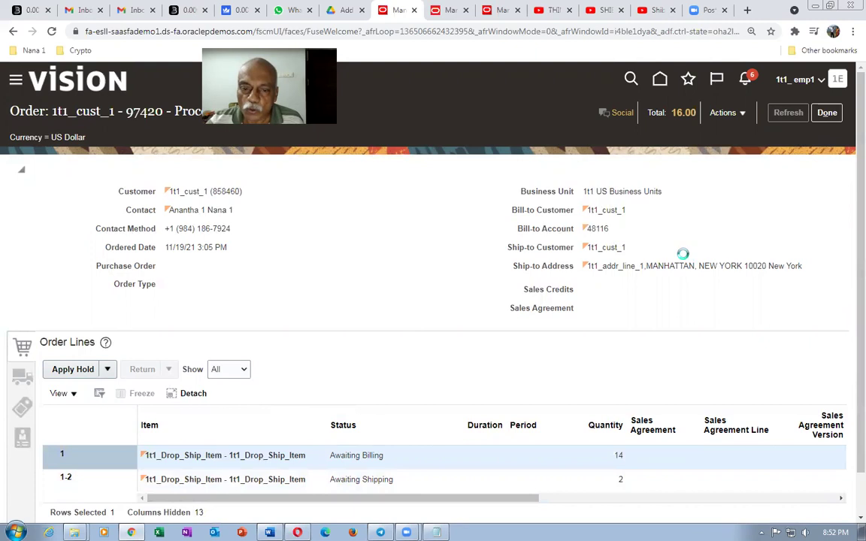
click(412, 481)
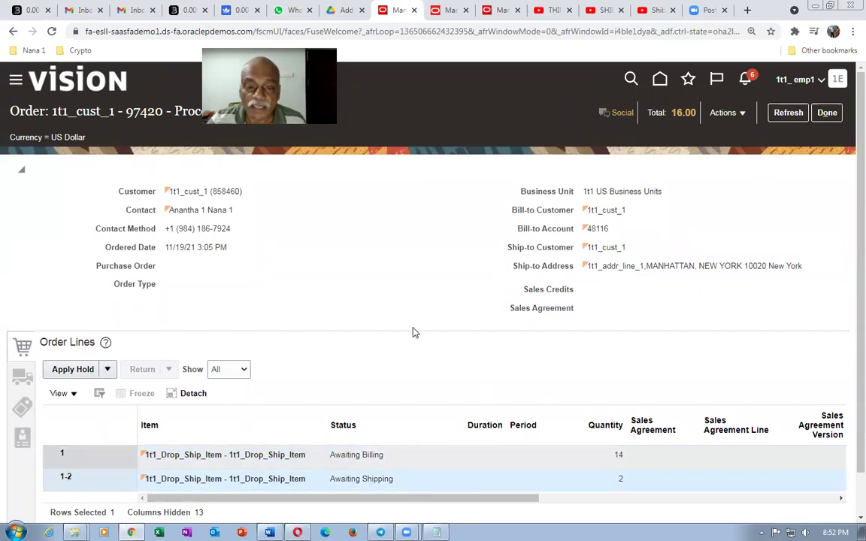
click(790, 117)
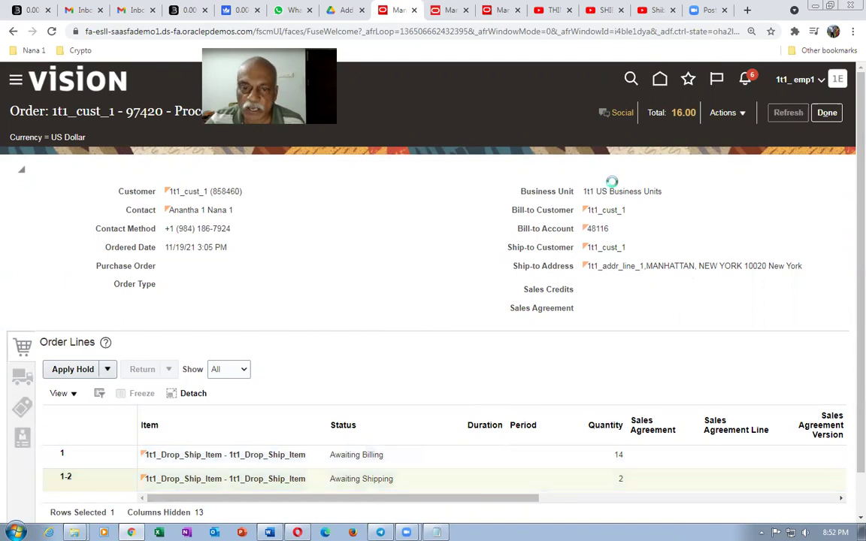